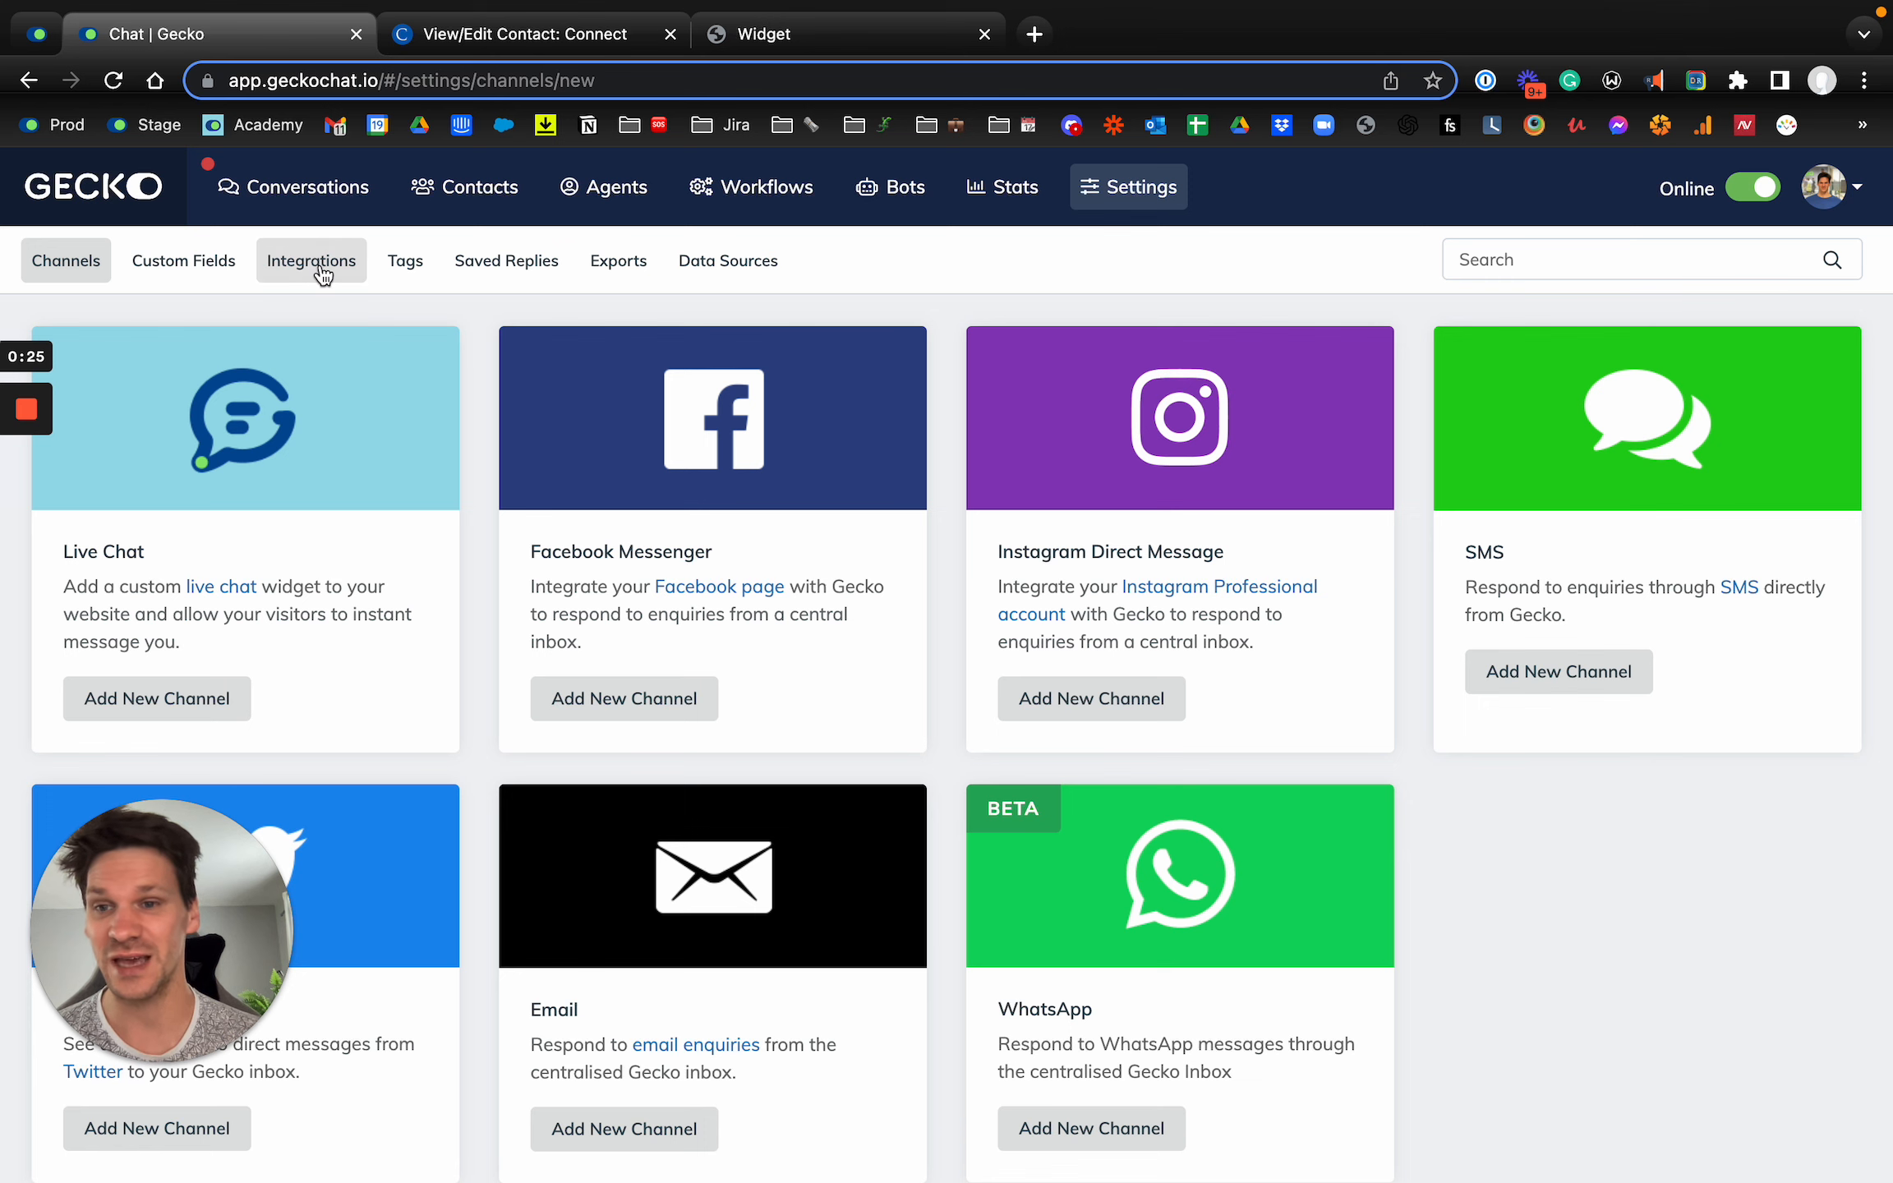
Step: Start the Hobsons Connect integration setup and select EMEA as the webservice region
click(322, 274)
key(super+equal)
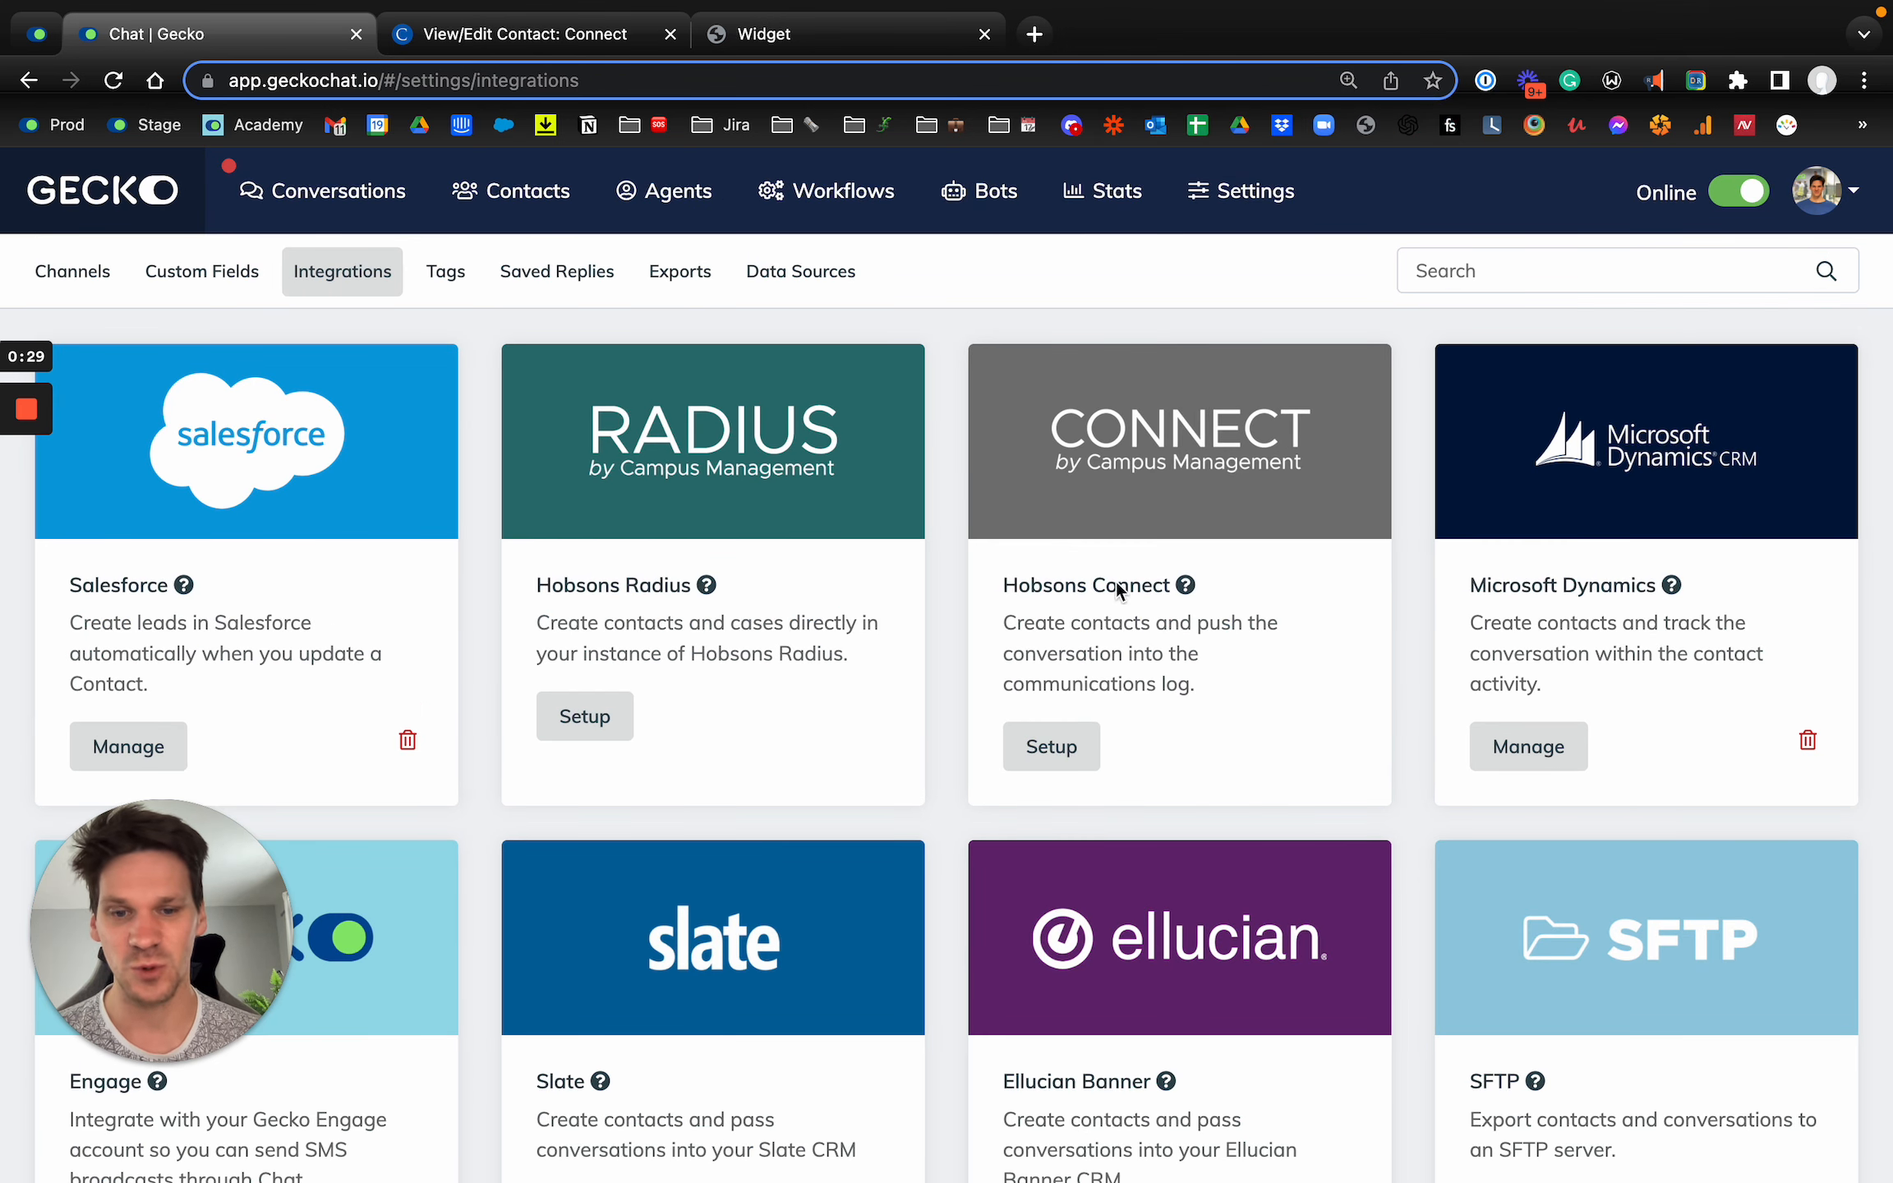
click(1070, 750)
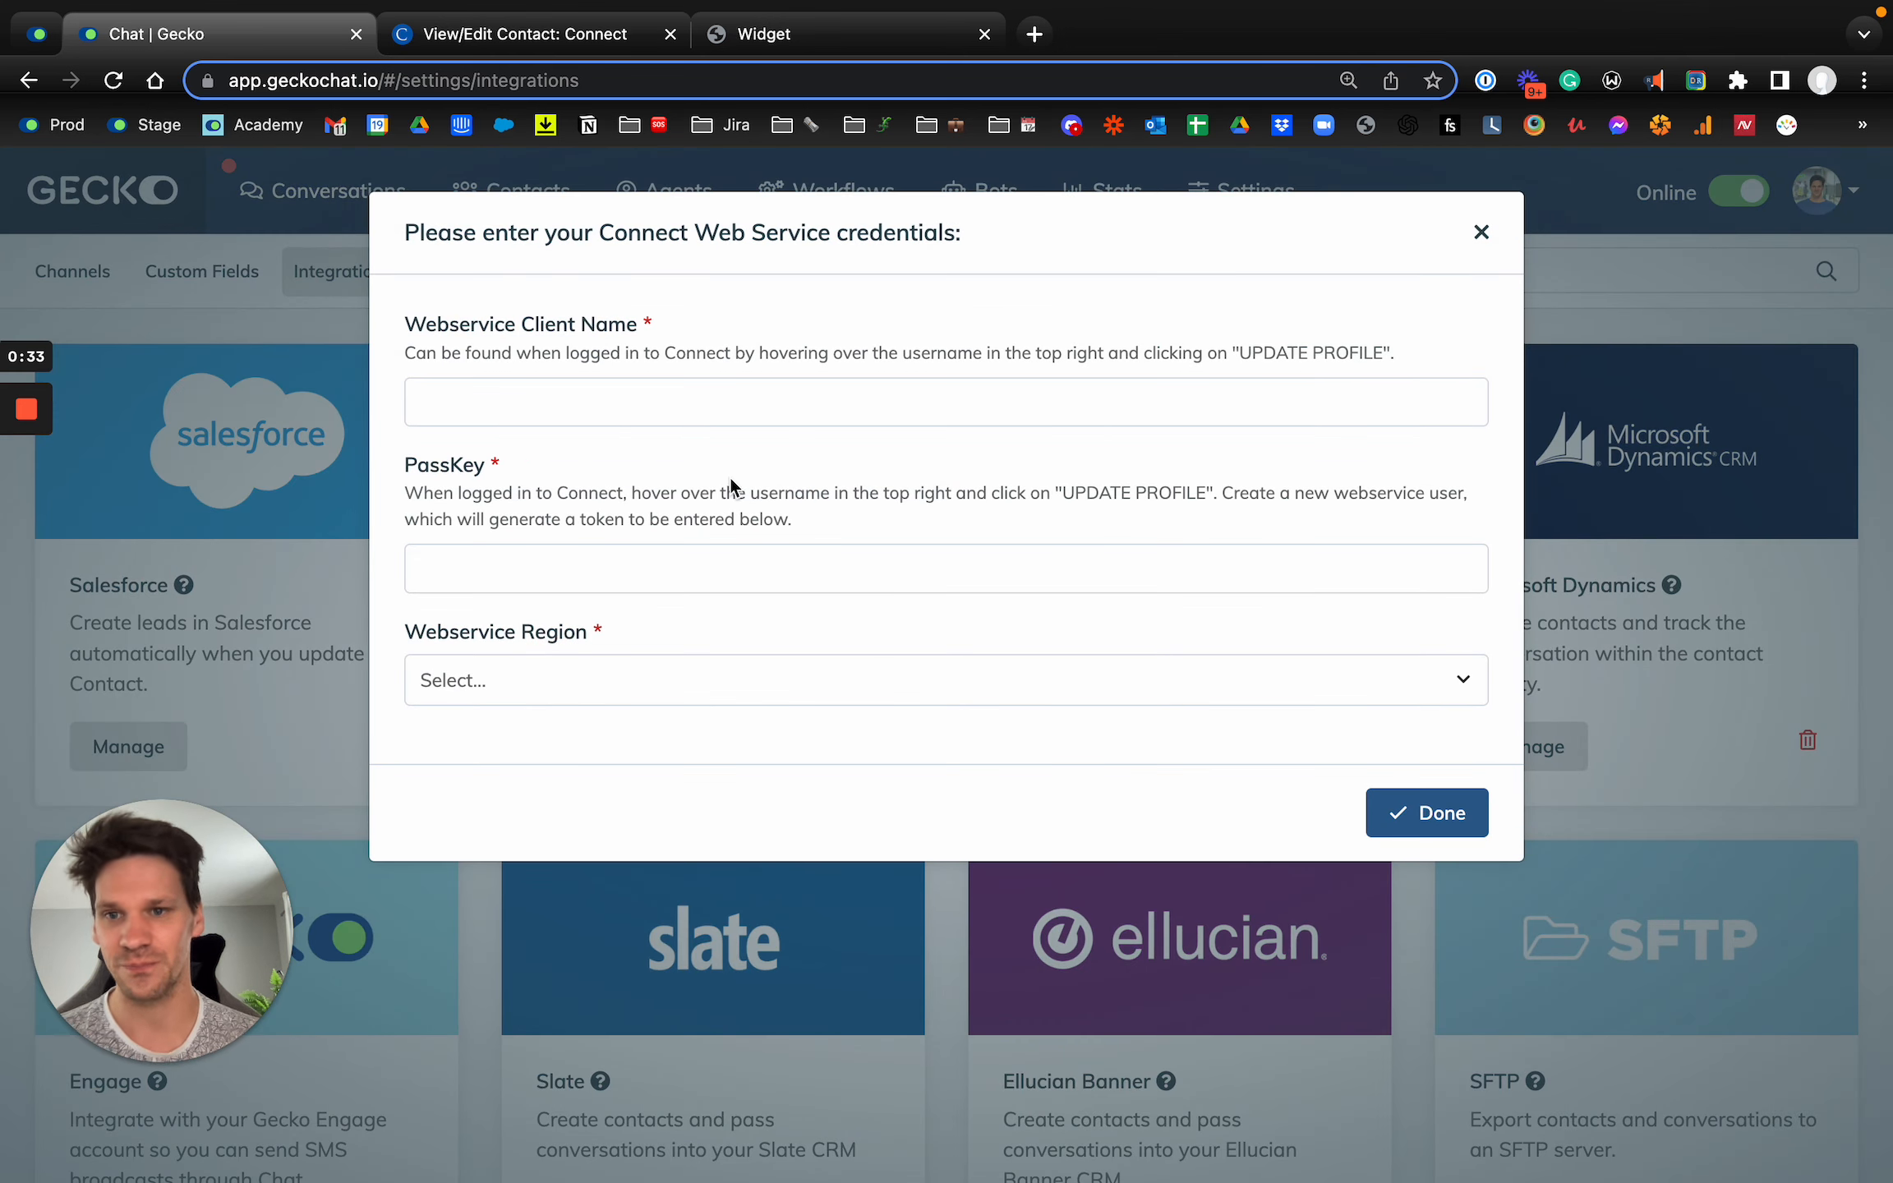
click(543, 588)
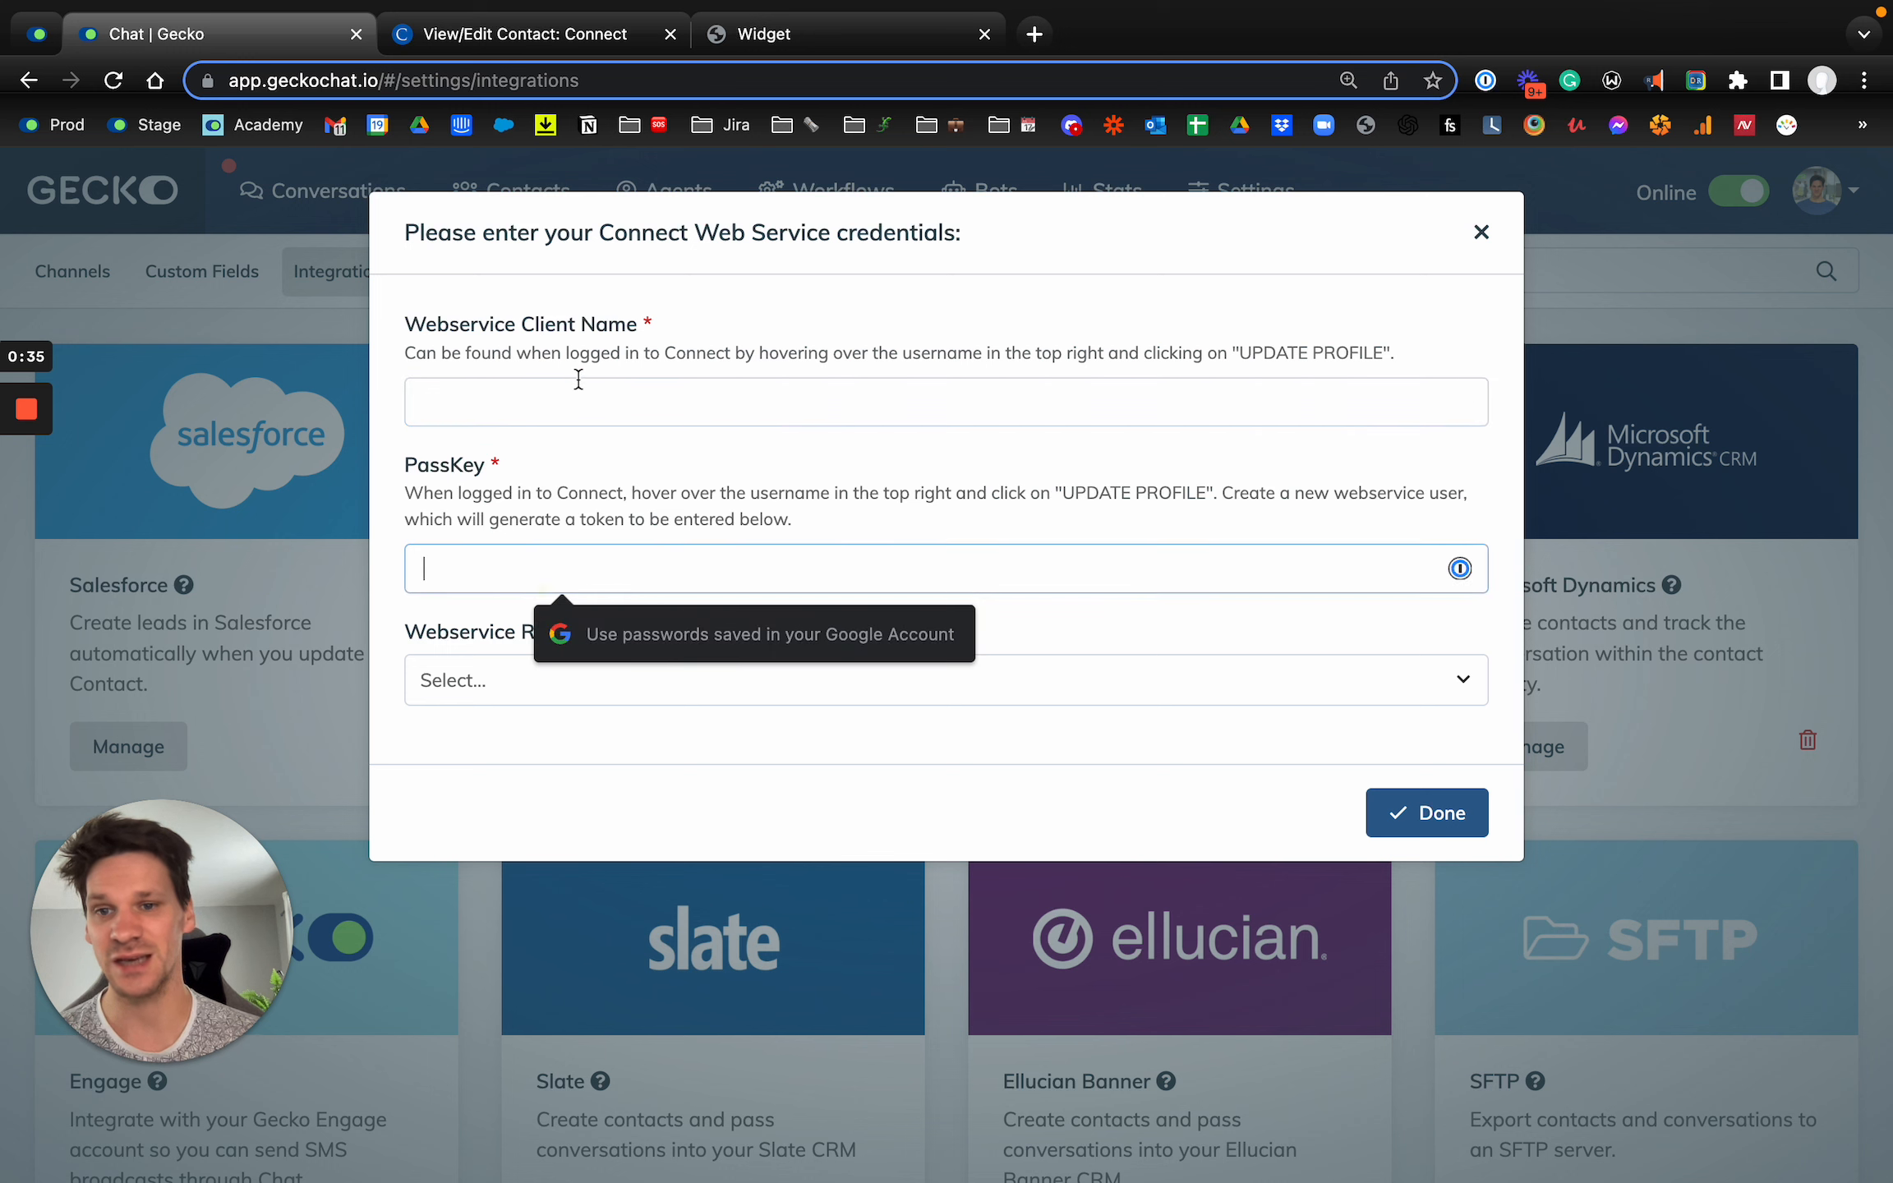
click(561, 400)
click(506, 558)
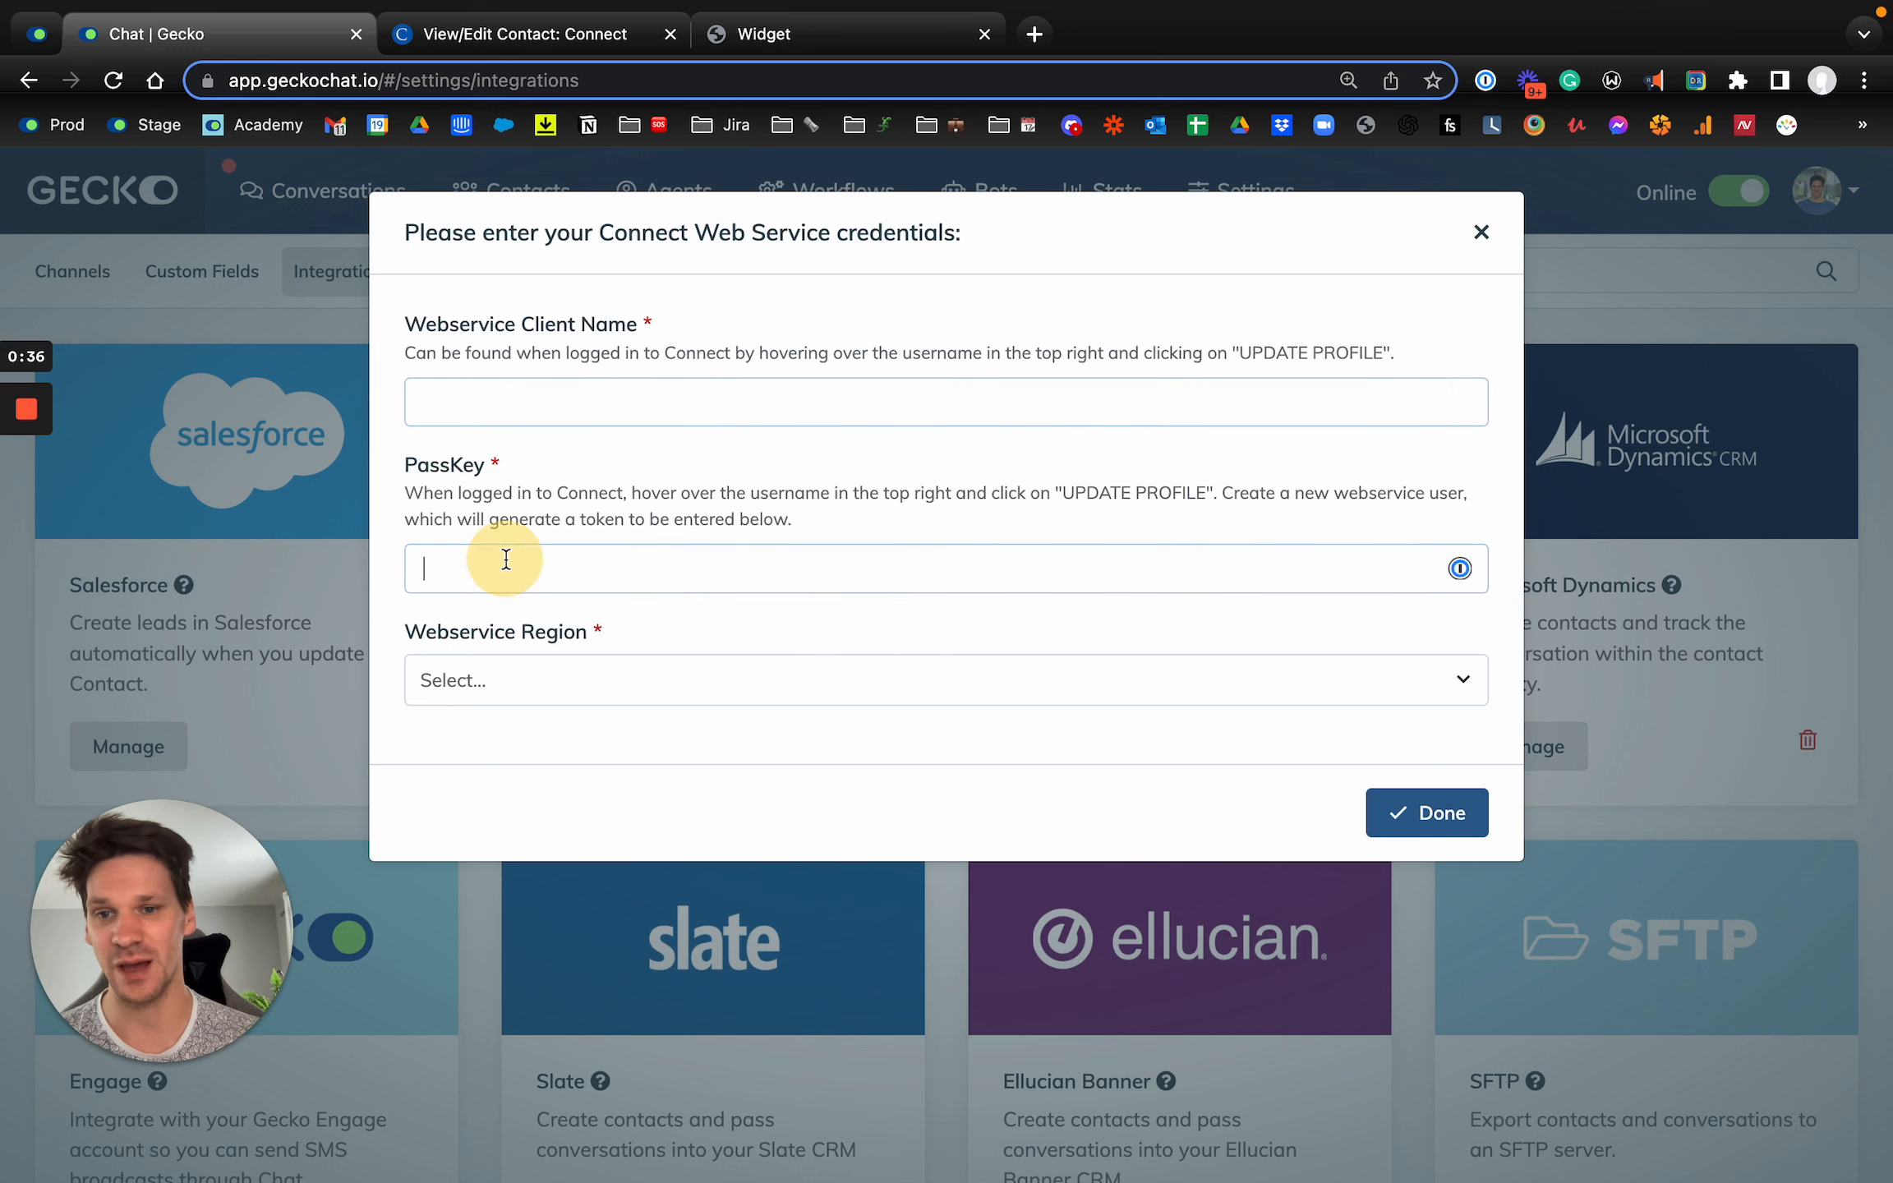
click(473, 688)
click(460, 733)
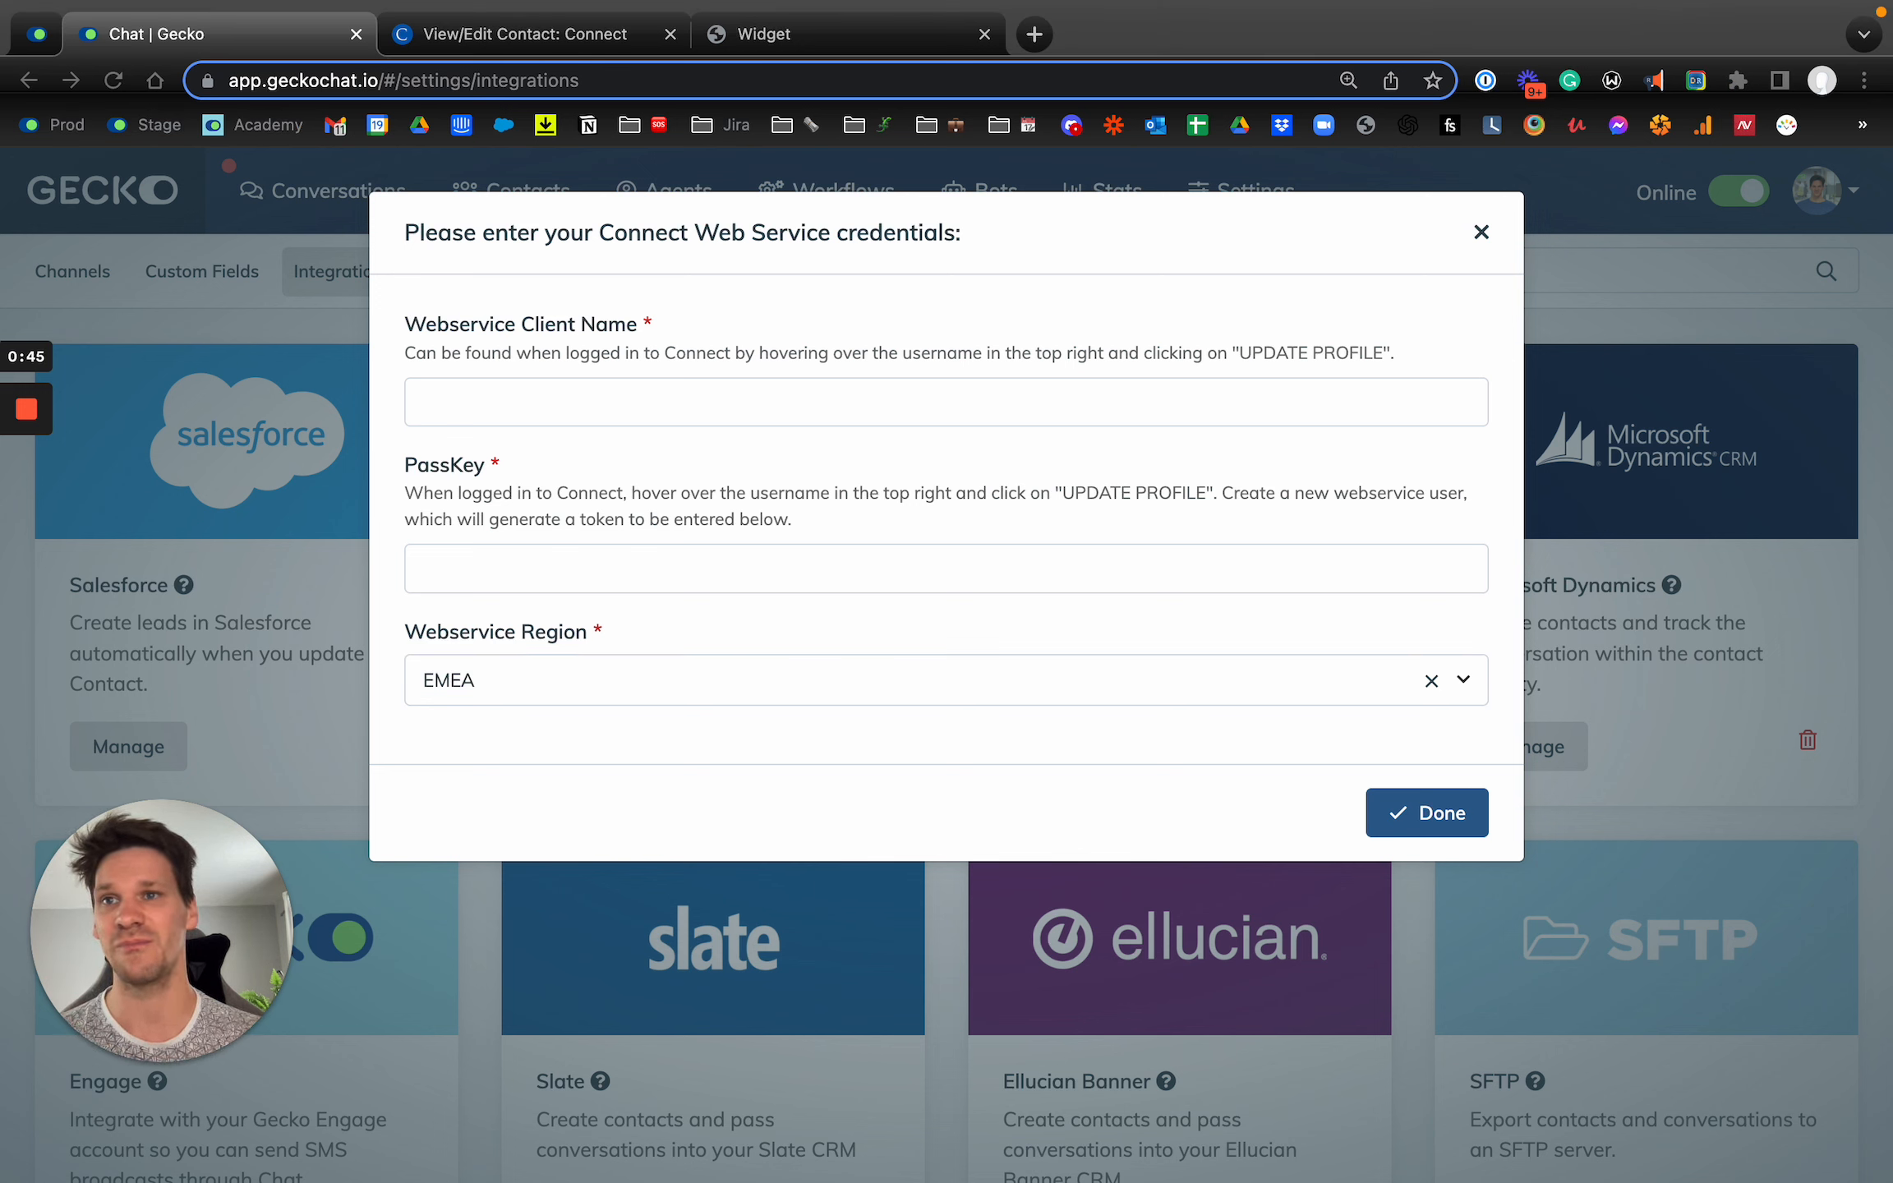
Step: Enter fedtesting02 as the webservice client name, paste the passkey, and submit the credentials without saving the password in the browser
click(487, 401)
text(fedtesting02)
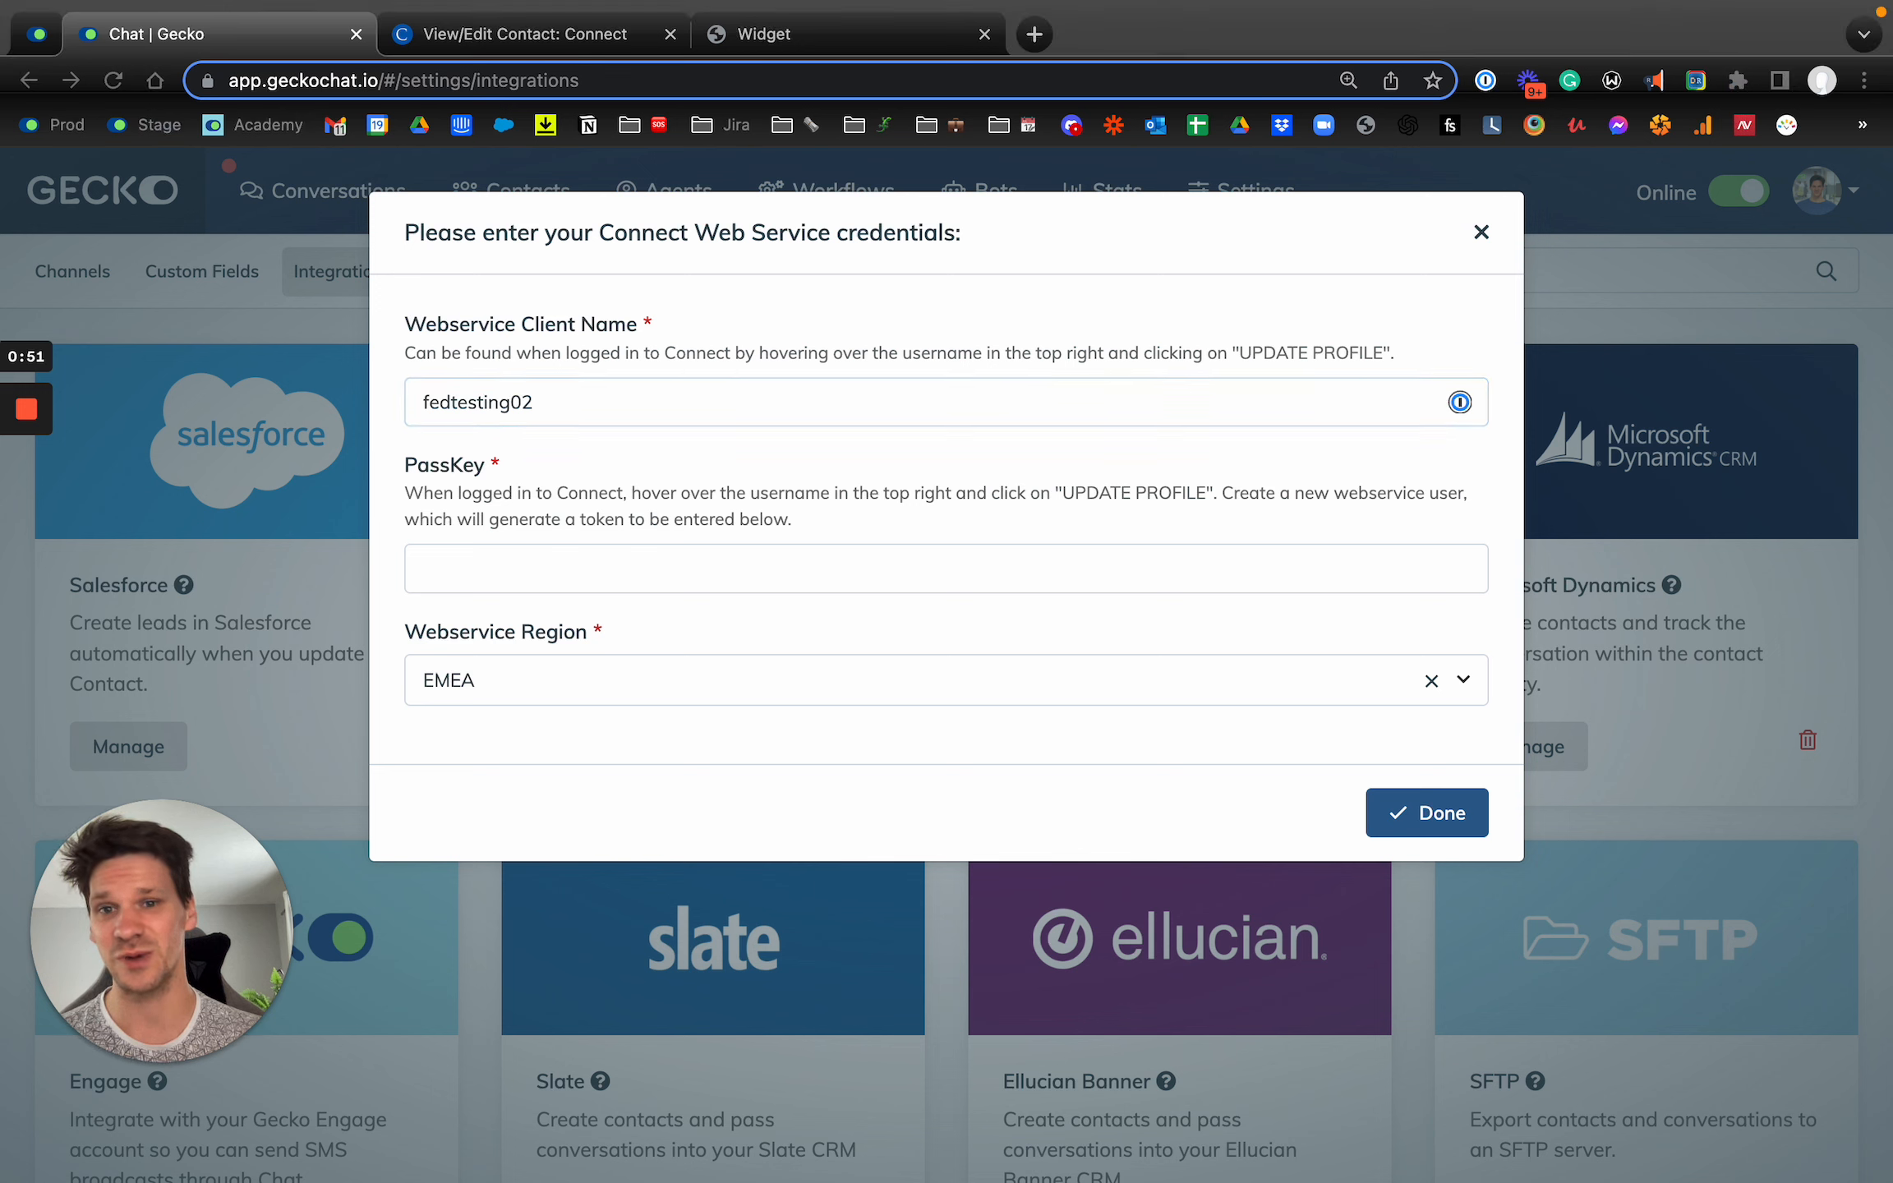
click(572, 573)
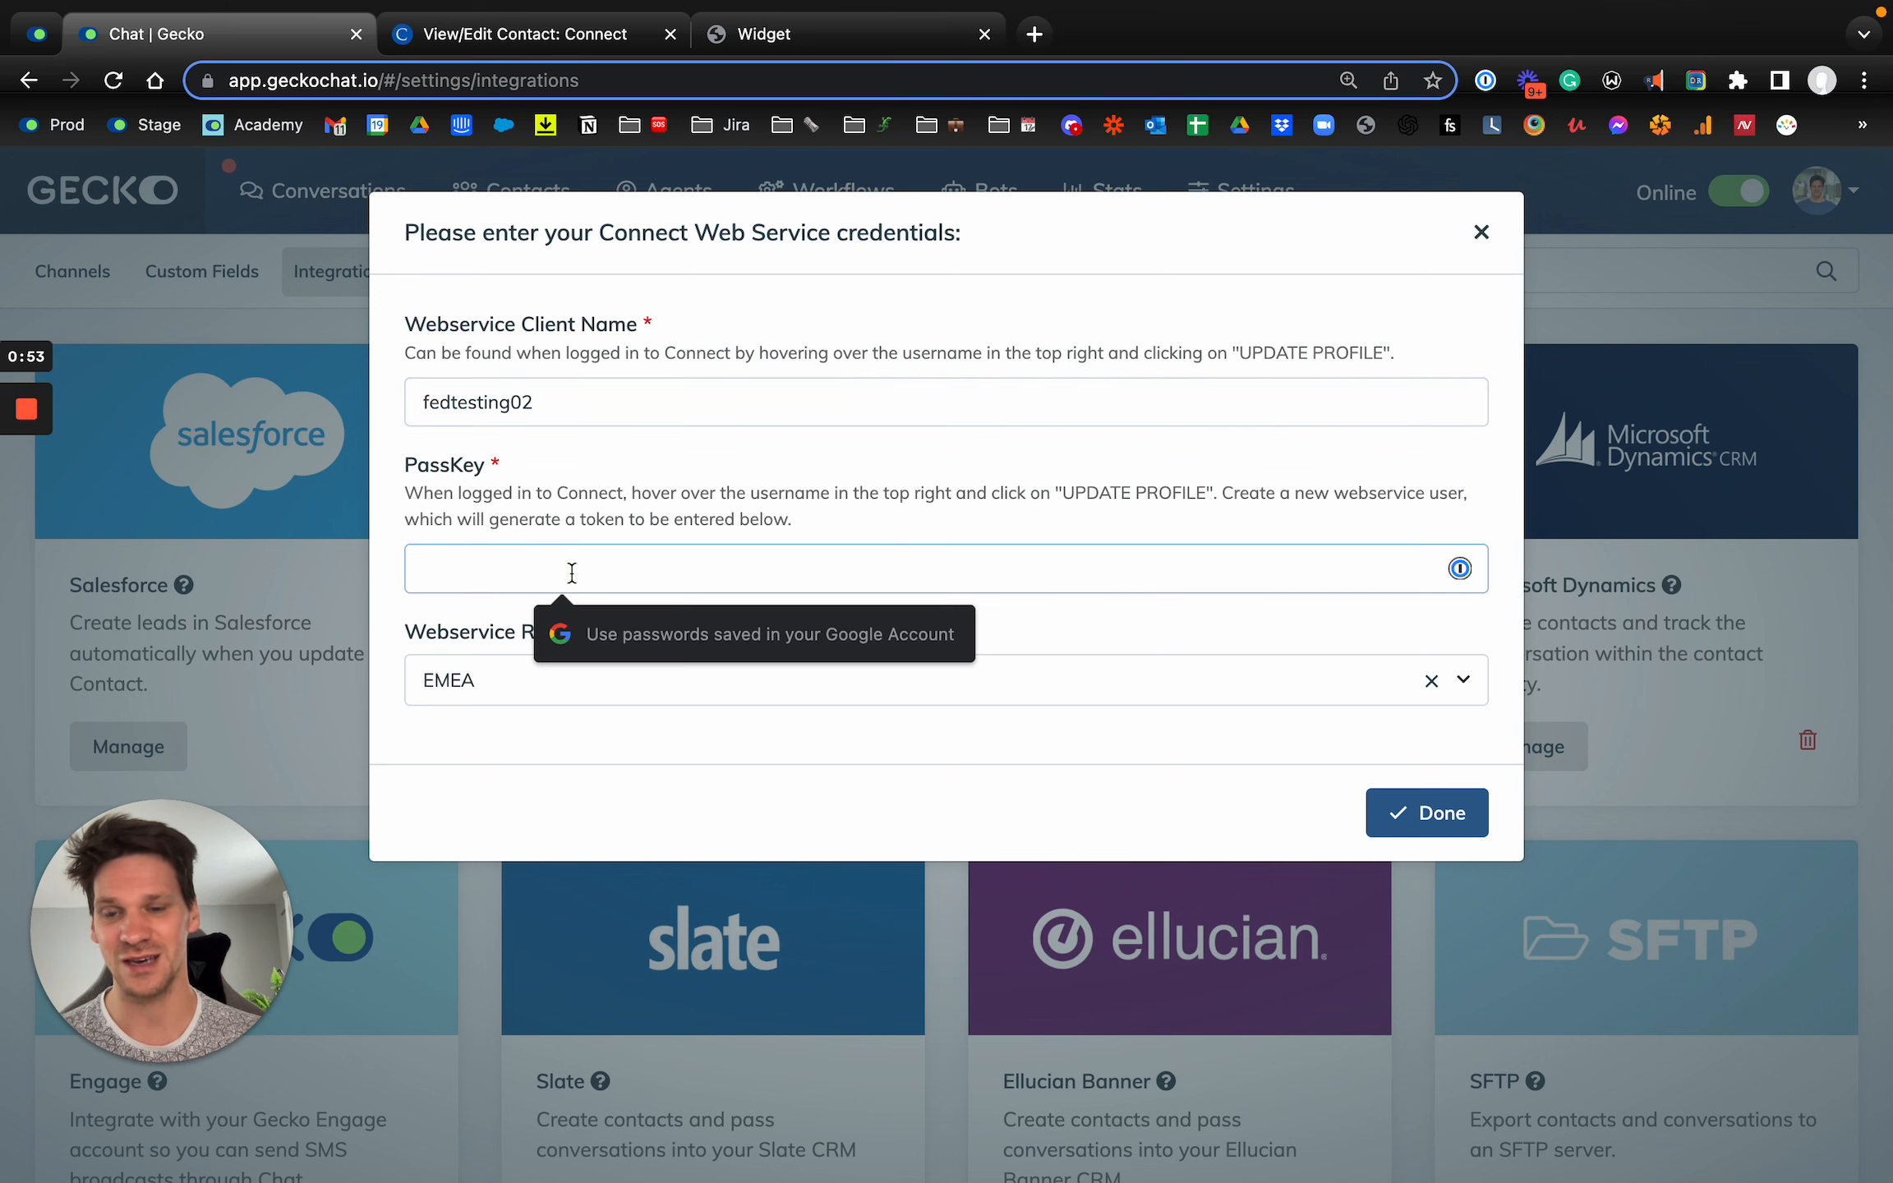
key(super+v)
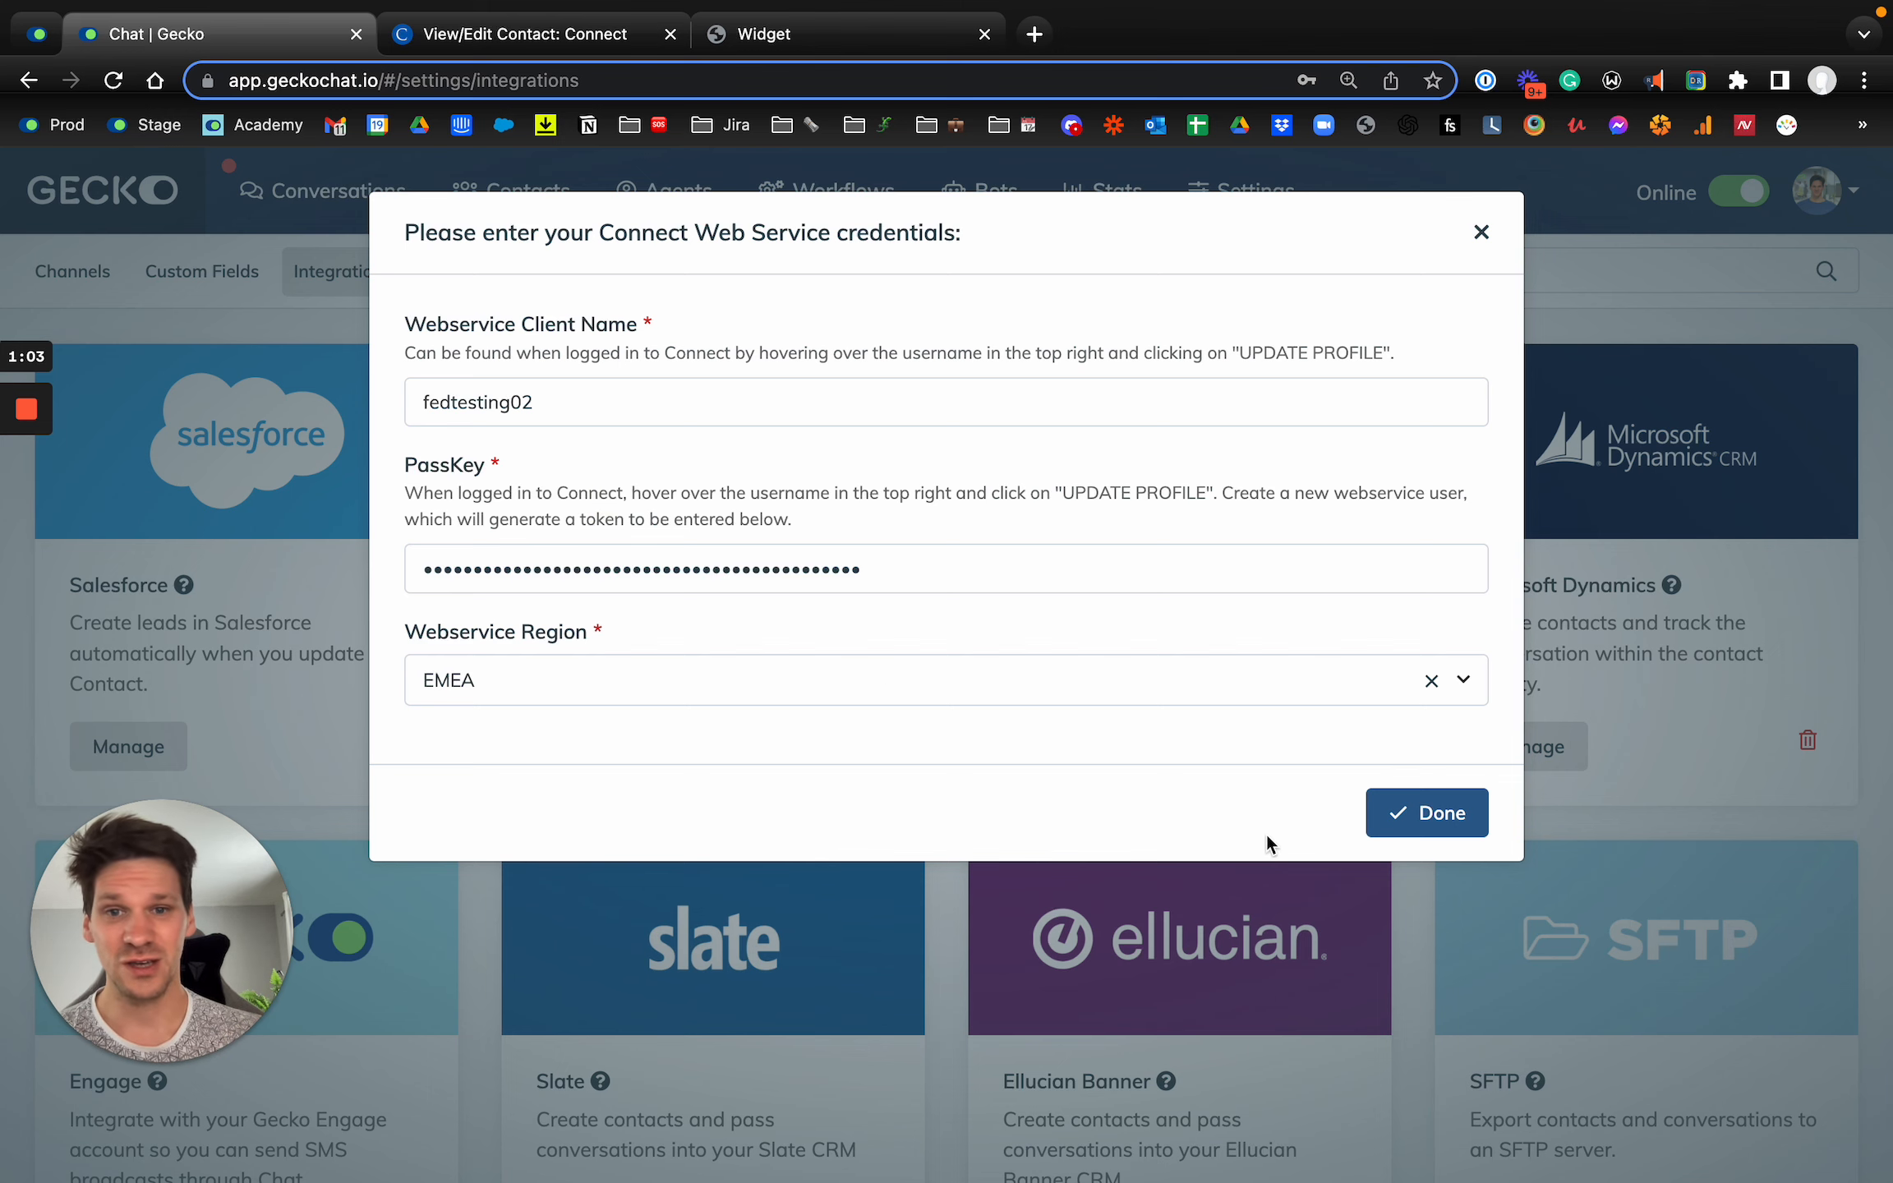
click(1443, 838)
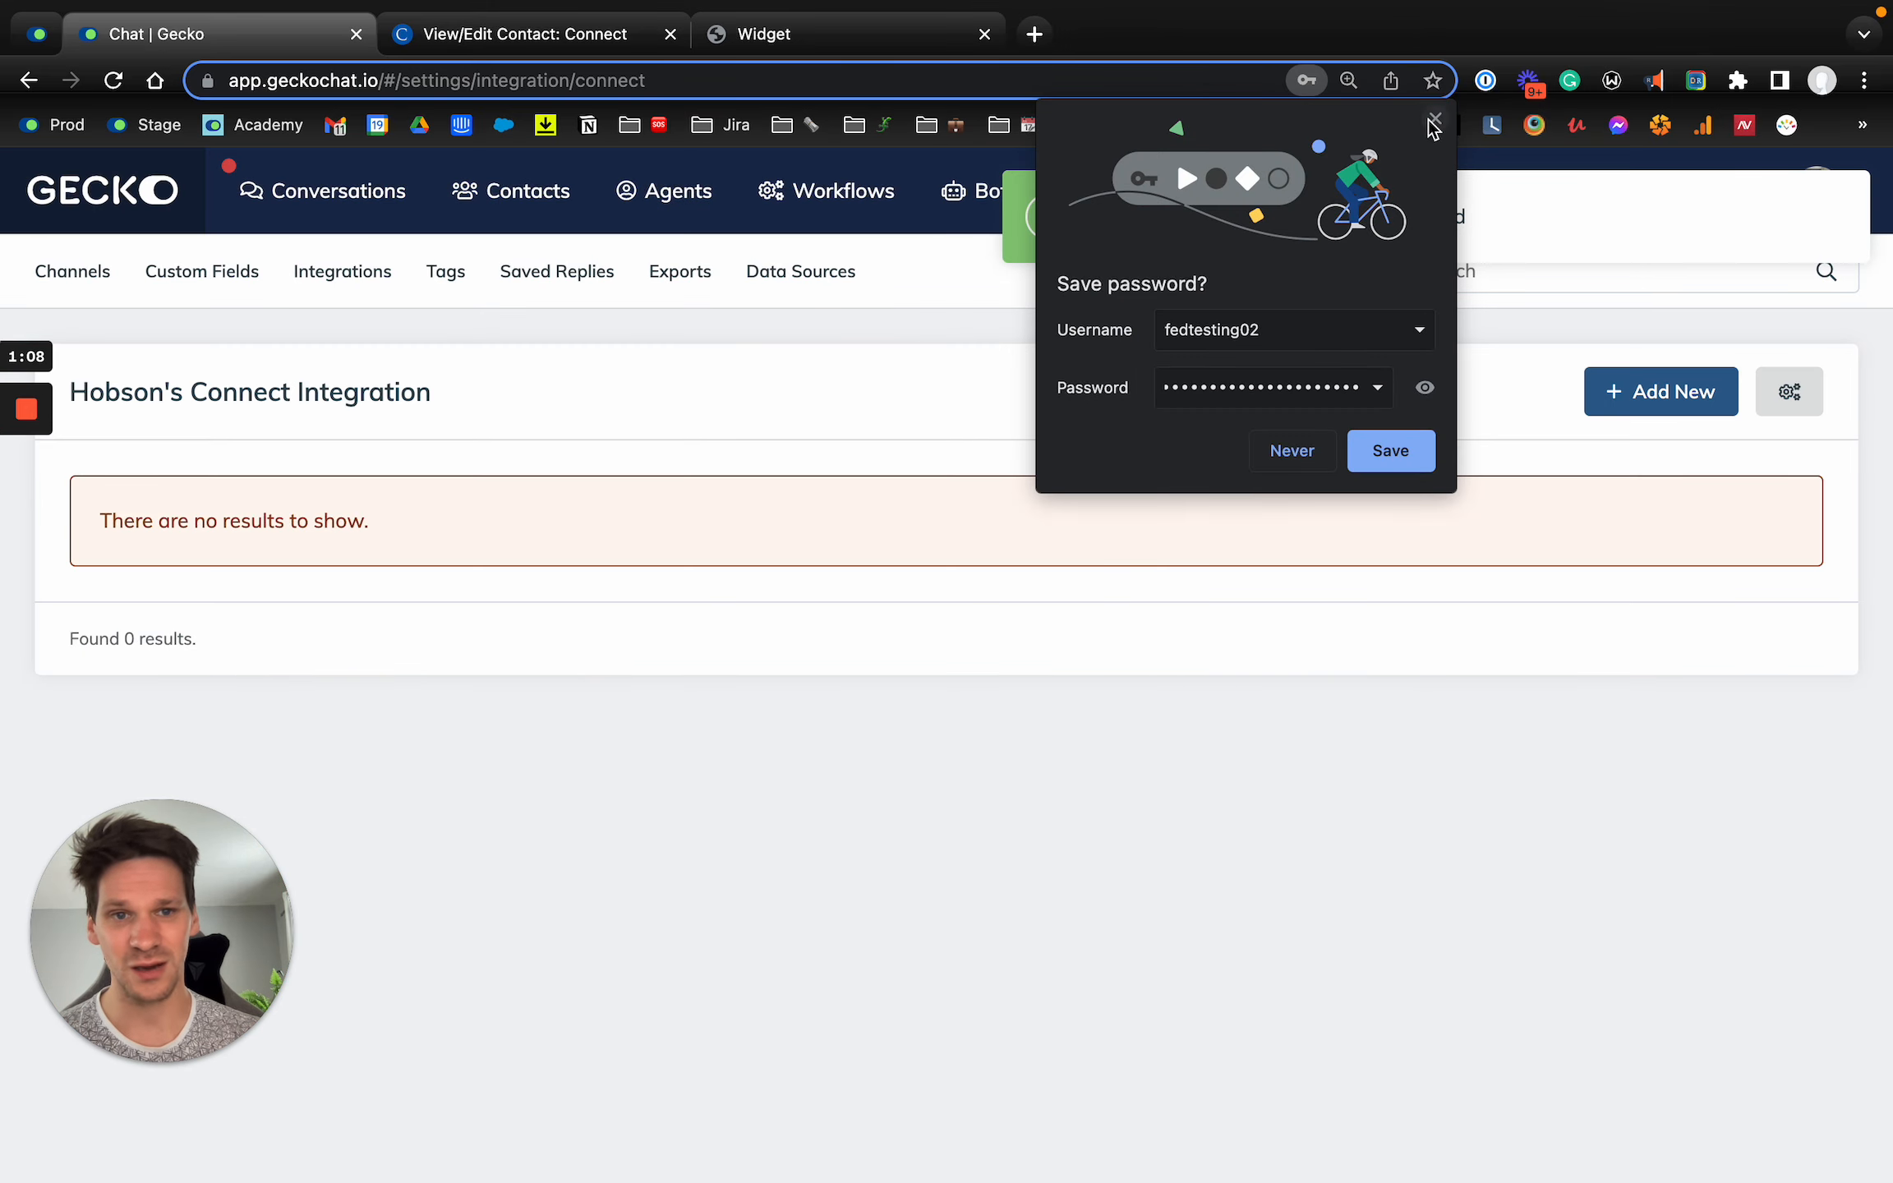
click(1435, 119)
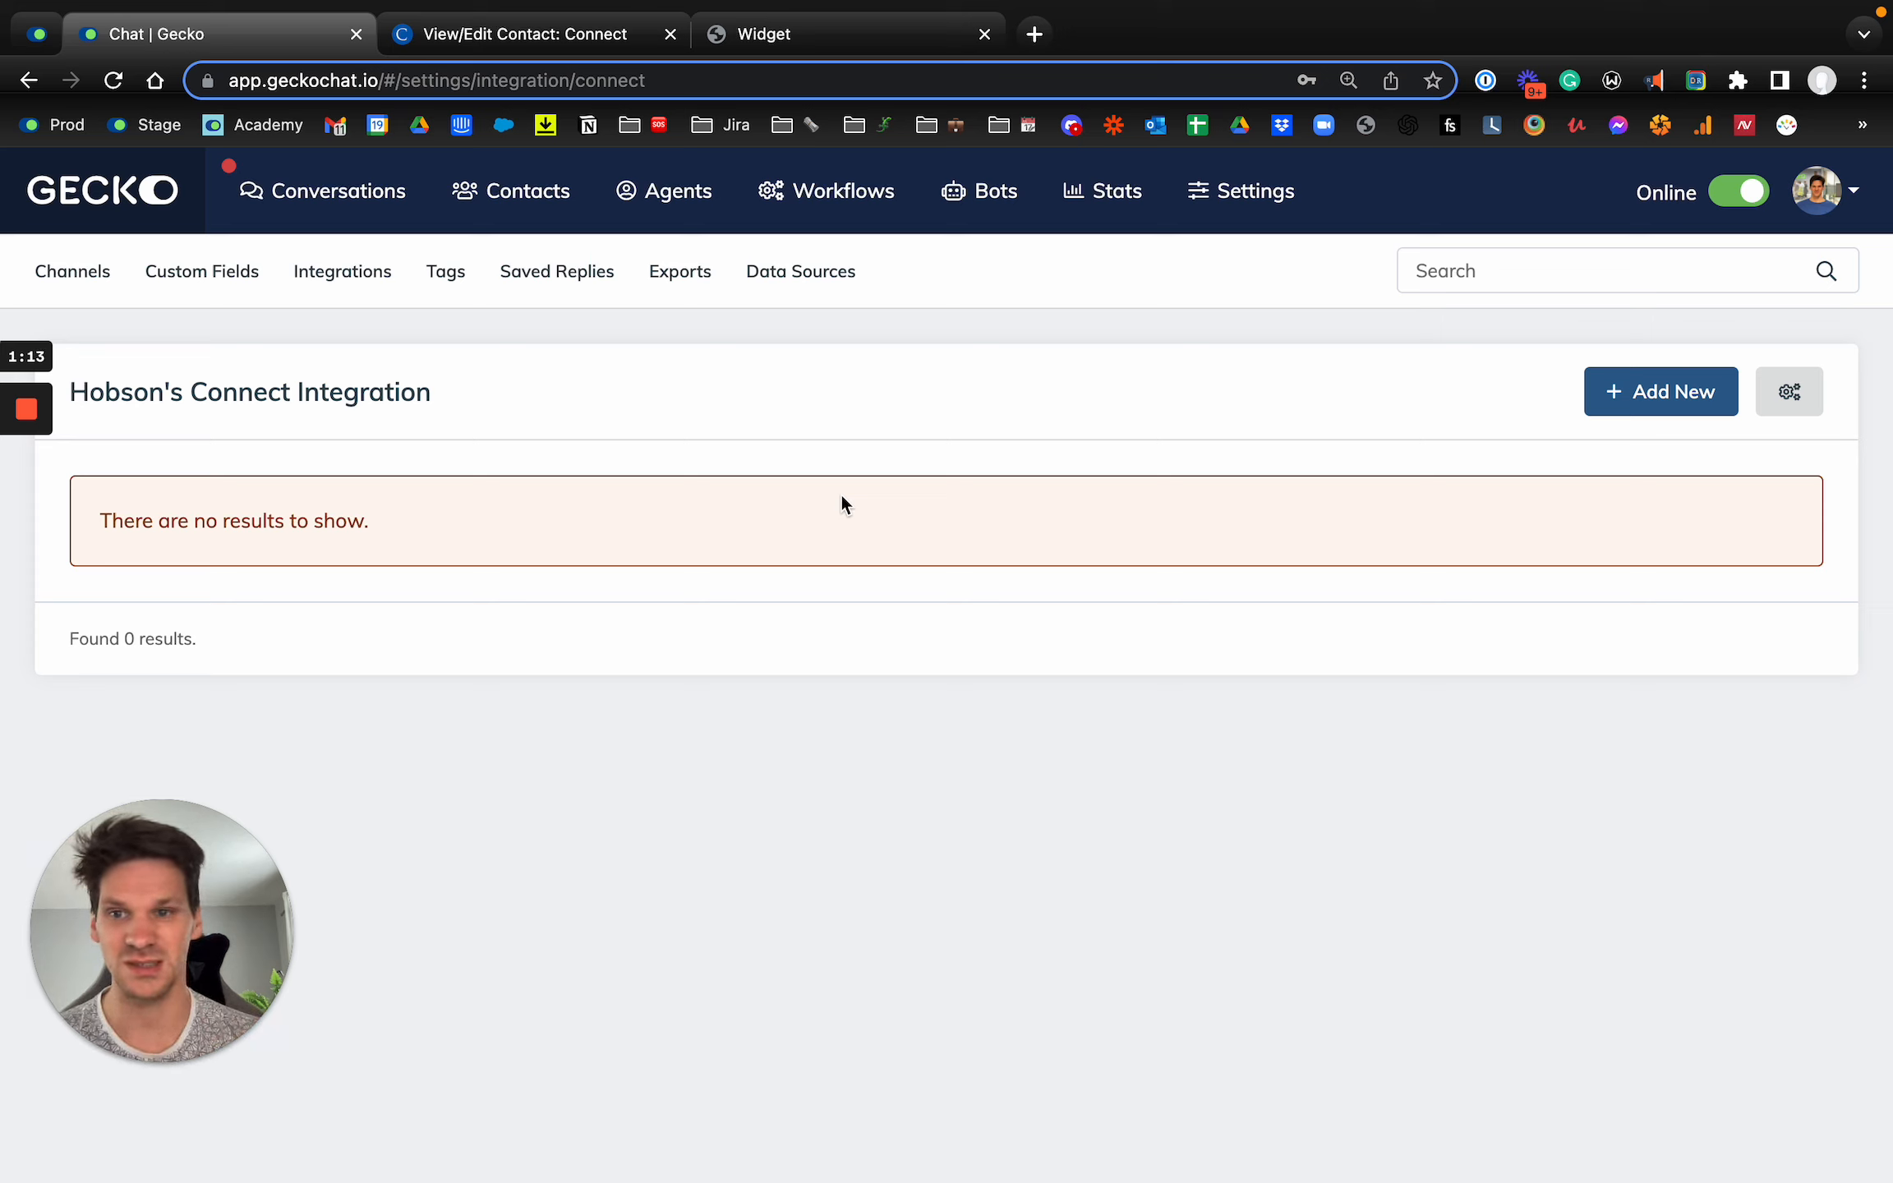
Step: Add an integration field mapping from the Connect E-mail field to the existing Student Email contact field and save it
click(1625, 411)
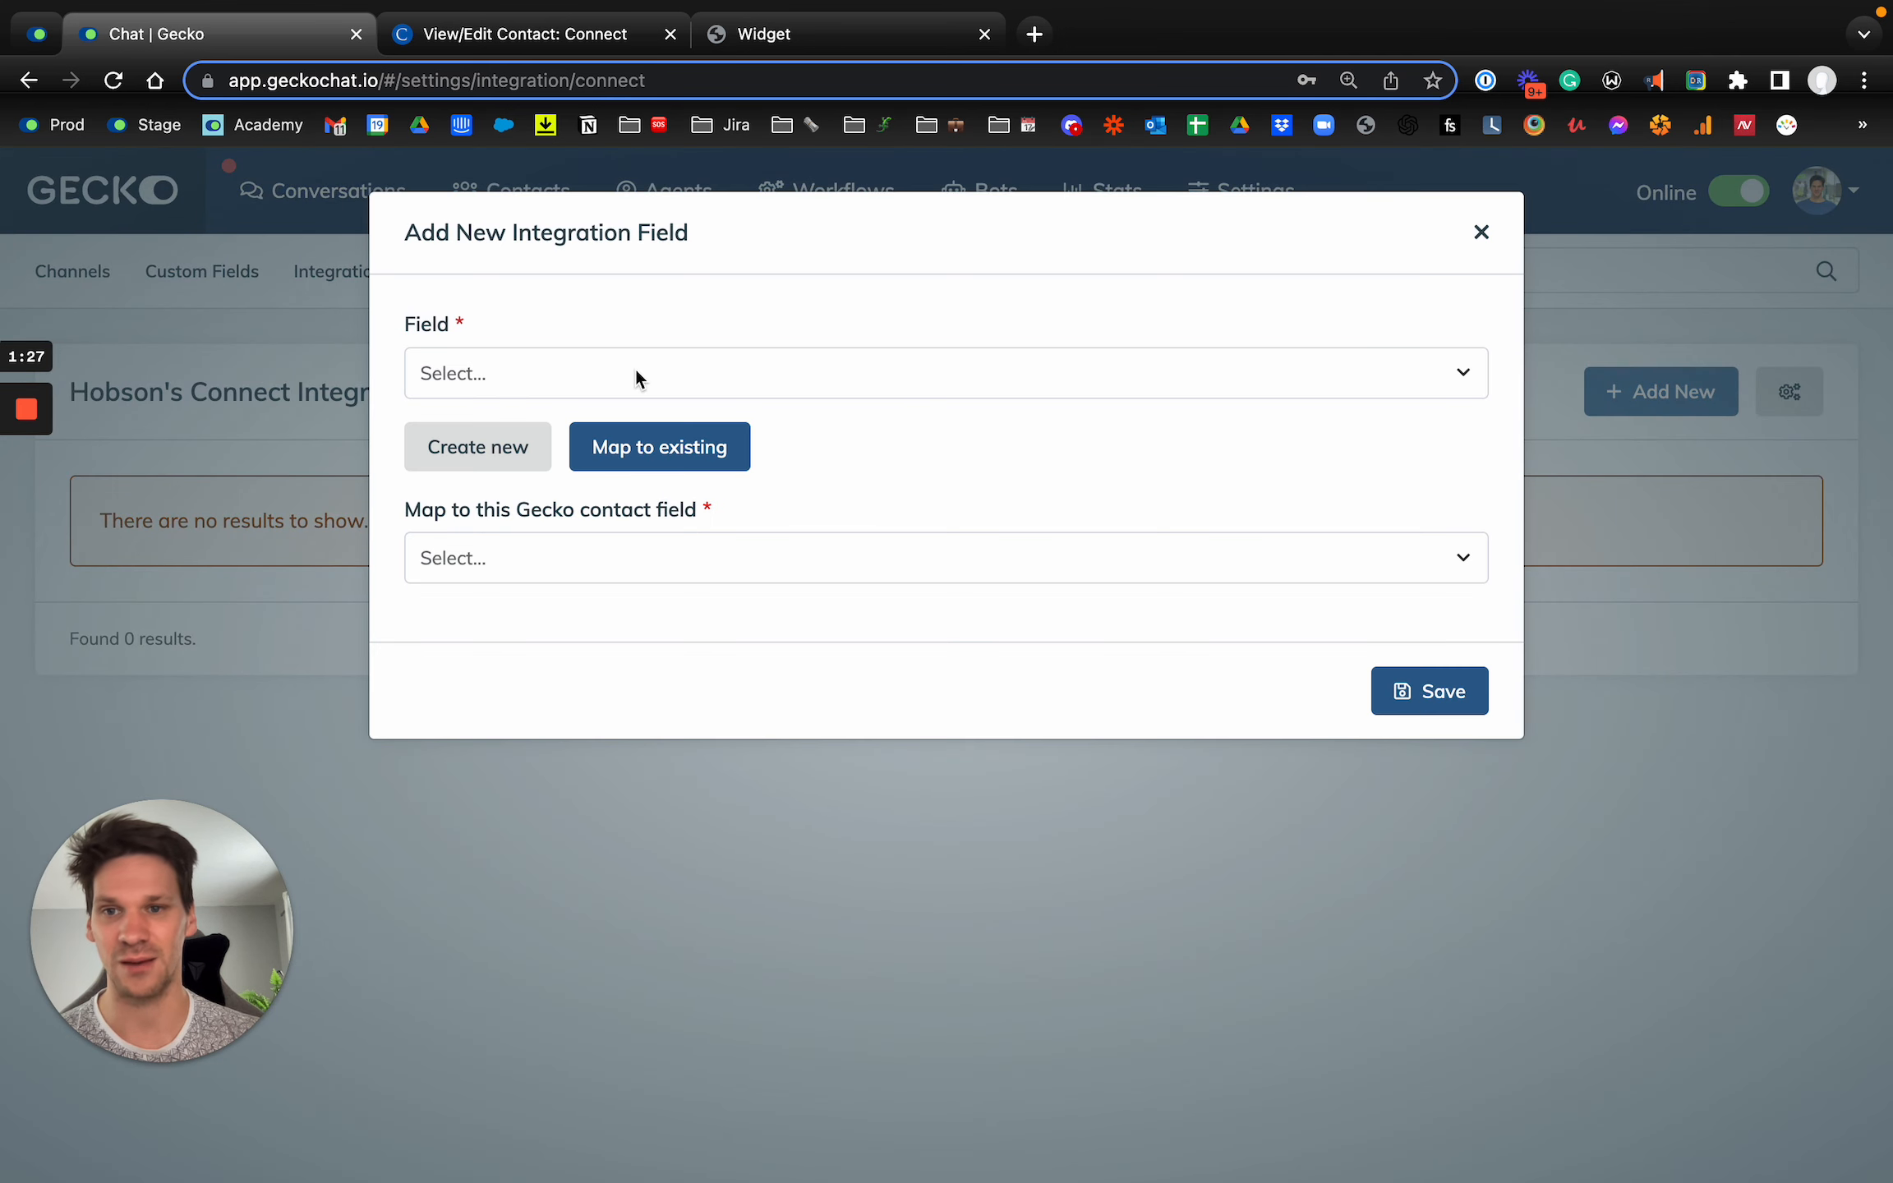
click(562, 382)
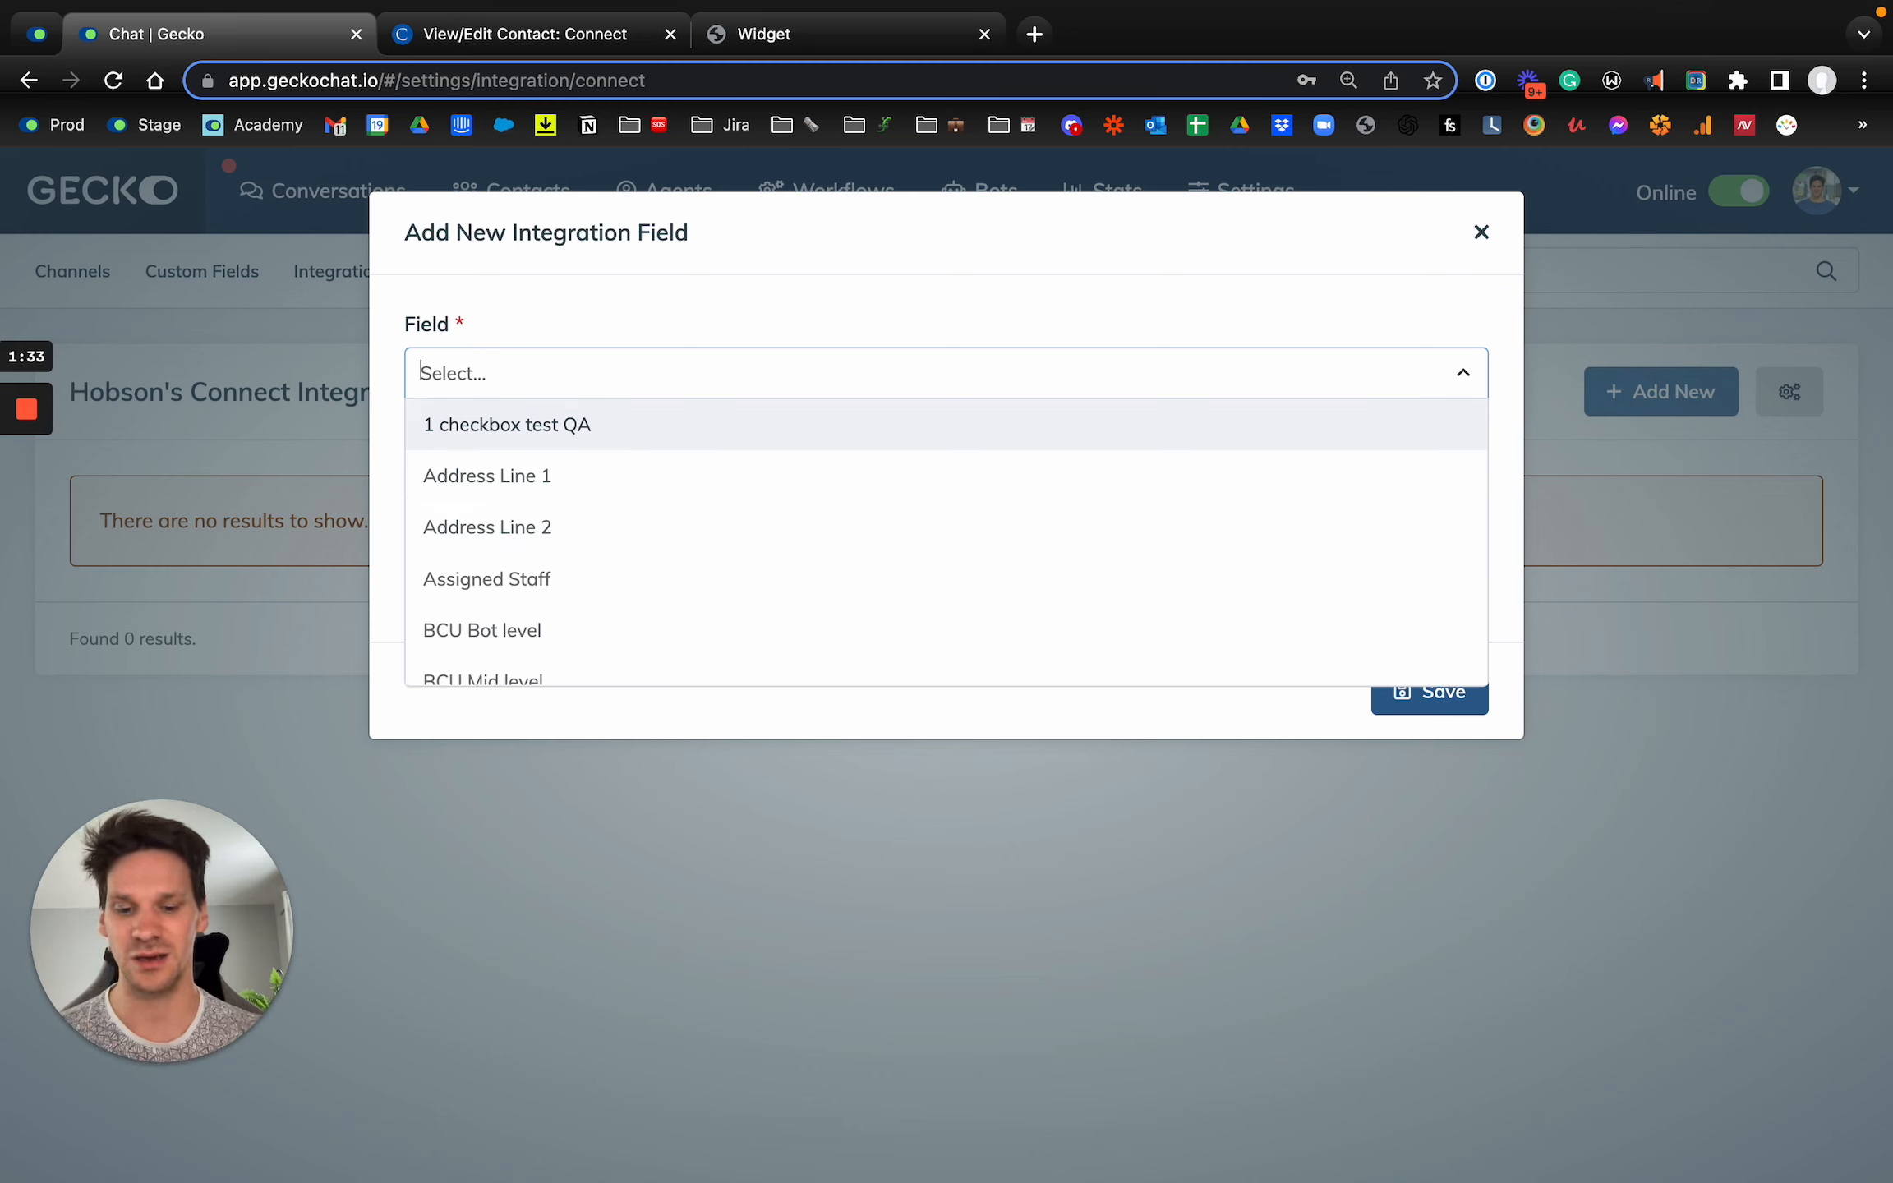
text(email)
click(479, 530)
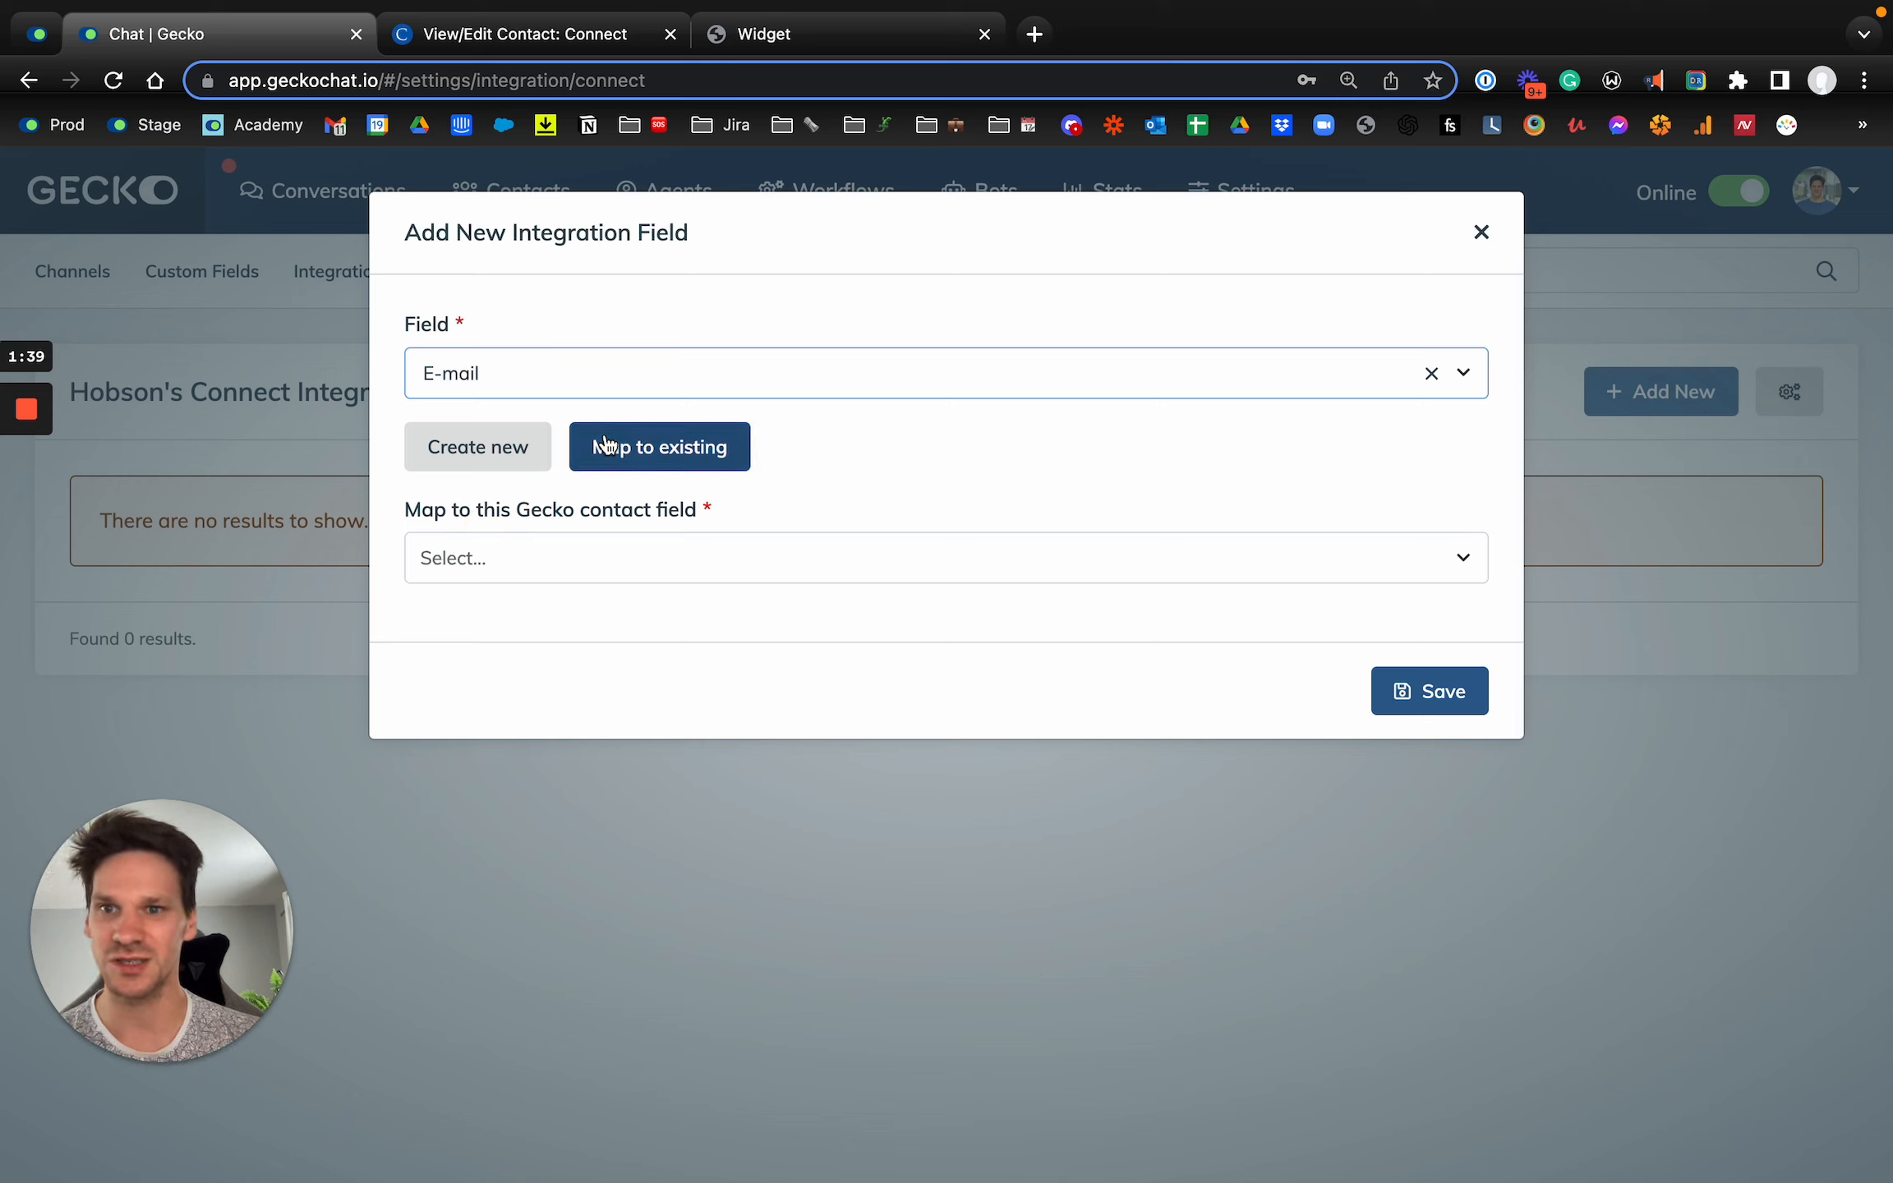
click(463, 554)
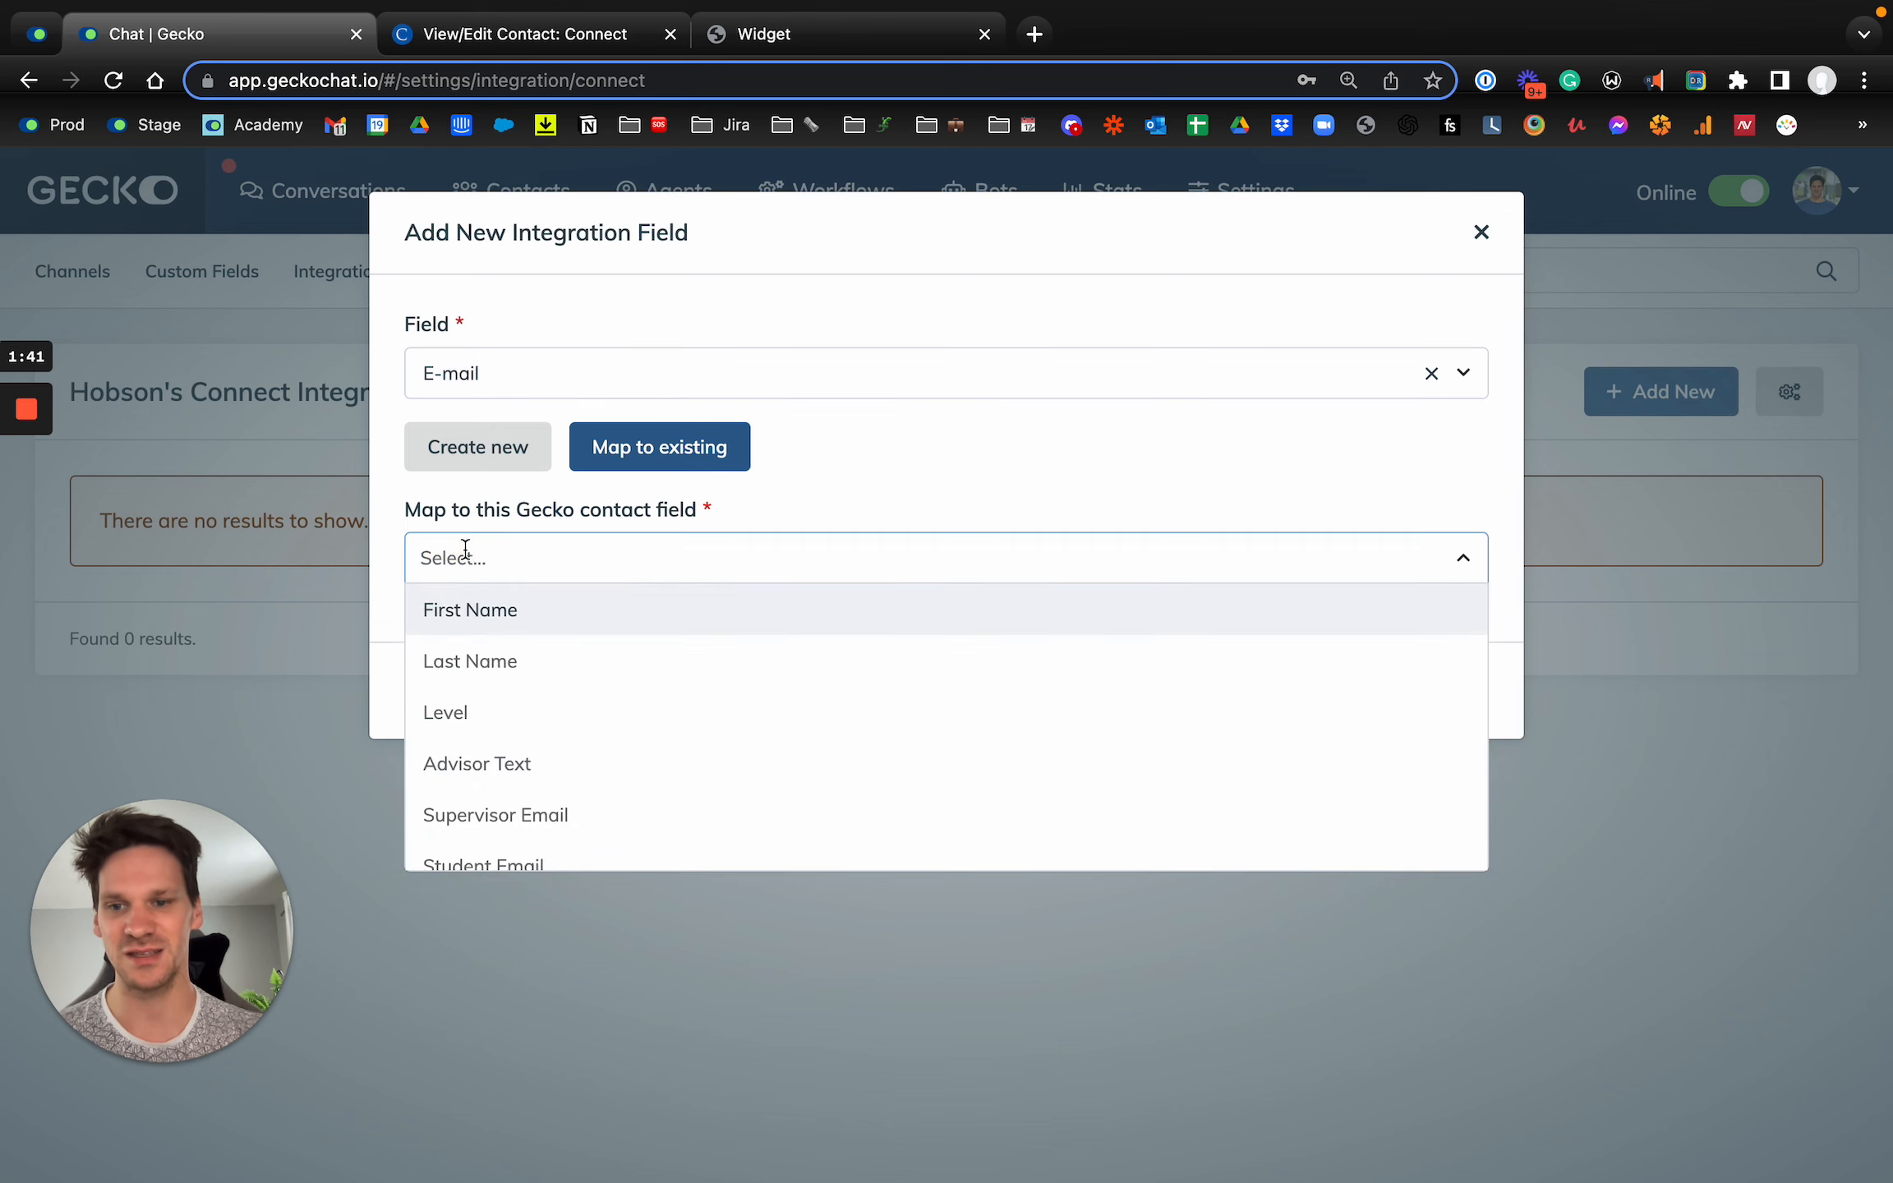
text(ent Emai)
text(l)
click(475, 658)
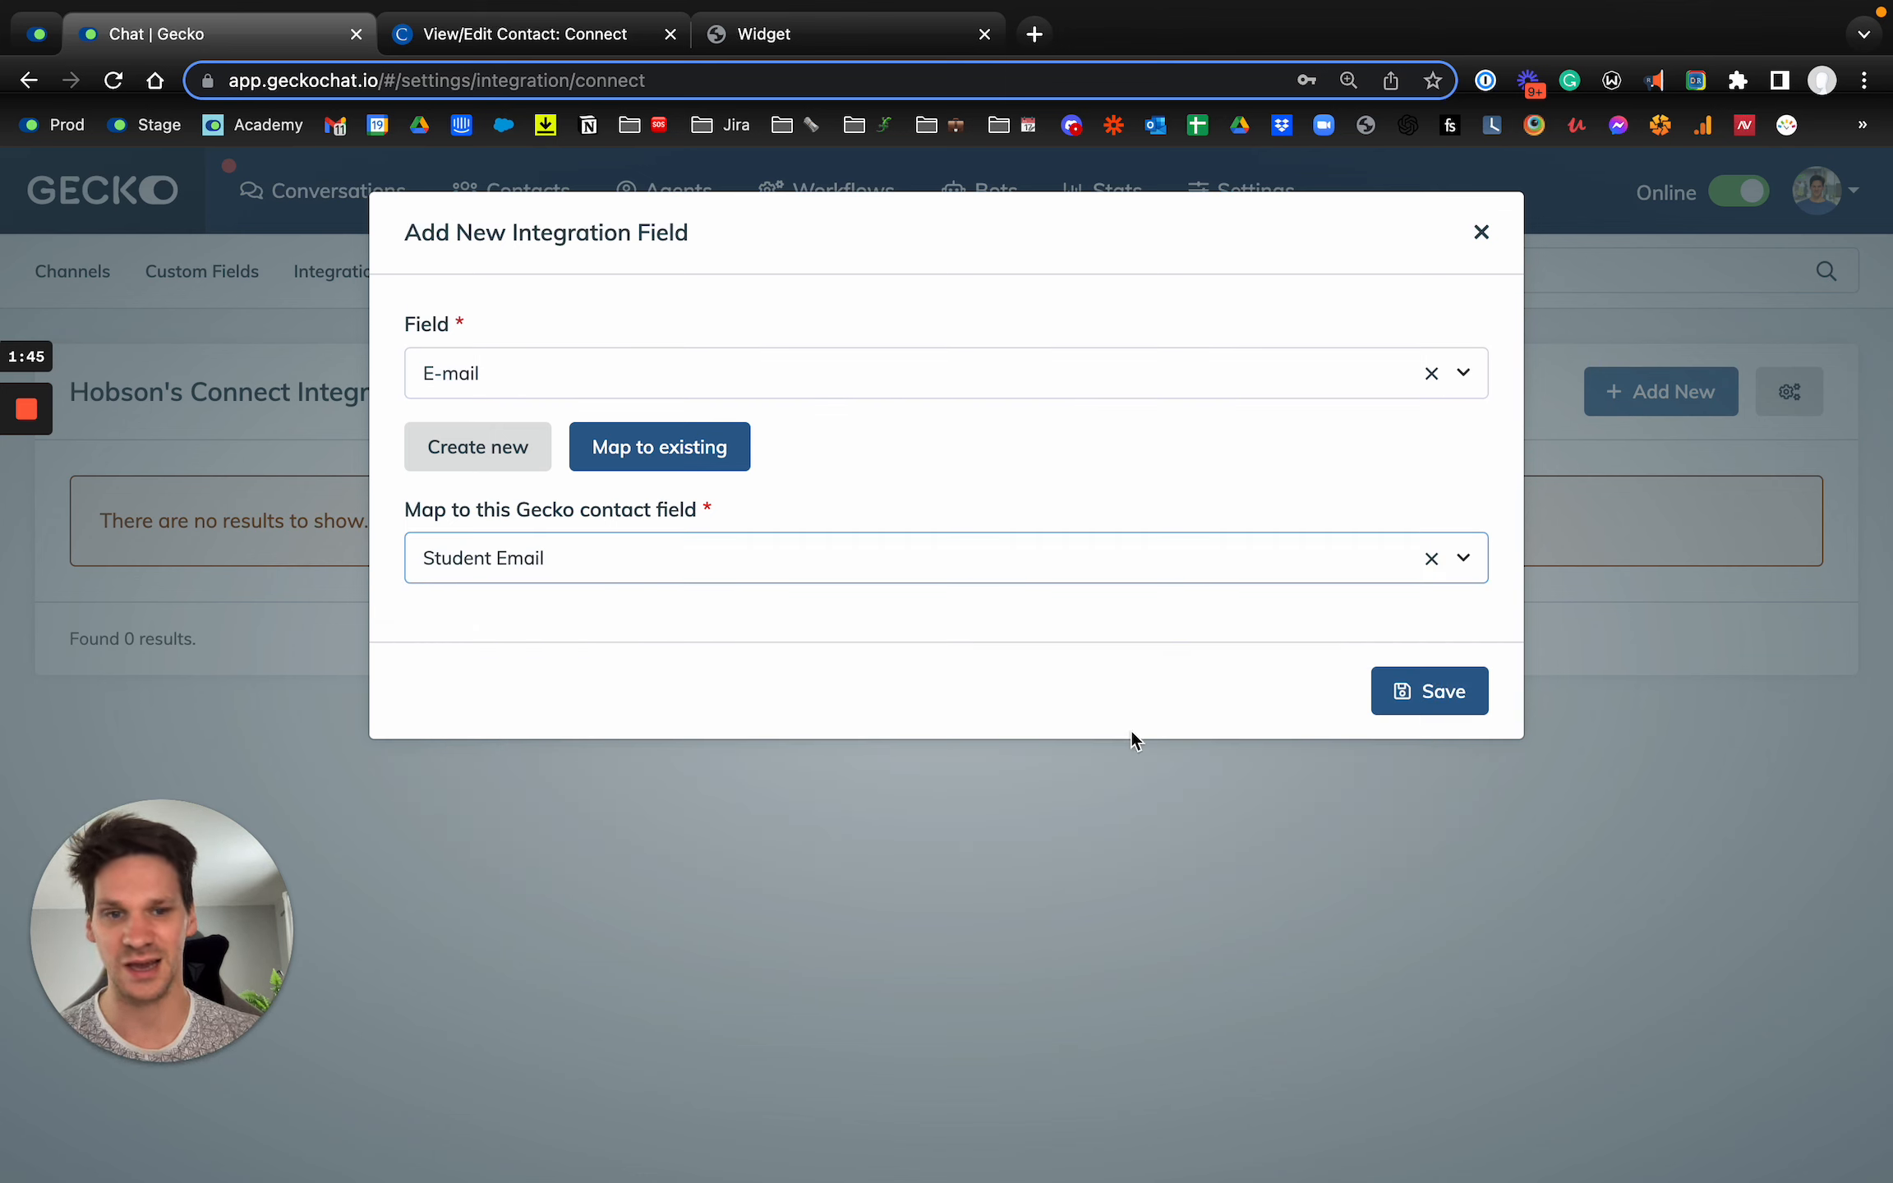
click(1441, 700)
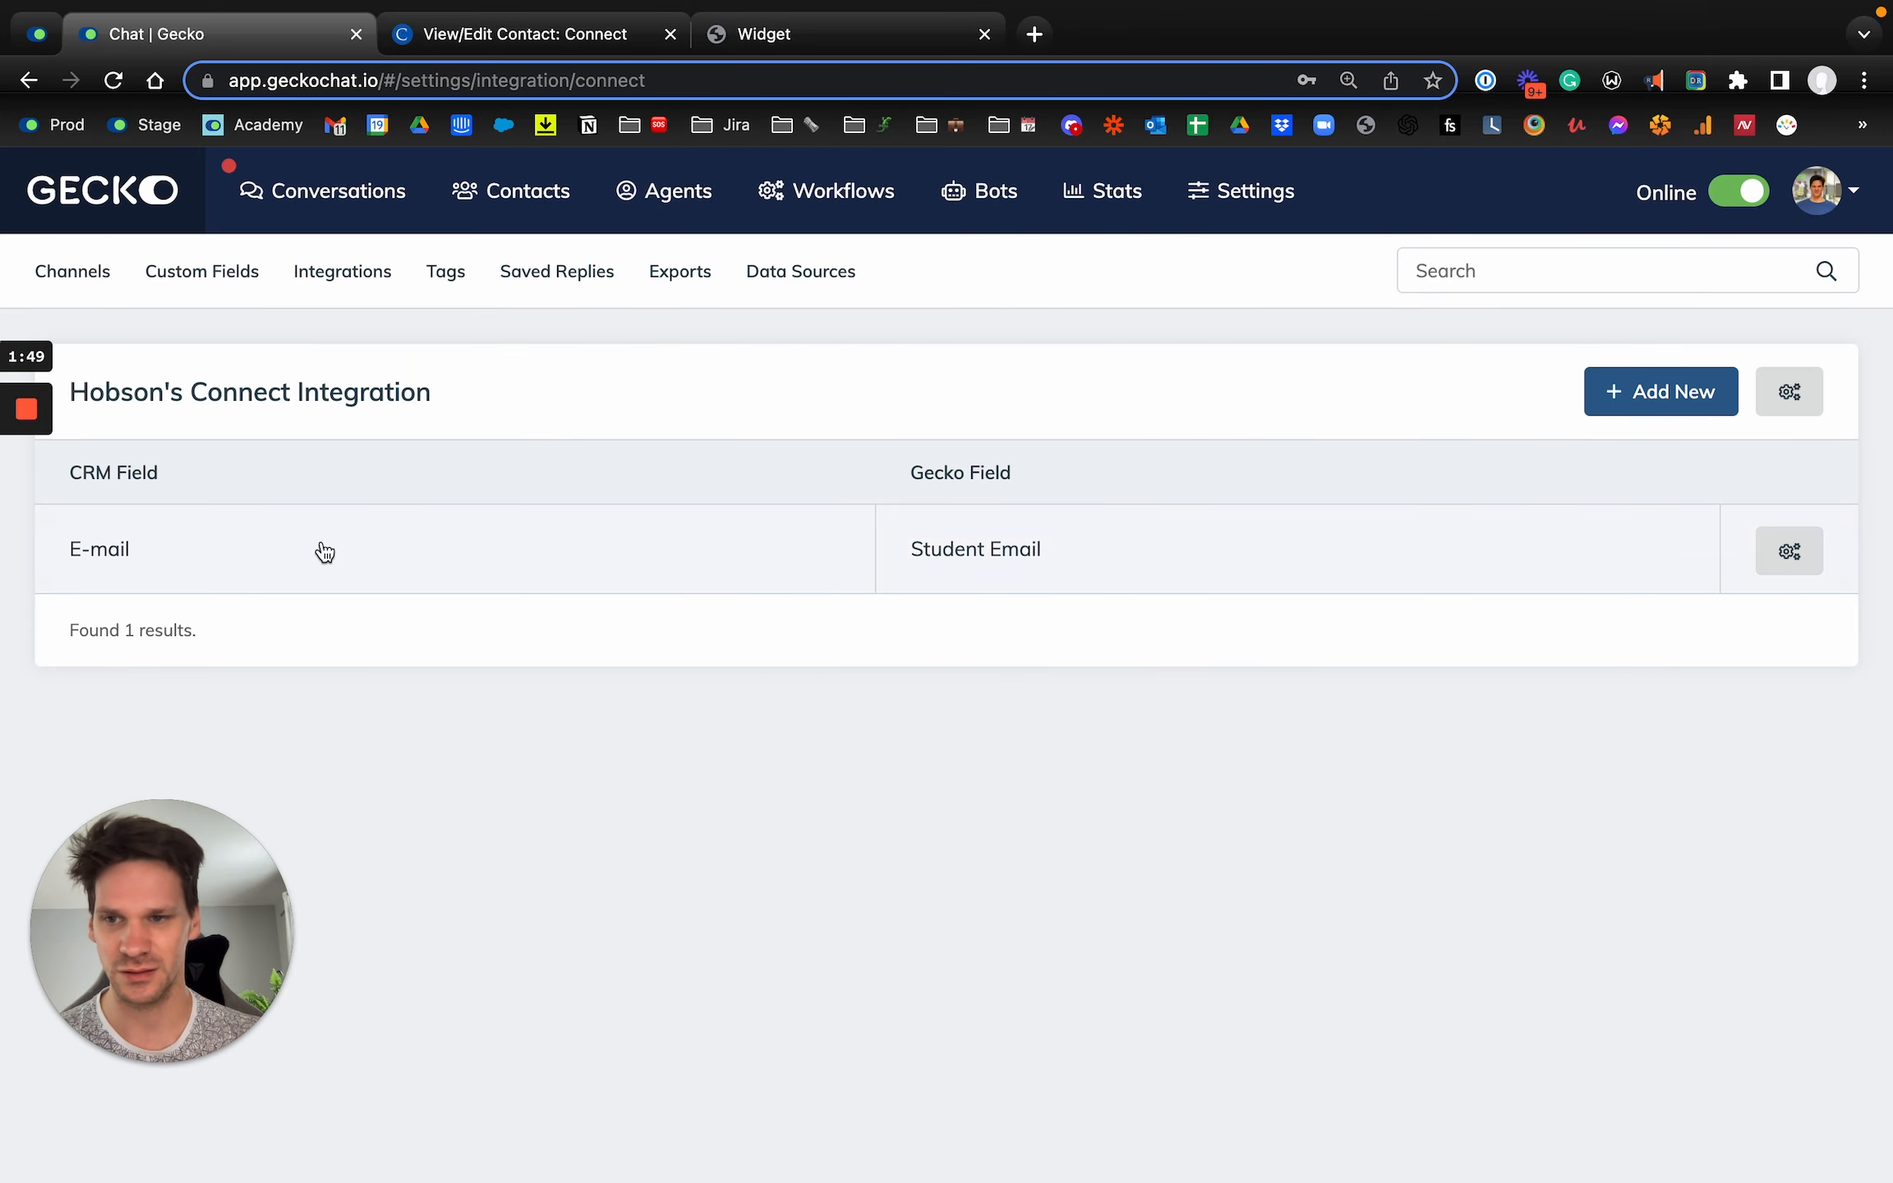
Step: Add and save a mapping from the Connect First Name field to the existing First Name contact field
click(1652, 391)
click(554, 384)
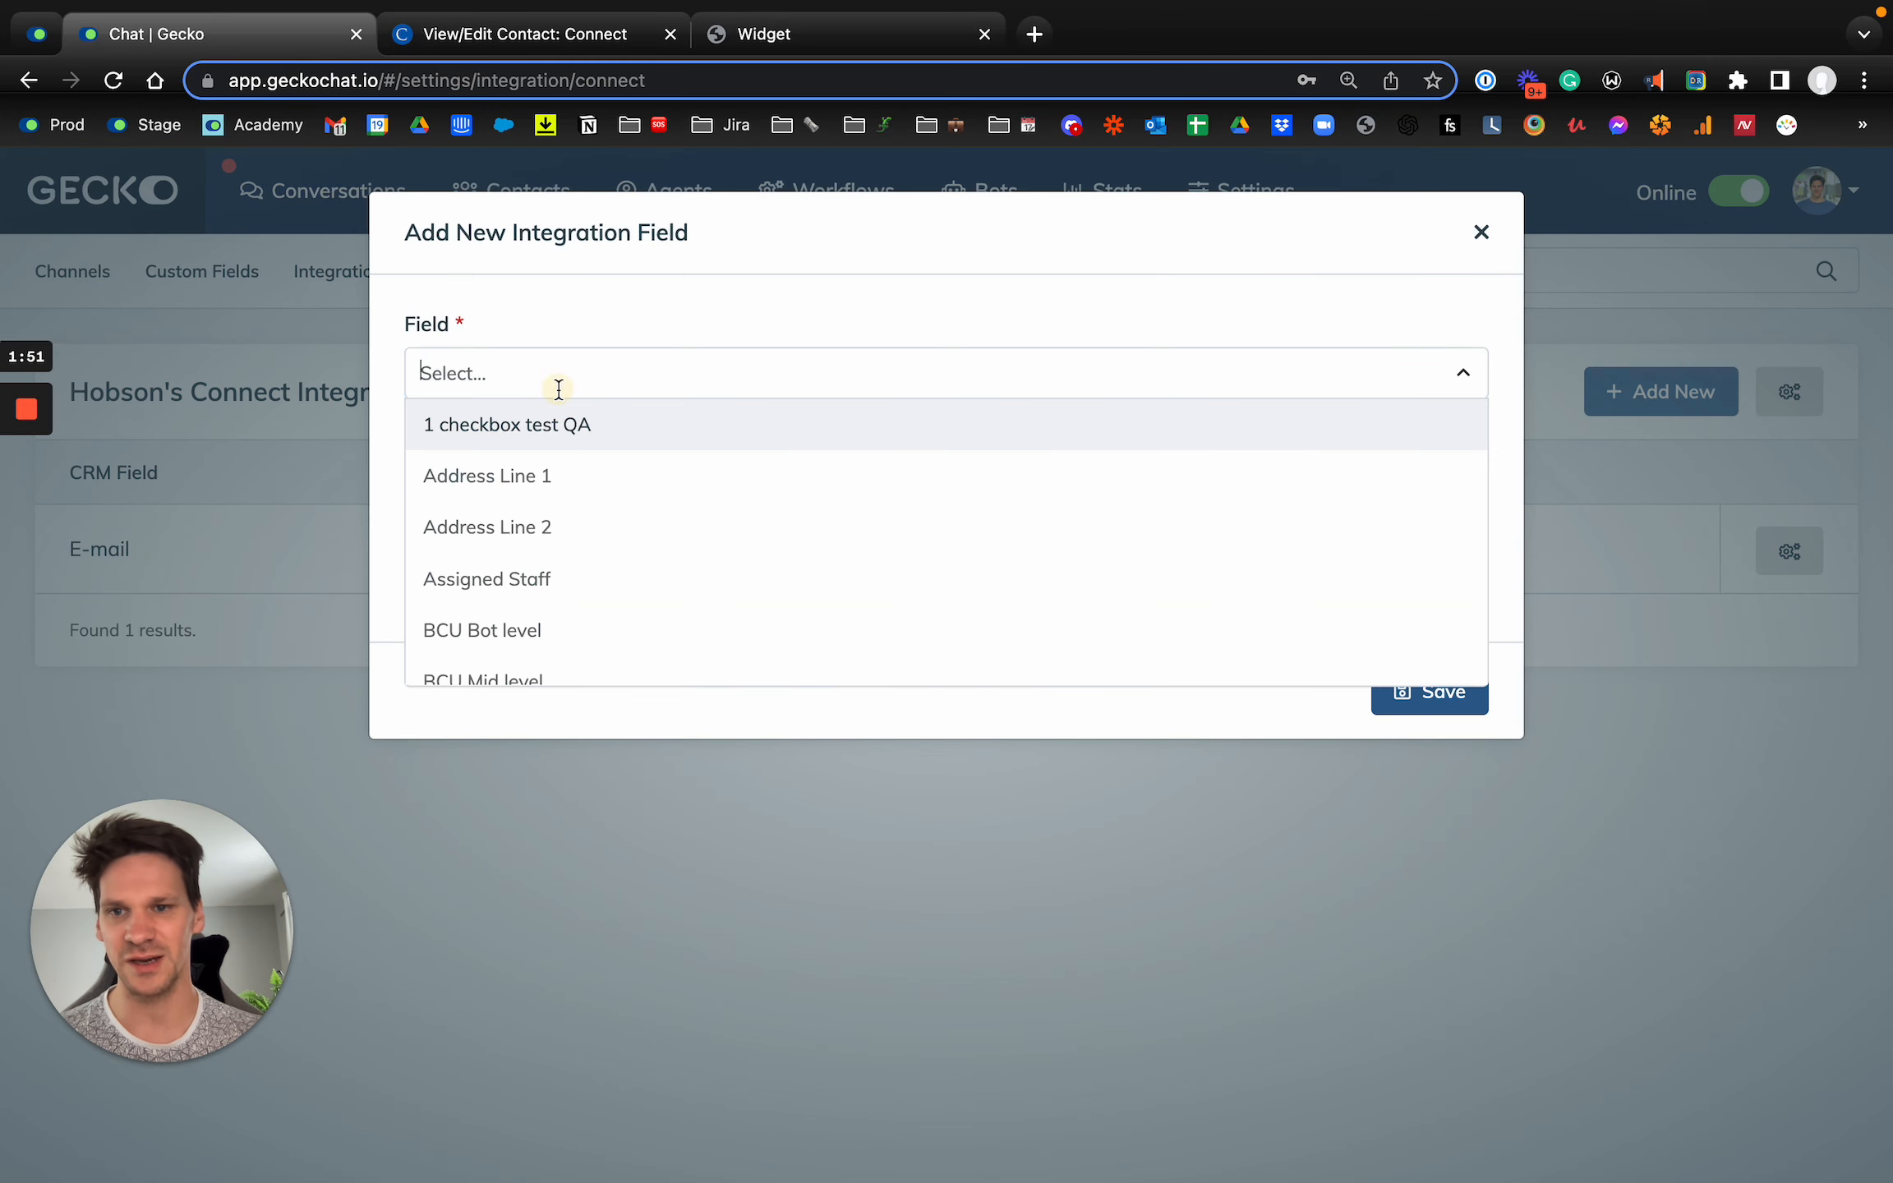
text(First)
click(538, 432)
click(548, 558)
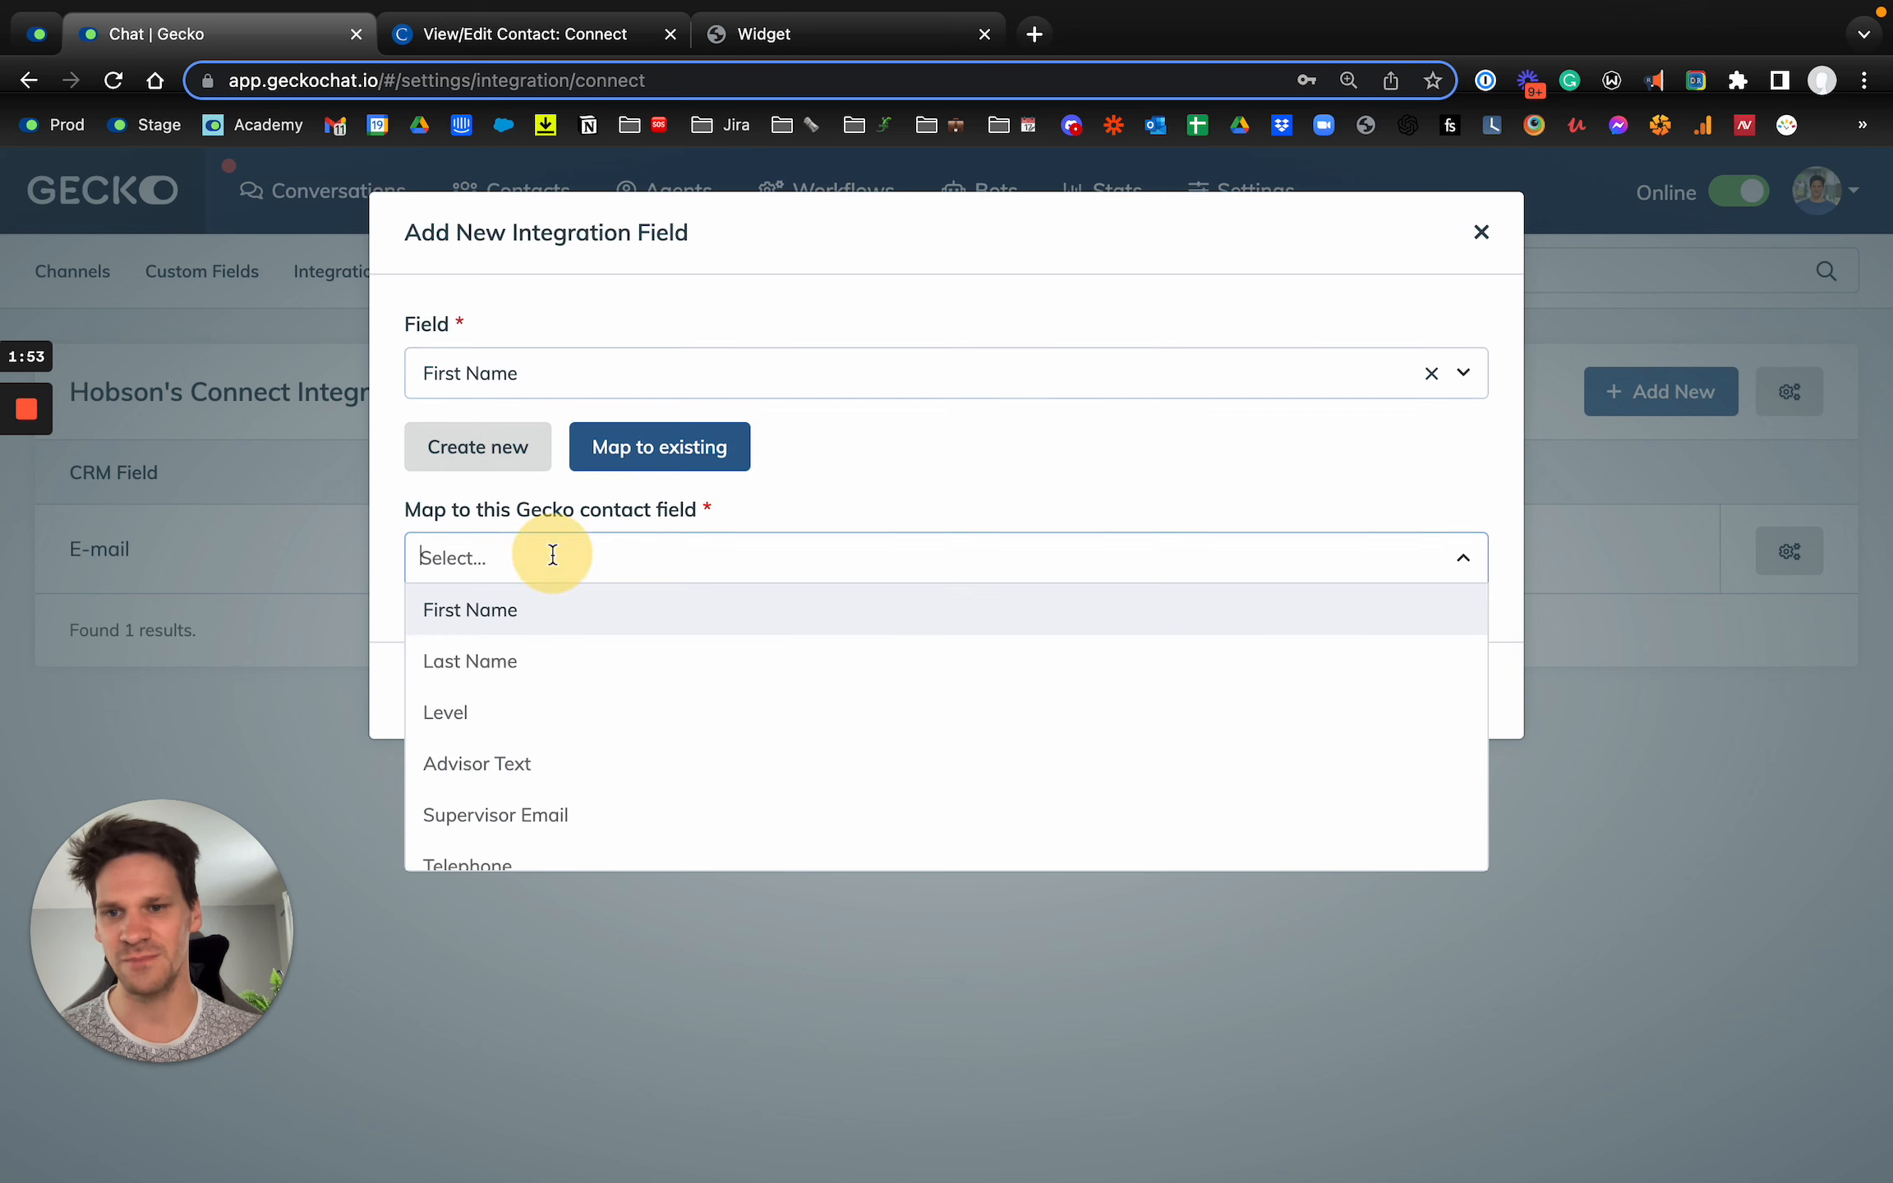
text(First)
key(Return)
click(1457, 689)
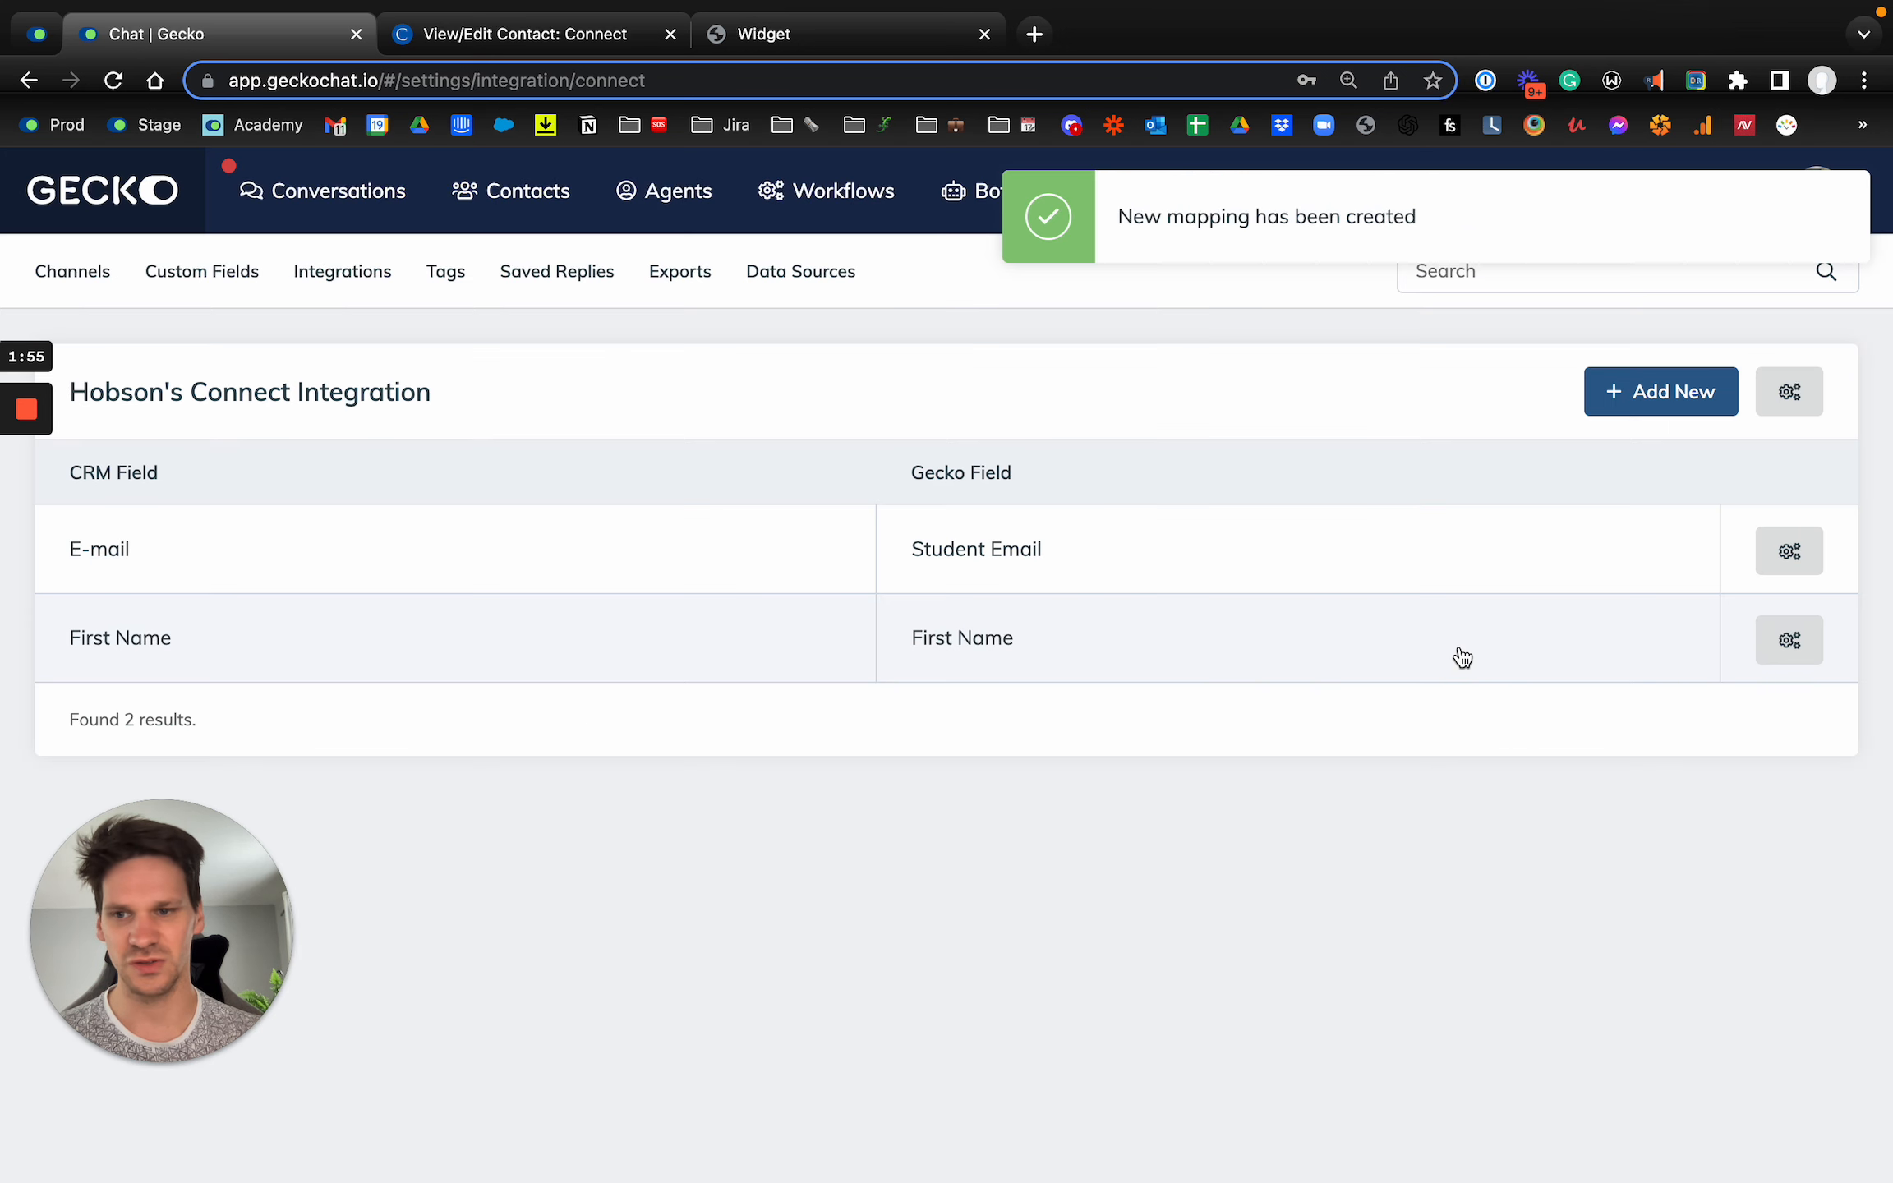
Step: Add and save a mapping from the Connect Last Name field to the existing Last Name contact field
click(1663, 387)
click(583, 374)
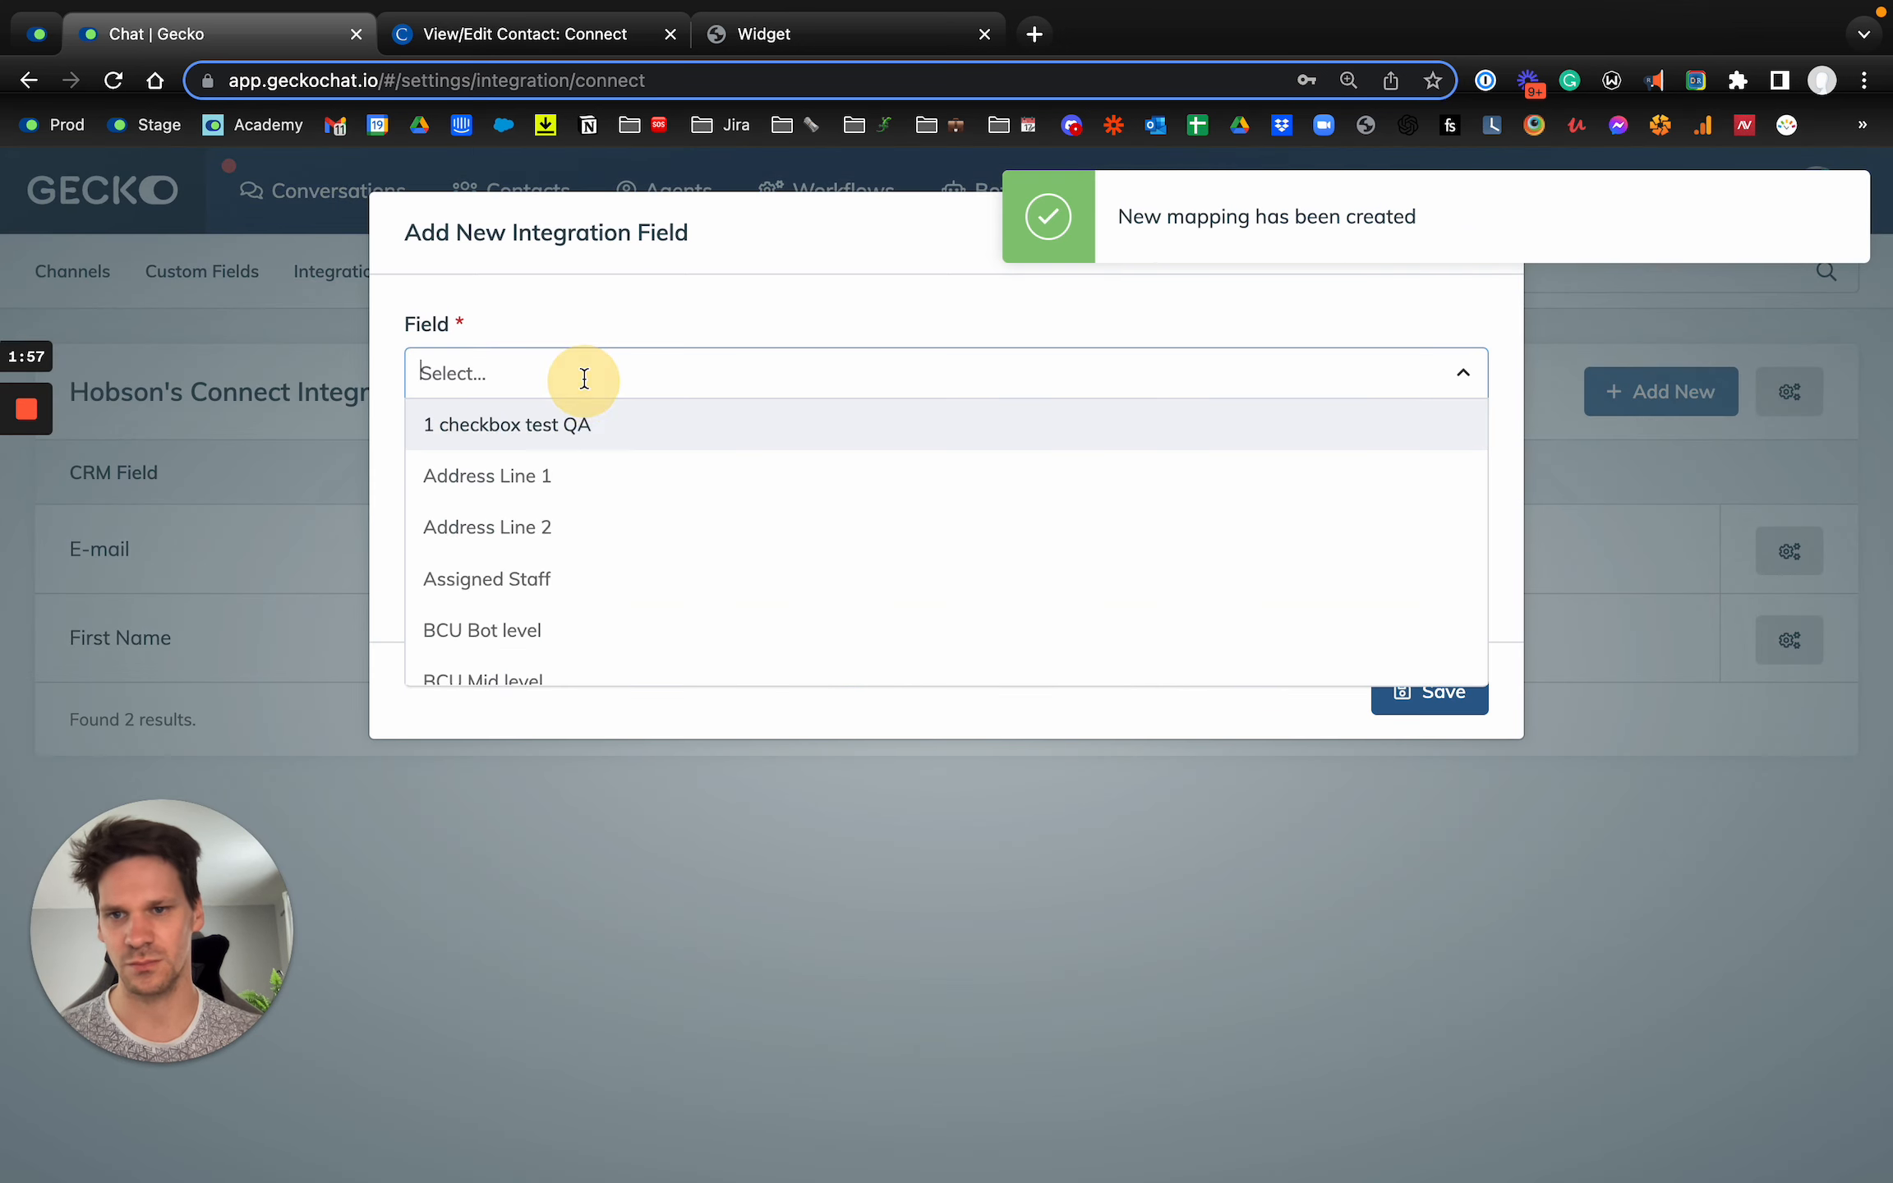
text(Last)
click(562, 629)
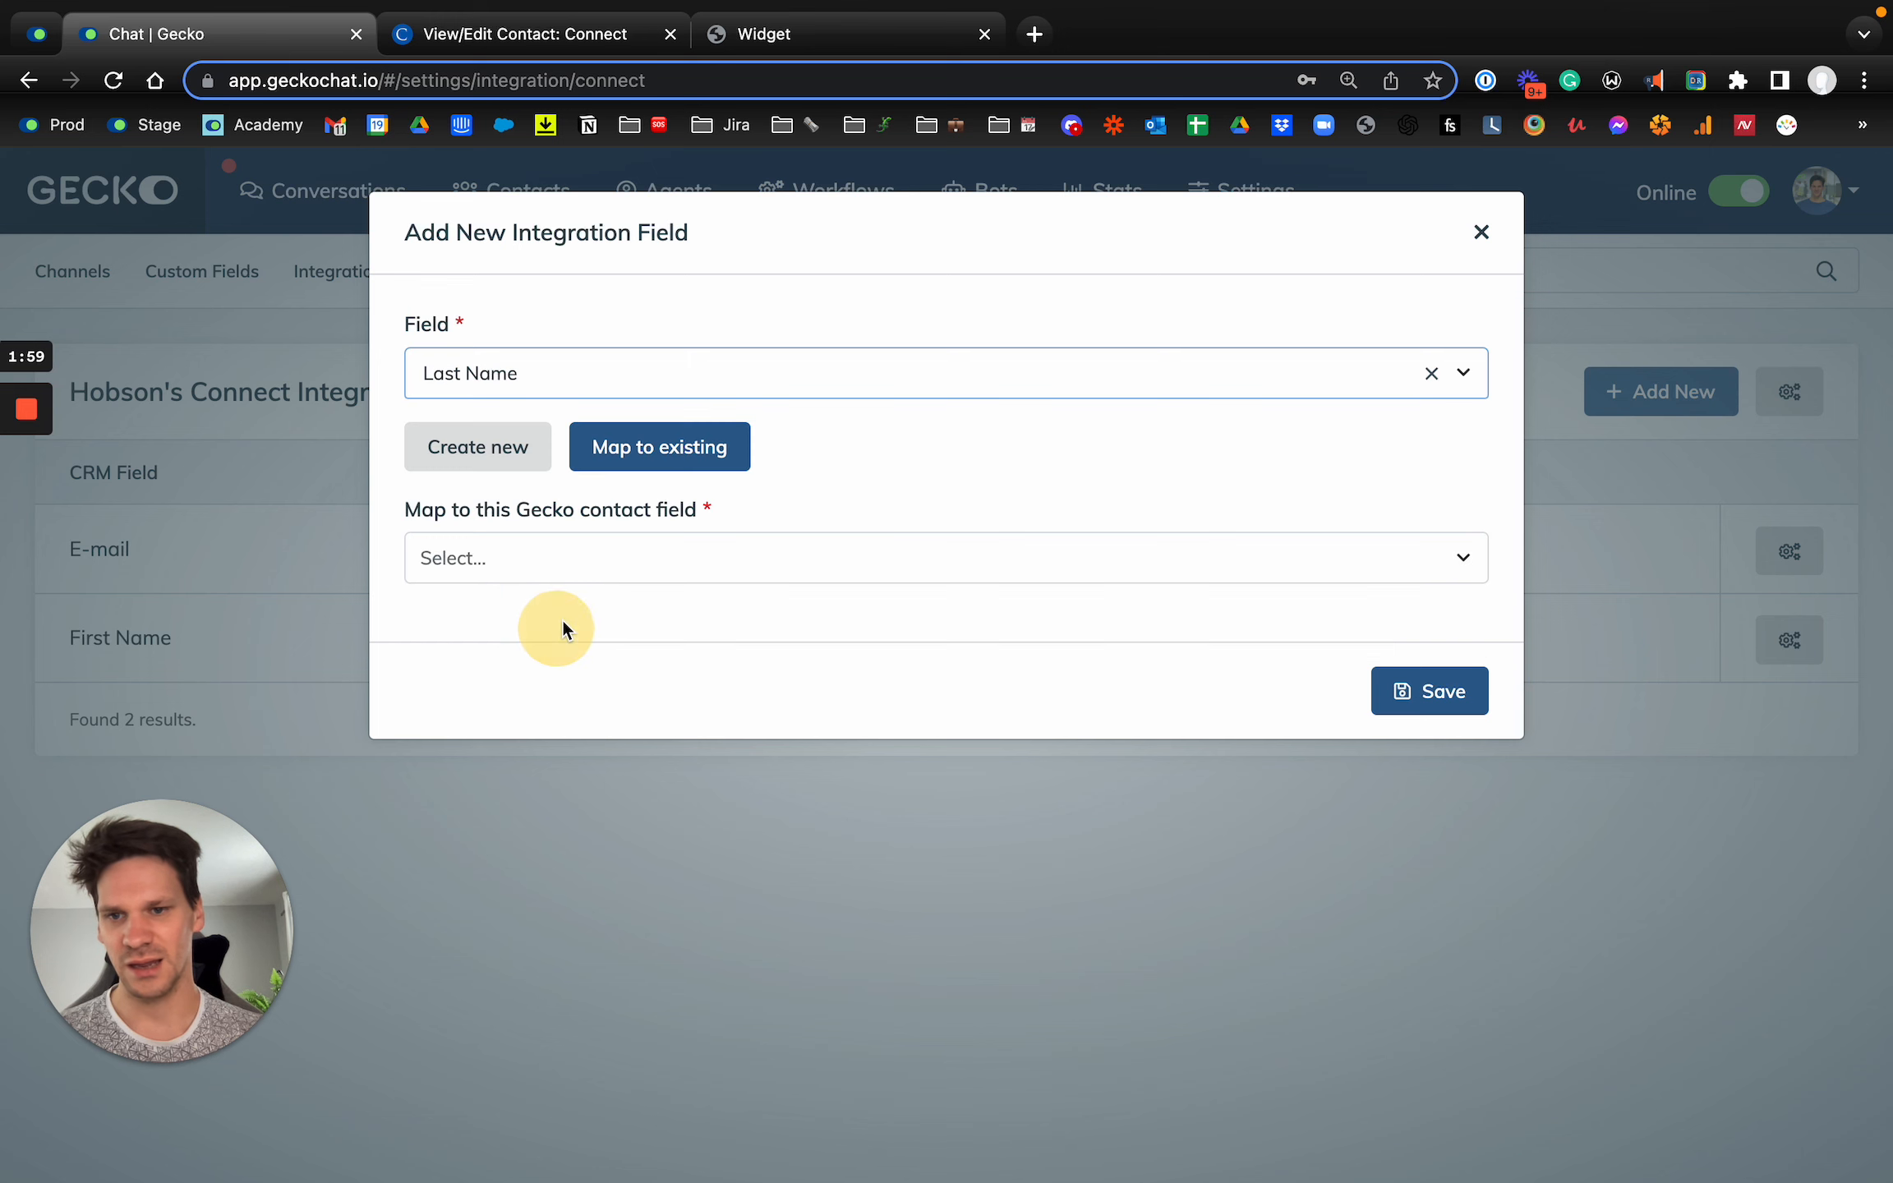
click(592, 555)
text(Last)
click(551, 628)
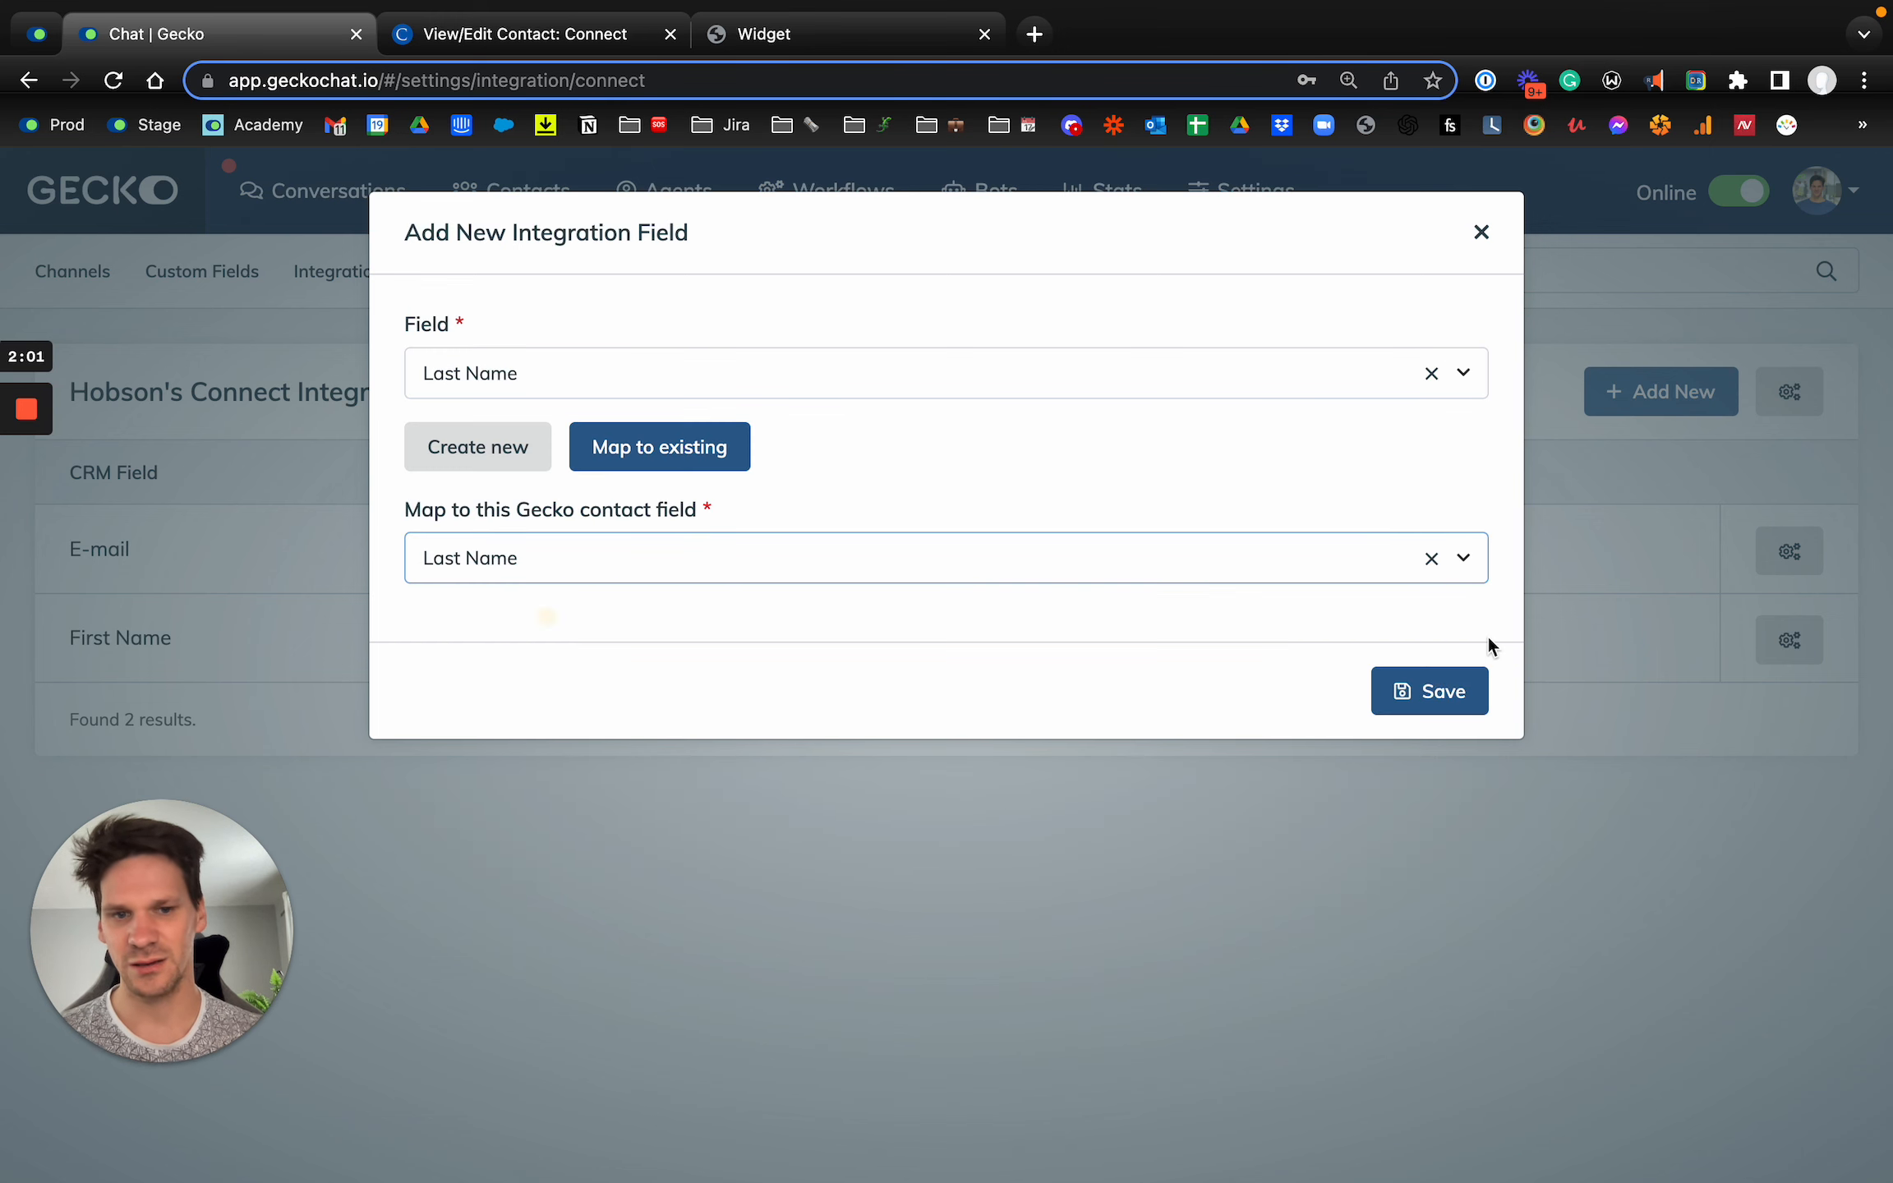
click(1458, 690)
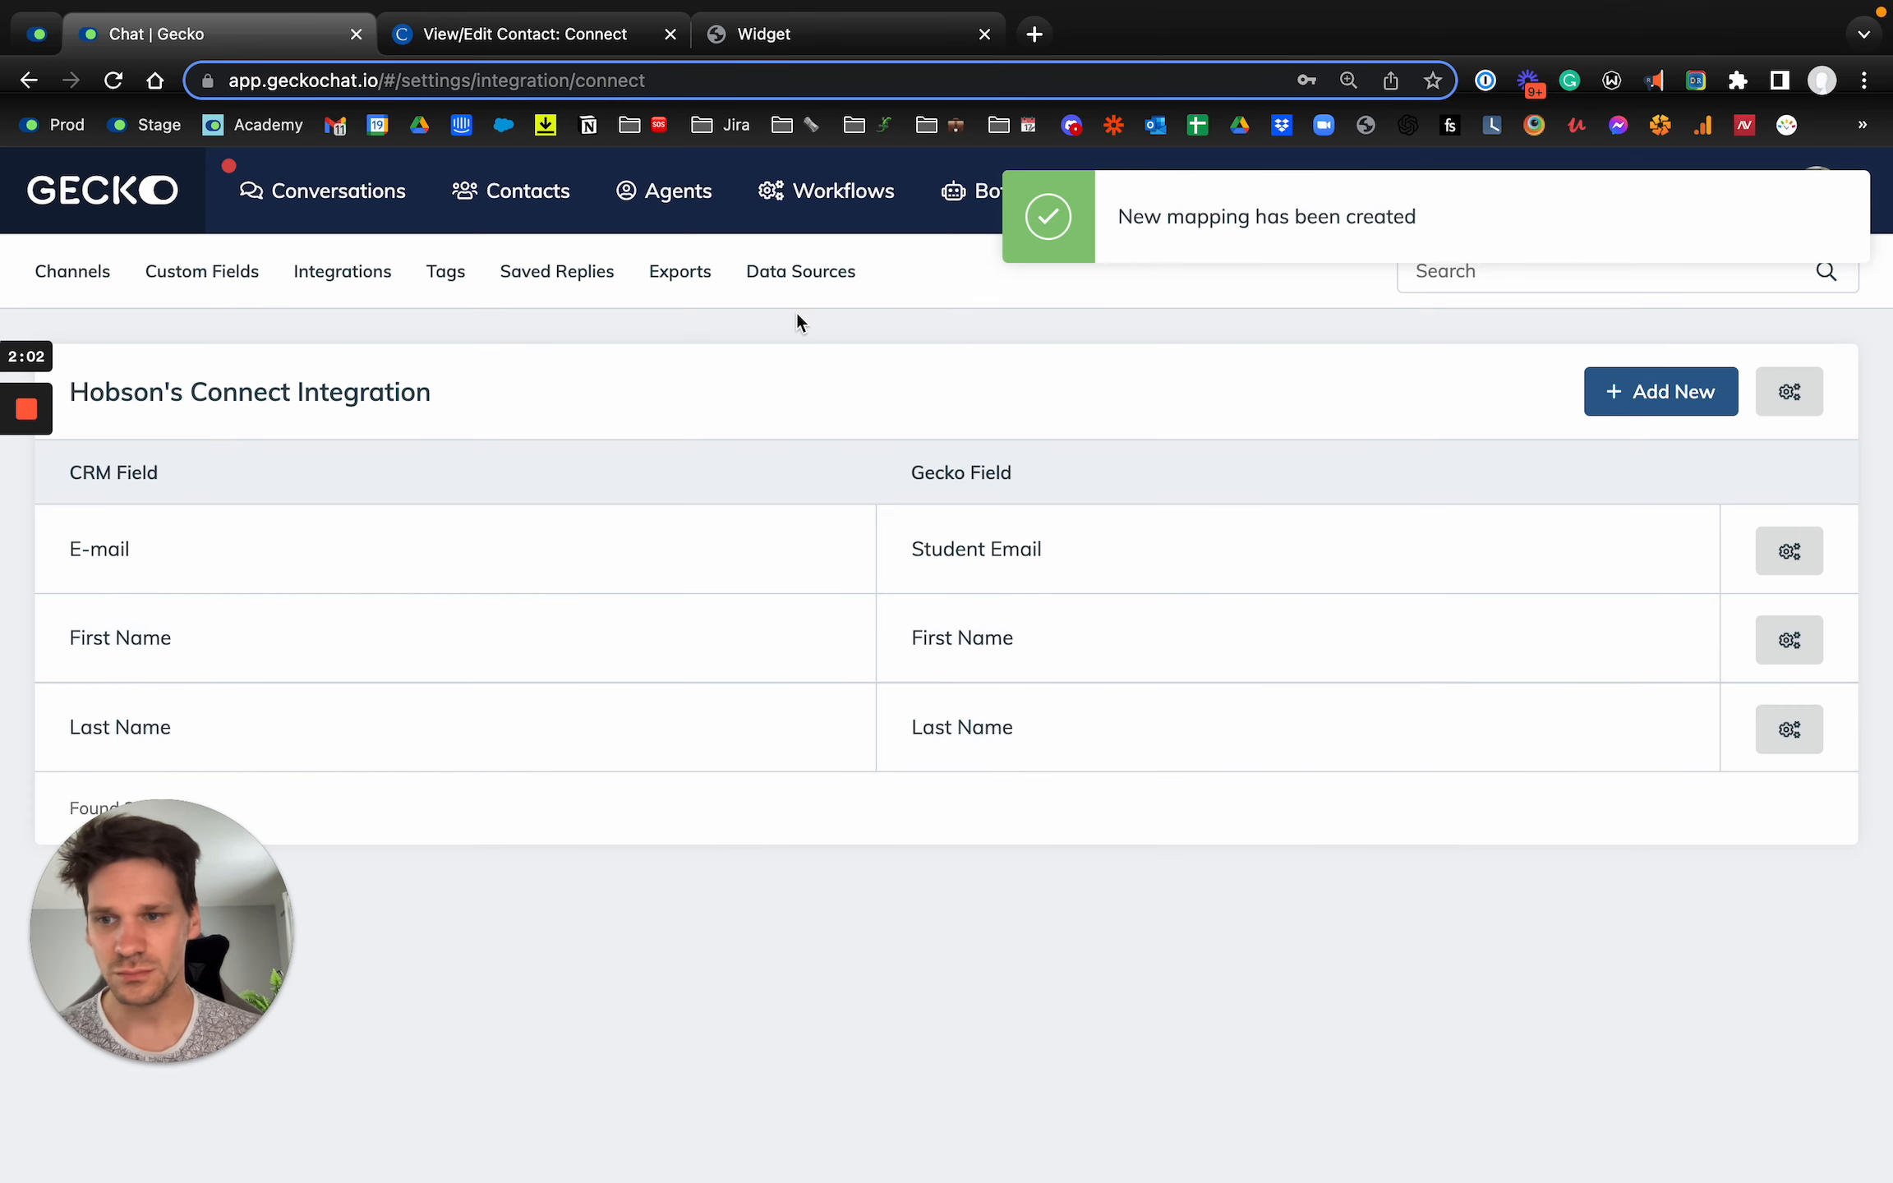
Step: Switch to the contact record in Connect CRM, review its multiple-choice fields, and copy the Multi Checkbox N field name
click(571, 37)
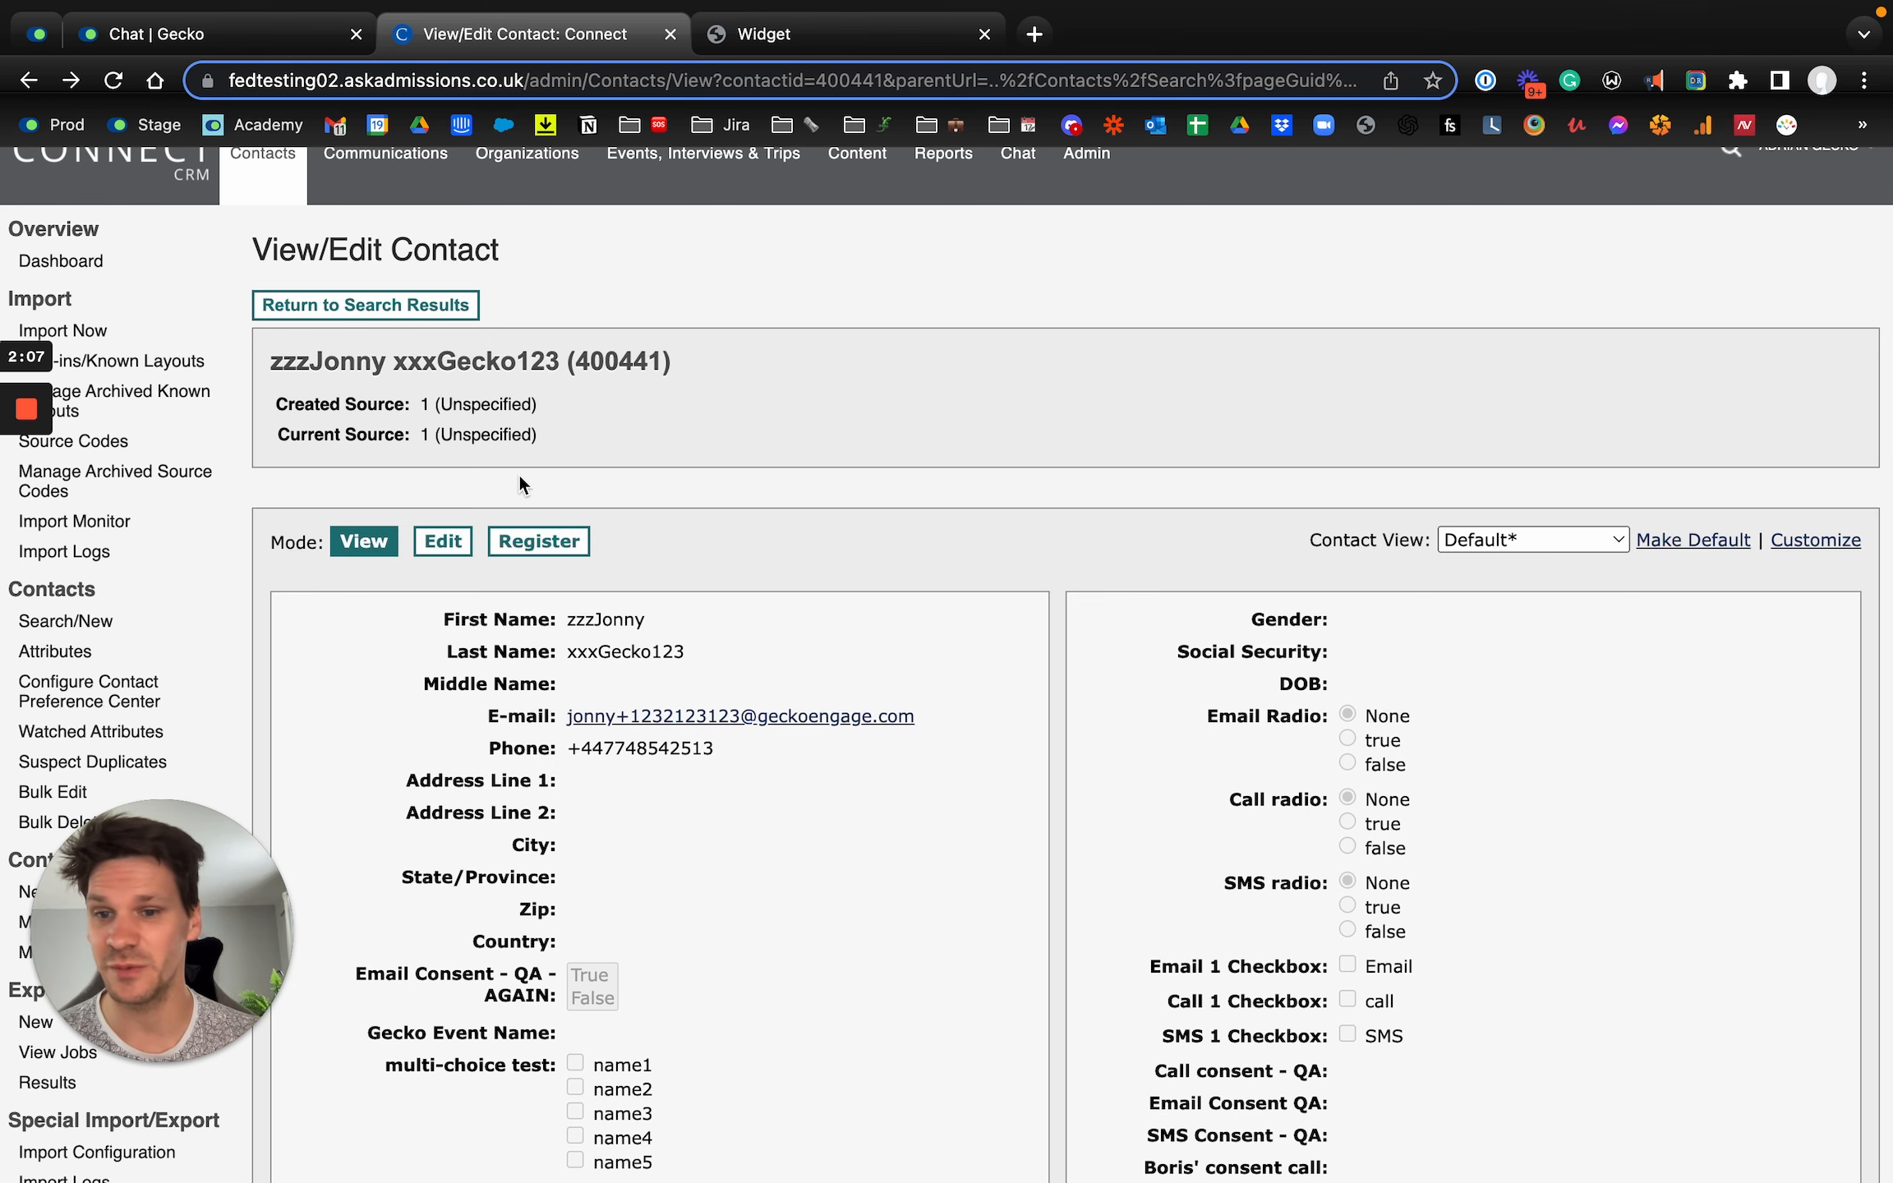
scroll(520, 477, down, 4)
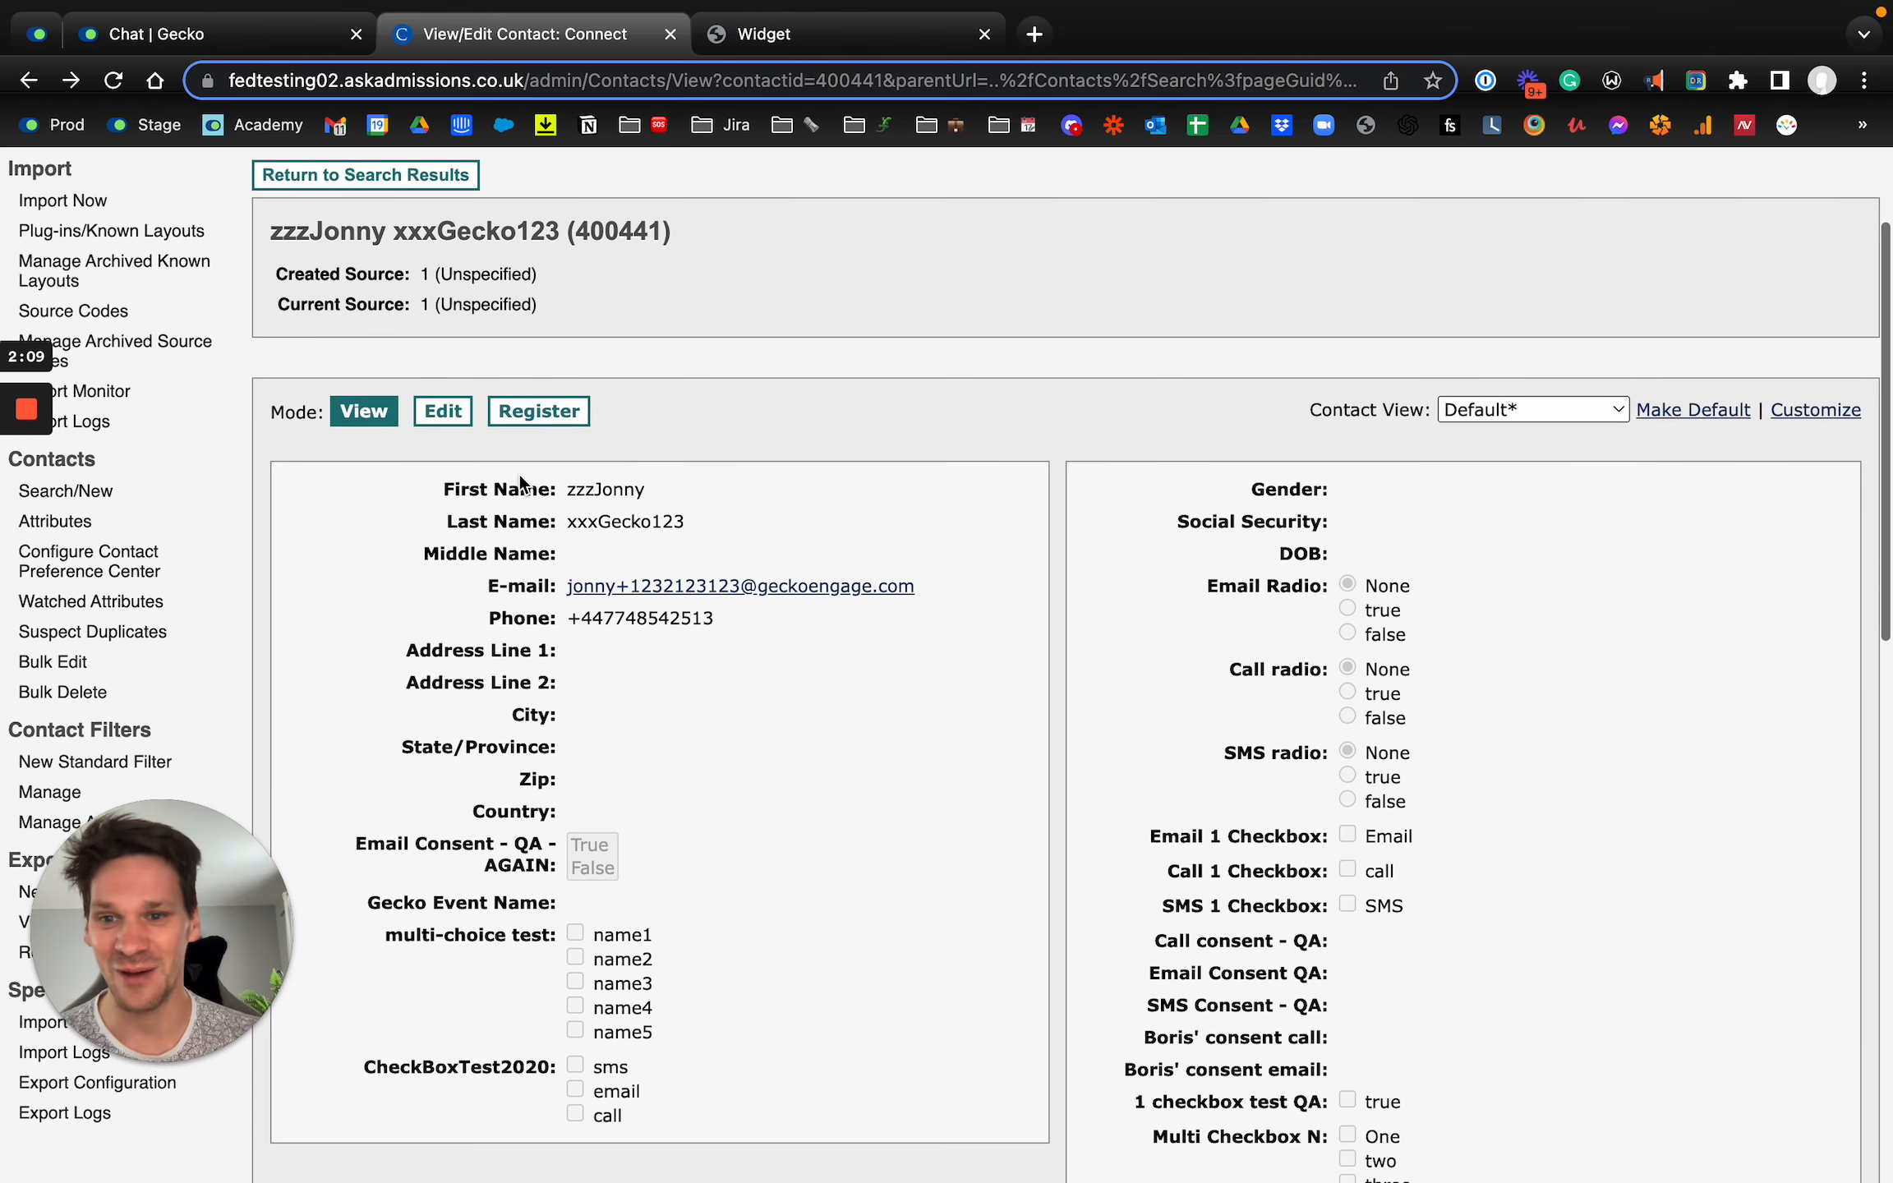
scroll(566, 542, down, 1)
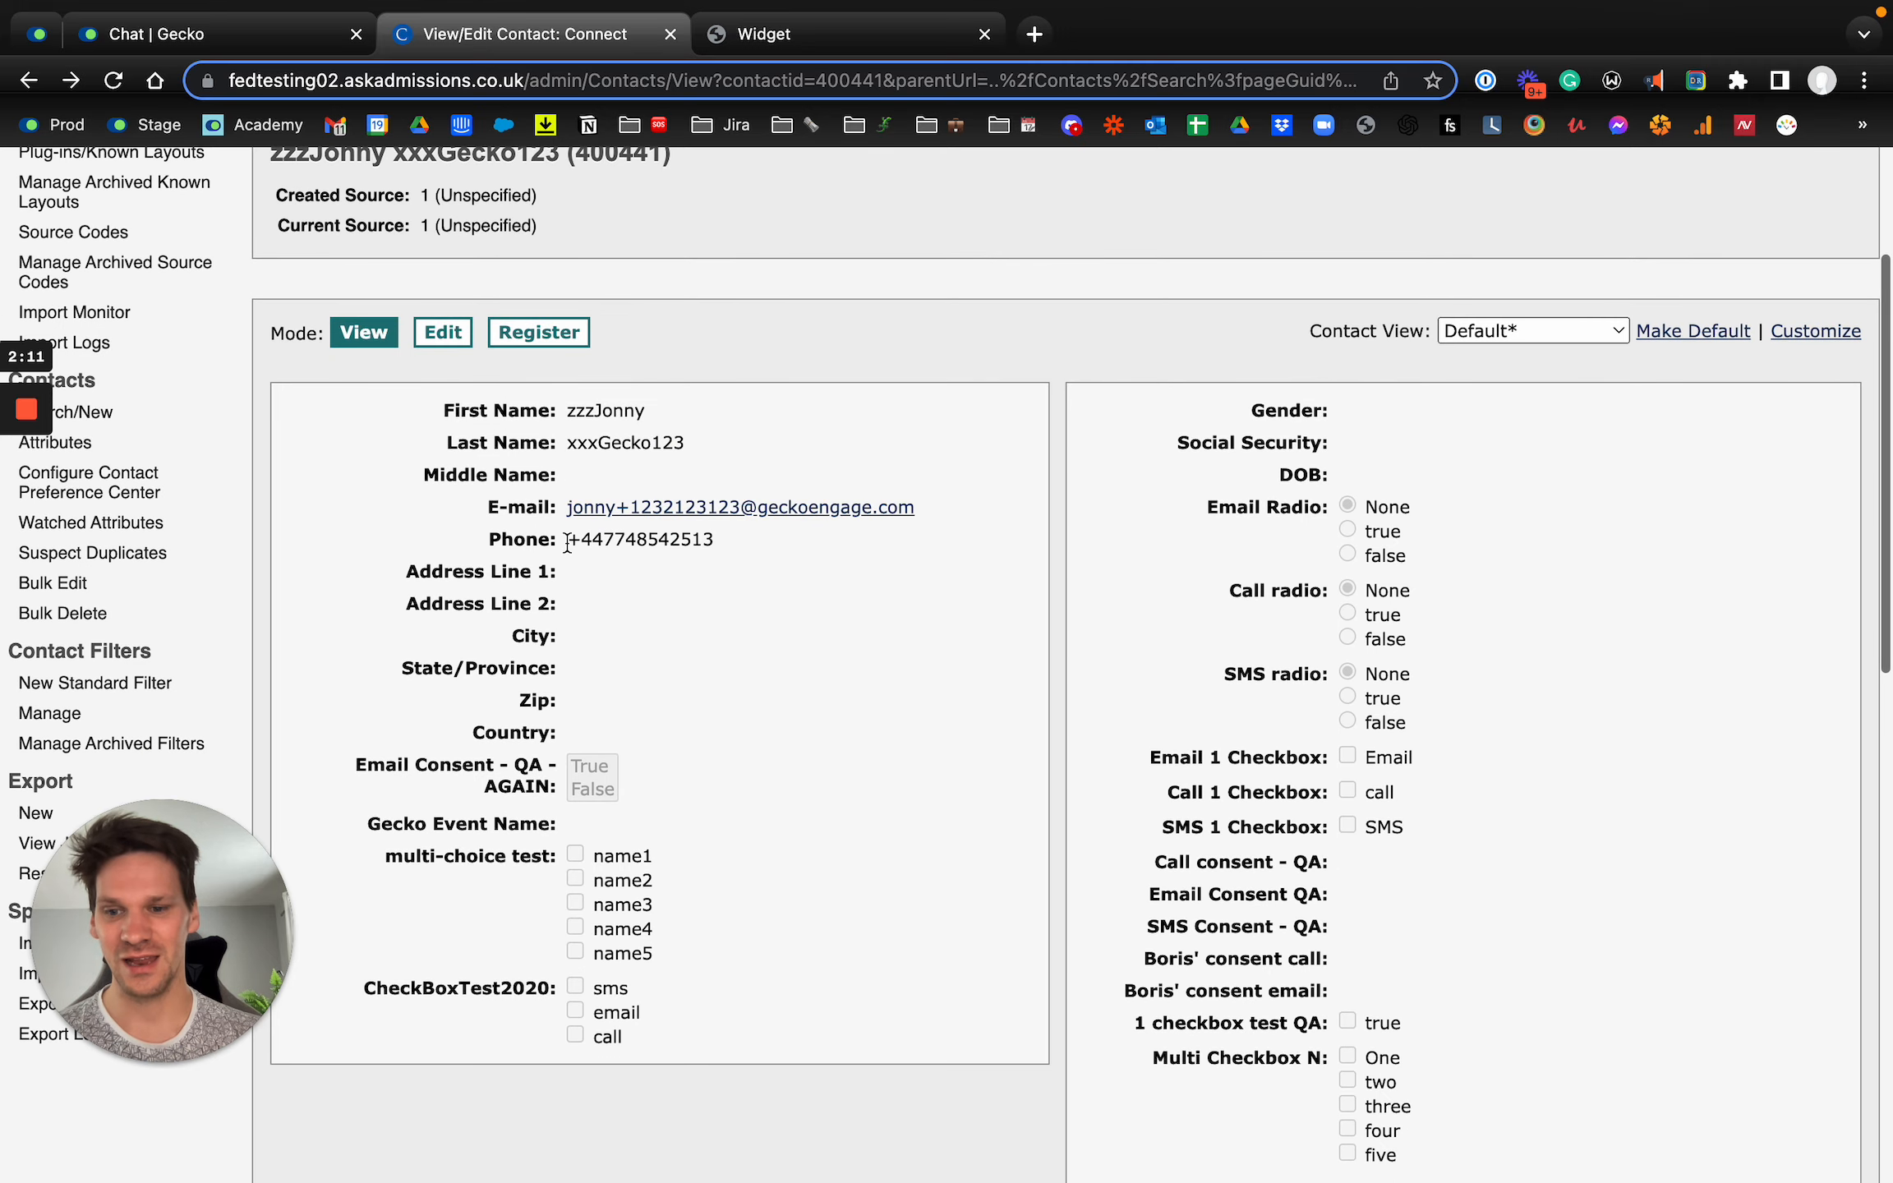
scroll(464, 932, down, 1)
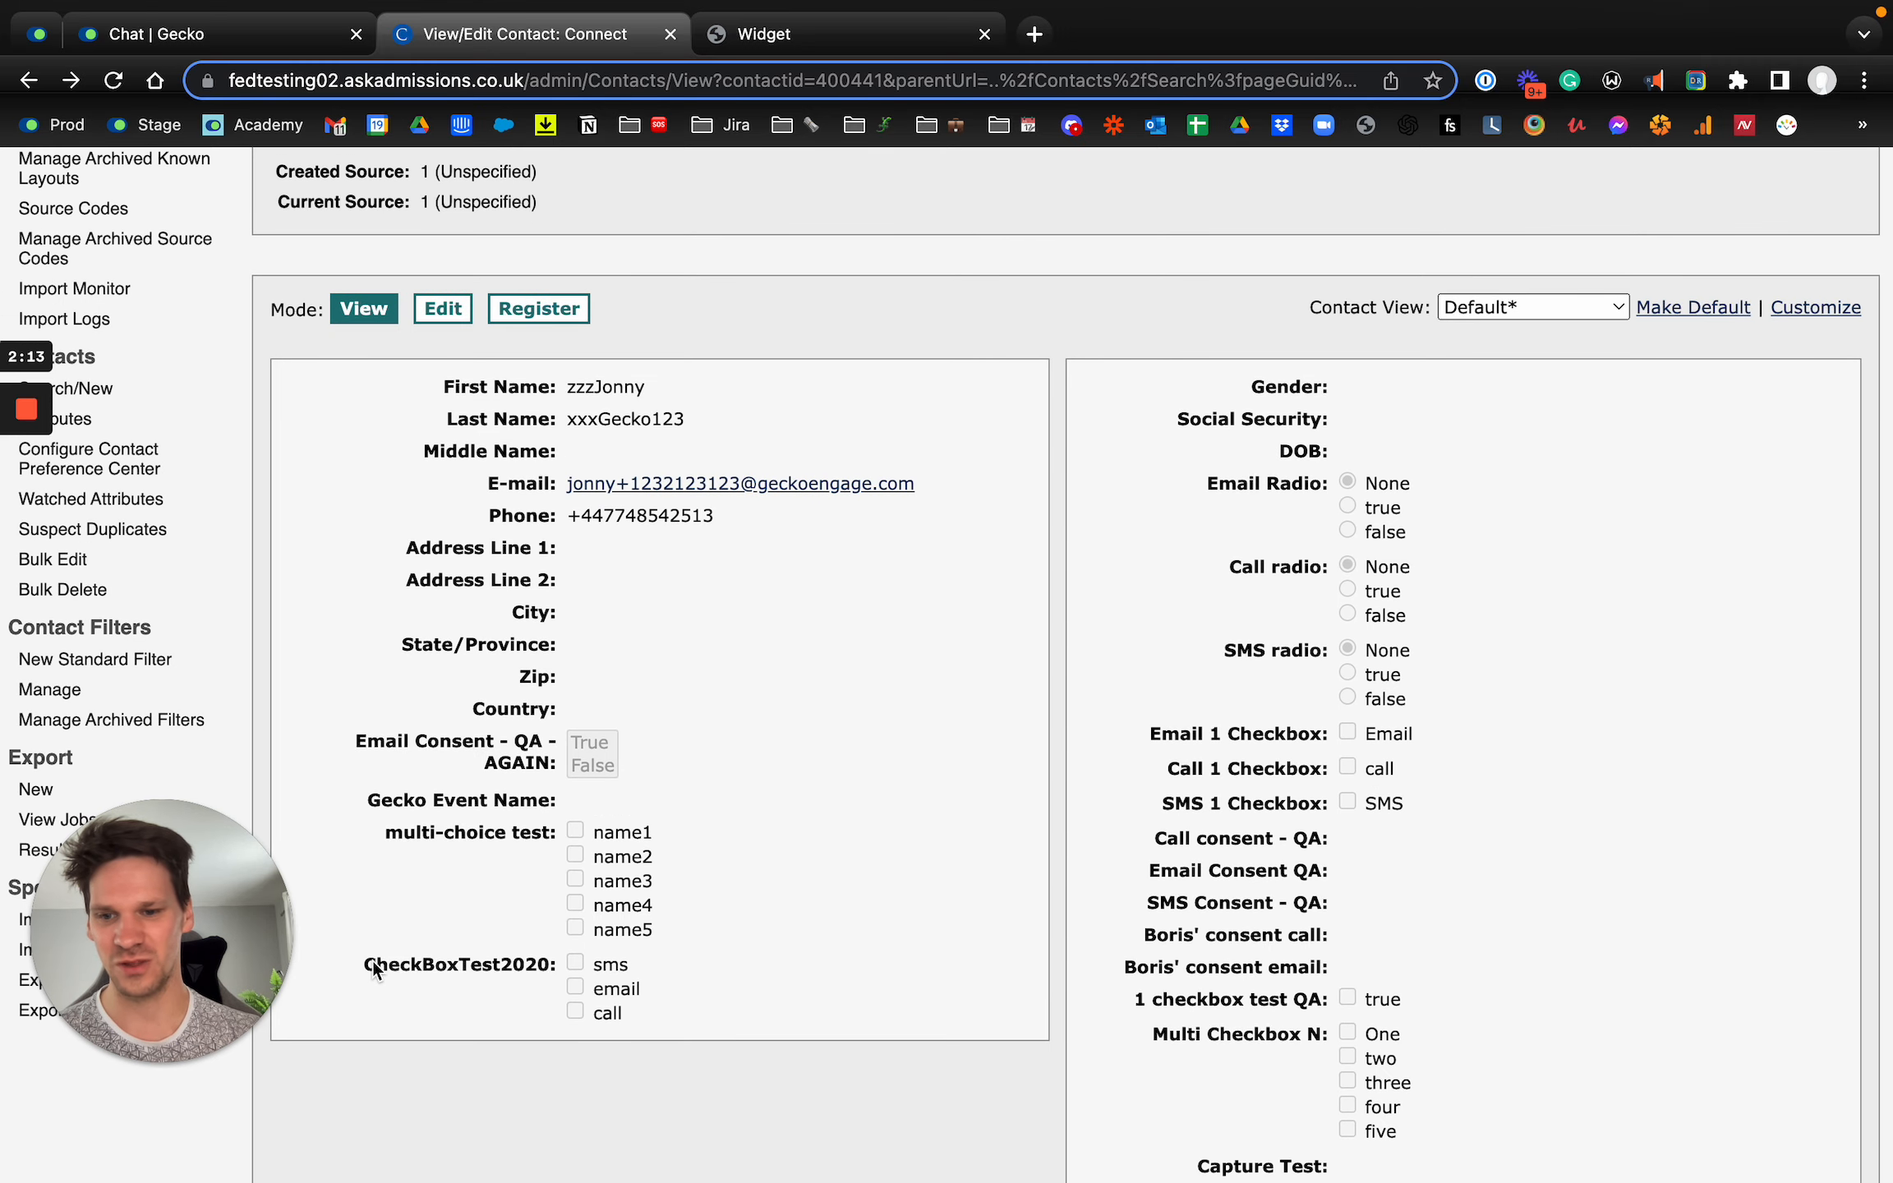
drag(371, 961, 578, 967)
drag(385, 832, 556, 838)
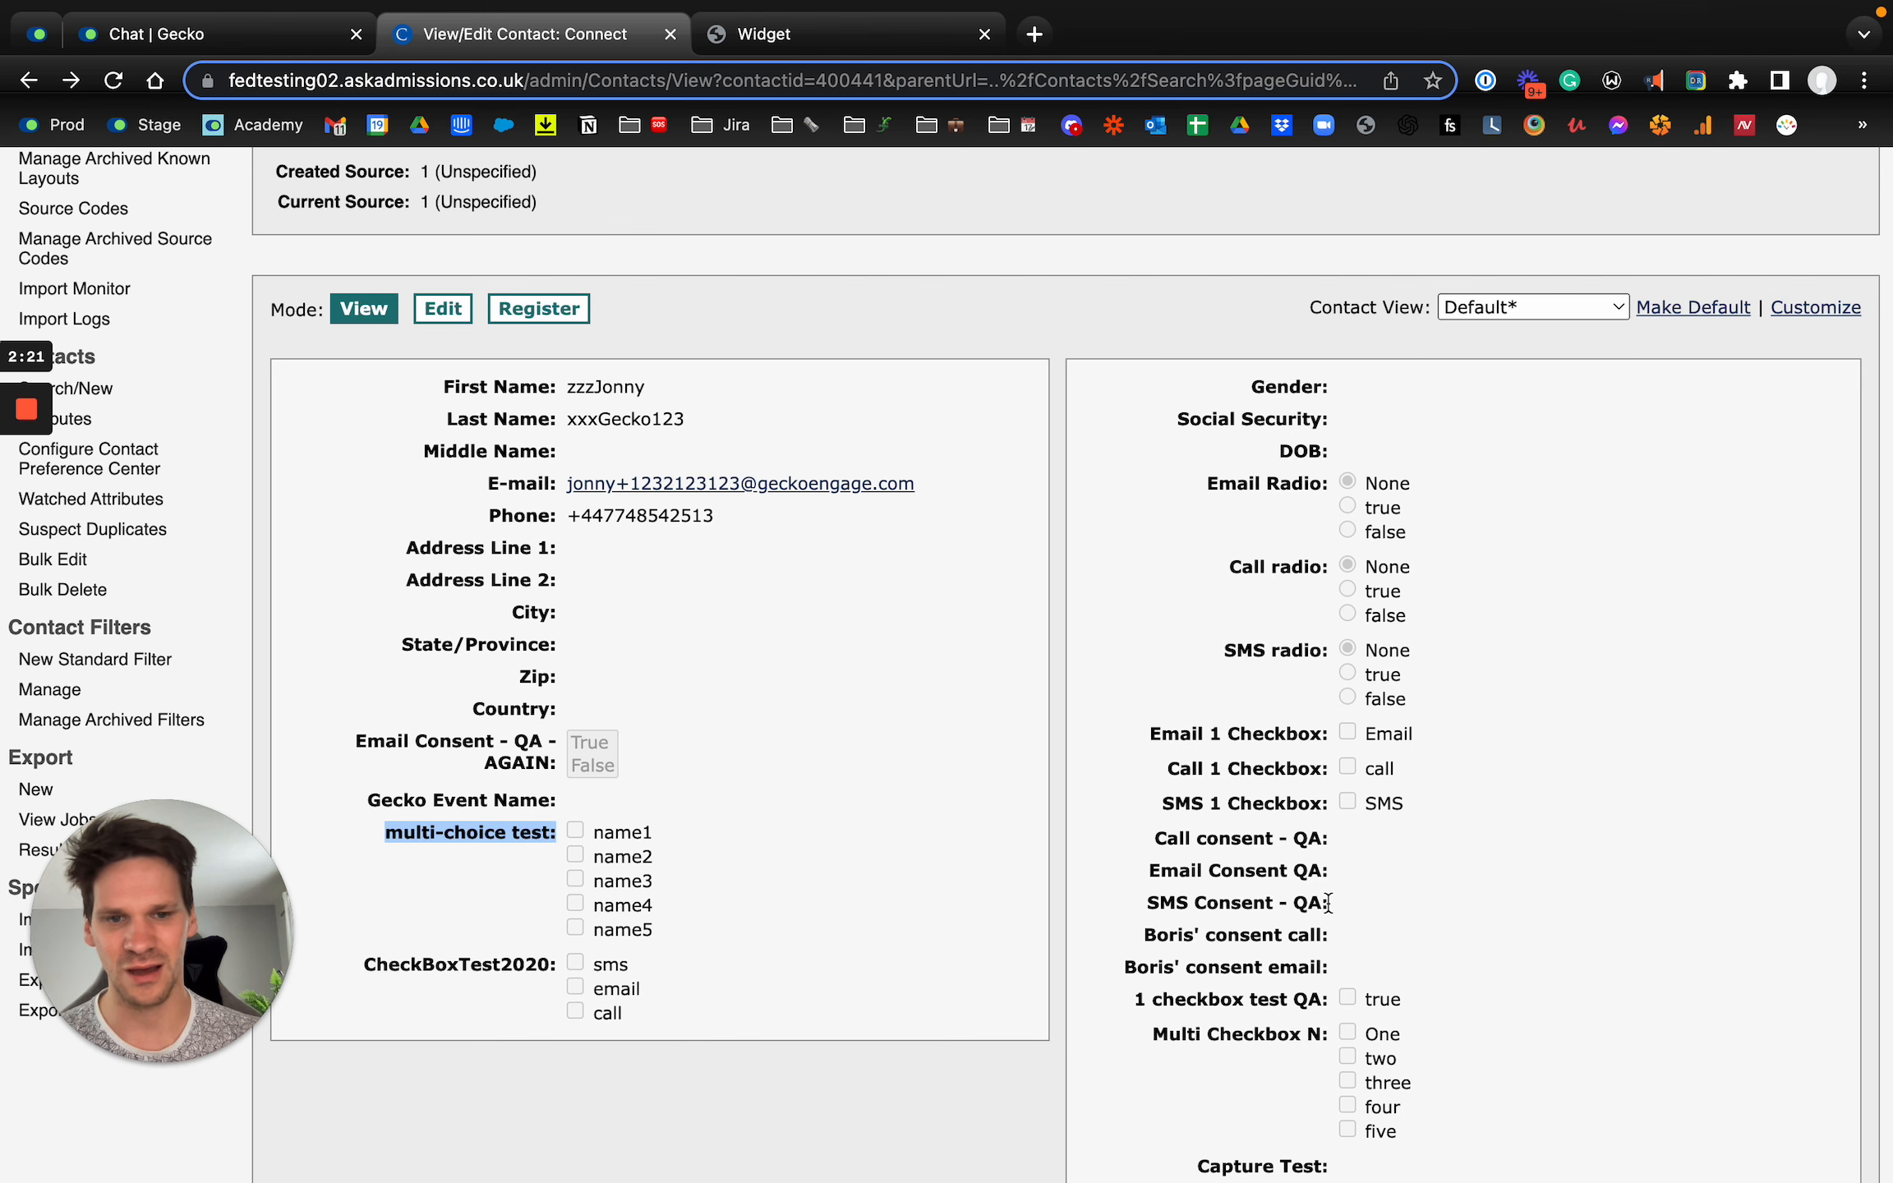
scroll(1137, 1051, down, 6)
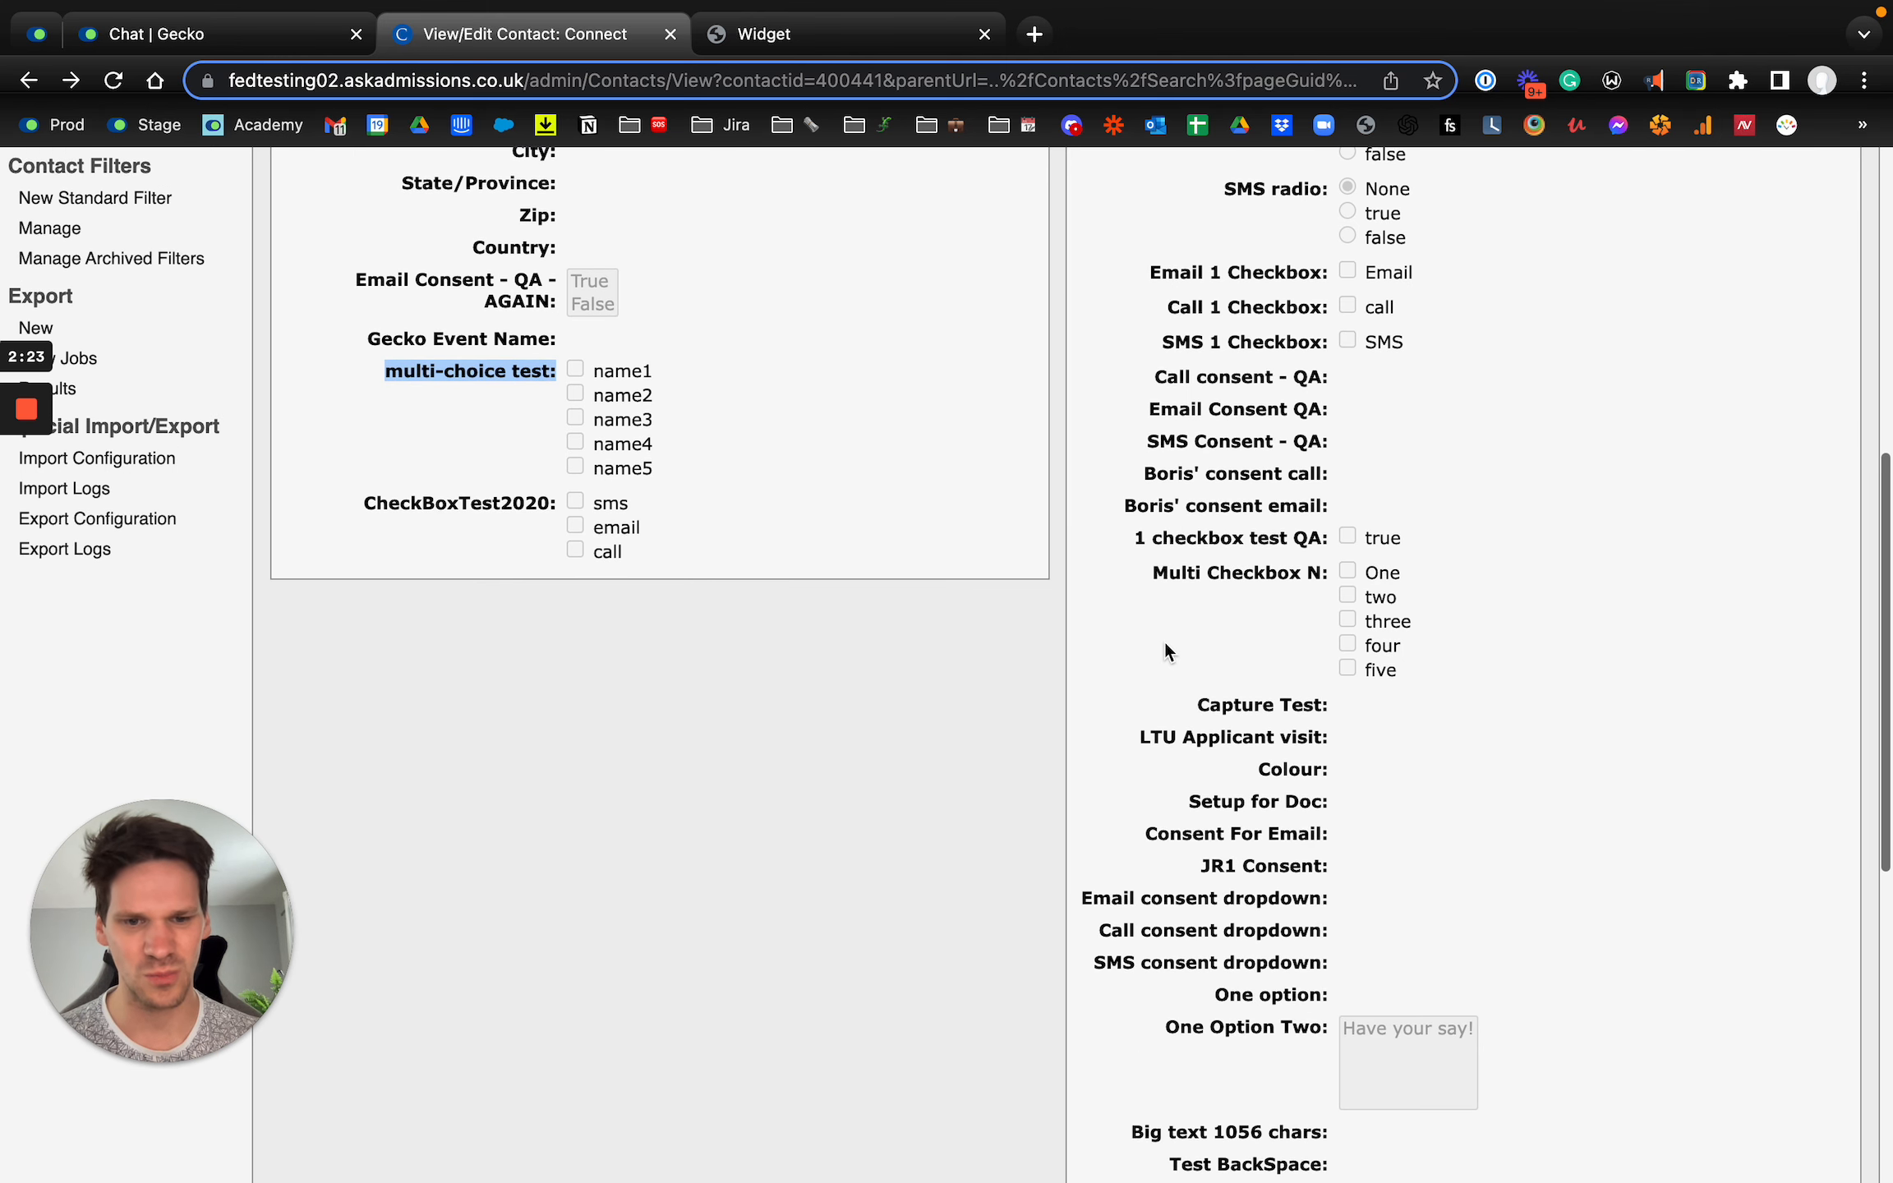
drag(1148, 578, 1315, 575)
key(super+c)
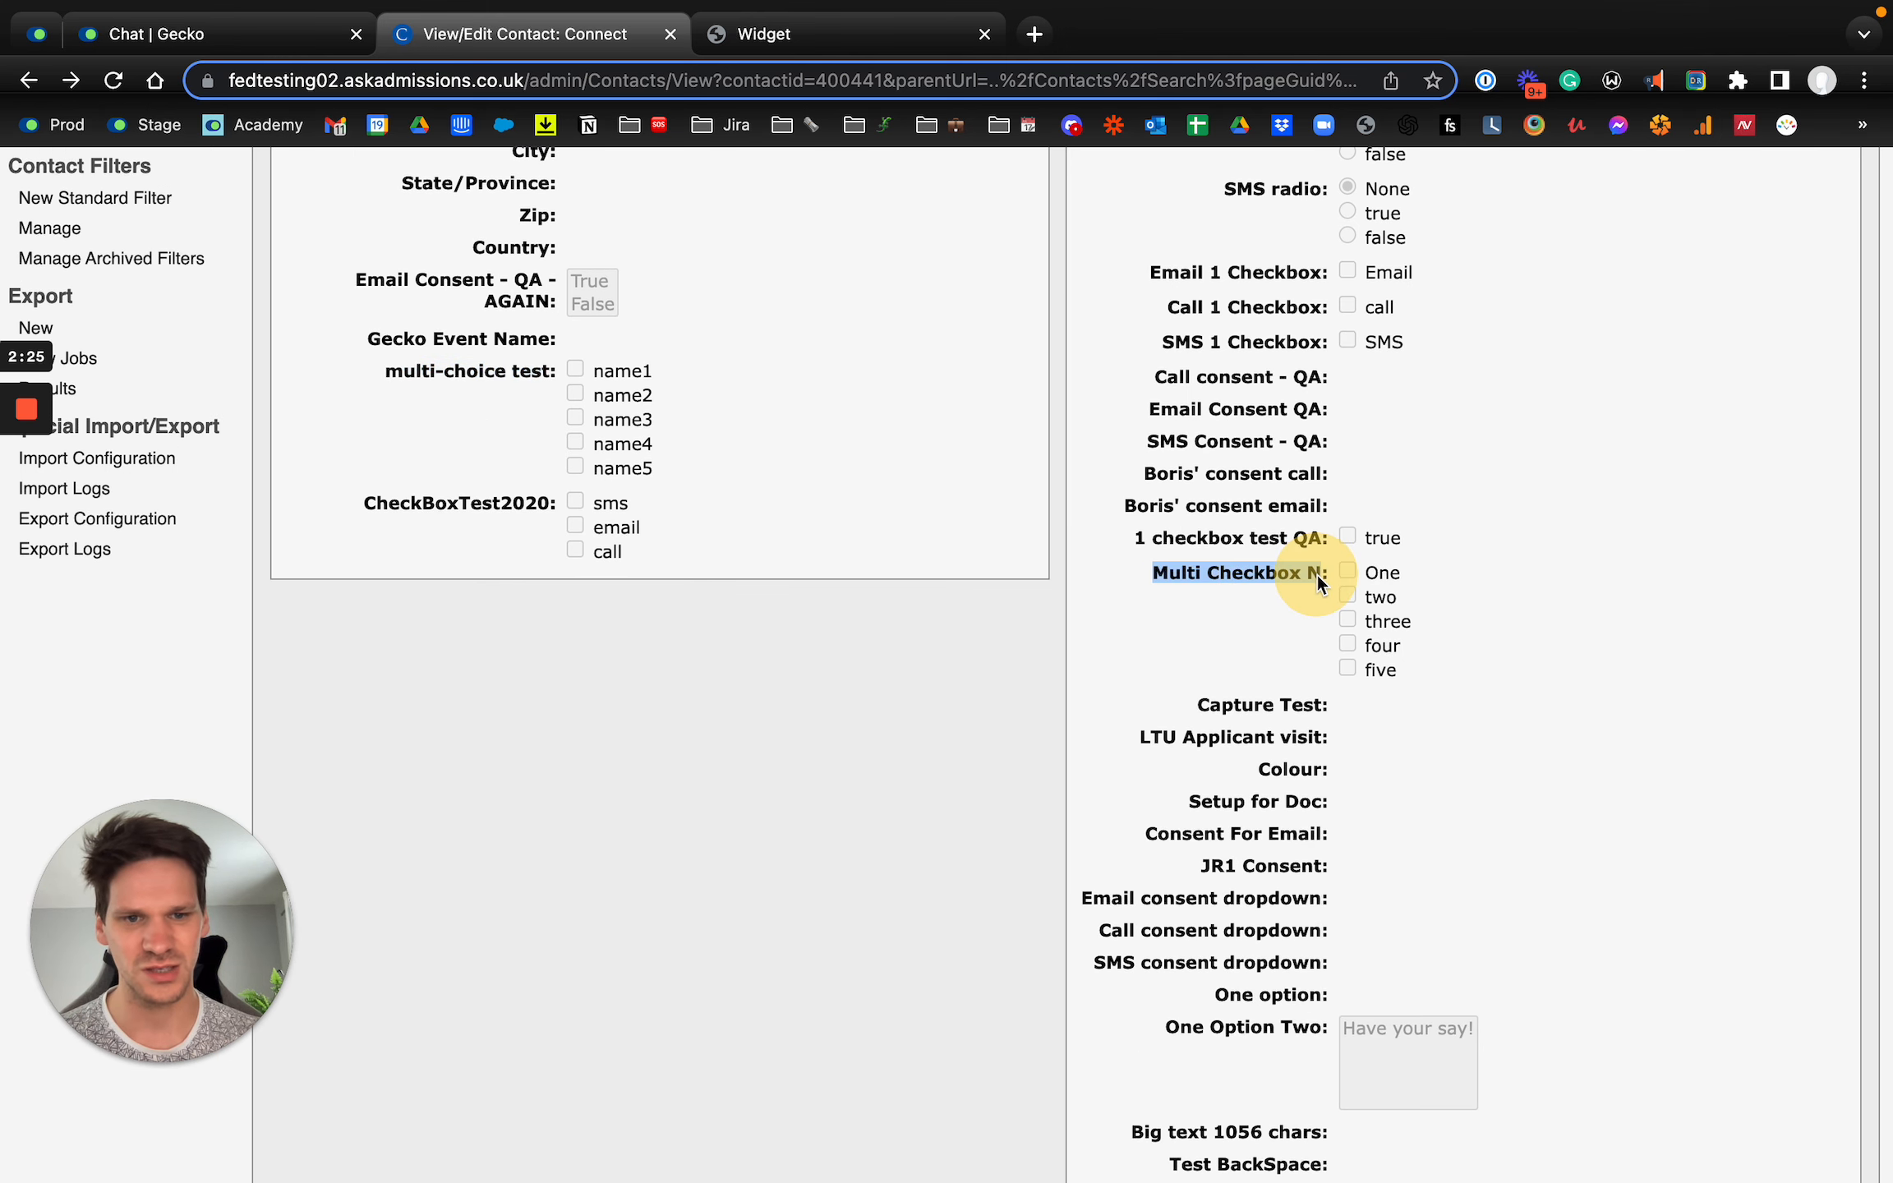
Step: Return to the Hobson's Connect integration in Gecko Chat and start a new integration field for Multi Checkbox N
key(ctrl+shift+Tab)
click(1658, 391)
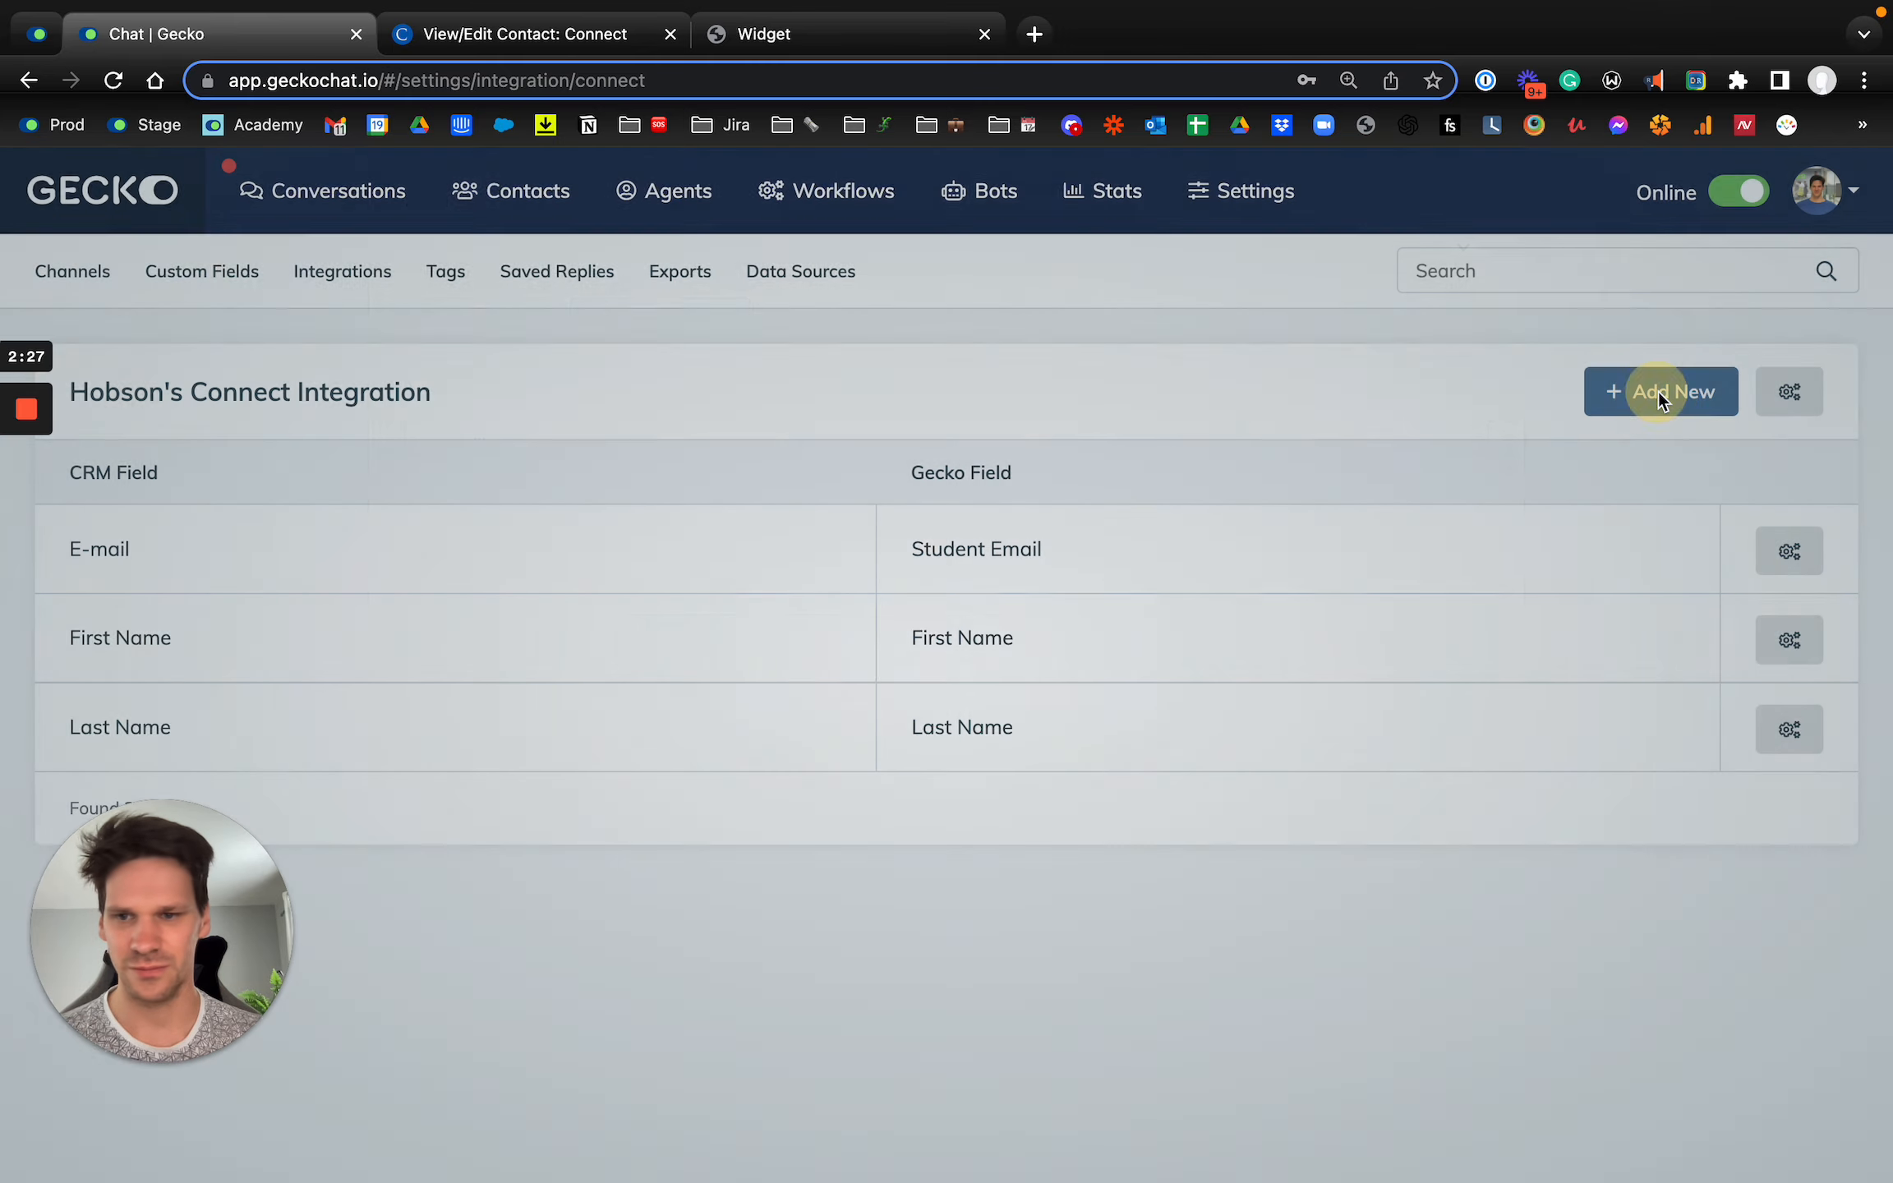
click(666, 388)
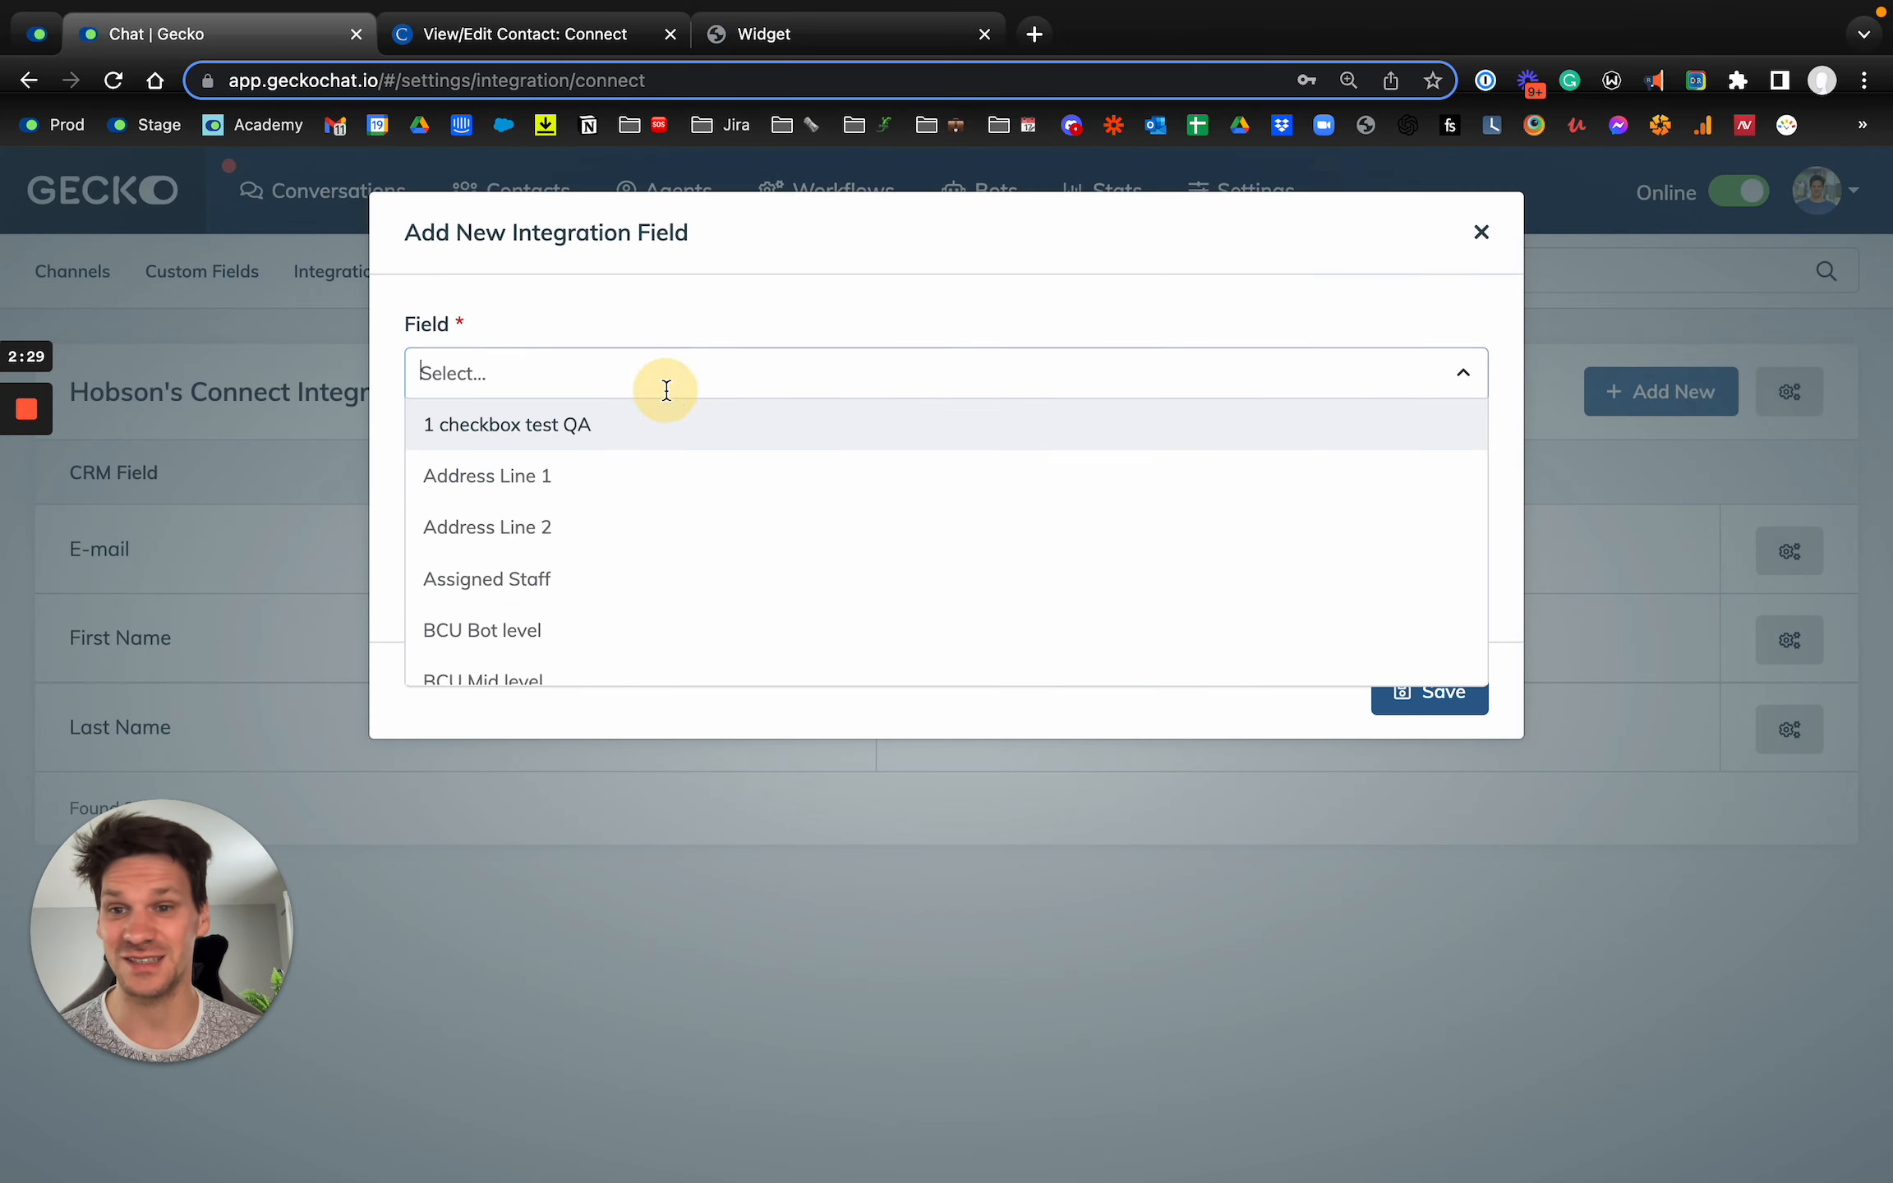
key(super+v)
click(585, 435)
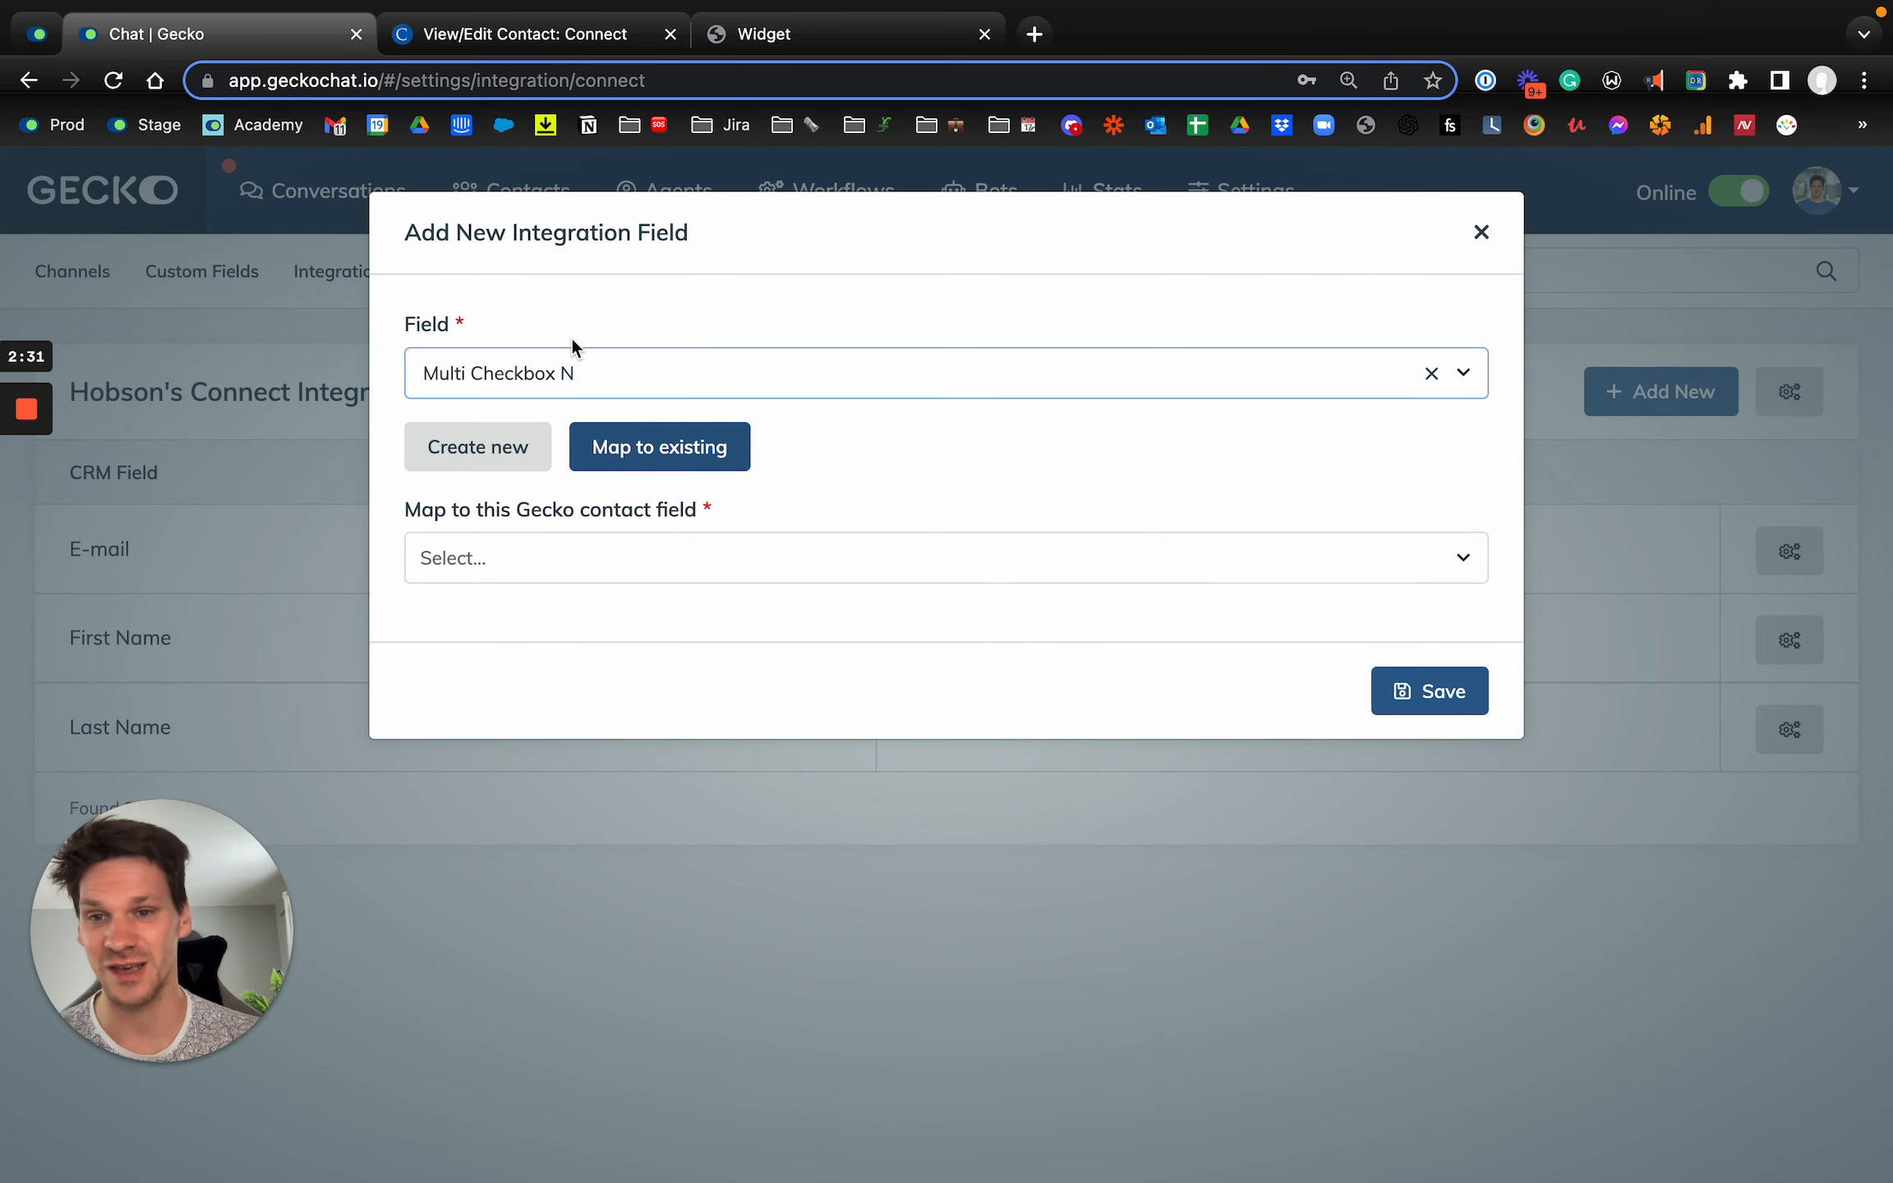
click(509, 562)
scroll(562, 734, down, 3)
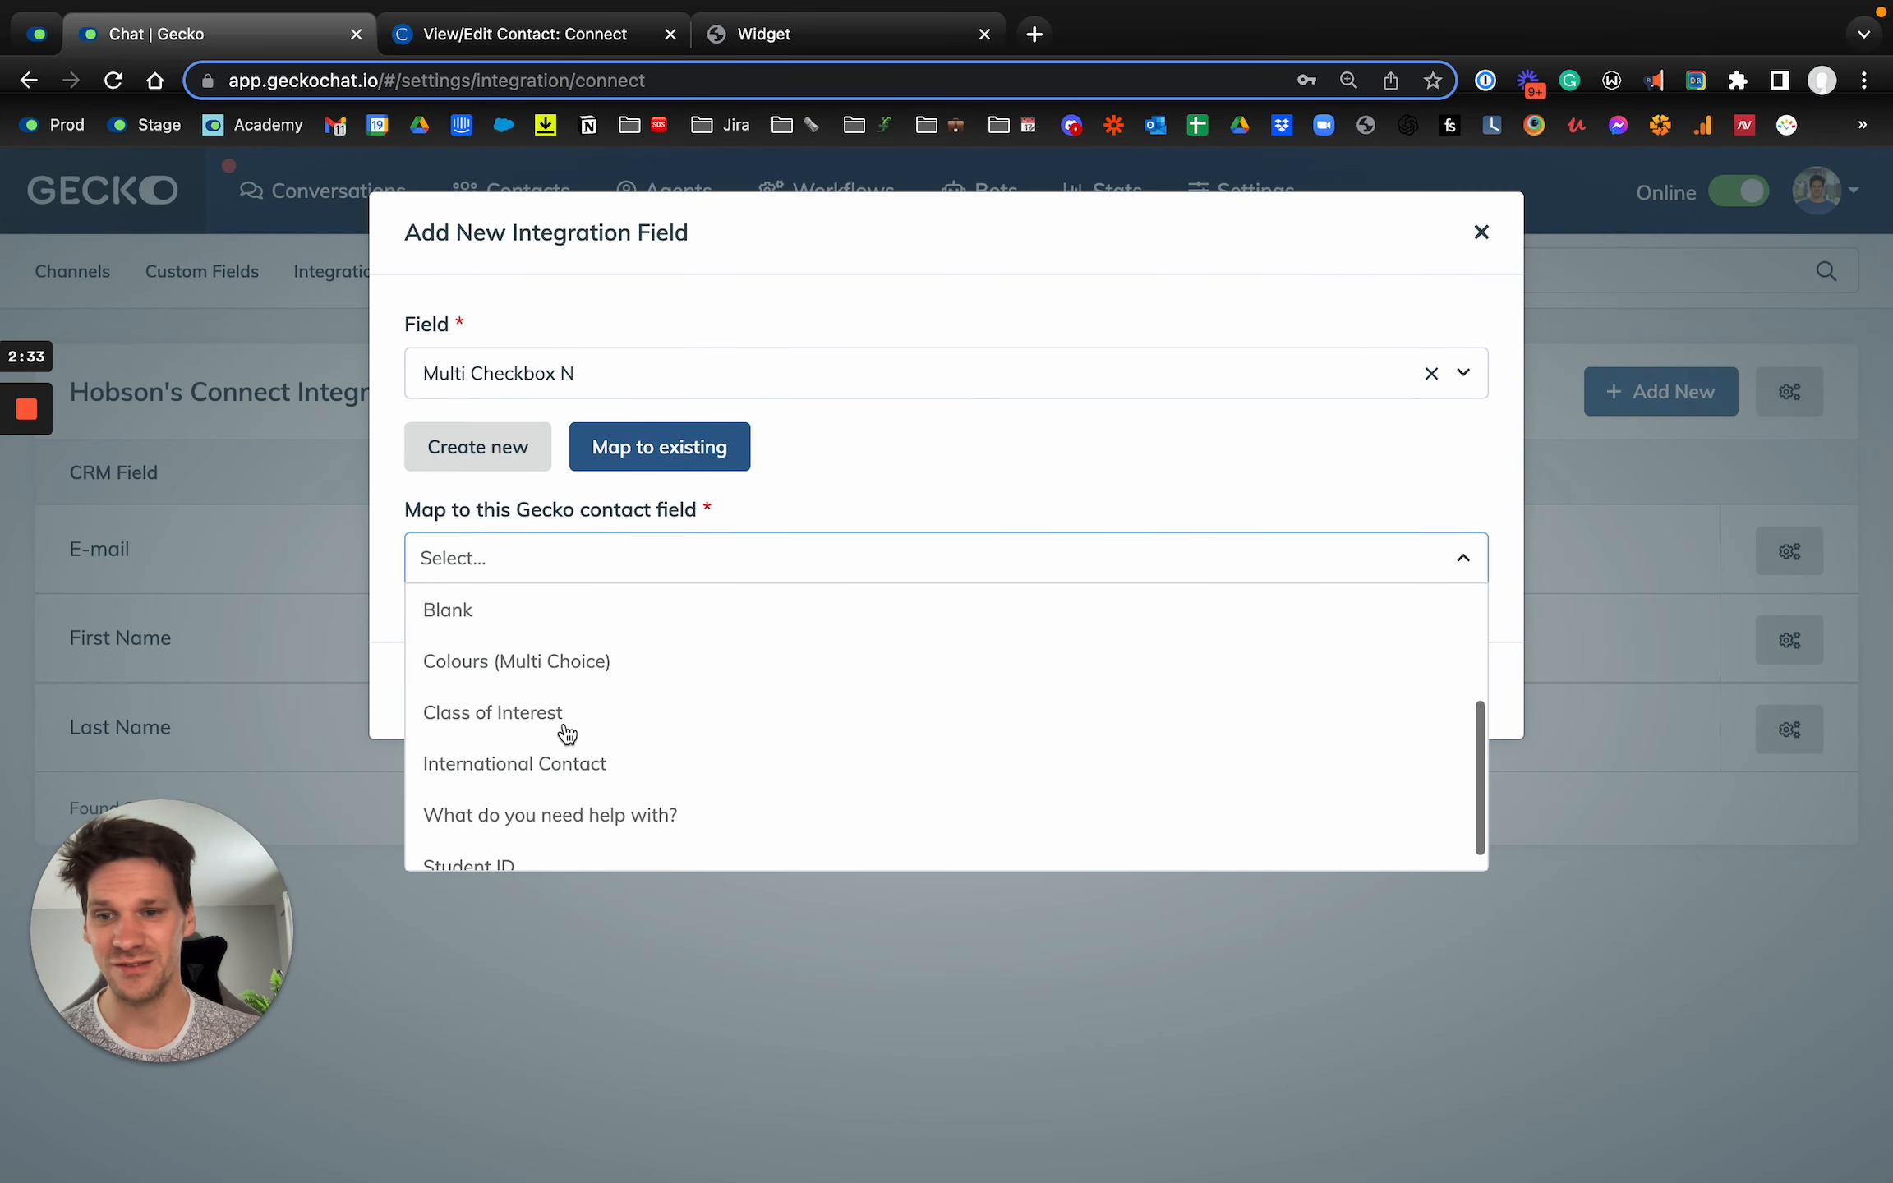
scroll(567, 734, up, 2)
scroll(566, 734, up, 1)
click(805, 501)
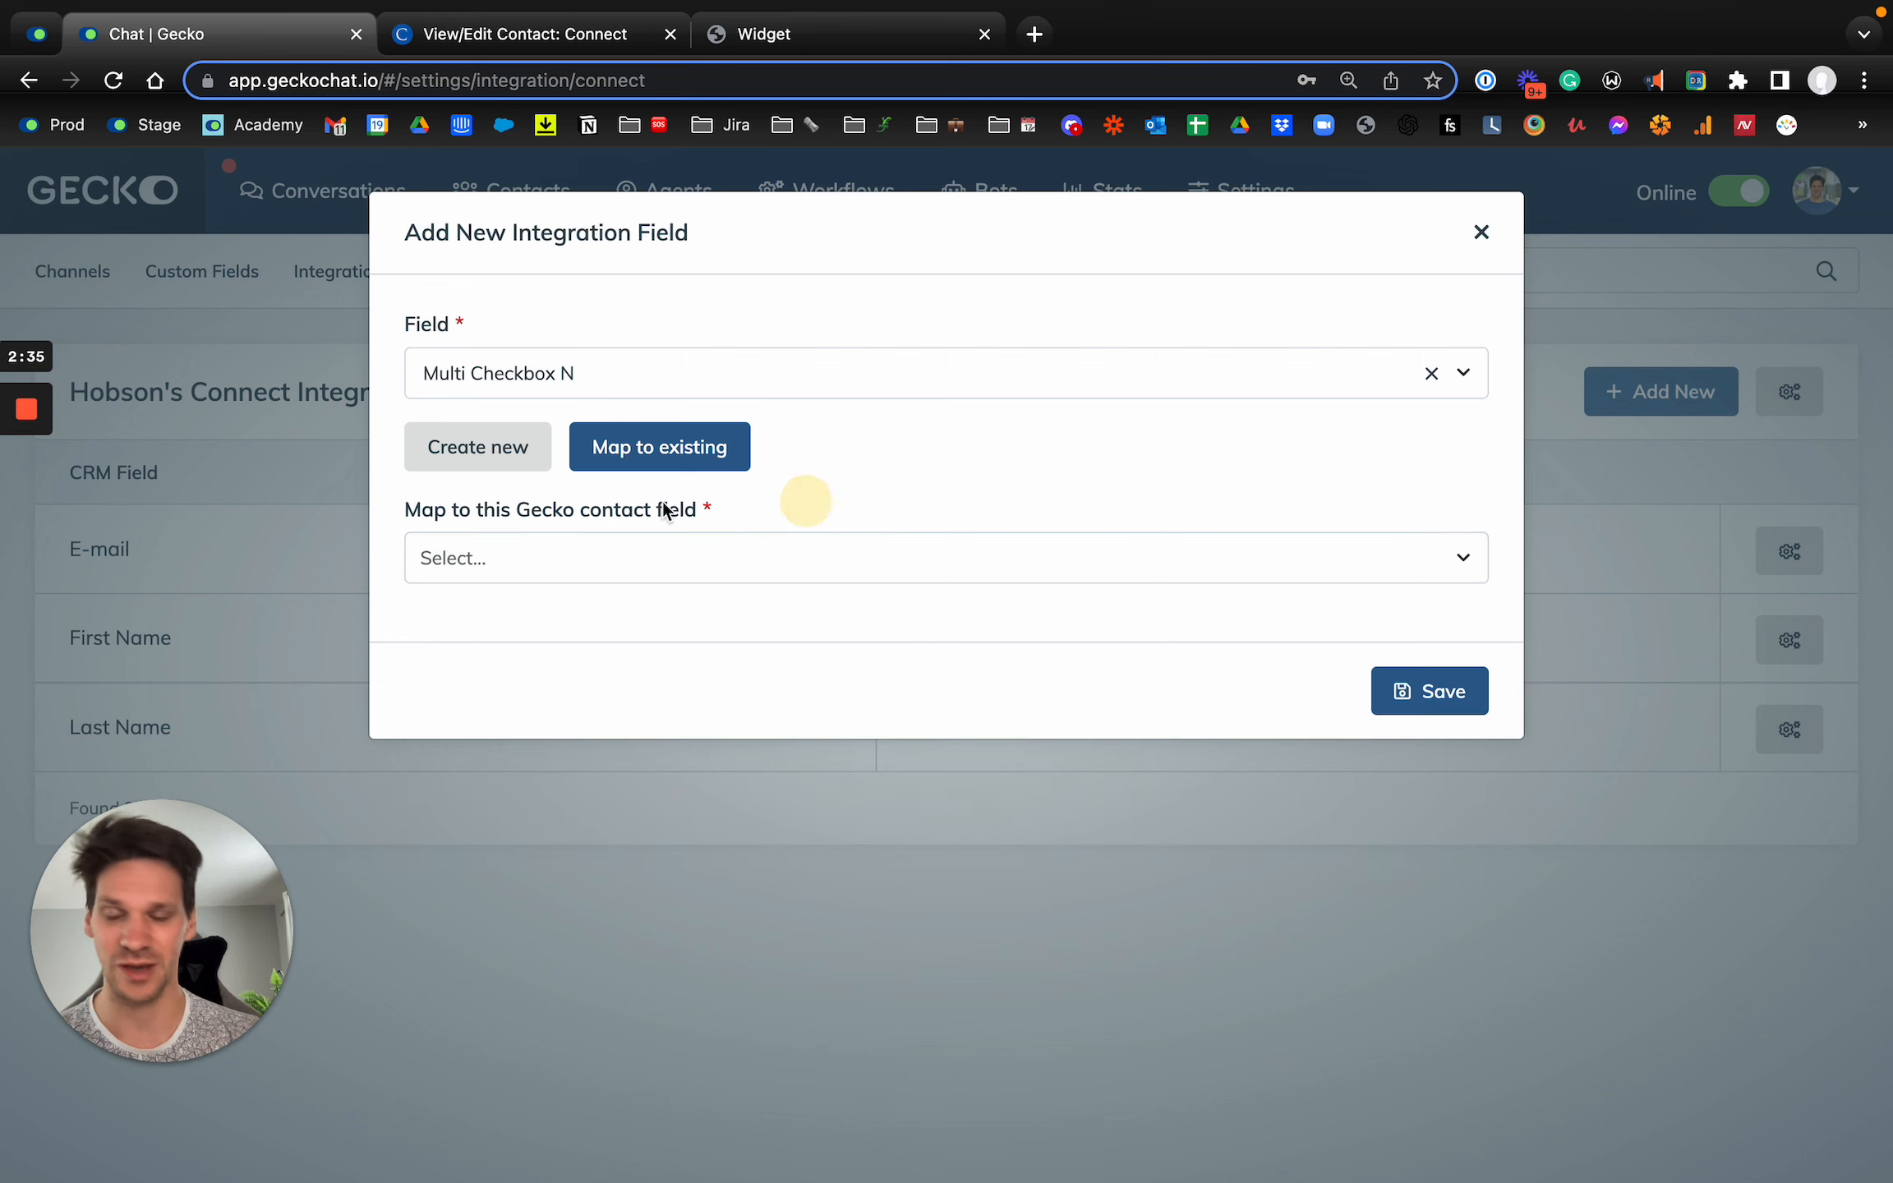
Step: Map Multi Checkbox N to a newly created Gecko contact field with the type Multiple Choice
click(499, 471)
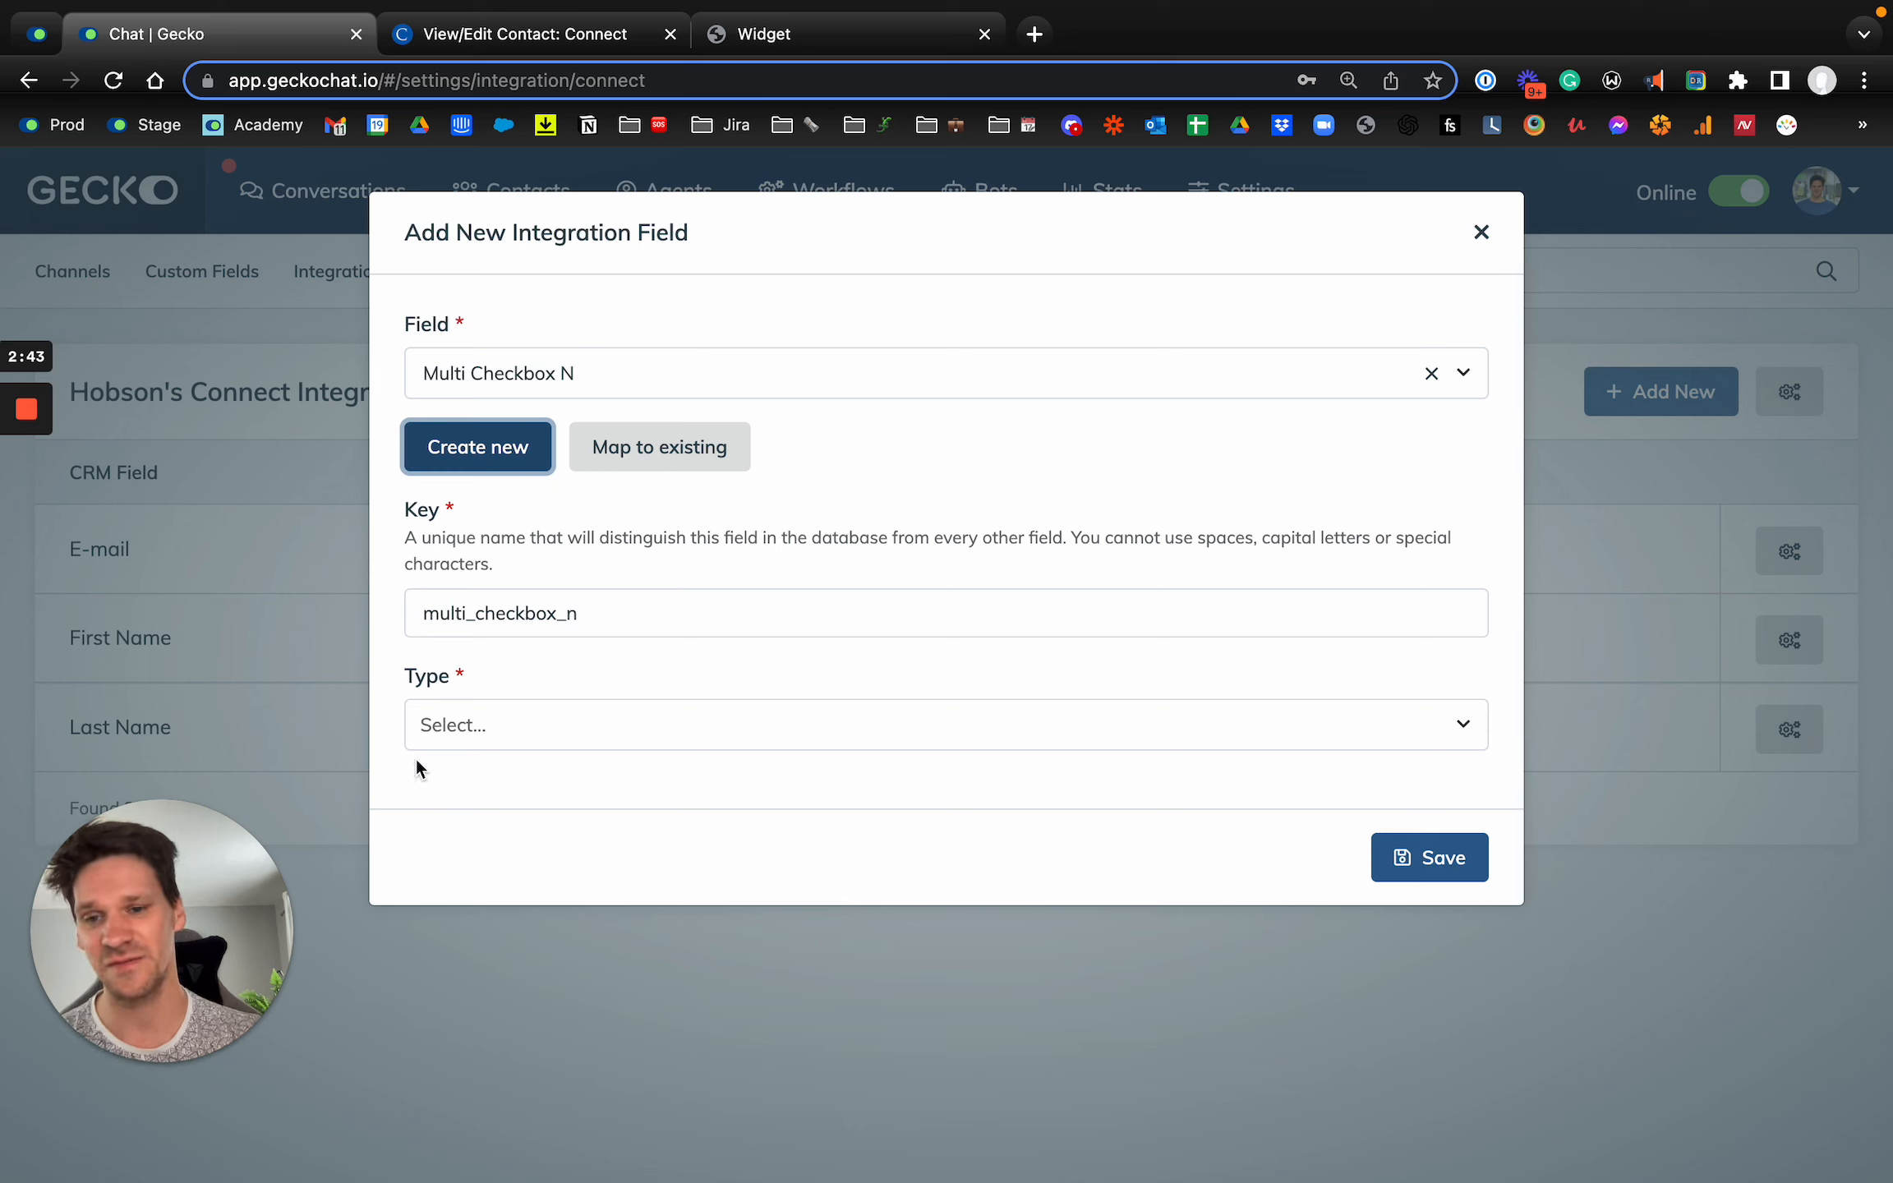
click(497, 724)
scroll(592, 917, down, 2)
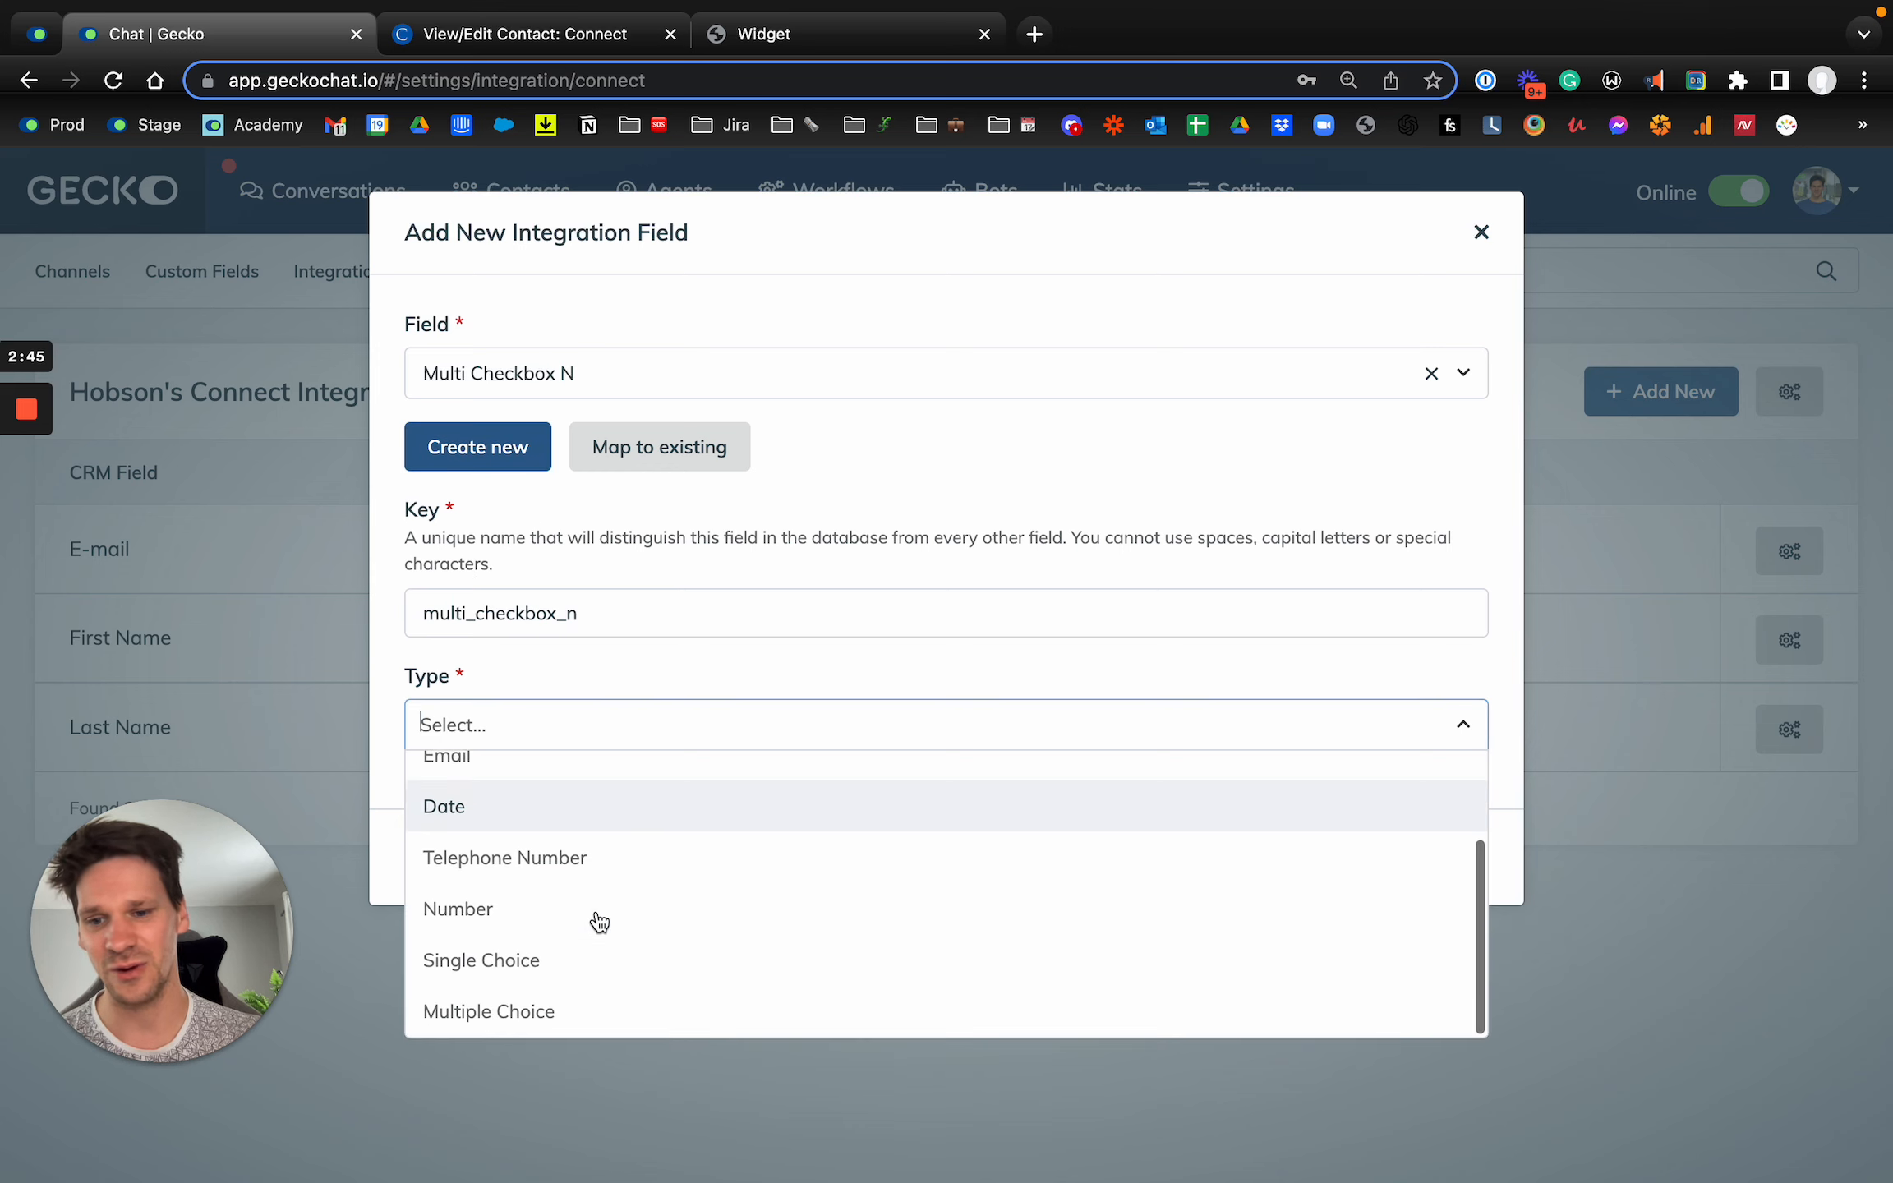
click(545, 1024)
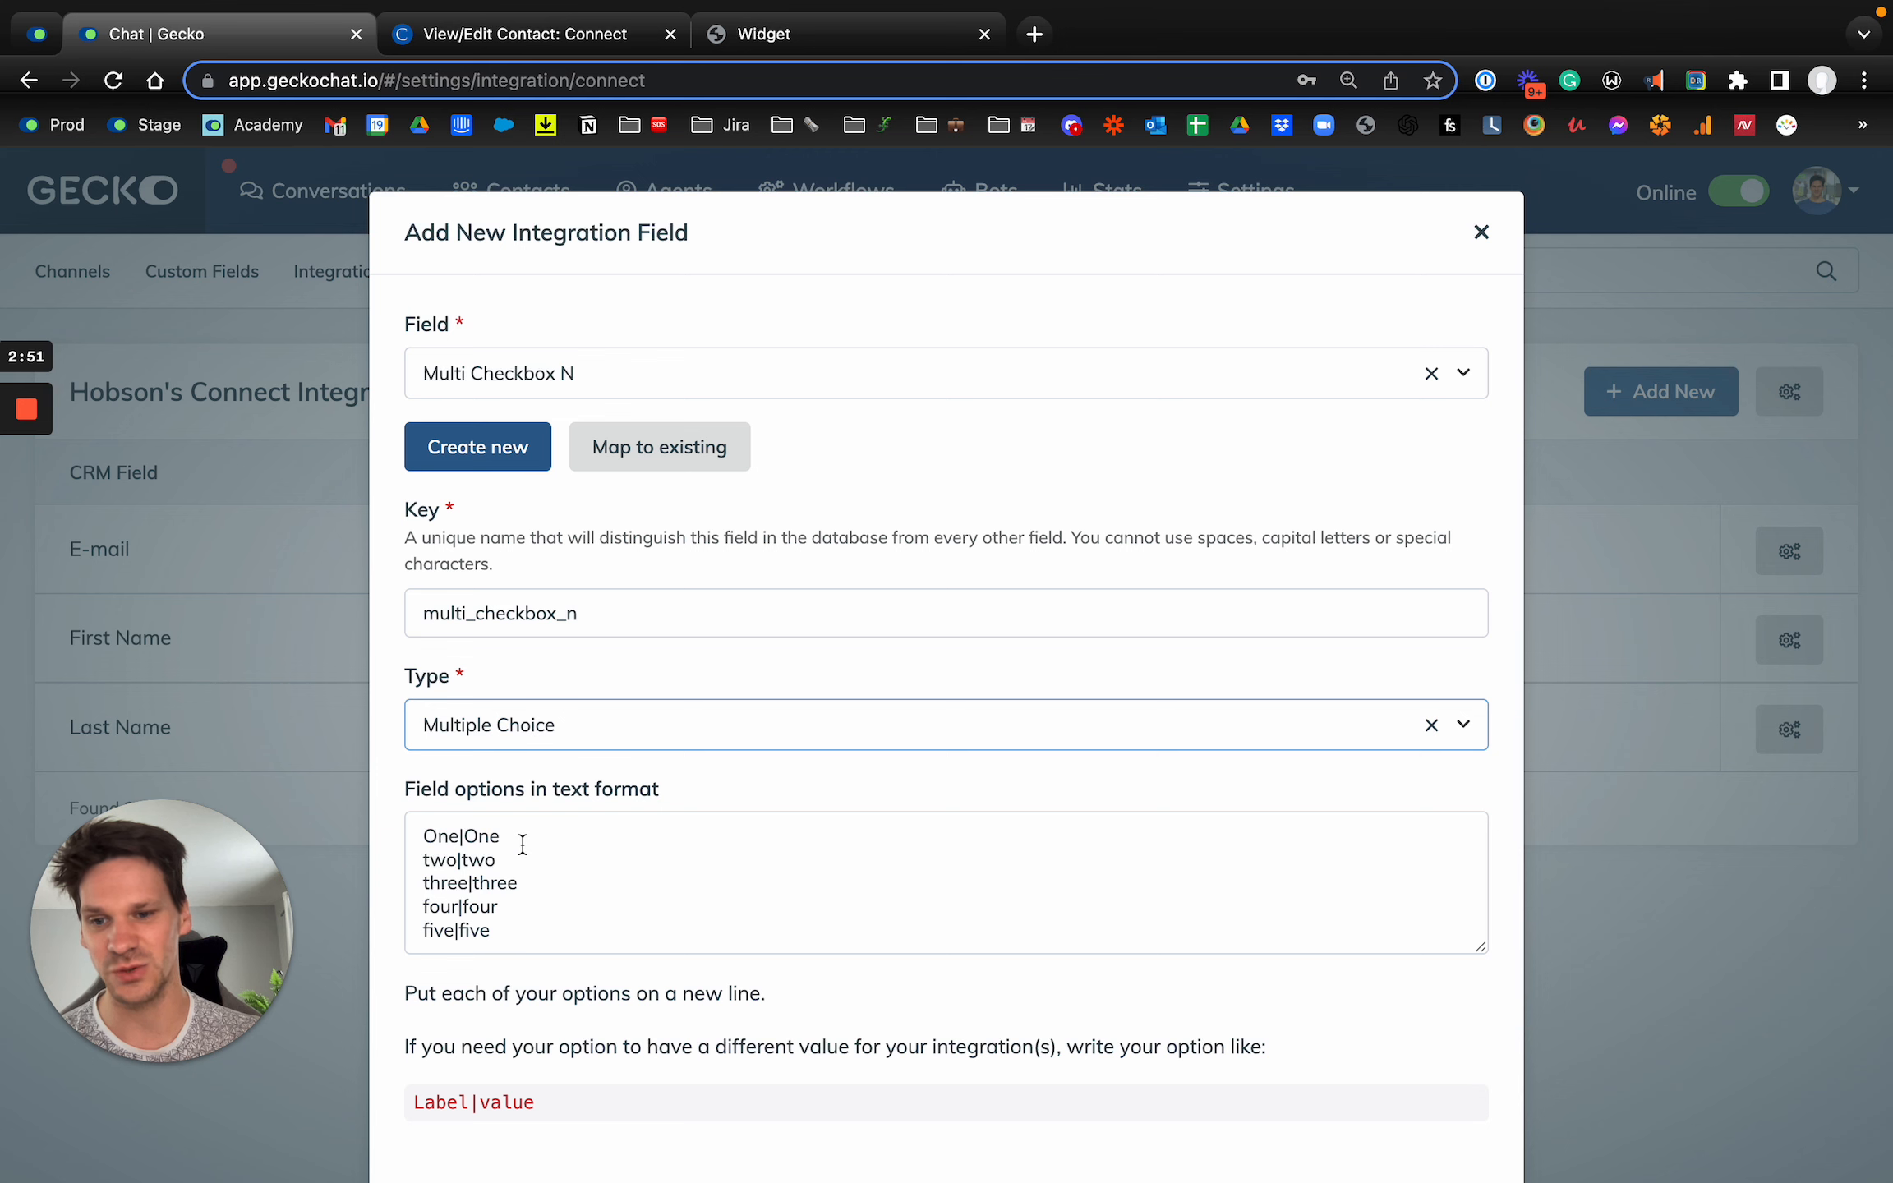
Step: Compare the field options with the Multi Checkbox N choices on the Connect CRM contact and save the new mapping
click(501, 34)
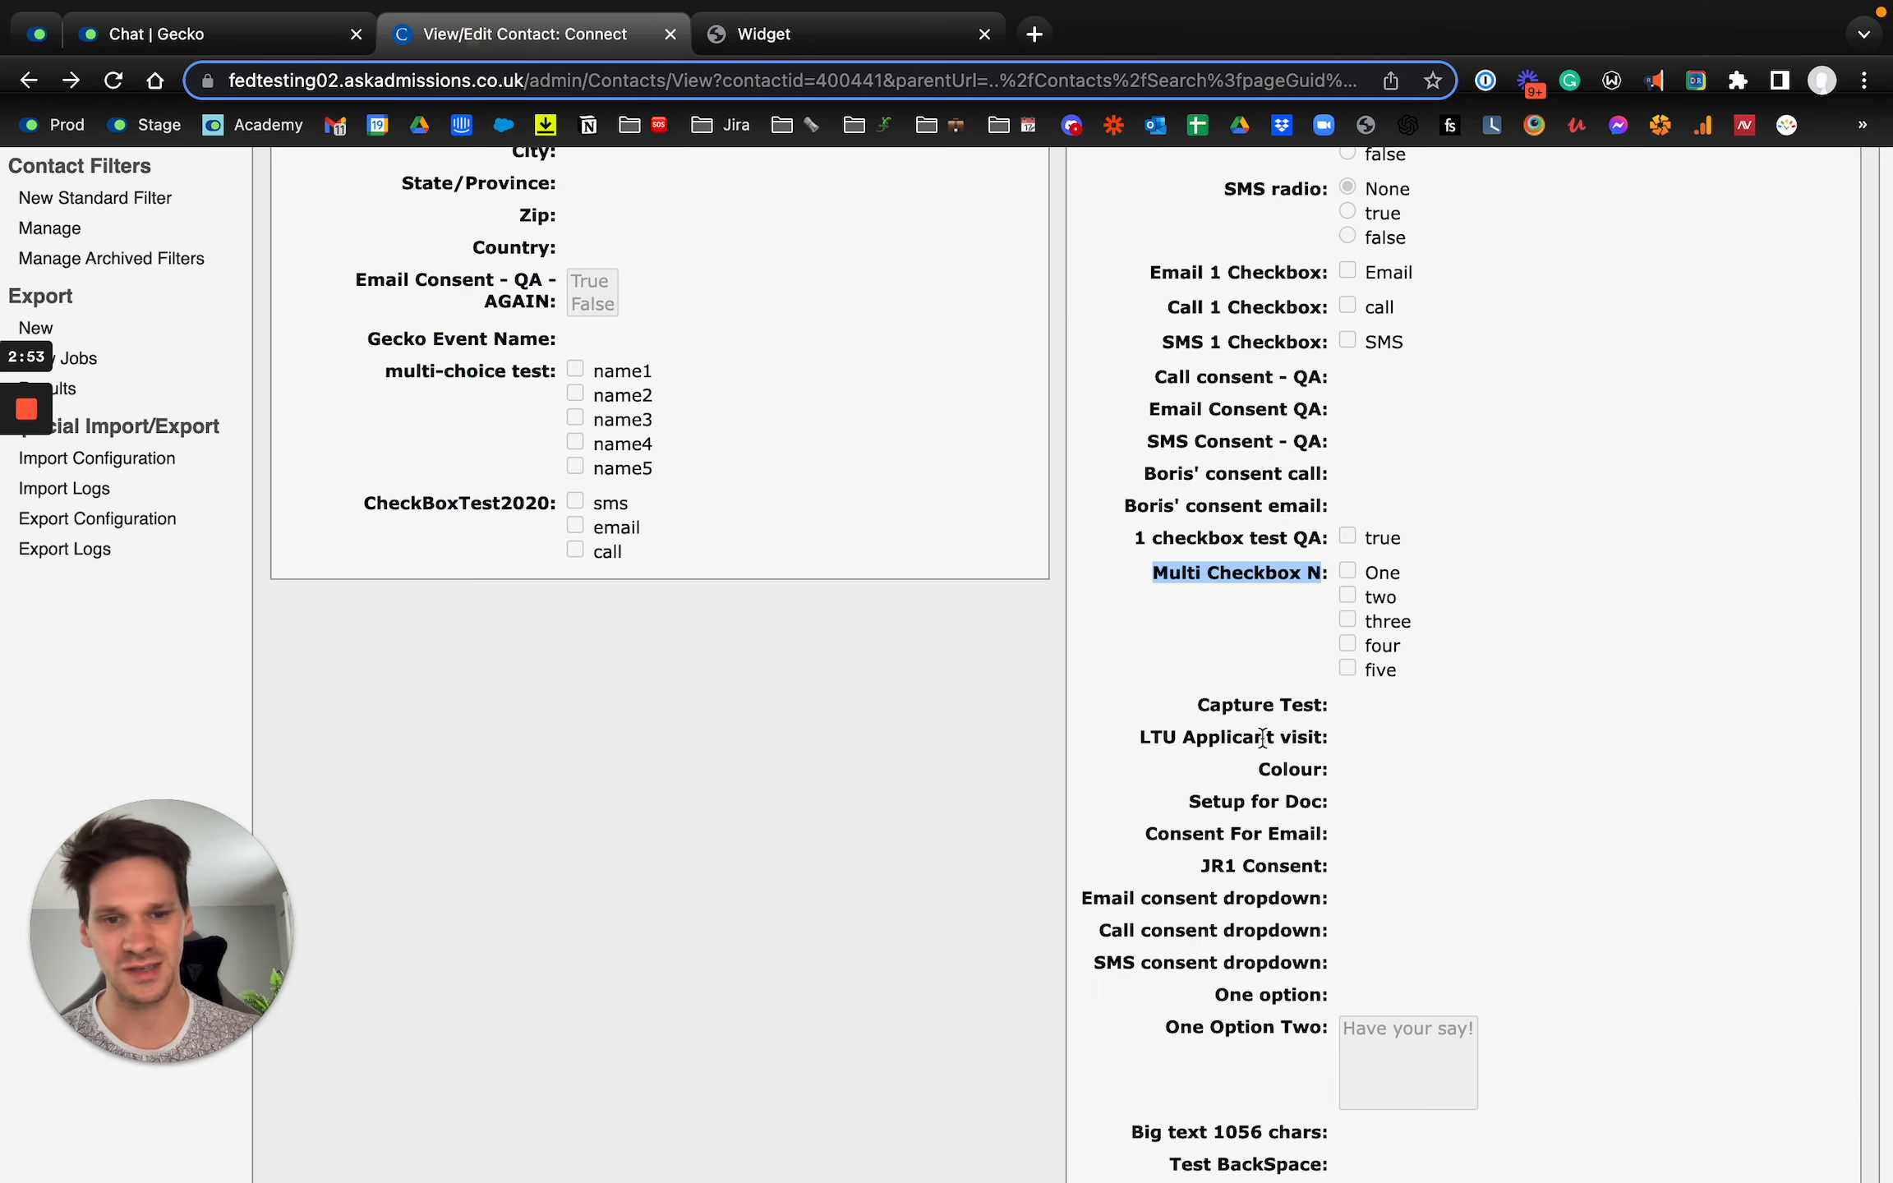
click(179, 37)
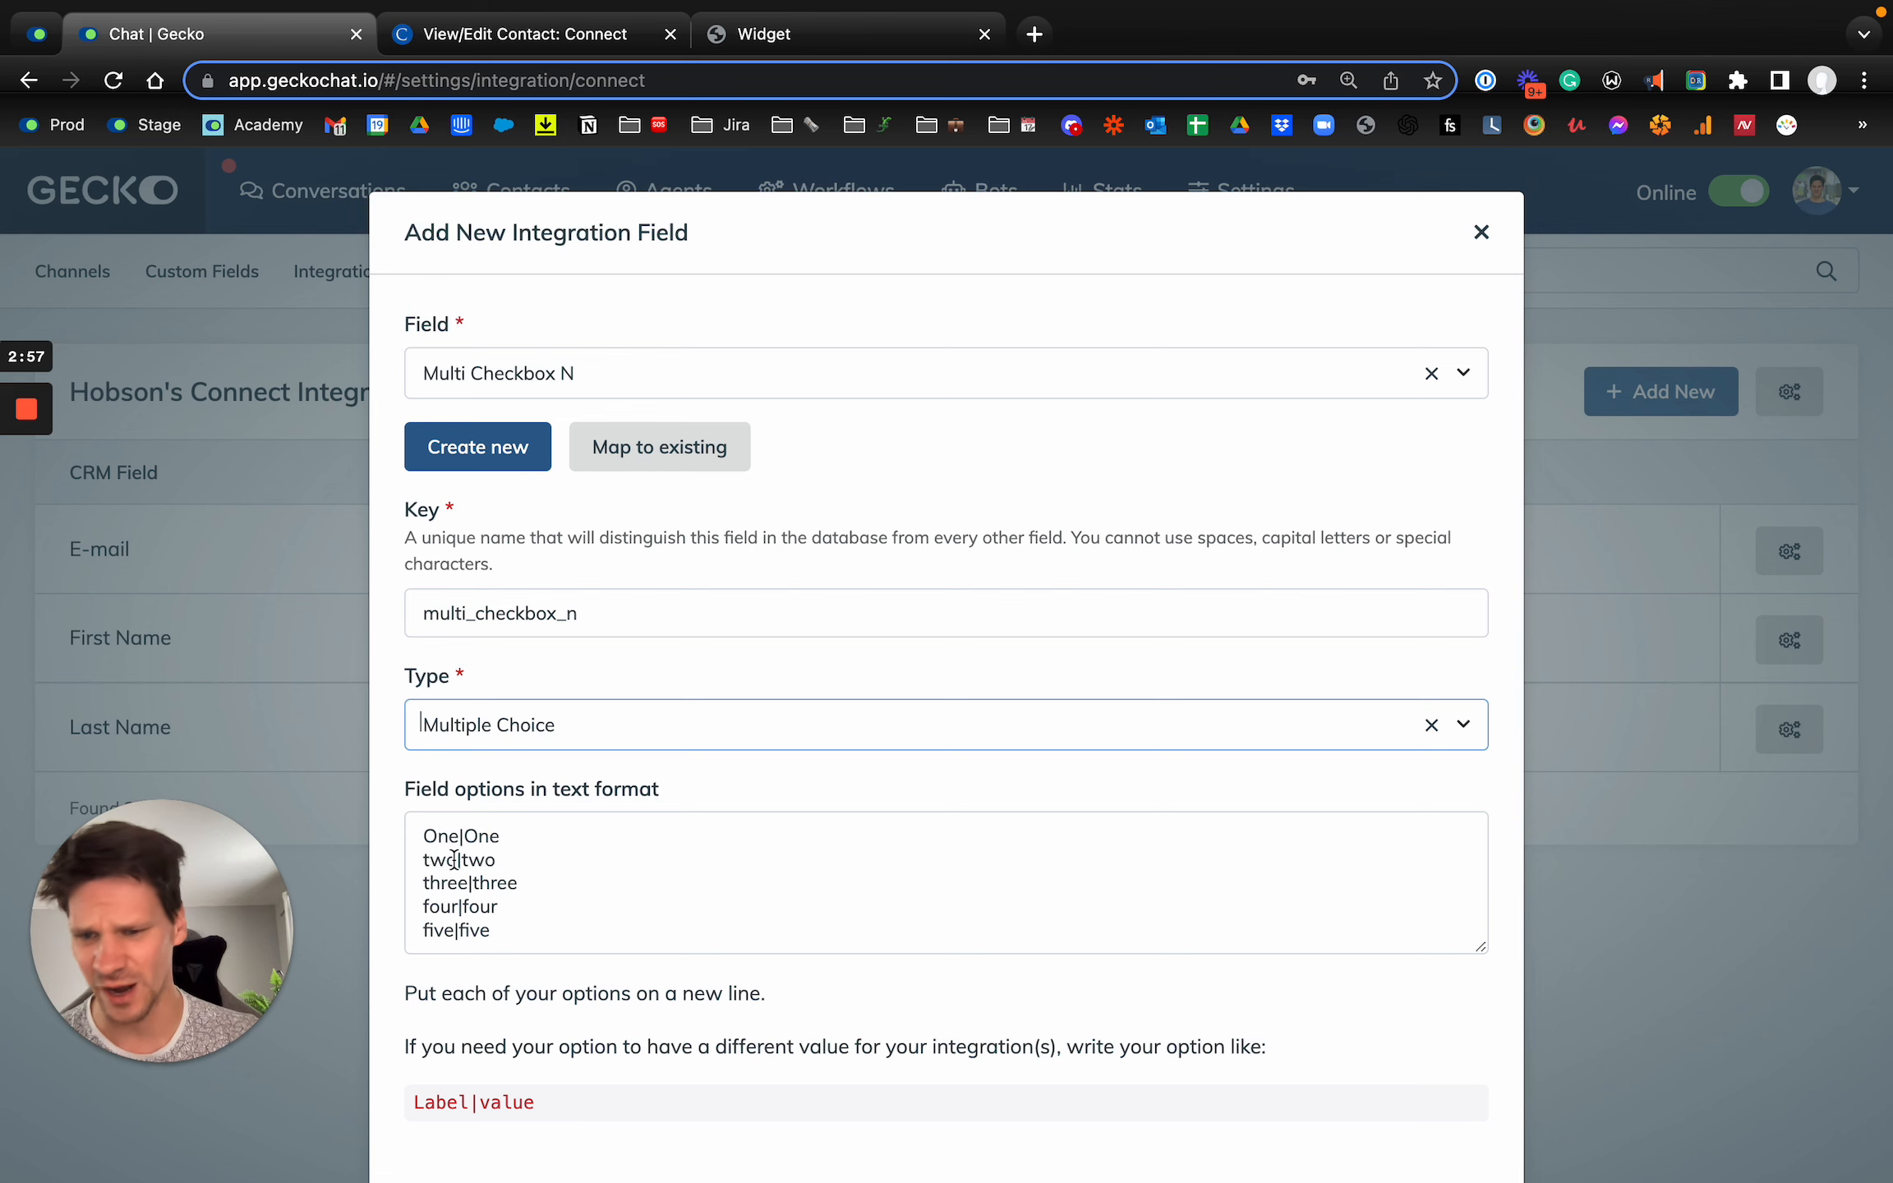
scroll(911, 825, down, 2)
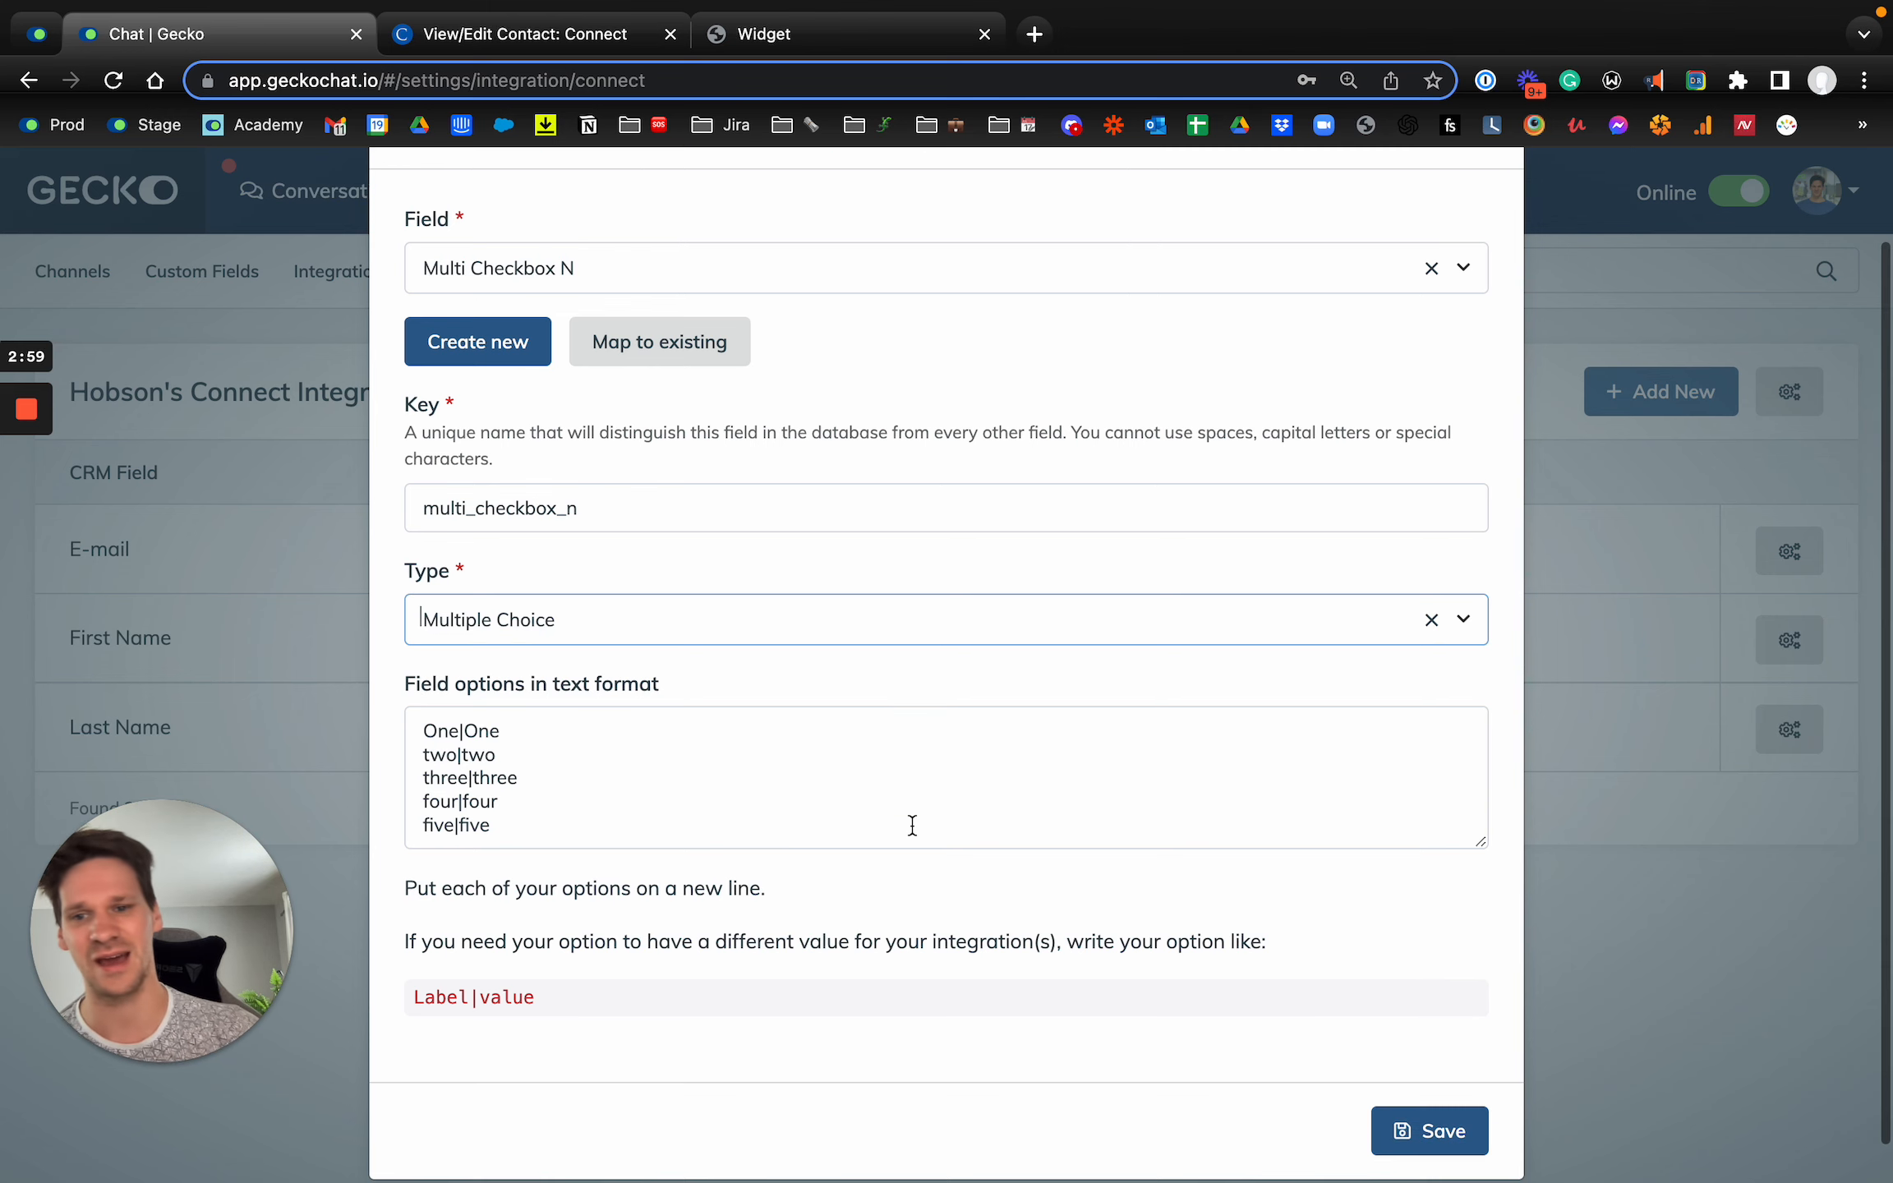
click(1437, 1126)
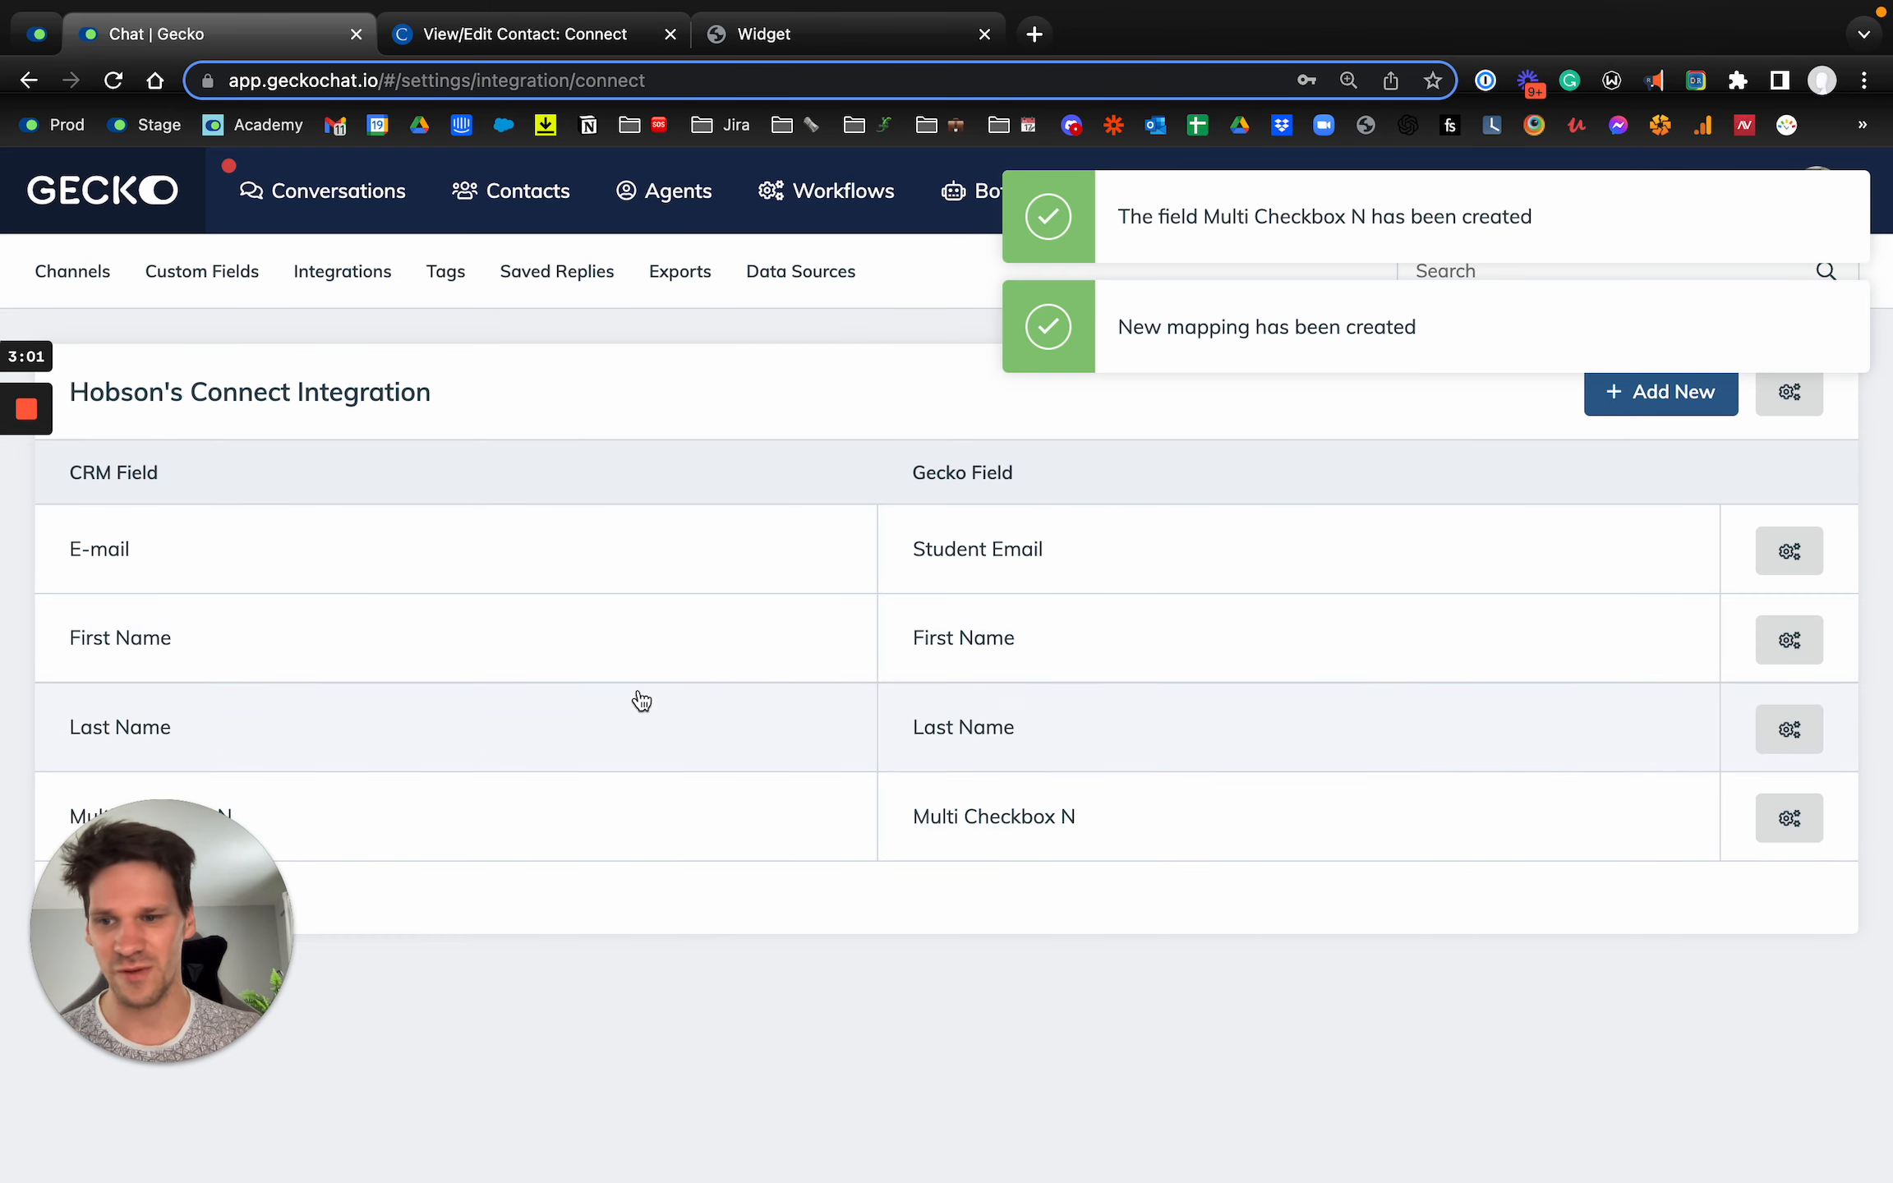
click(1130, 223)
click(1131, 224)
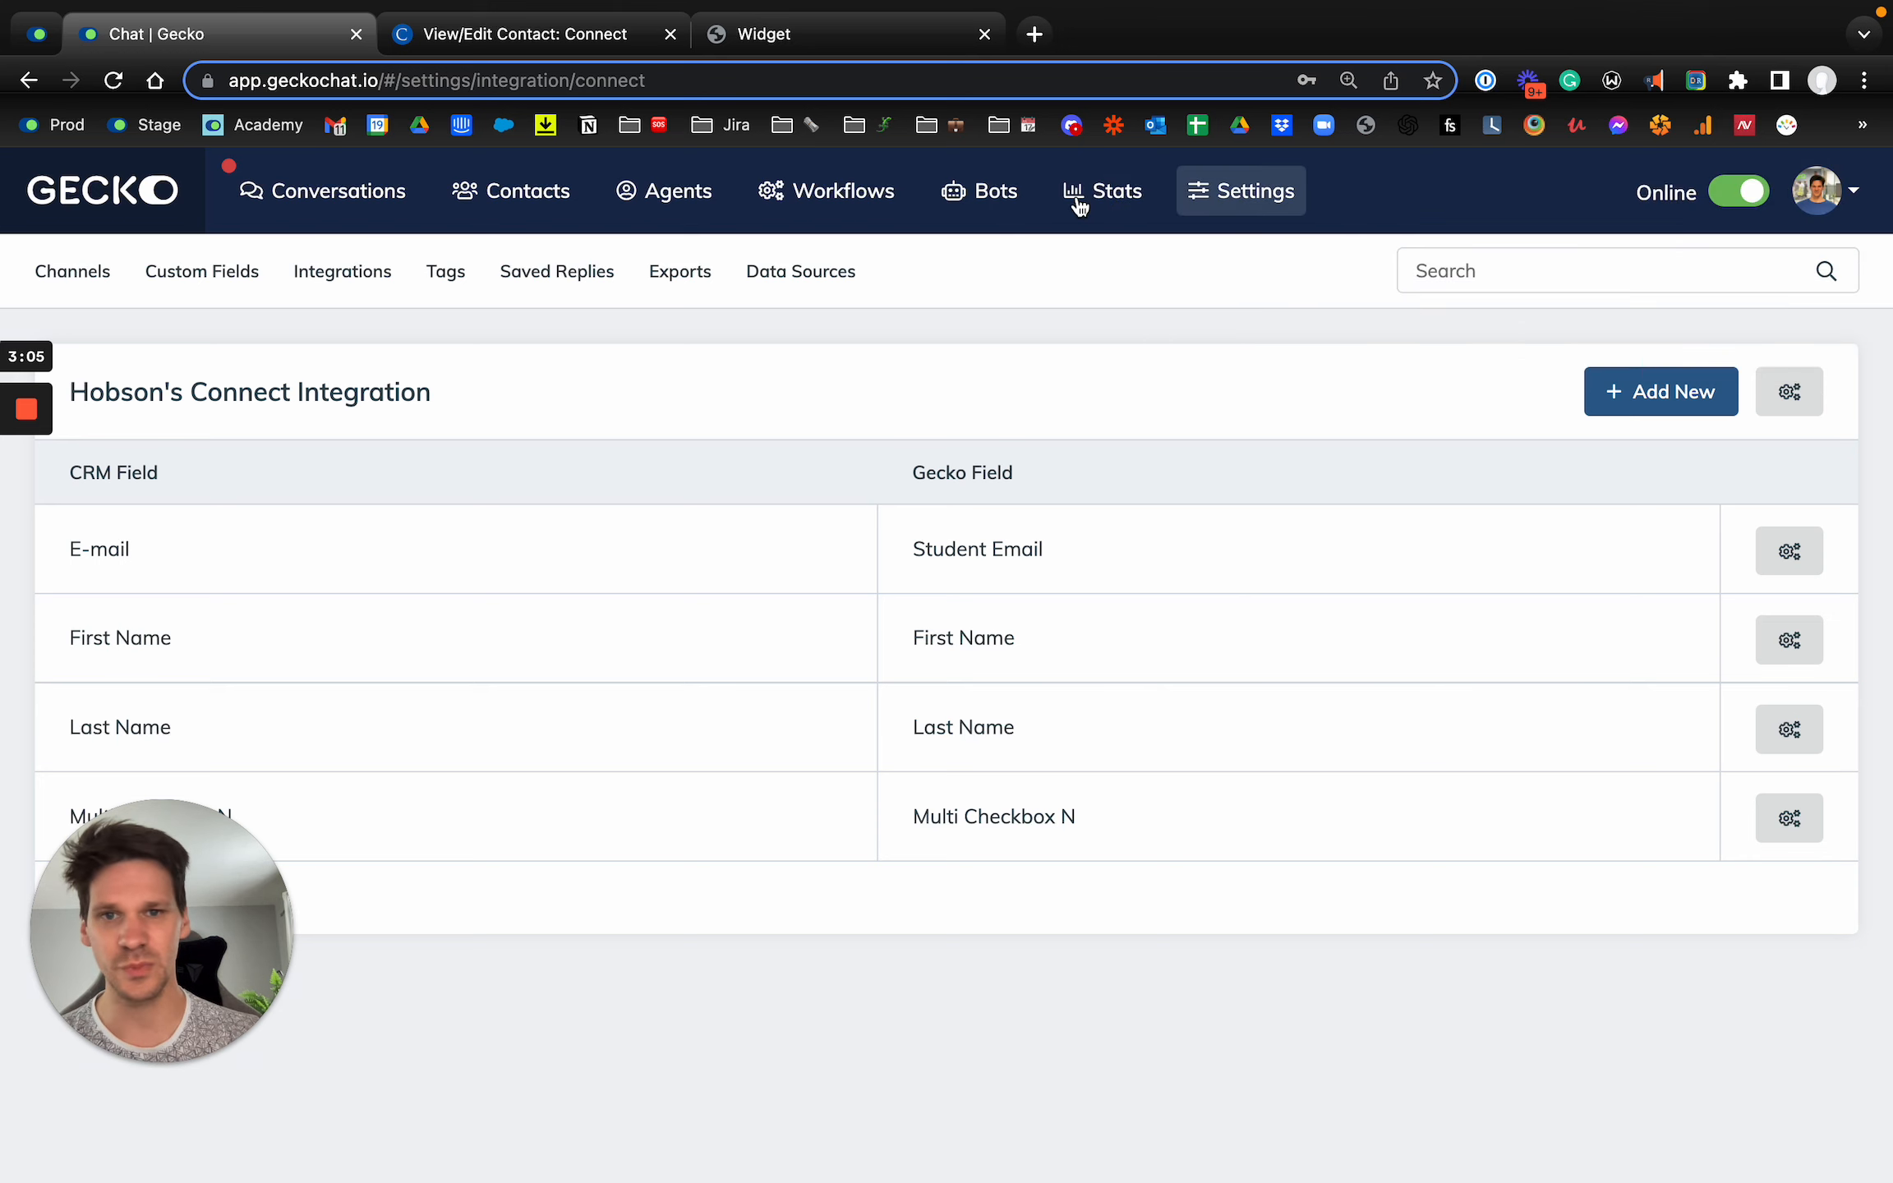
Step: Copy the contact's first name from the Connect CRM record into the First Name field of the chat widget
click(782, 46)
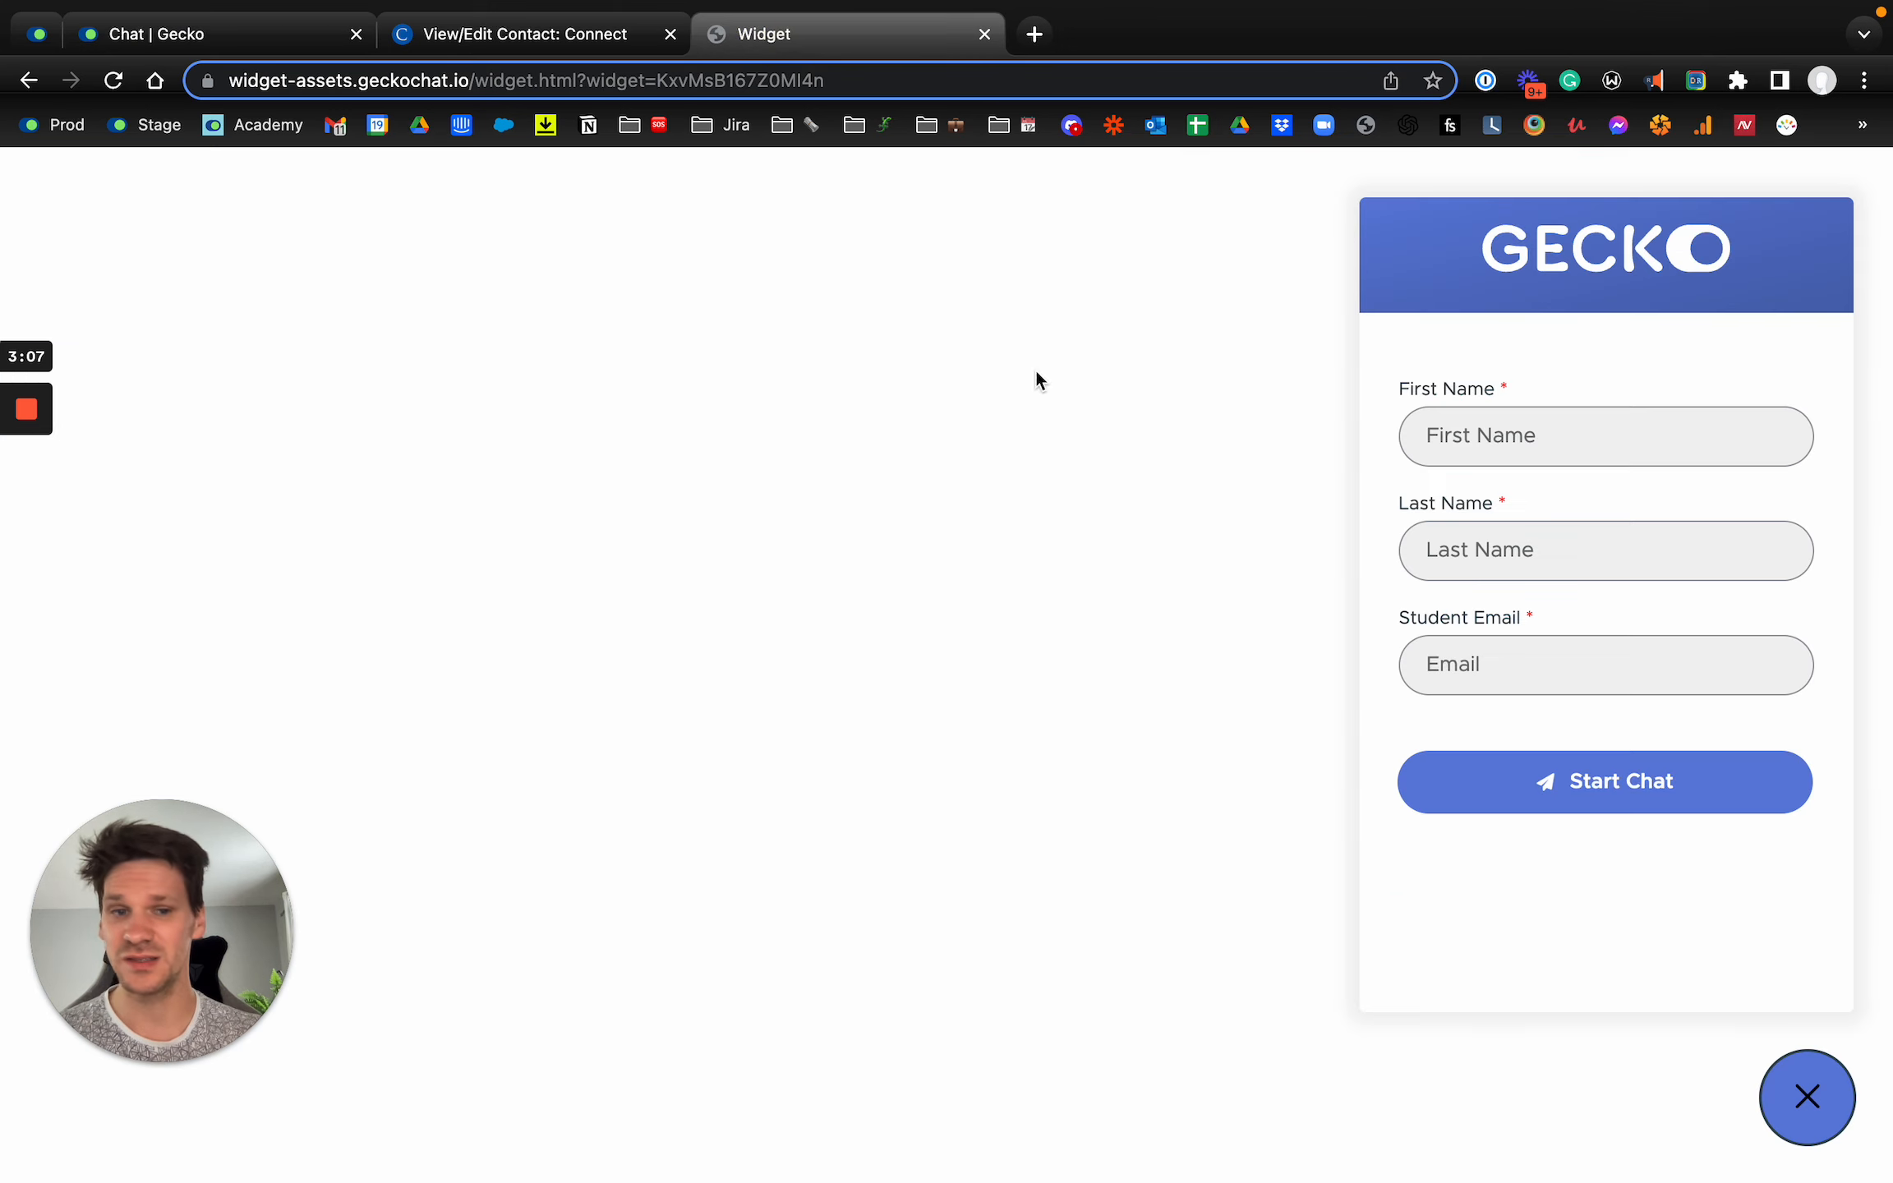
click(1436, 443)
click(526, 33)
scroll(503, 301, up, 10)
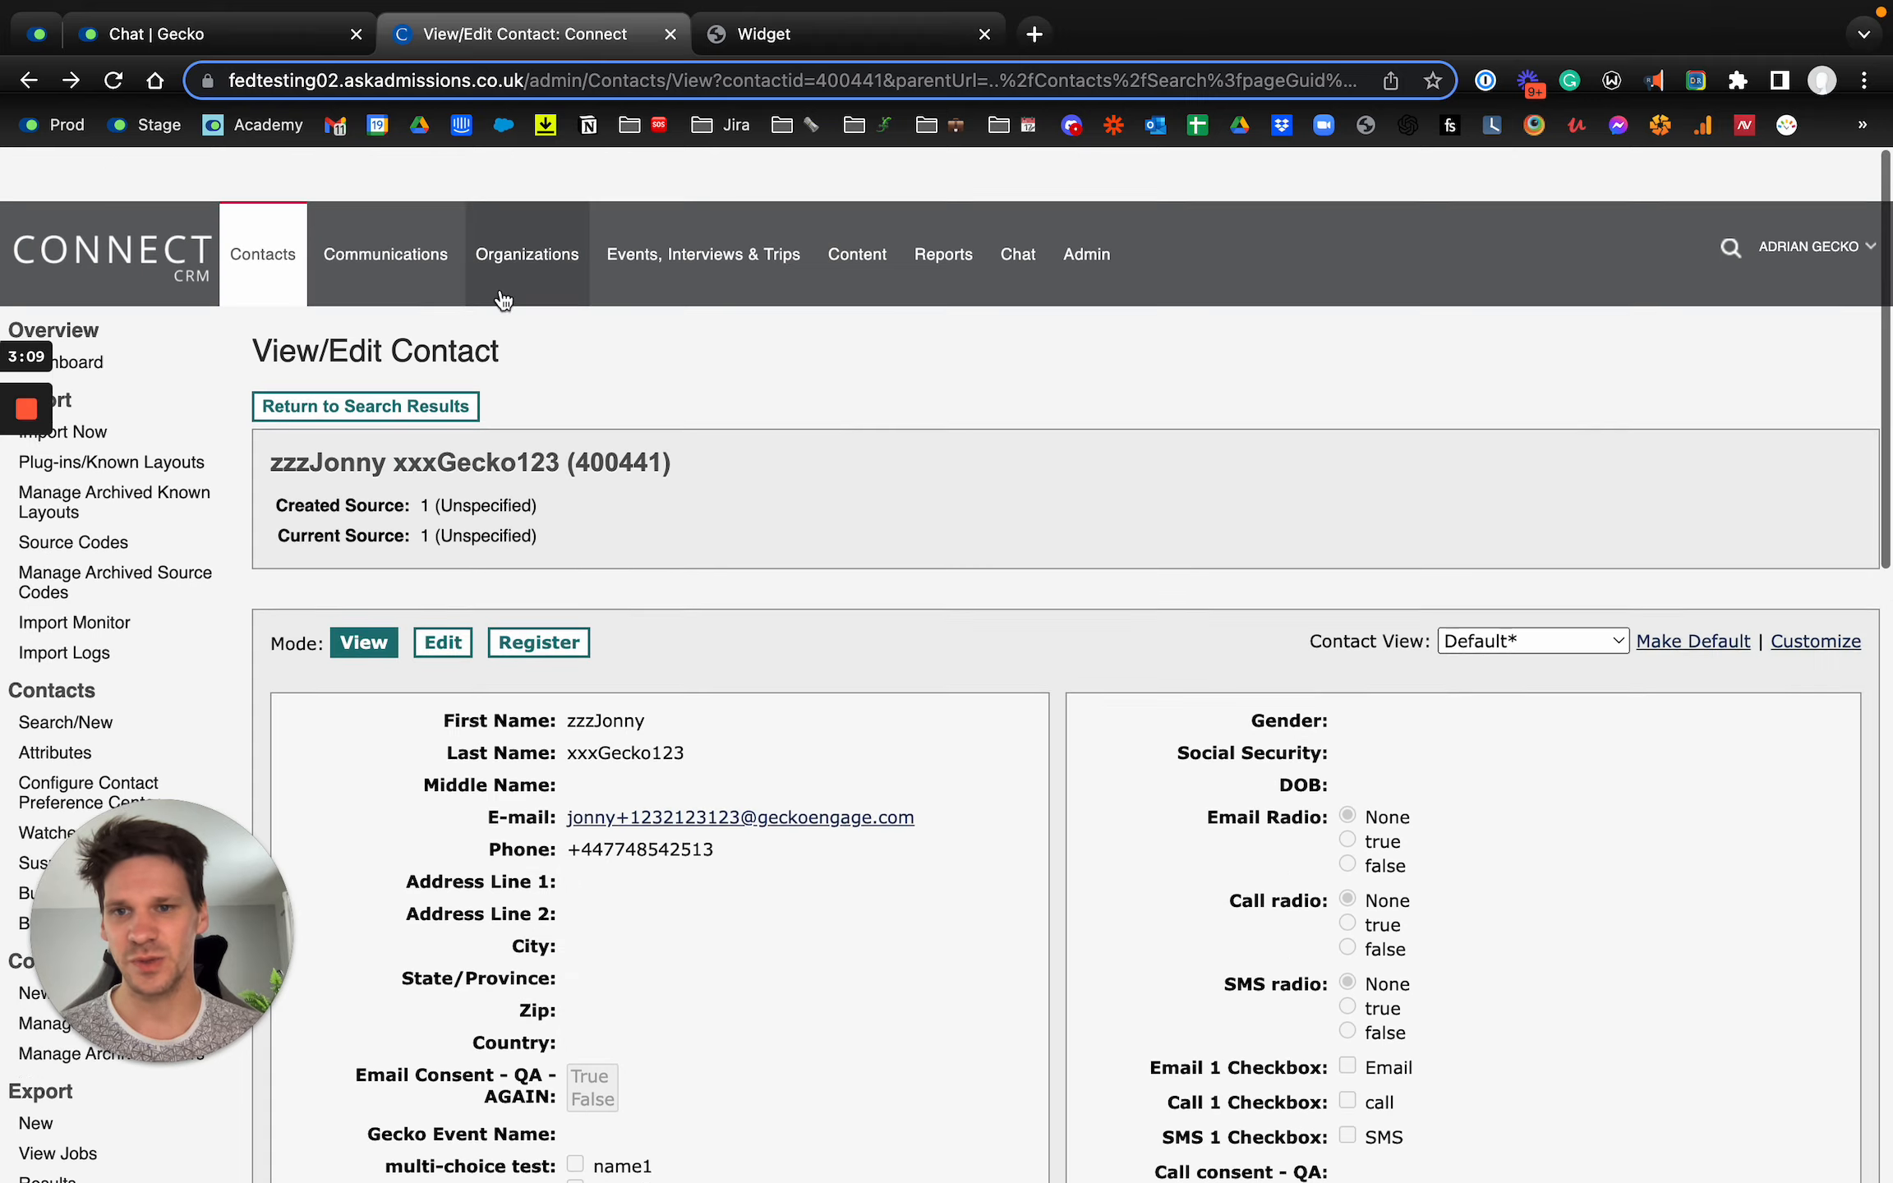
double_click(319, 411)
key(super+c)
click(772, 34)
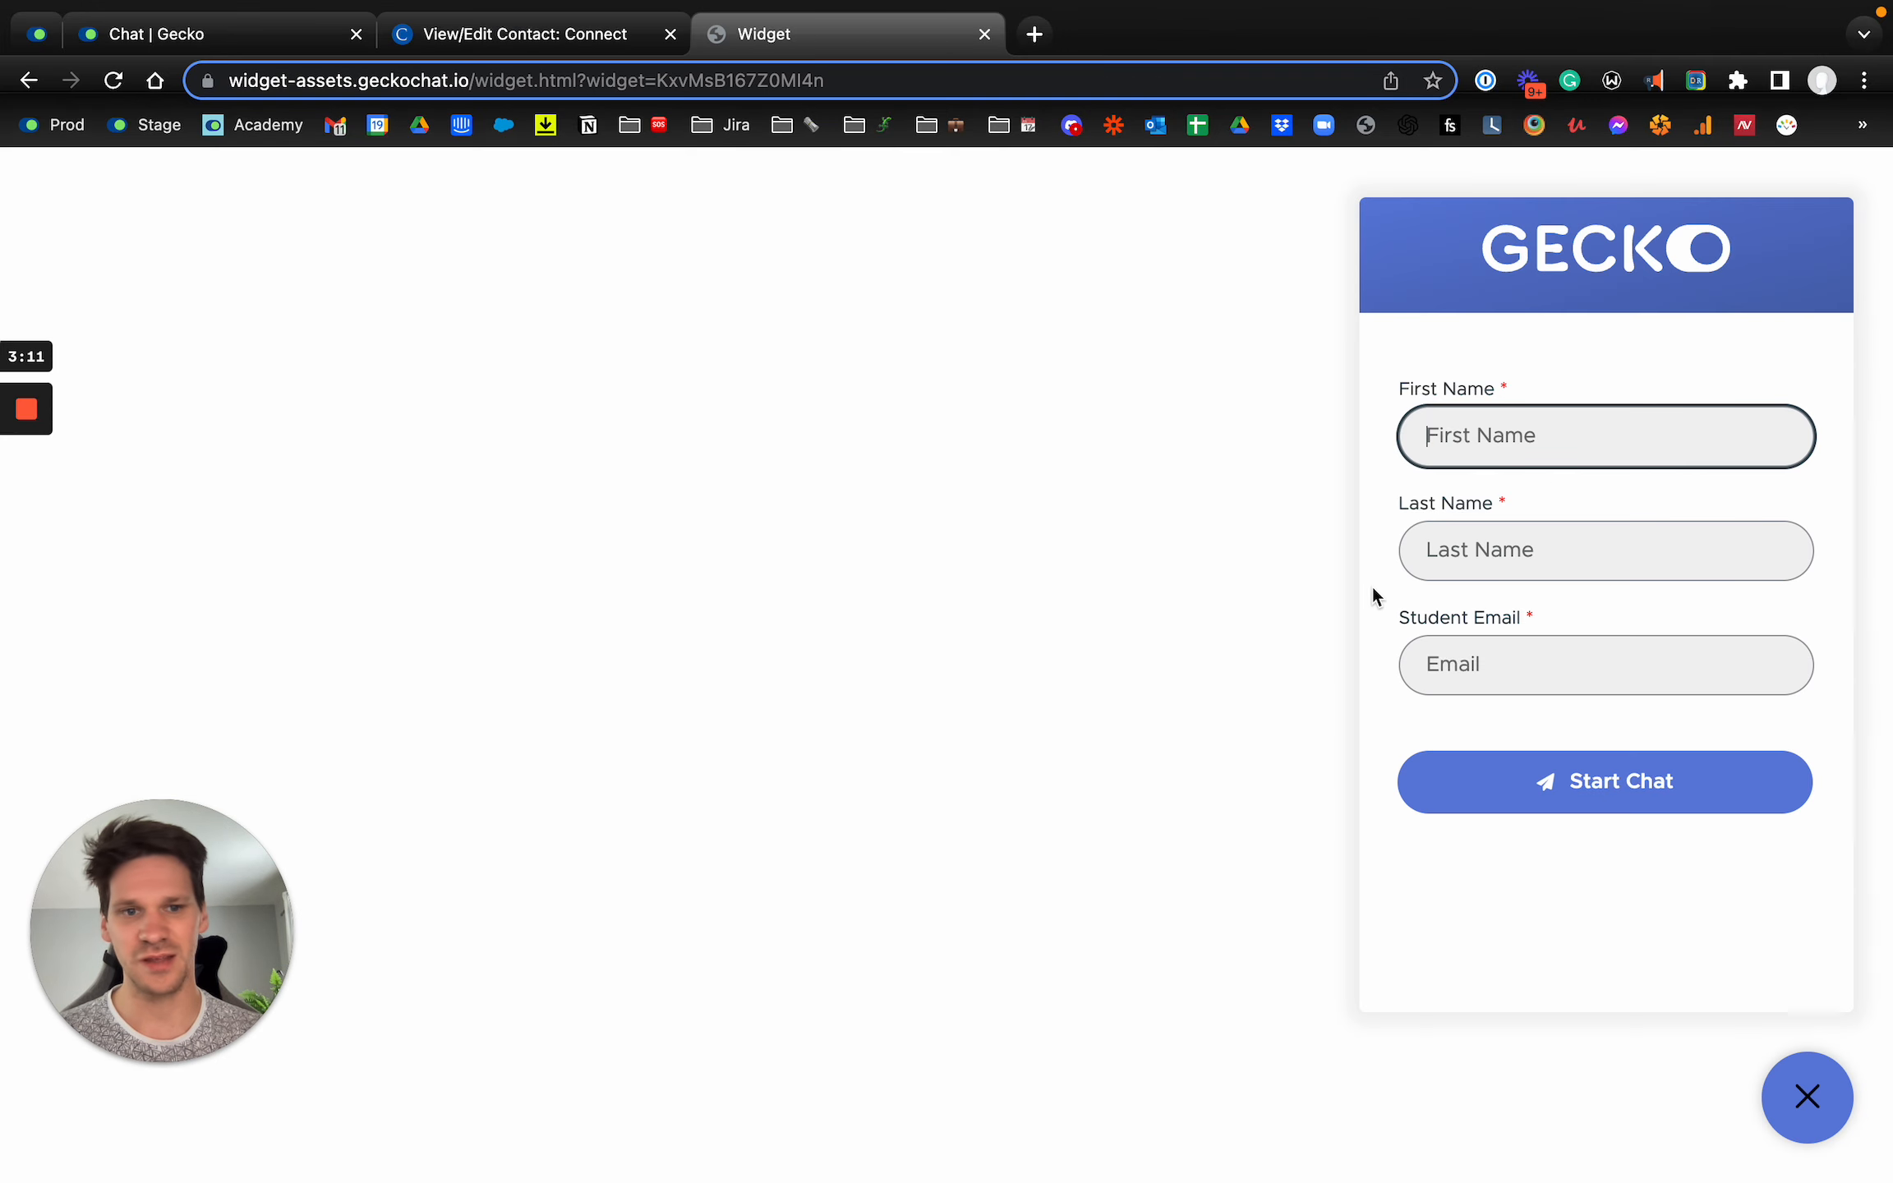
key(super+v)
Step: Copy the contact's last name from the Connect CRM record into the widget's Last Name field
key(ctrl+shift+Tab)
double_click(486, 415)
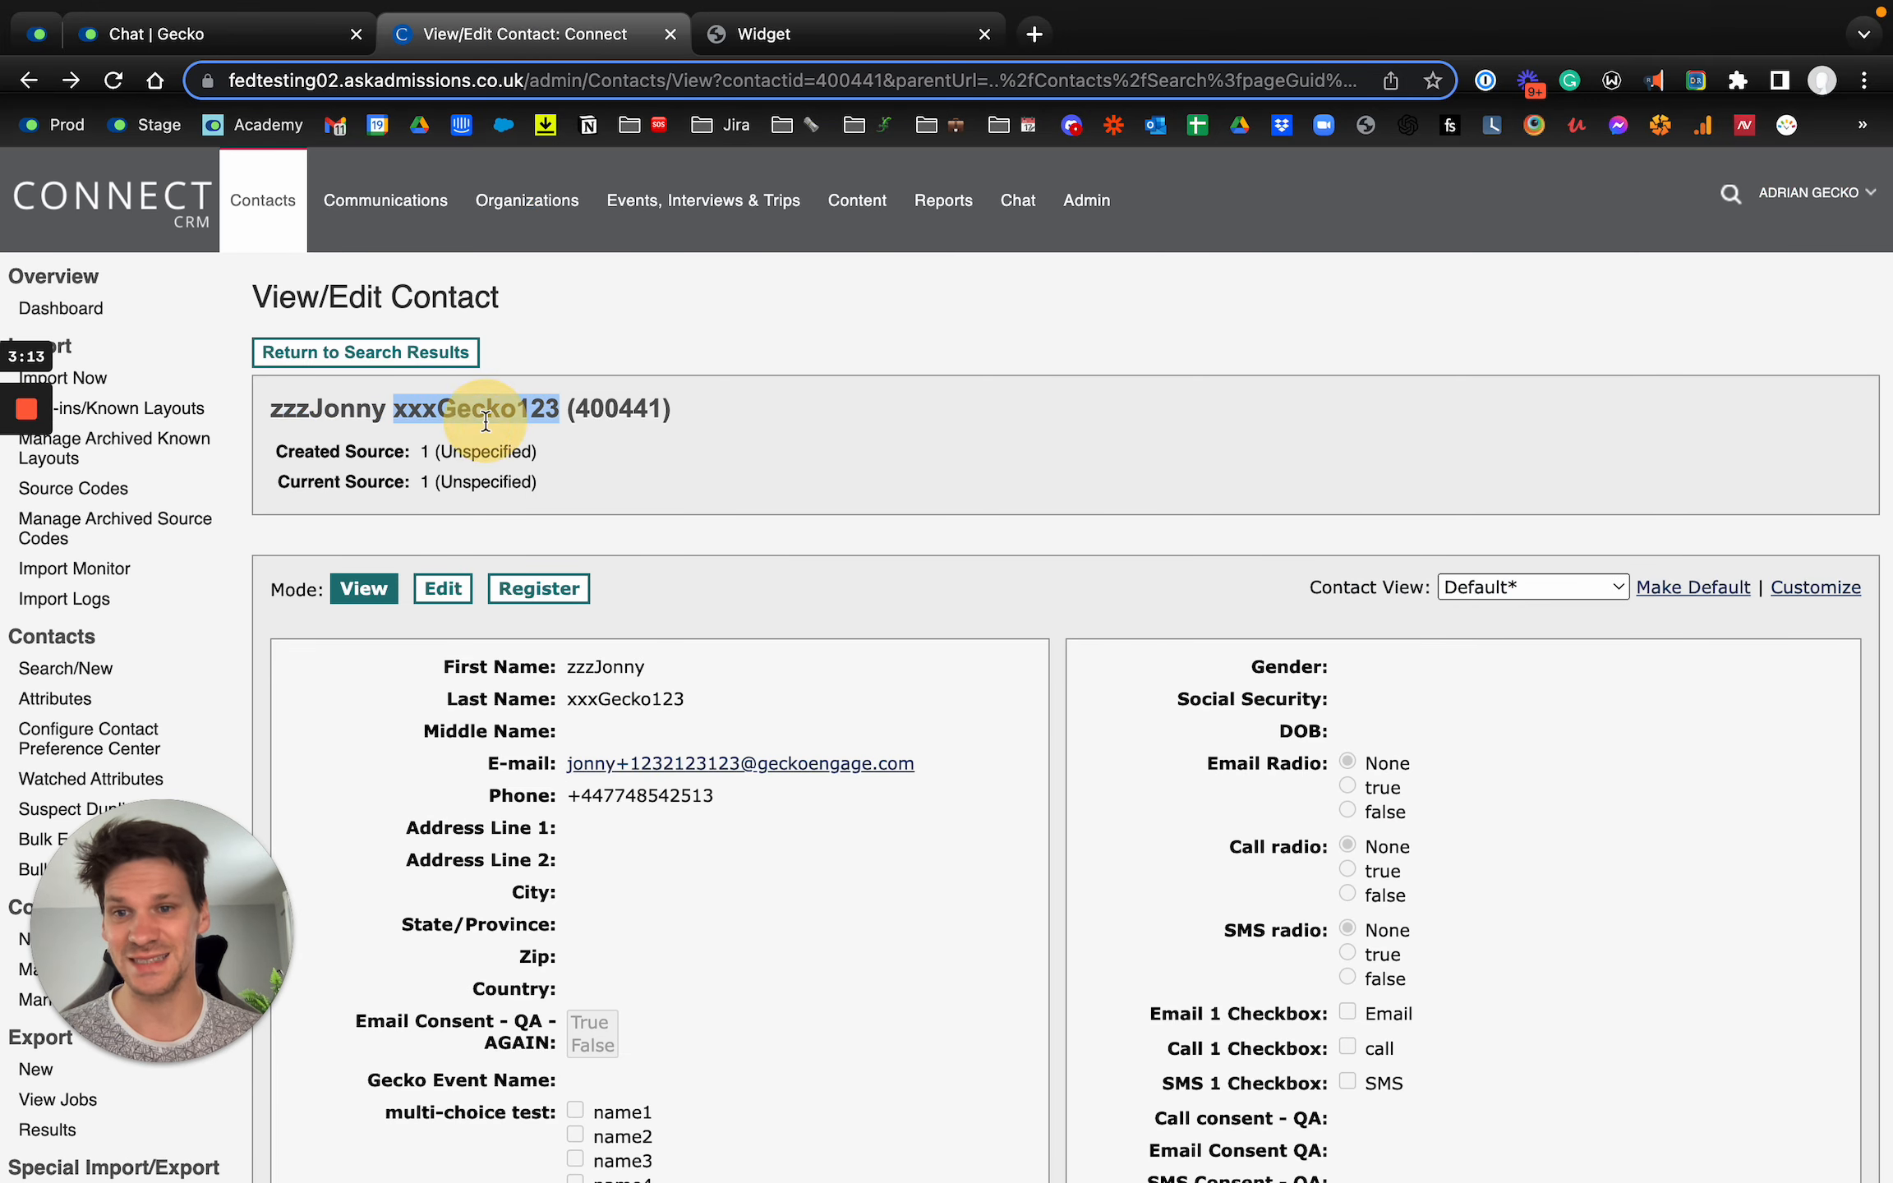
key(super+c)
key(ctrl+Tab)
click(1542, 562)
key(super+v)
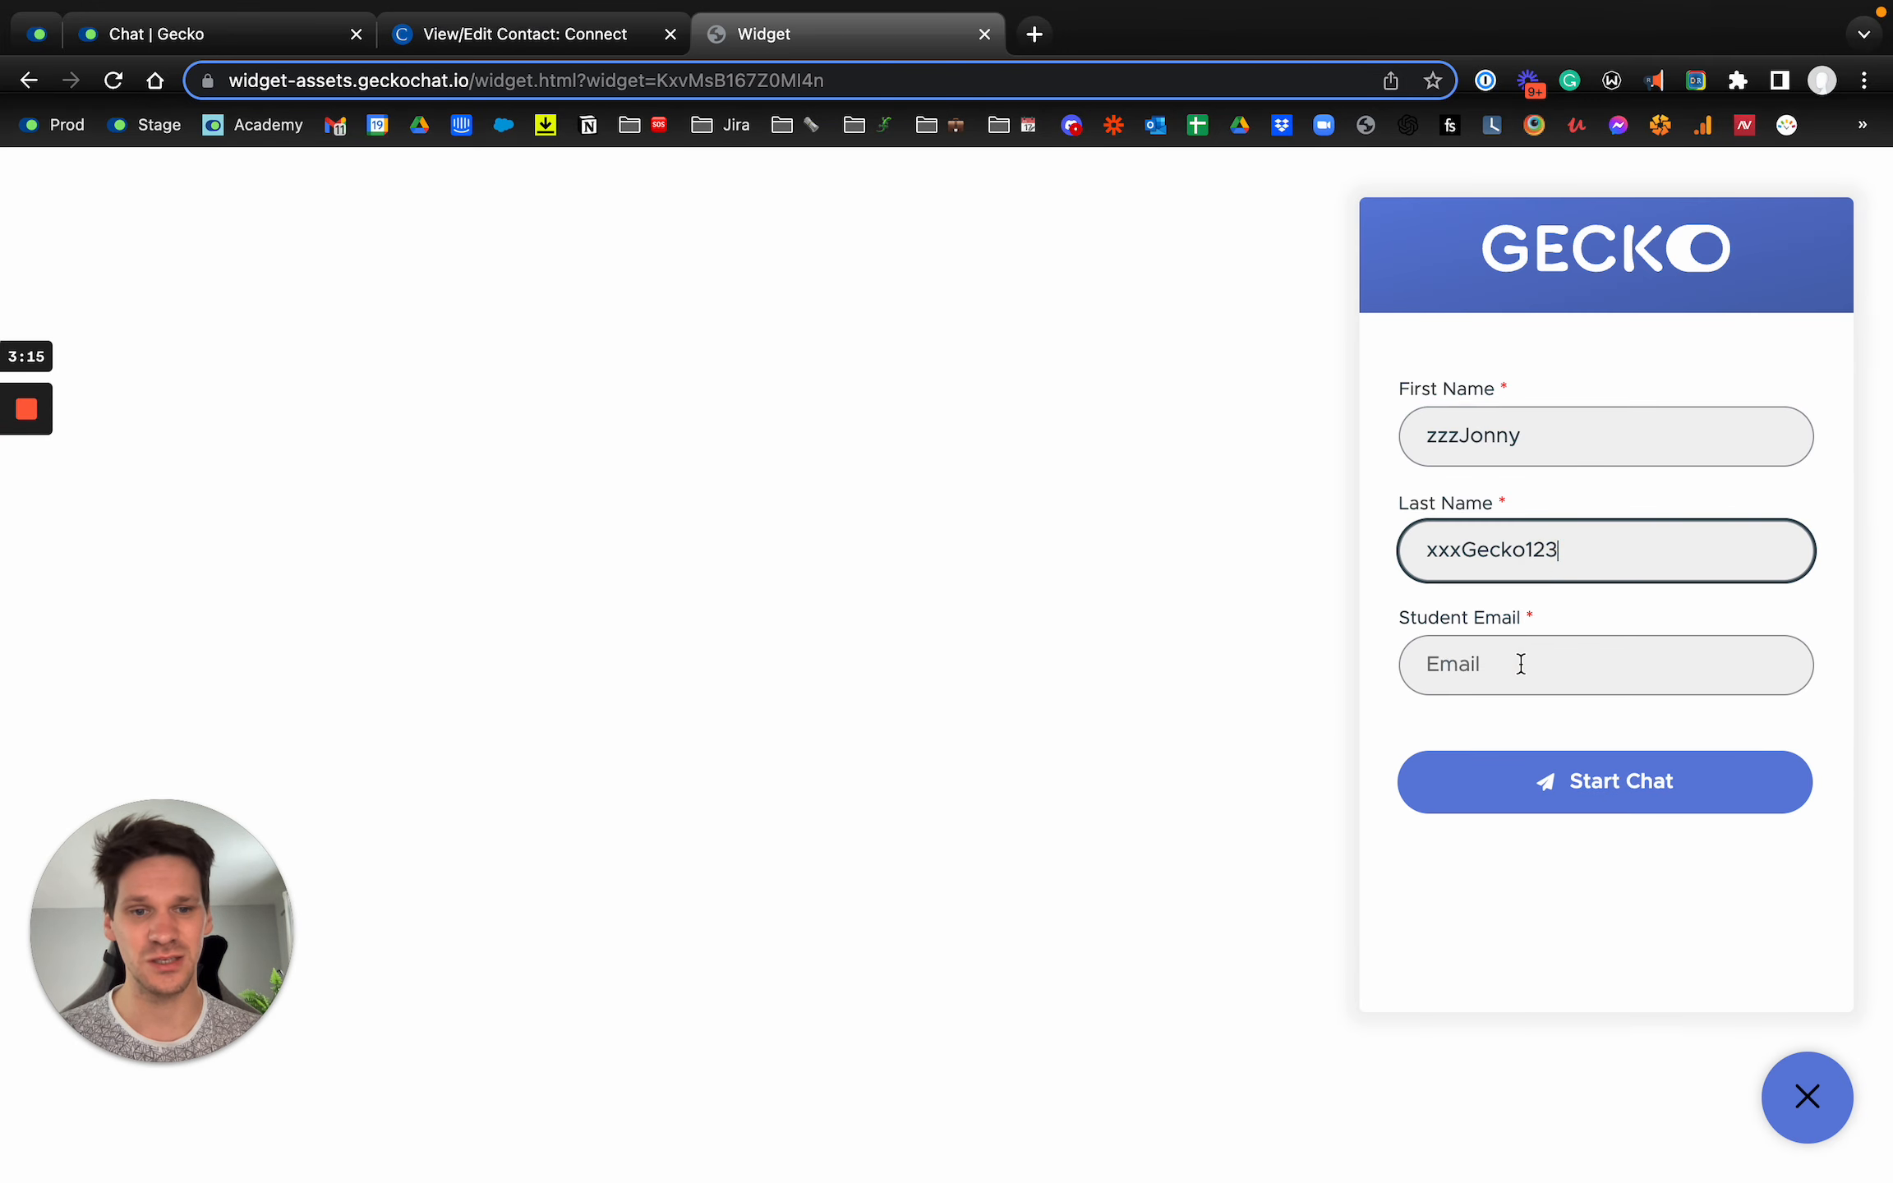
Step: Try to fill the widget's Student Email field using the e-mail link copied from the Connect CRM record
click(1521, 664)
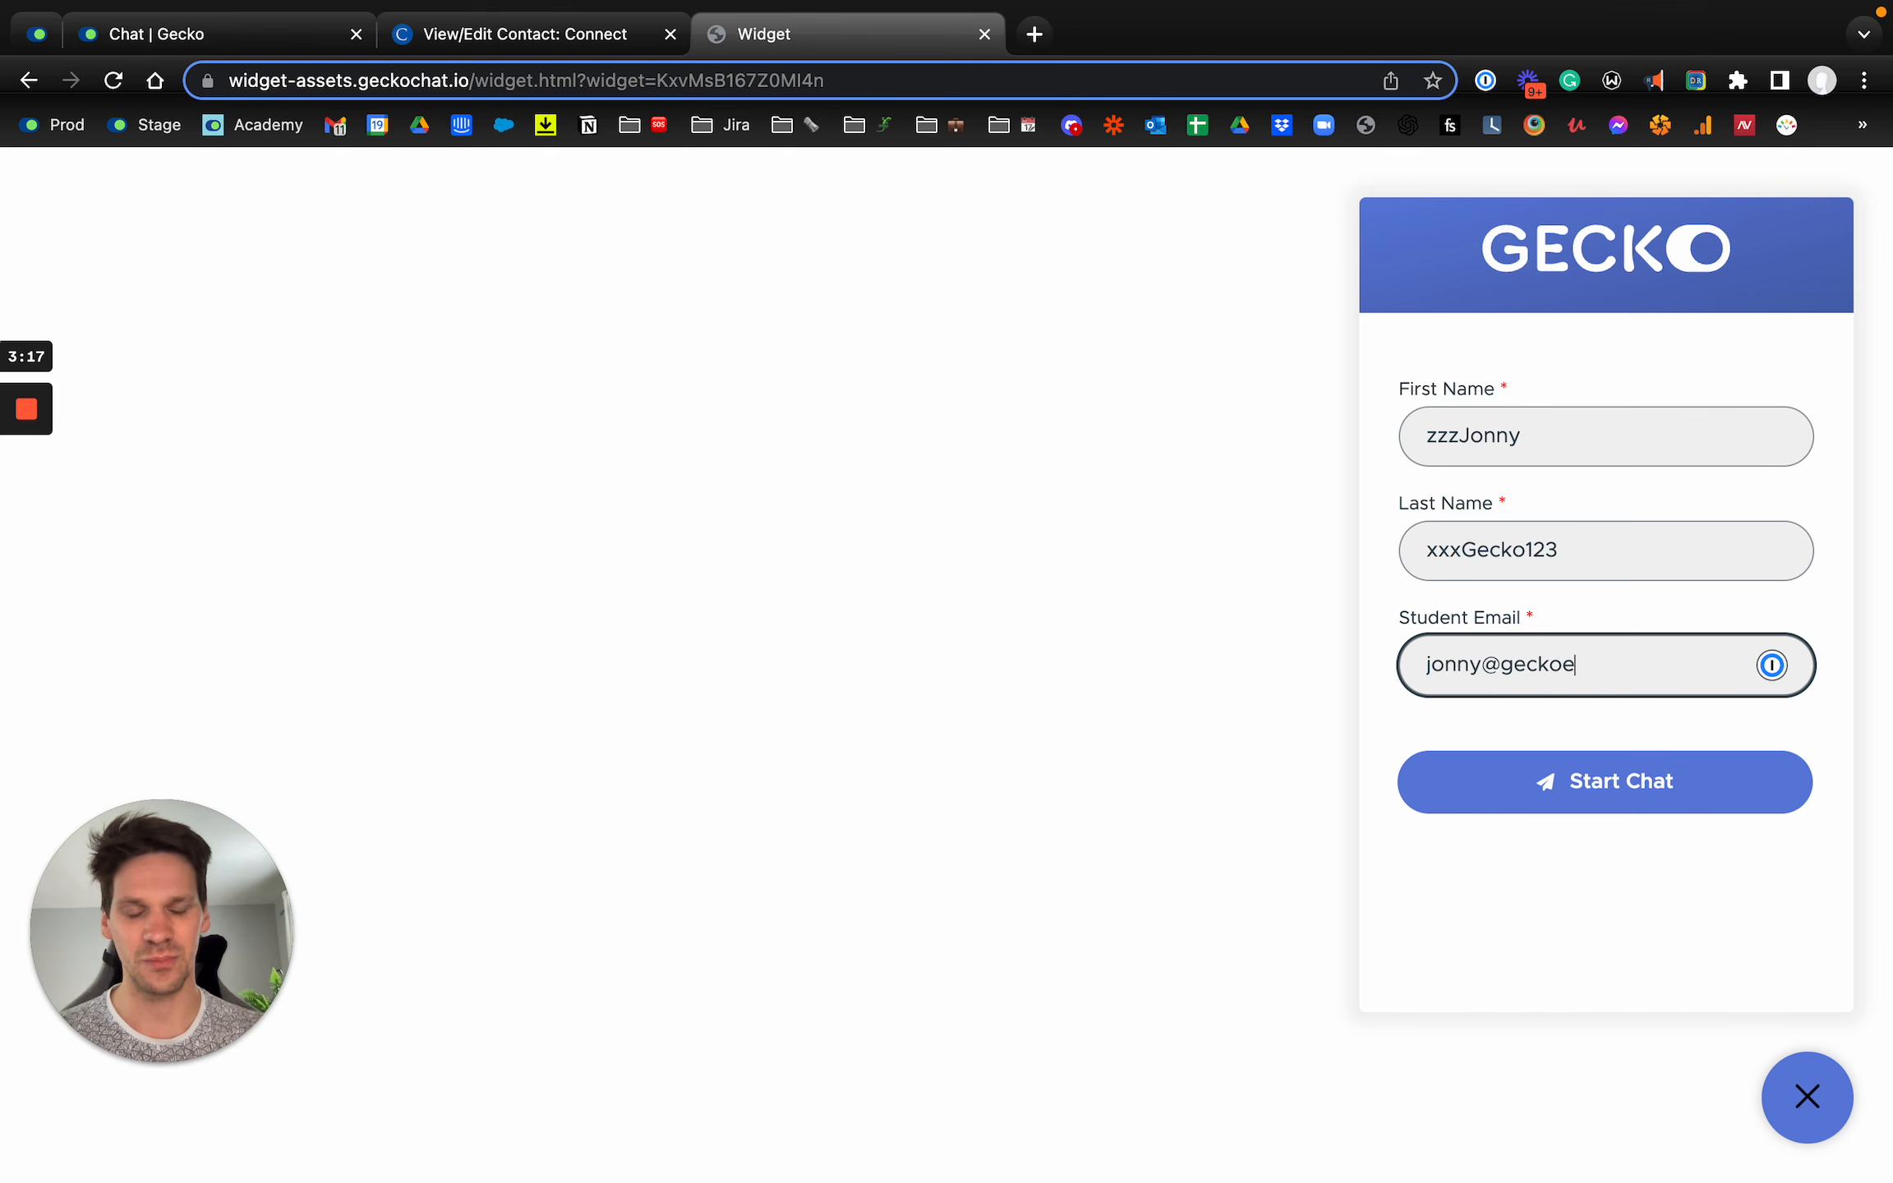
key(ctrl+shift+Tab)
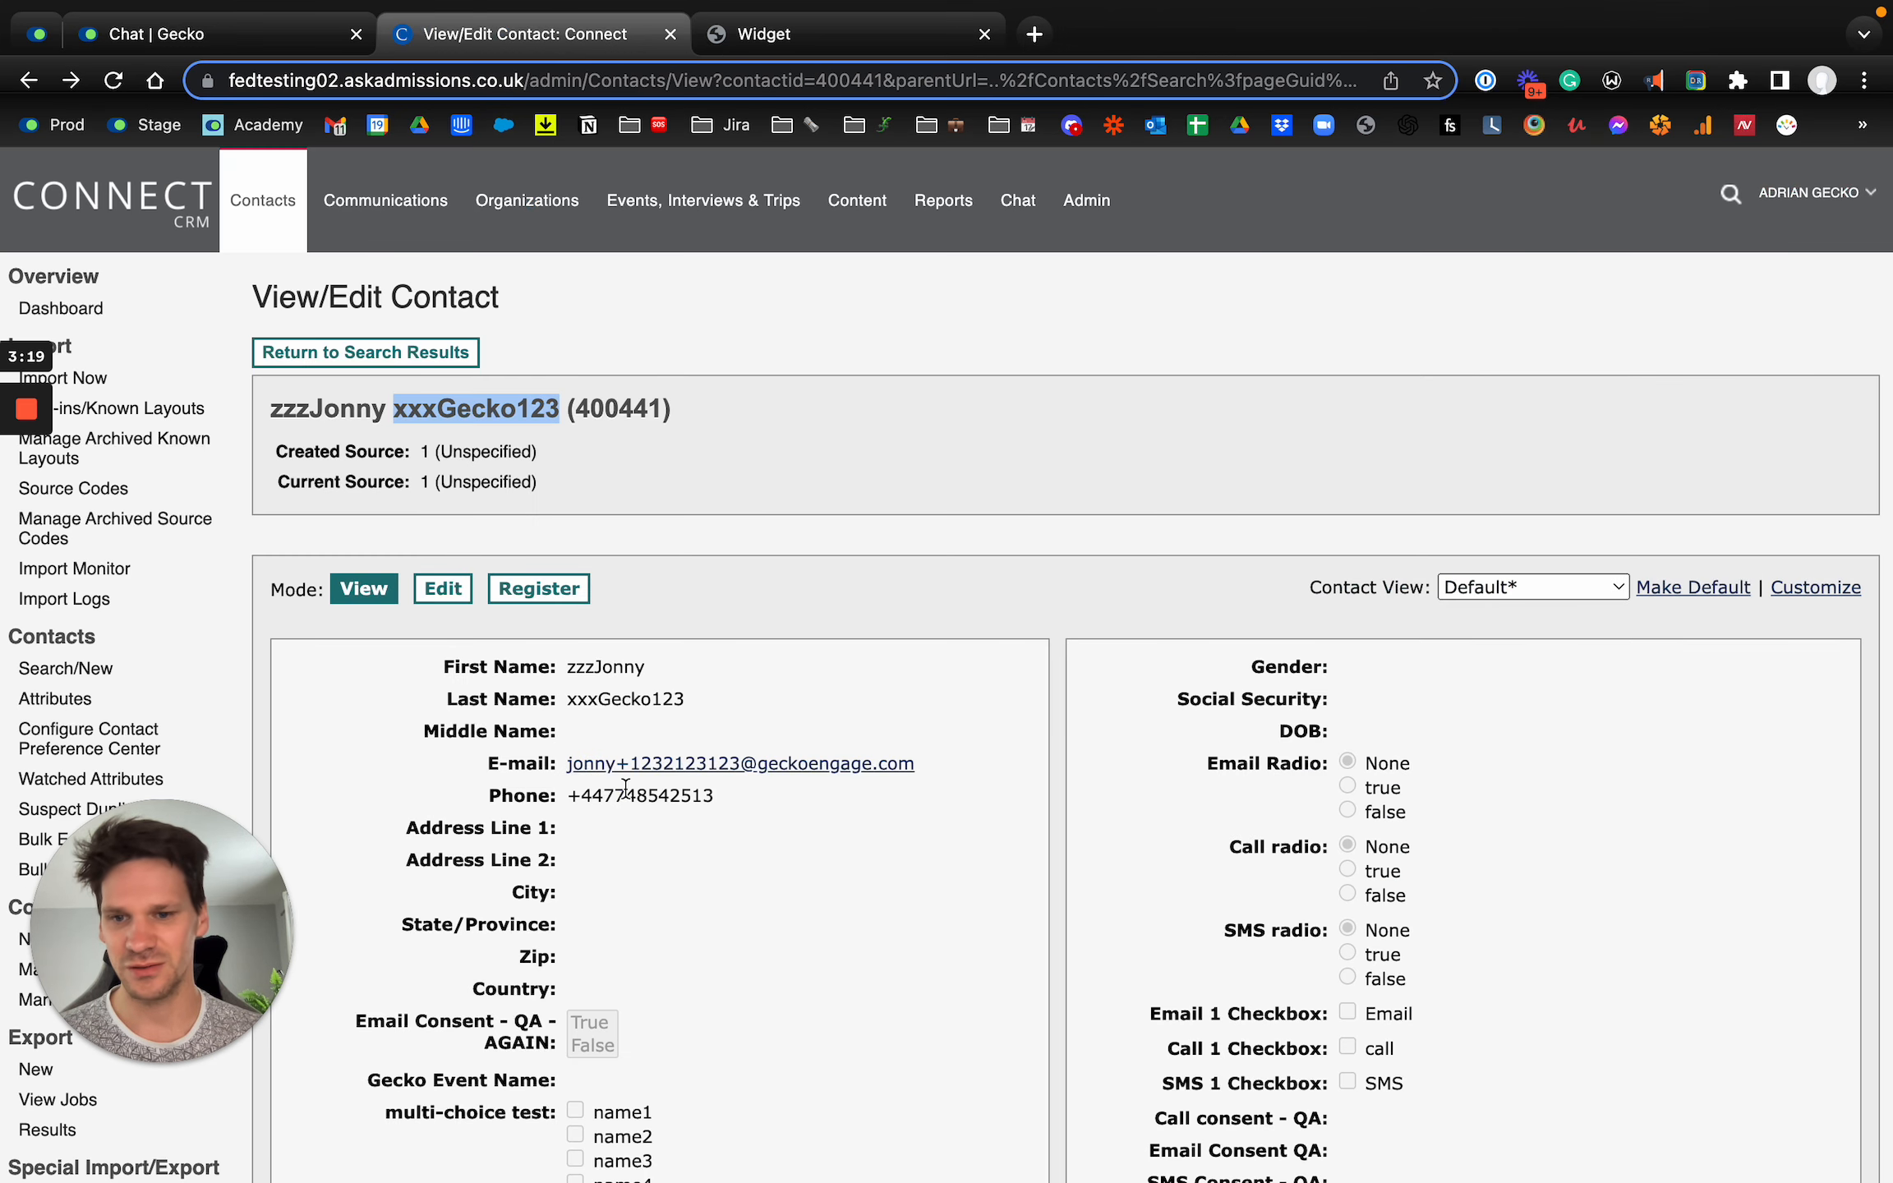
right_click(683, 768)
click(774, 778)
key(ctrl+Tab)
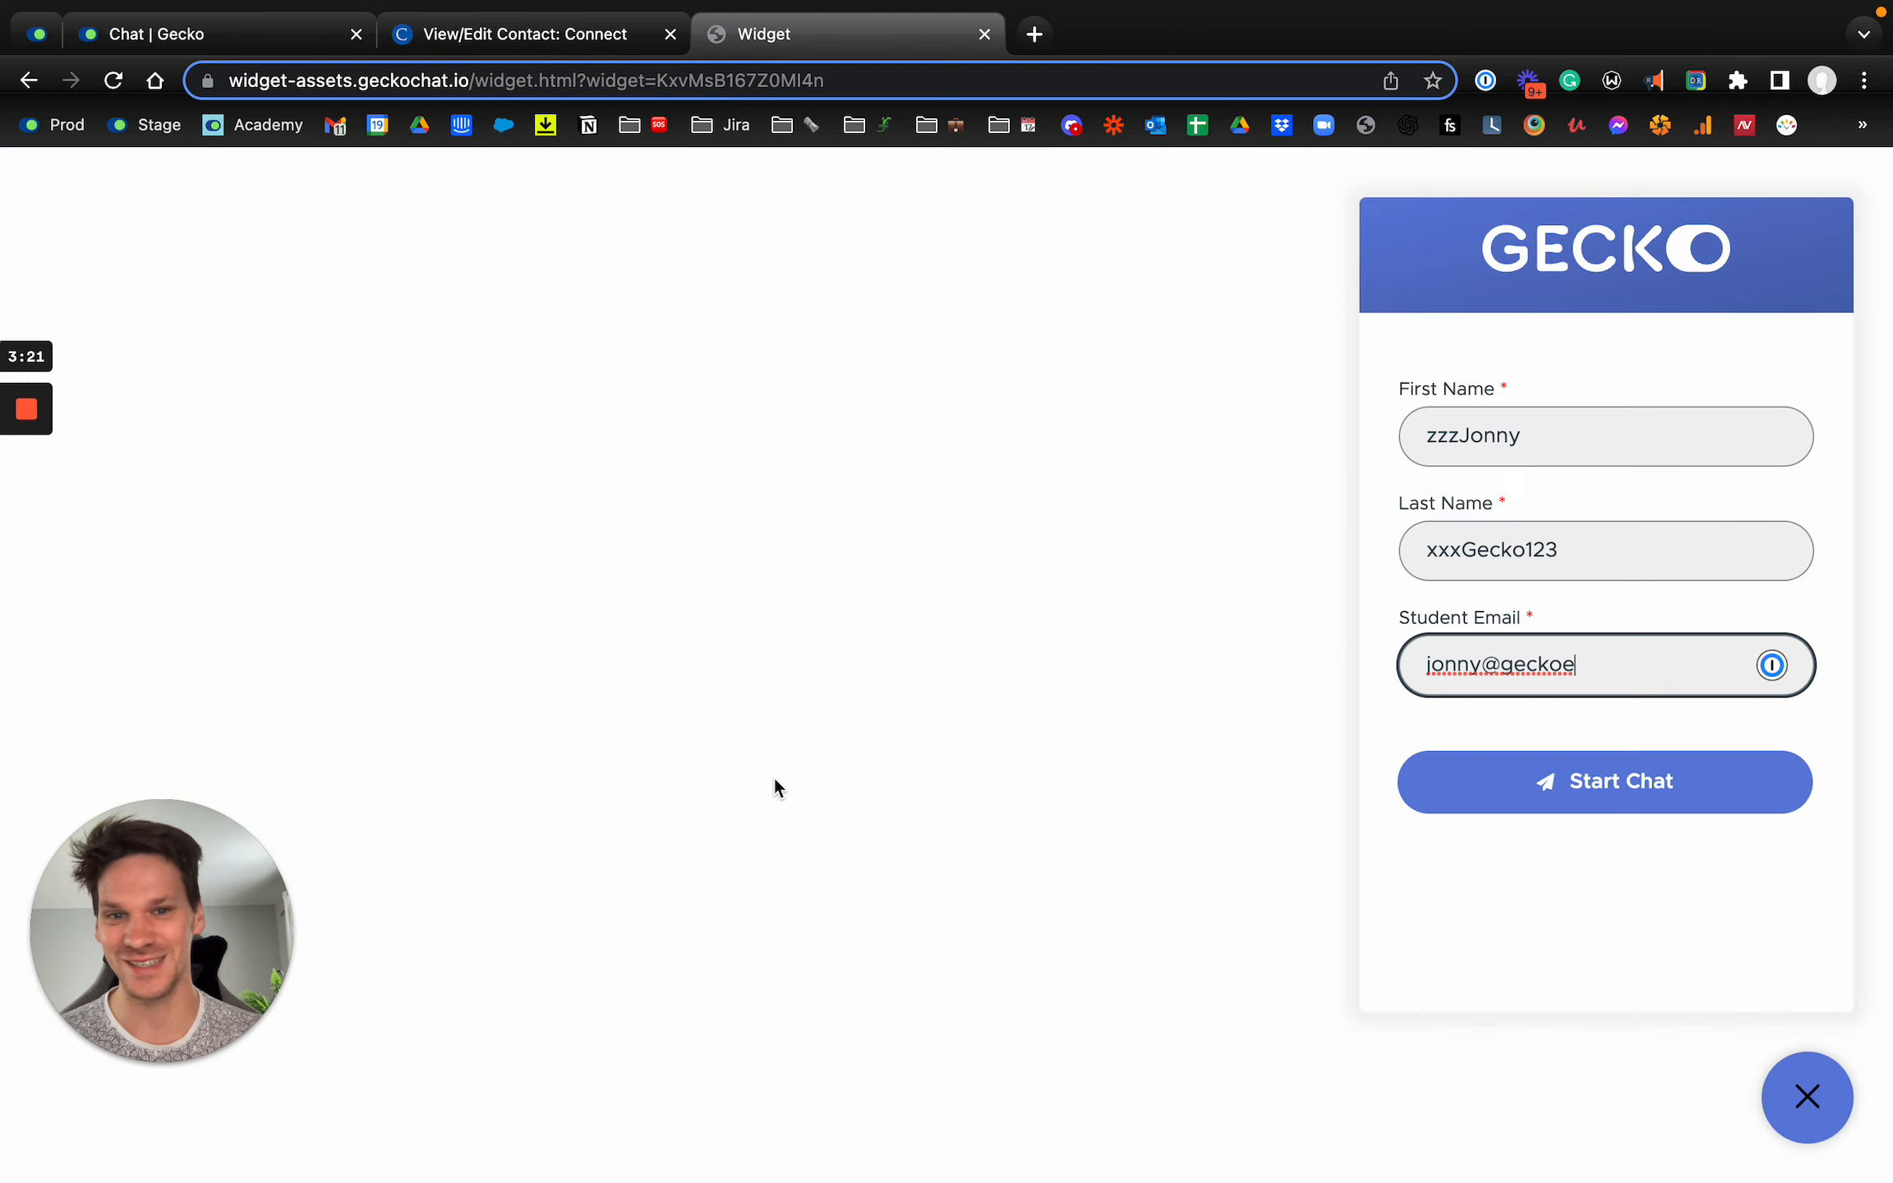
key(ctrl+v)
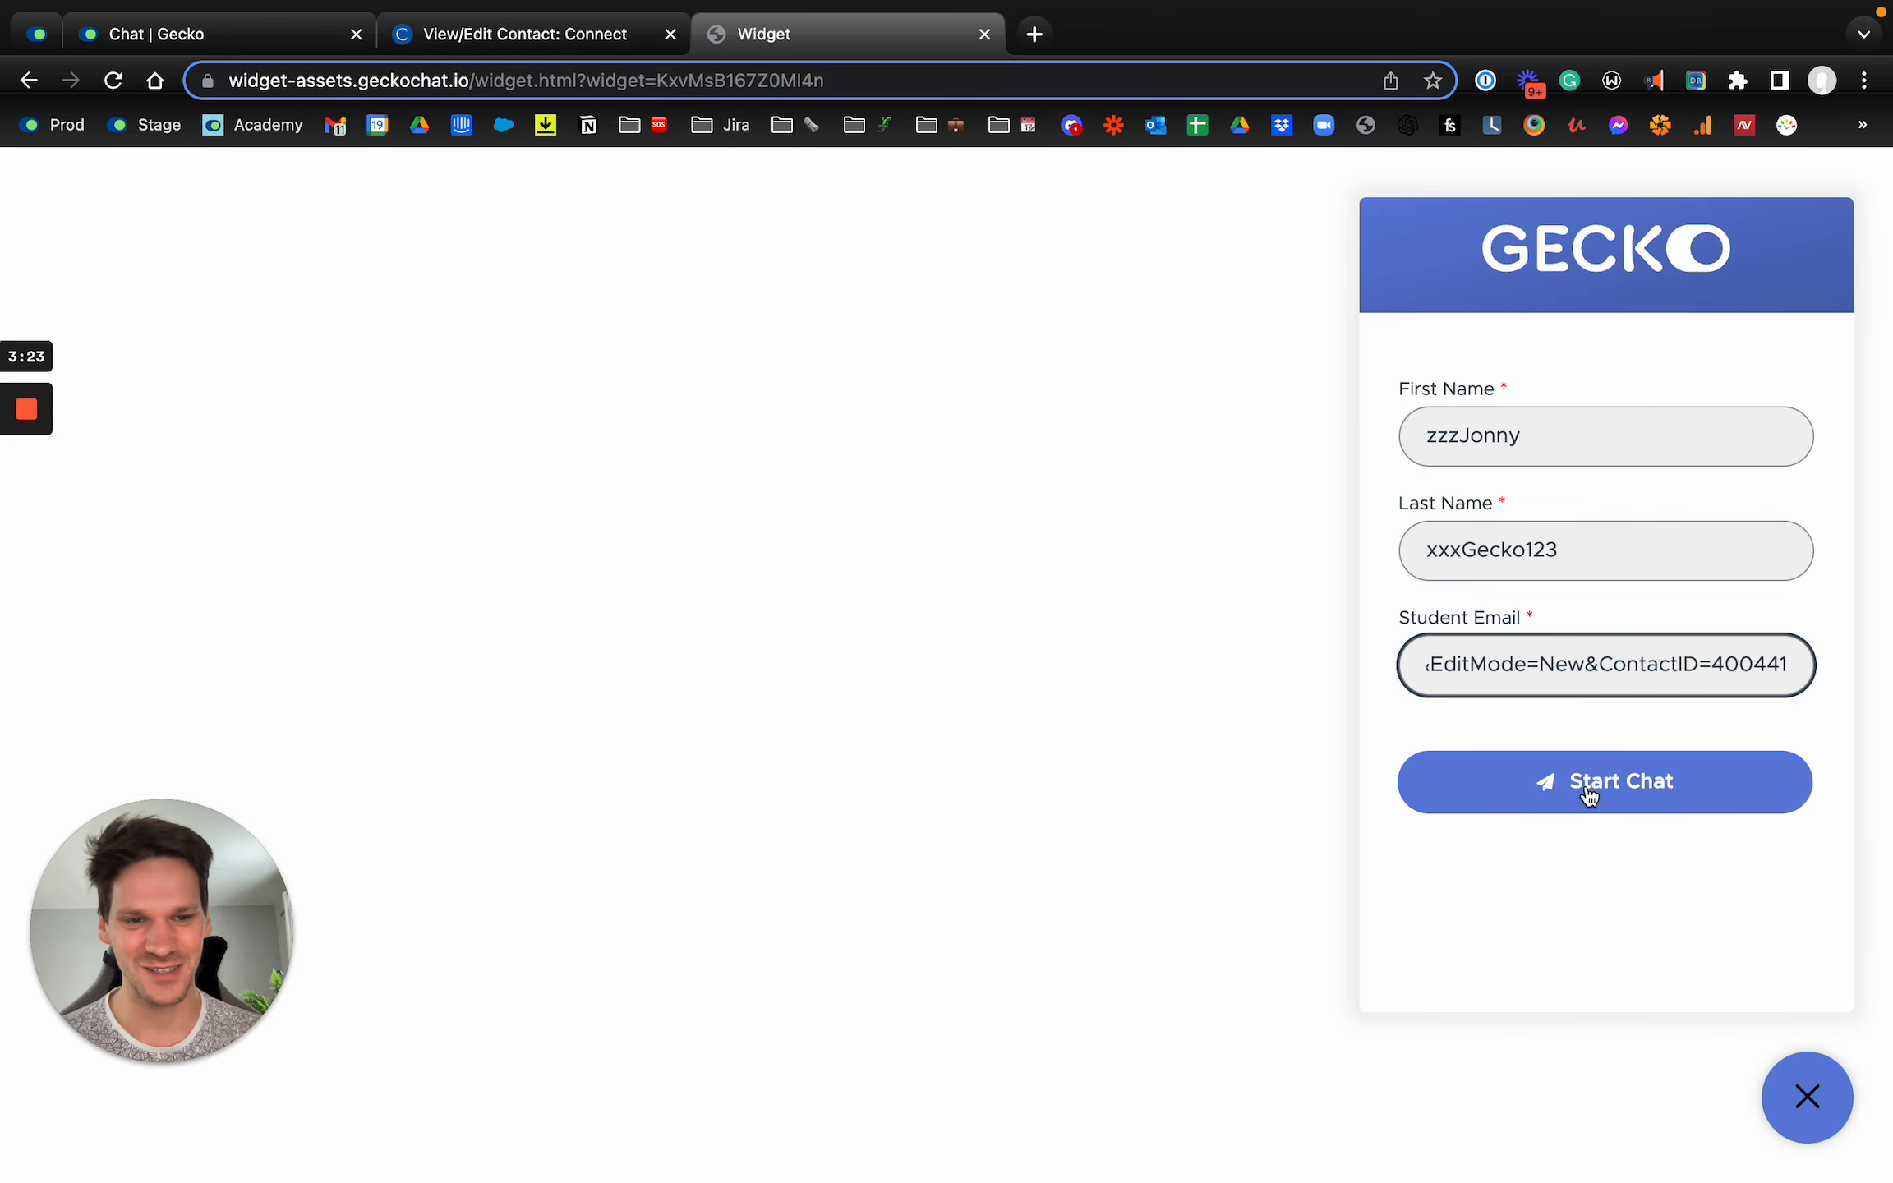
Step: Replace the Student Email entry in the widget with the contact's e-mail address copied as text from Connect CRM
key(ctrl+a)
key(ctrl+shift+Tab)
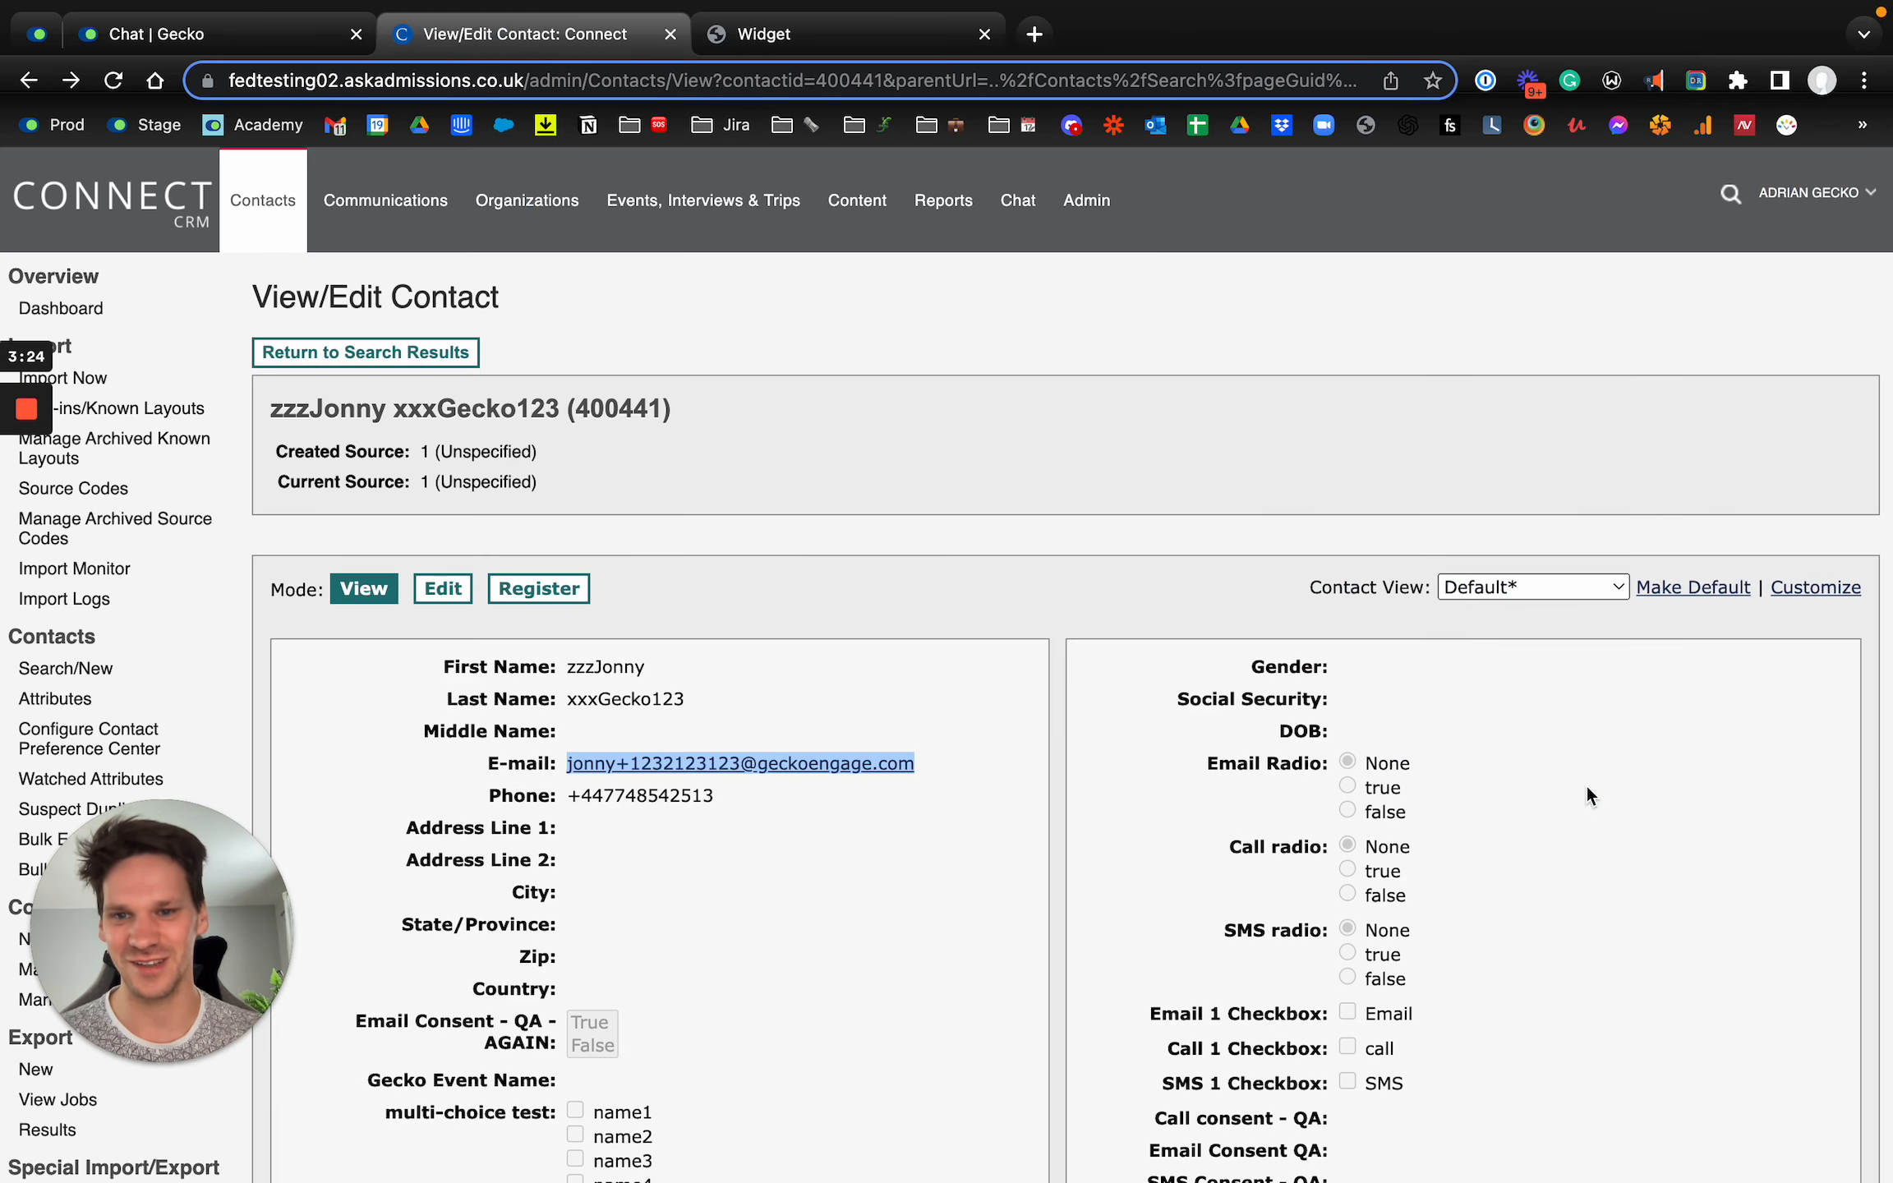
right_click(622, 765)
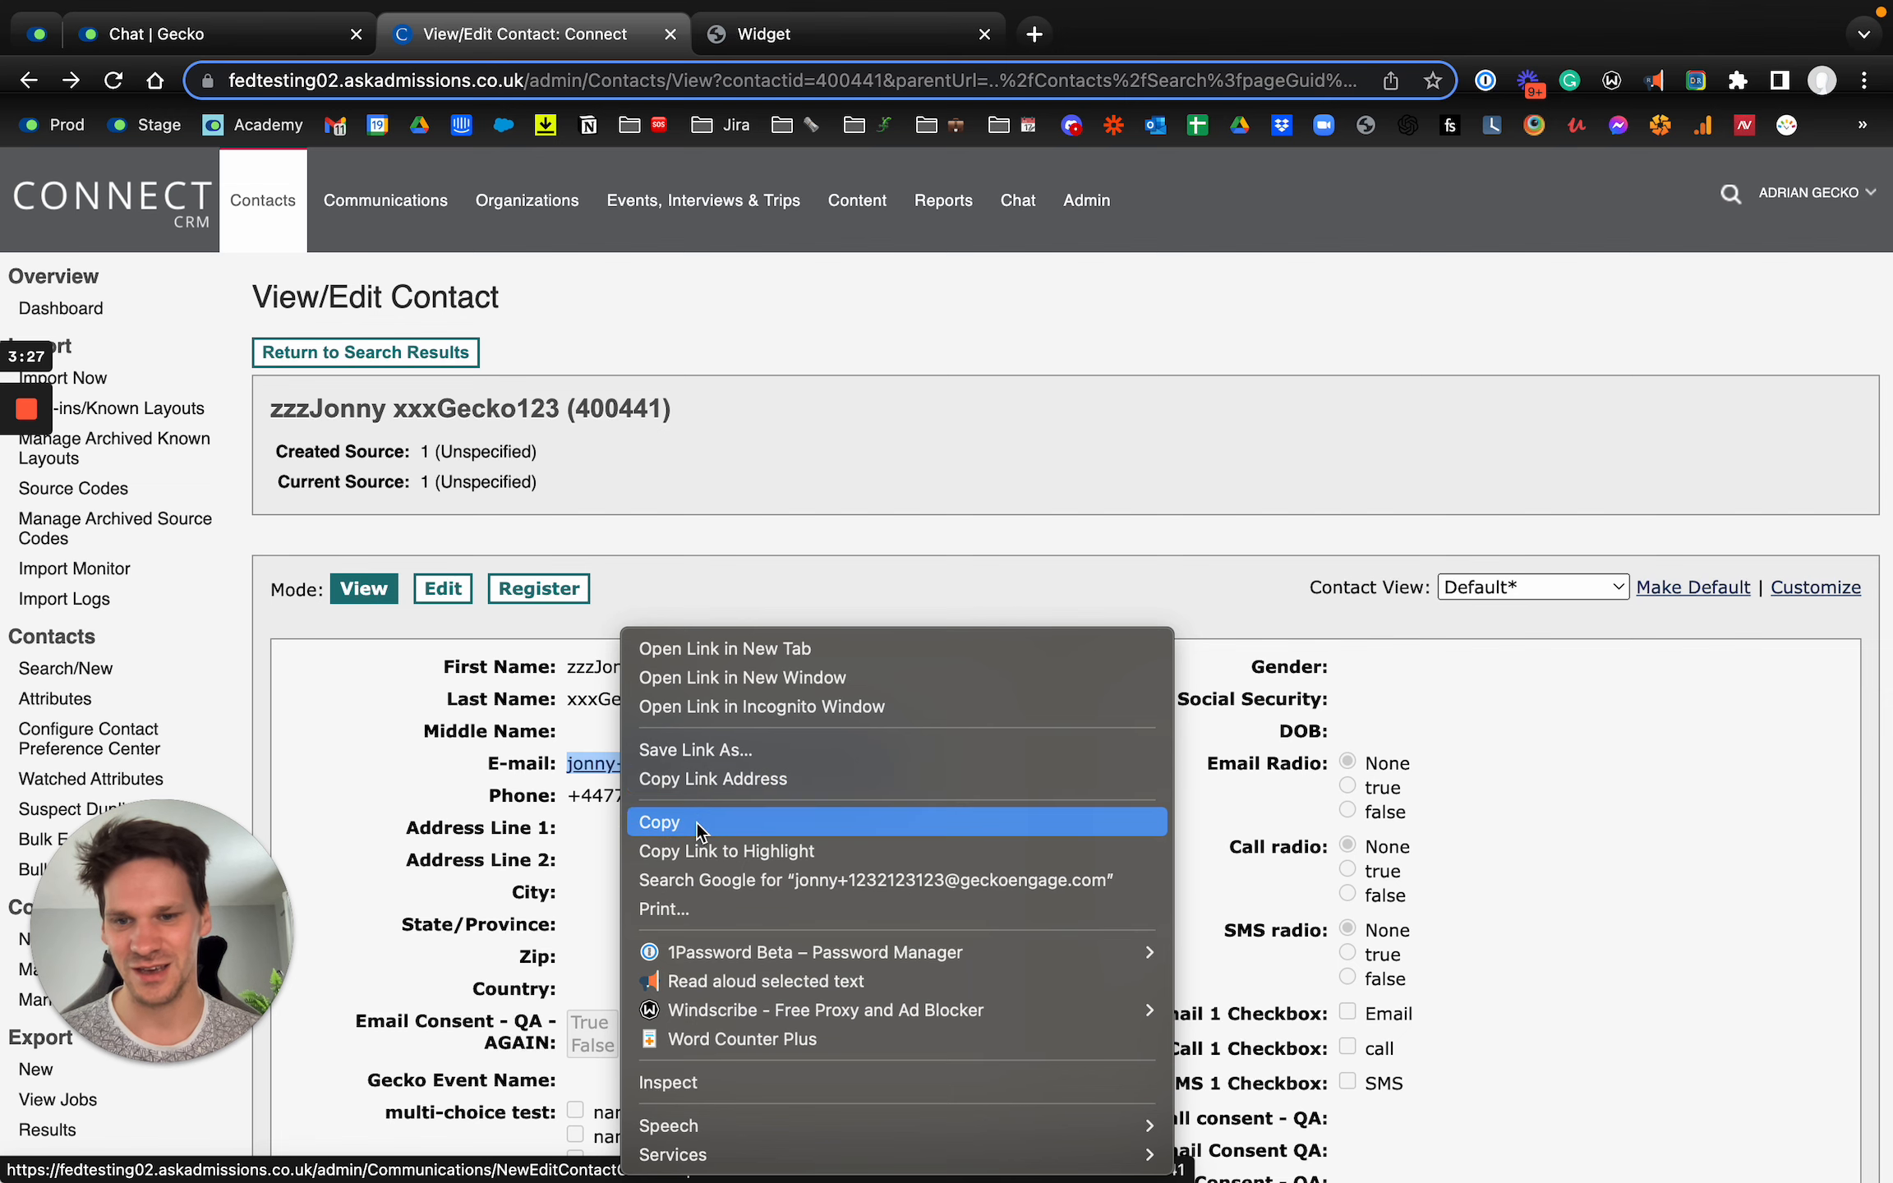
click(707, 778)
key(ctrl+Tab)
click(1568, 647)
key(ctrl+v)
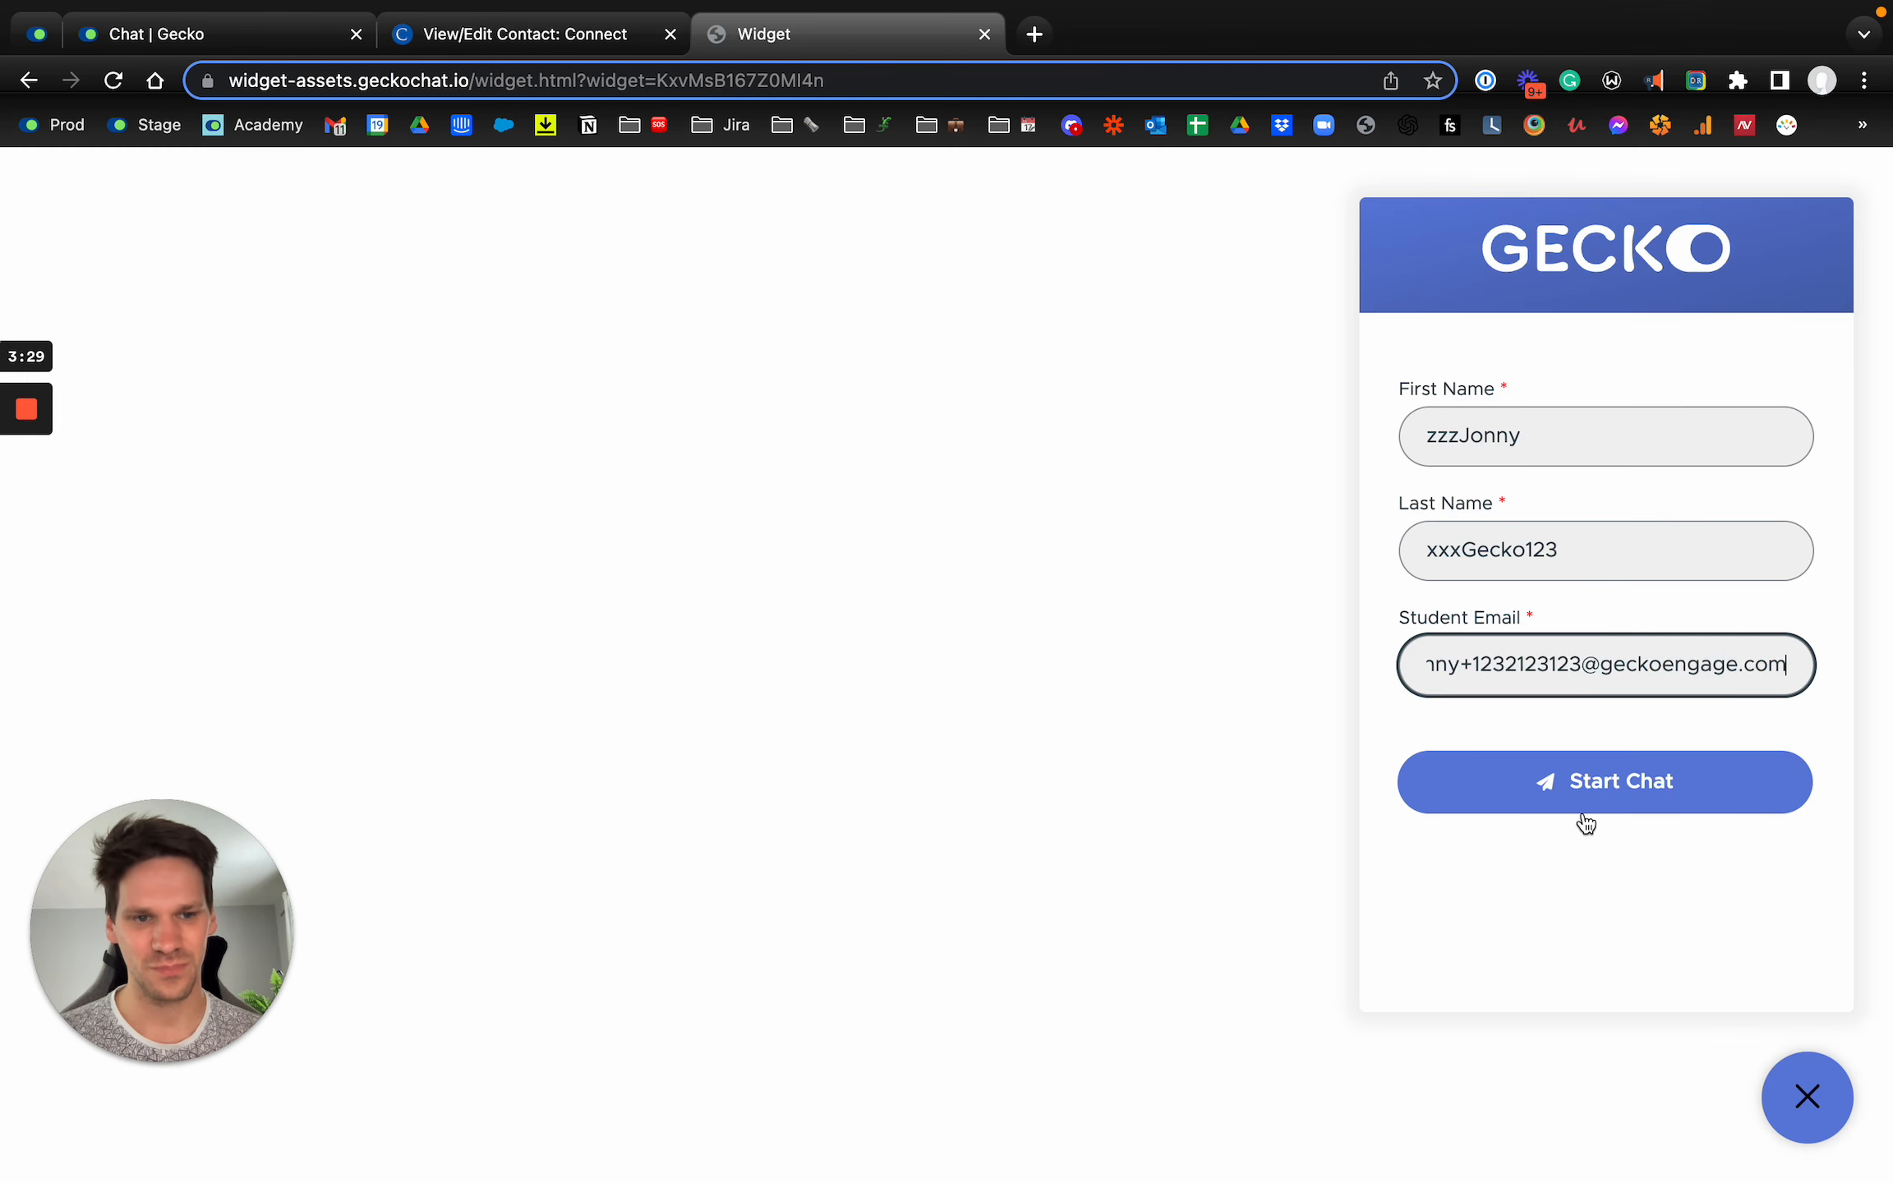
Step: Start the chat in the widget and send the message "hi there!"
click(1587, 810)
click(1500, 957)
text(h)
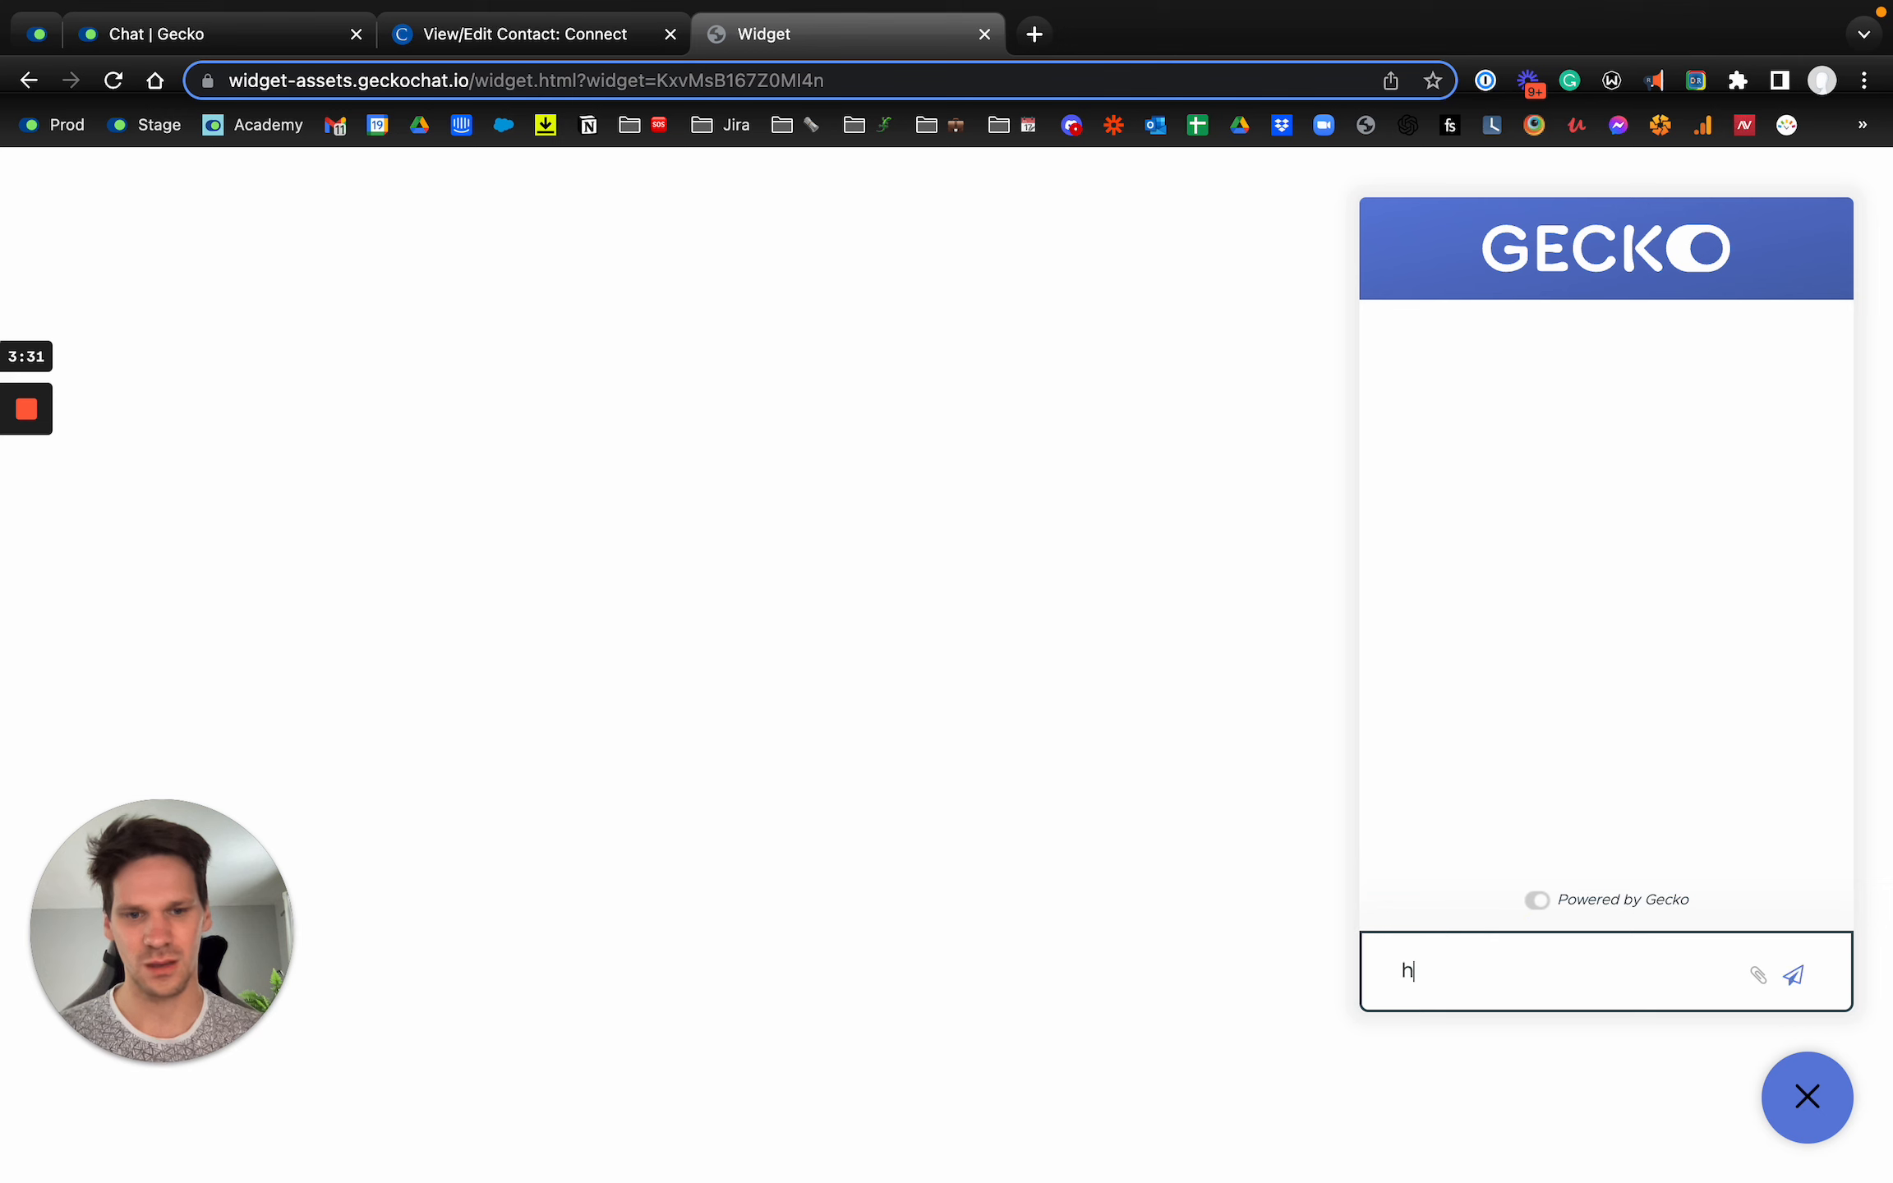
text(i there!)
key(Return)
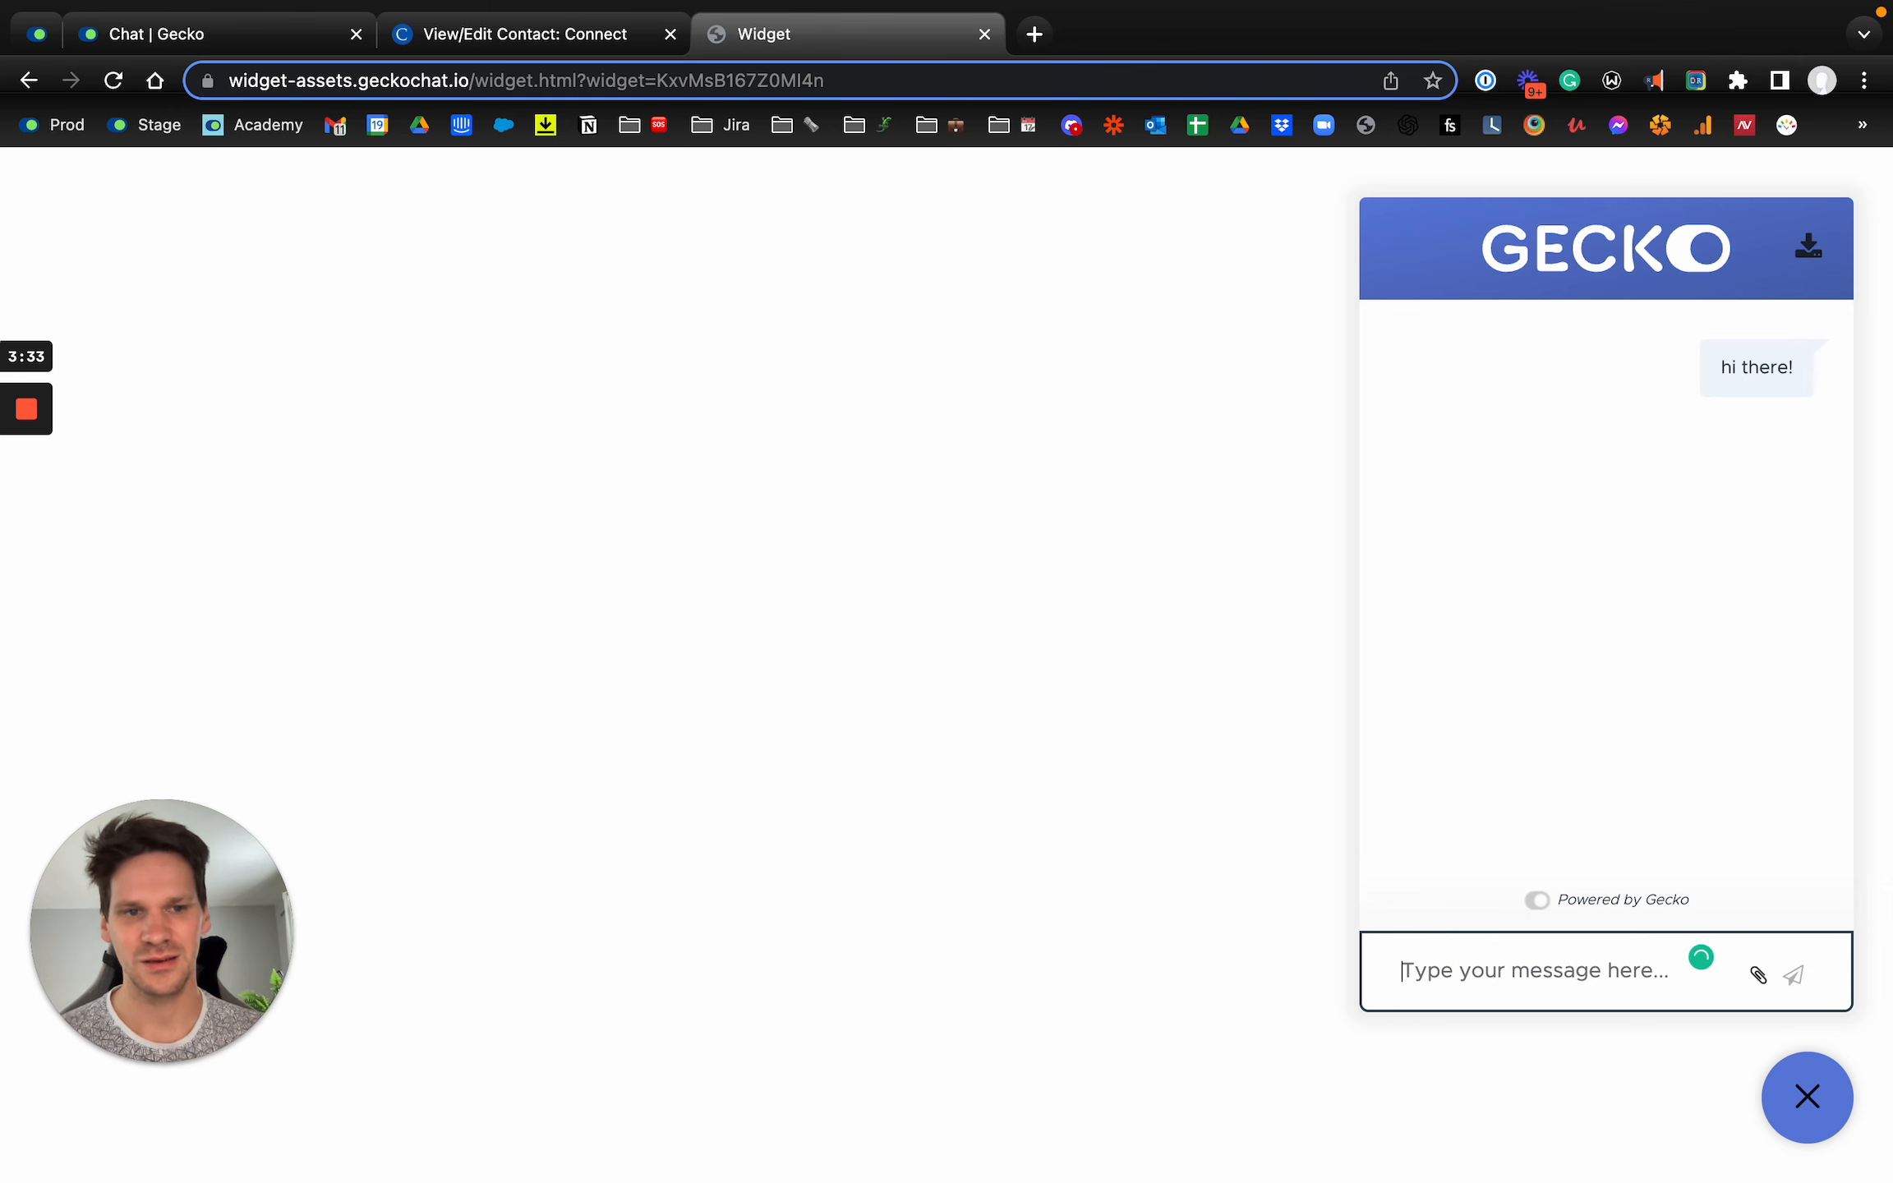
Step: Switch to Gecko Chat and open the new conversation among the unassigned conversations
click(210, 37)
click(280, 190)
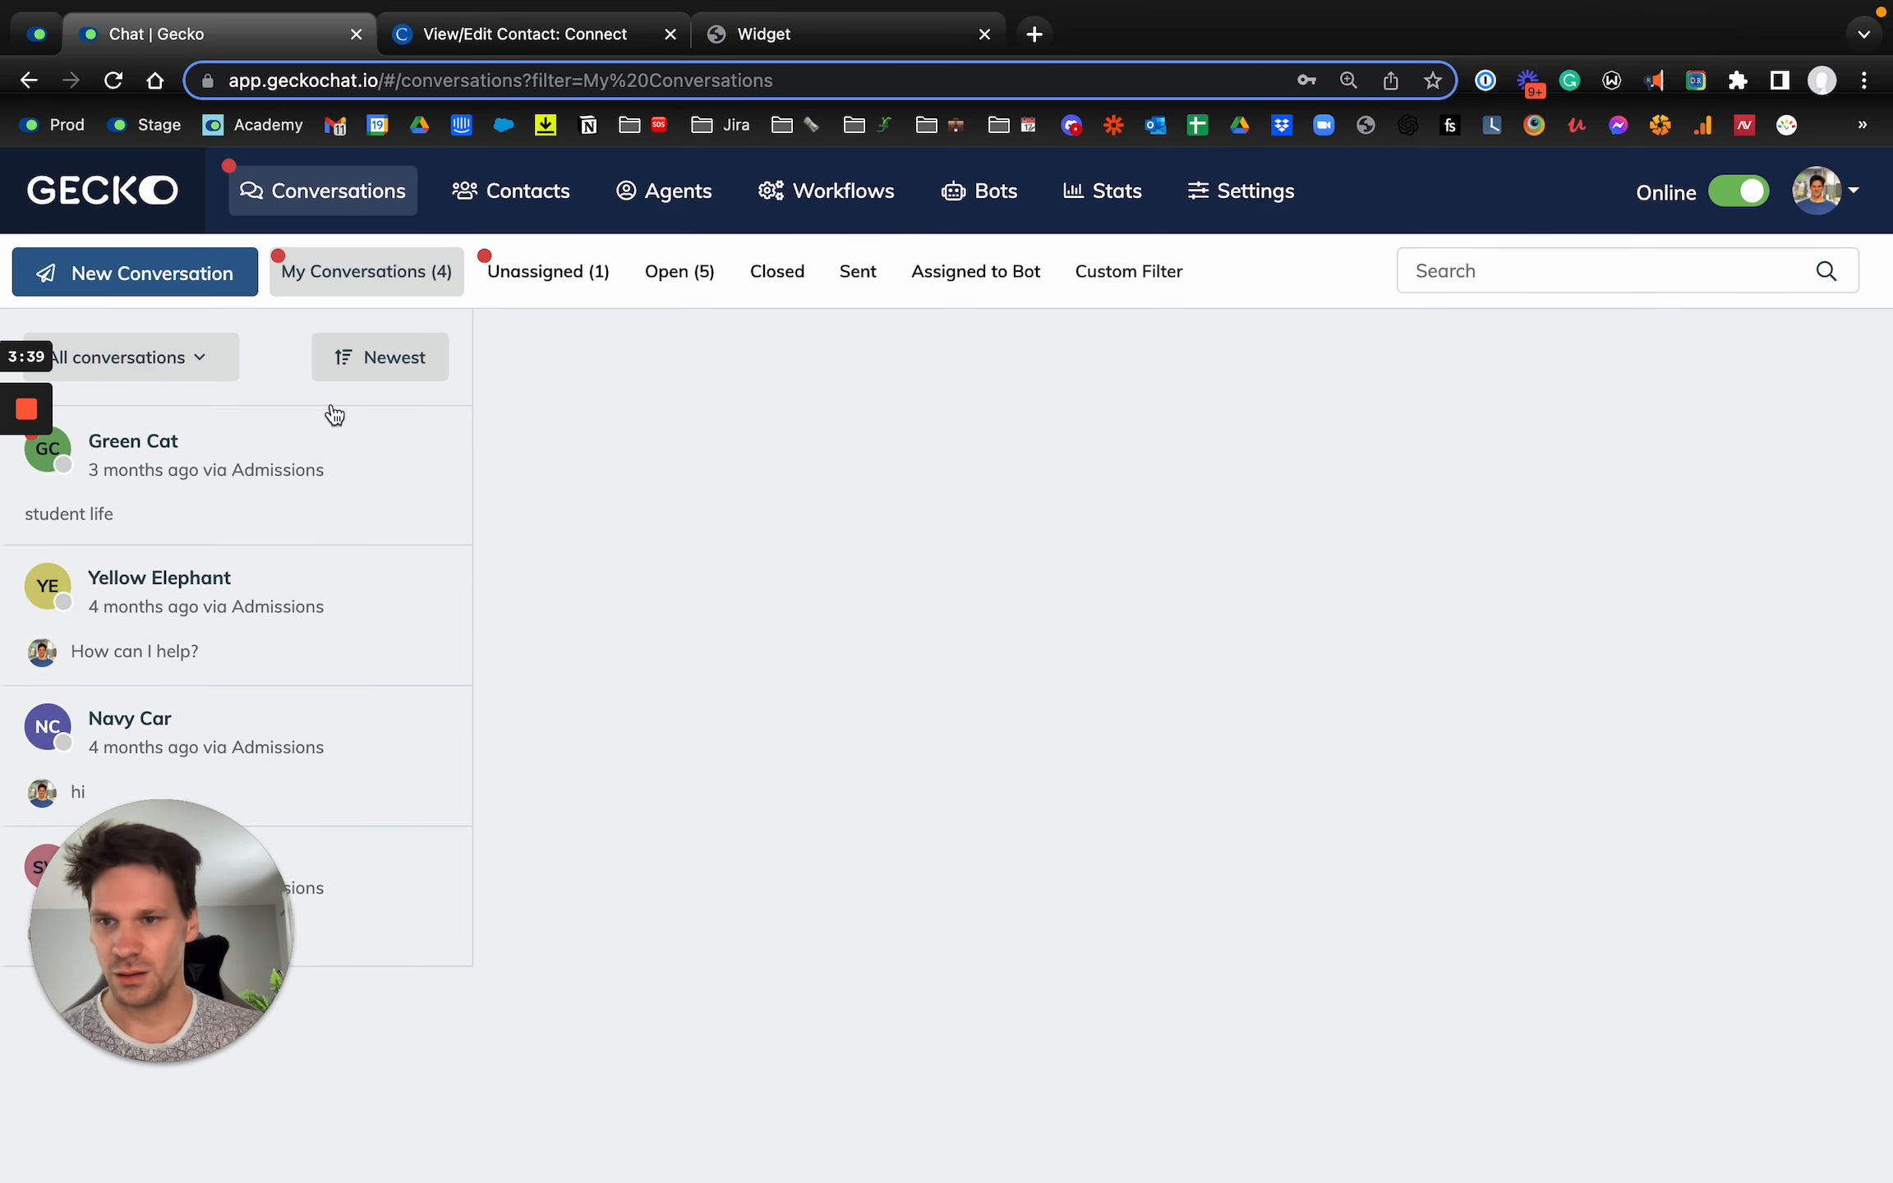
click(573, 279)
click(275, 495)
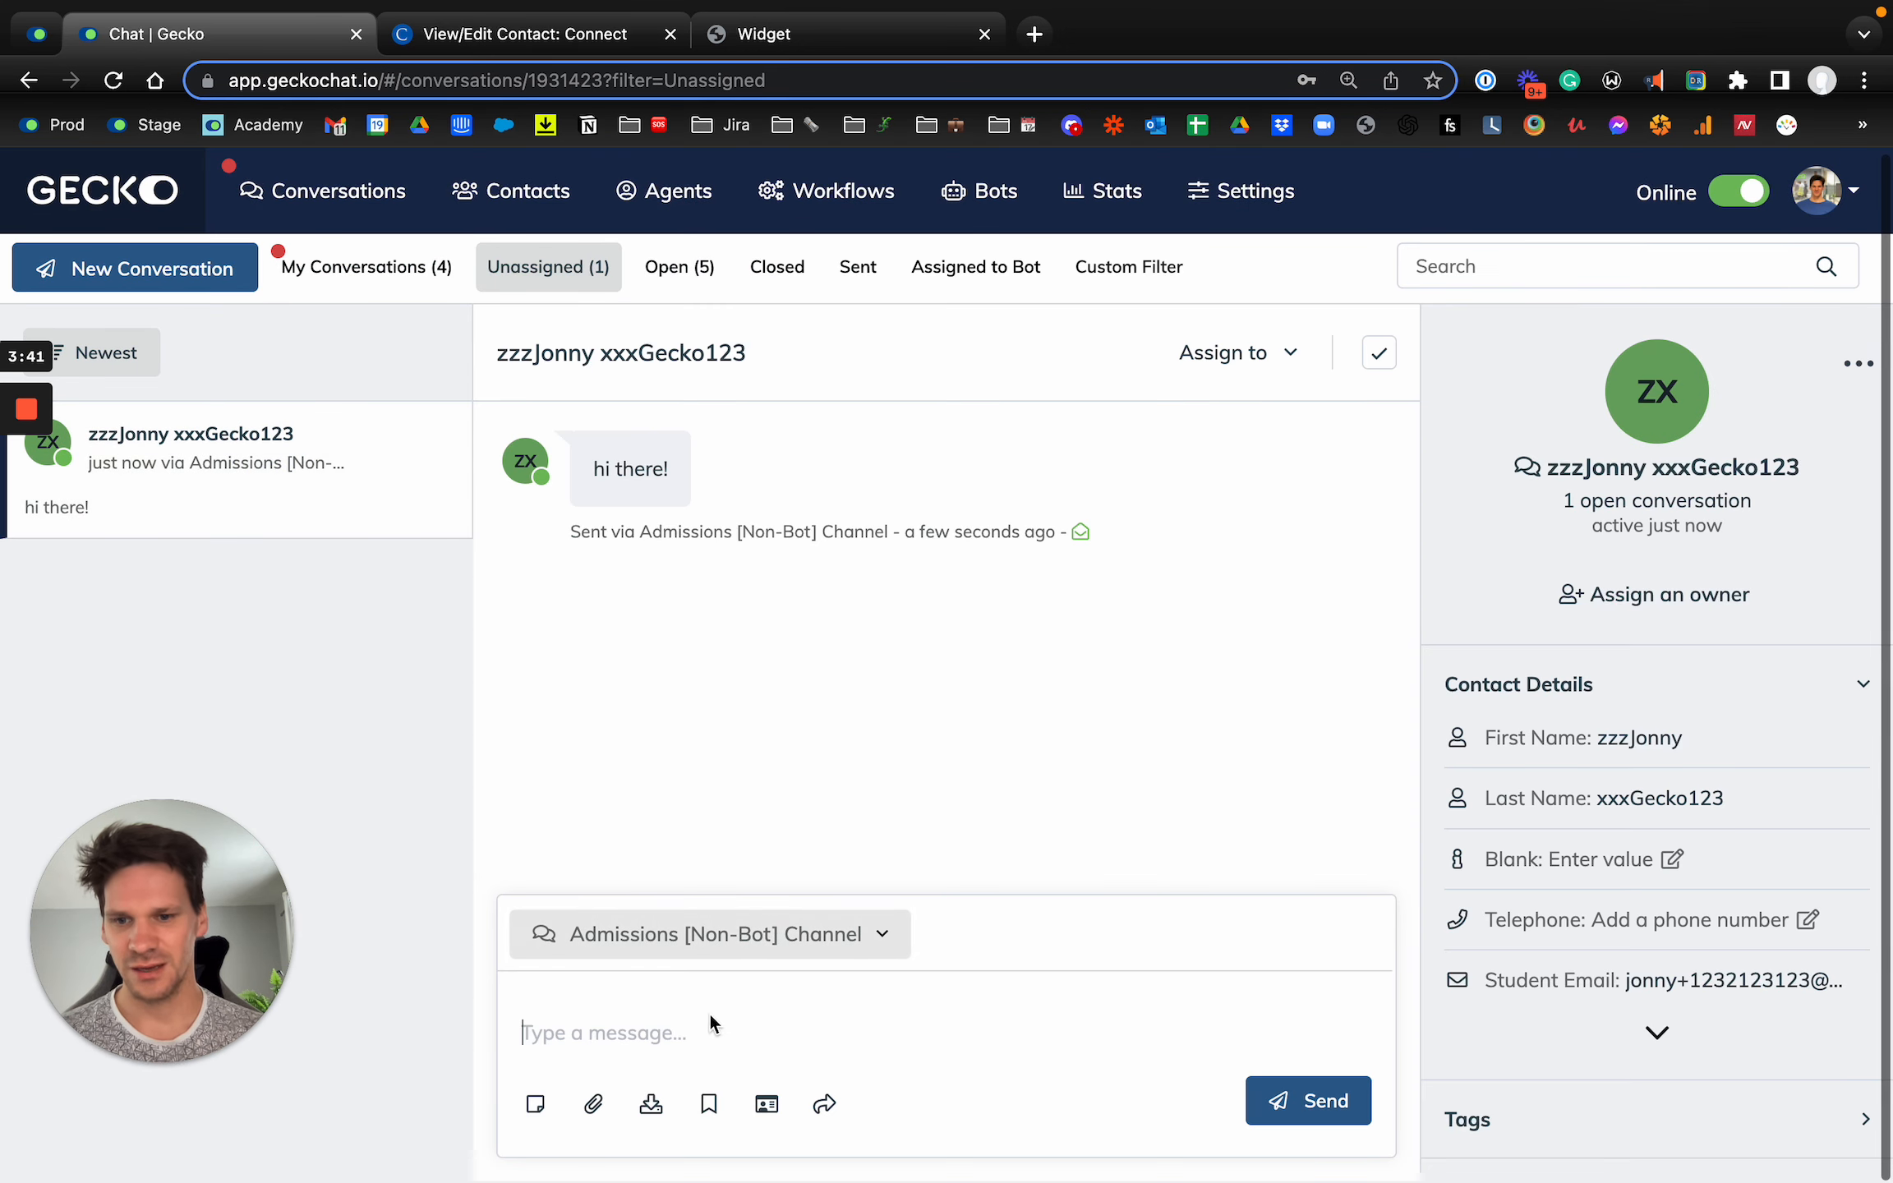
Step: Reply with a greeting using the contact's first name and "How can I help?", and check the message in the widget
click(659, 1035)
text(Hey zzzJonny! How can I help?)
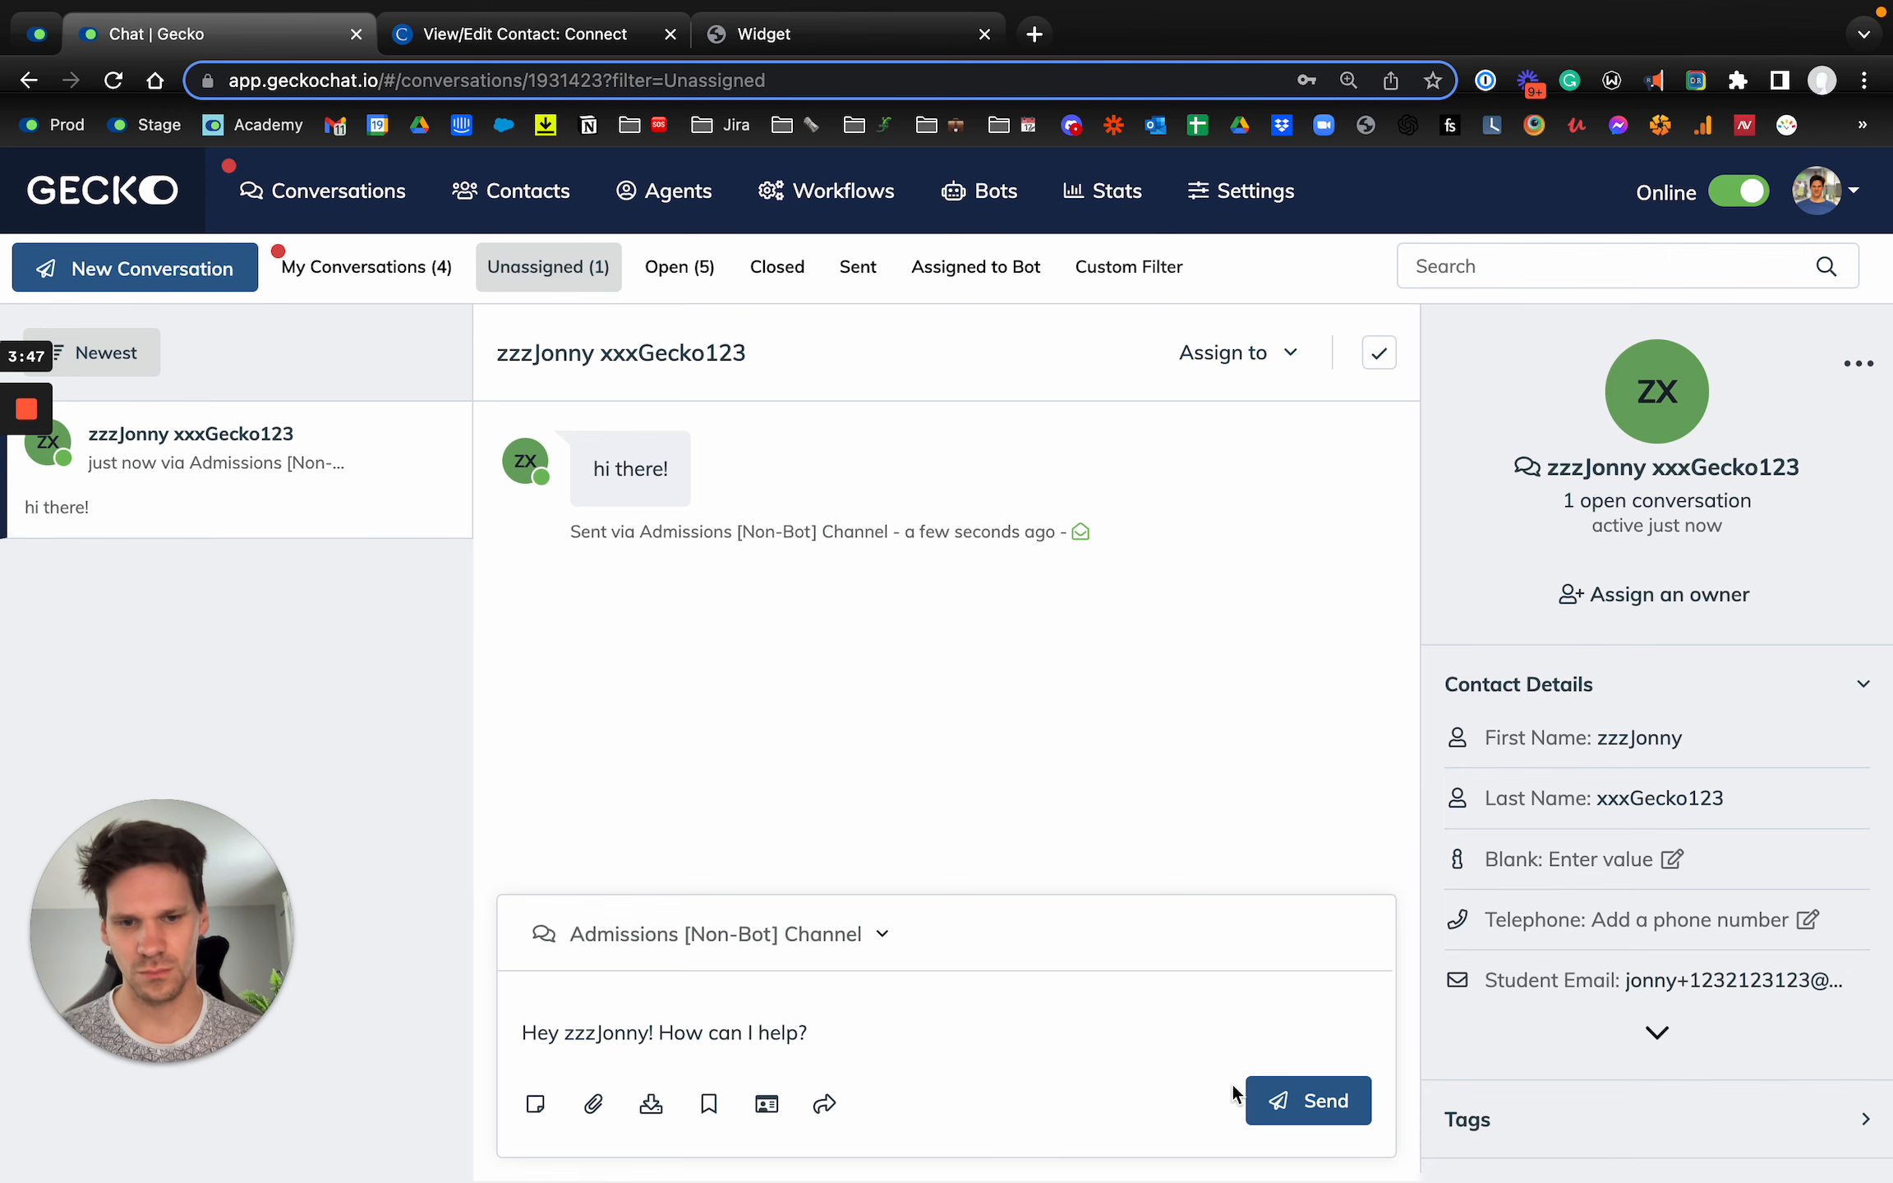
click(1268, 1099)
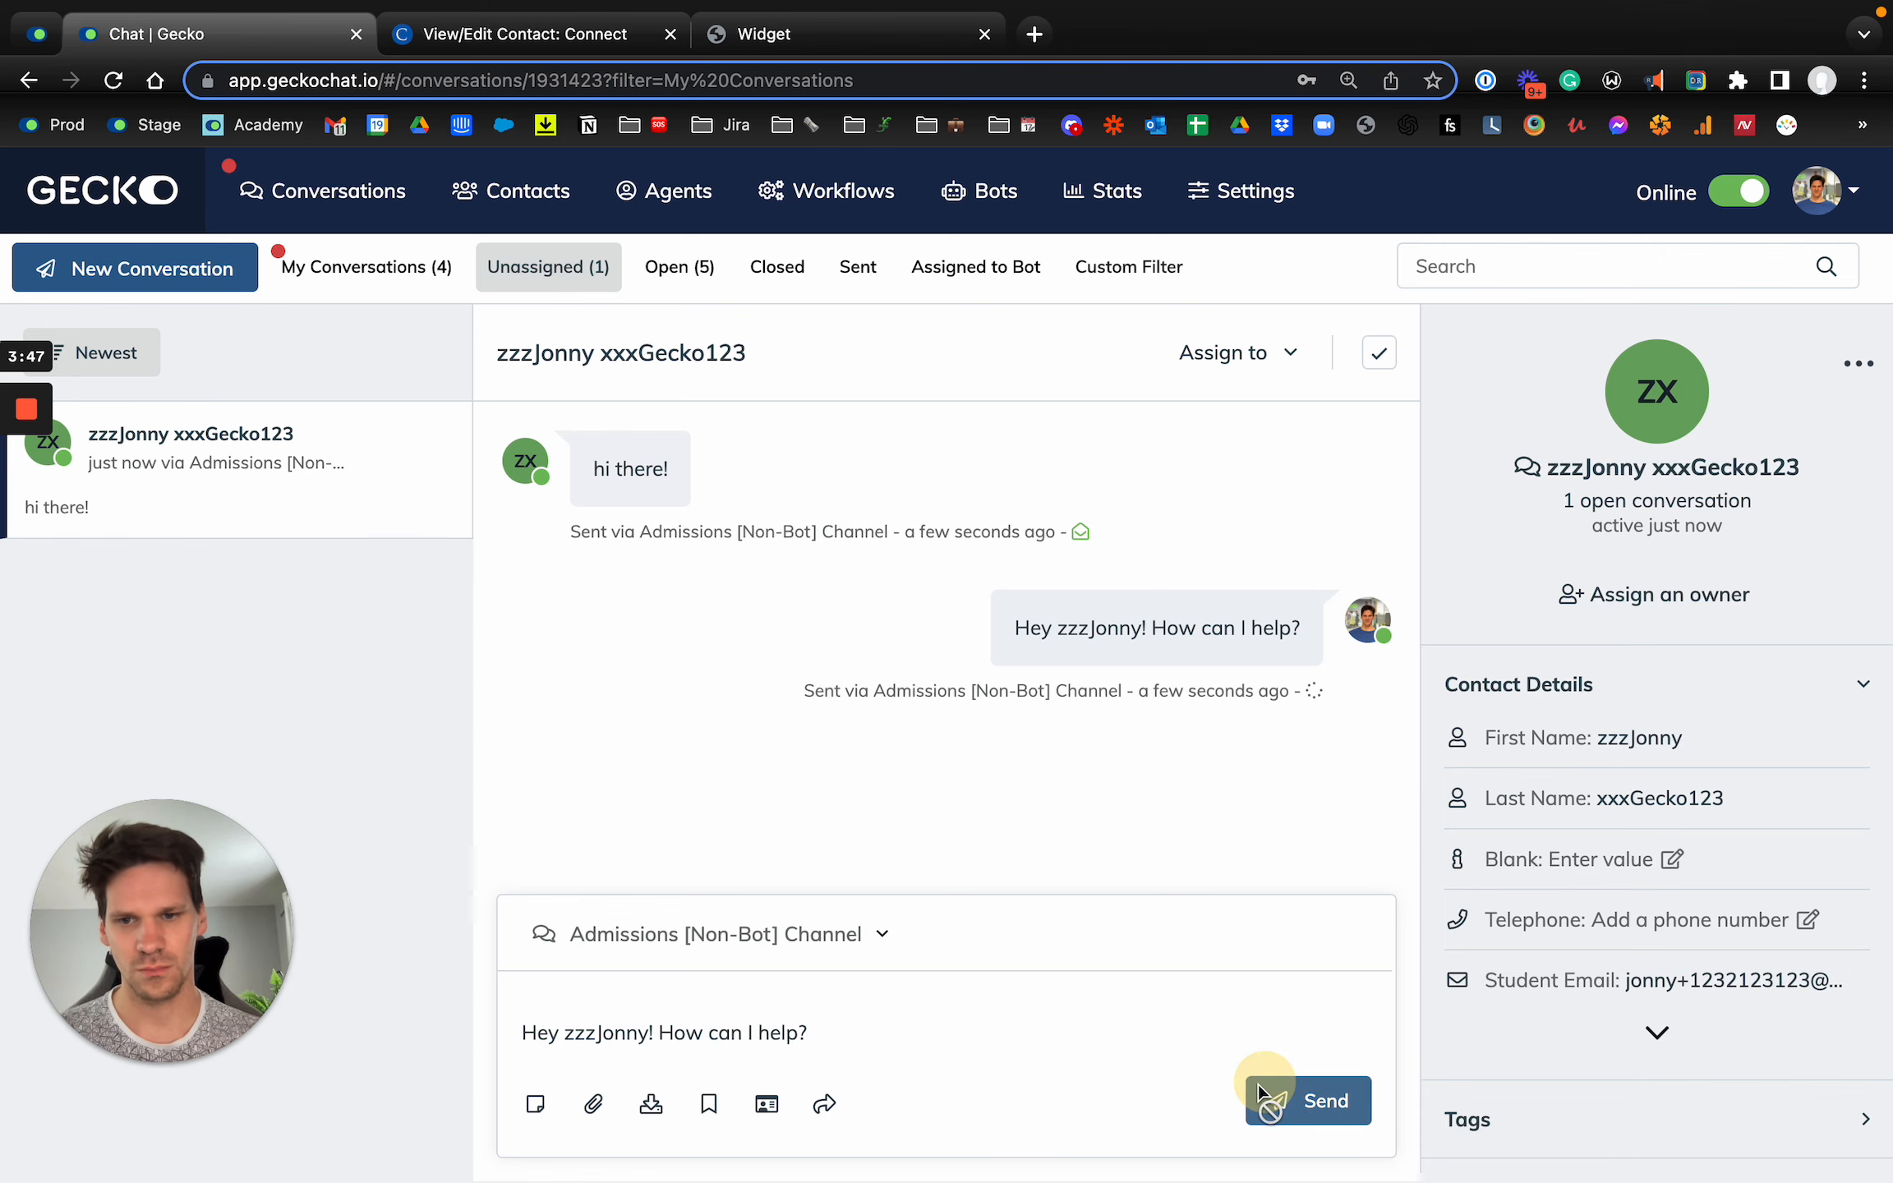
click(821, 33)
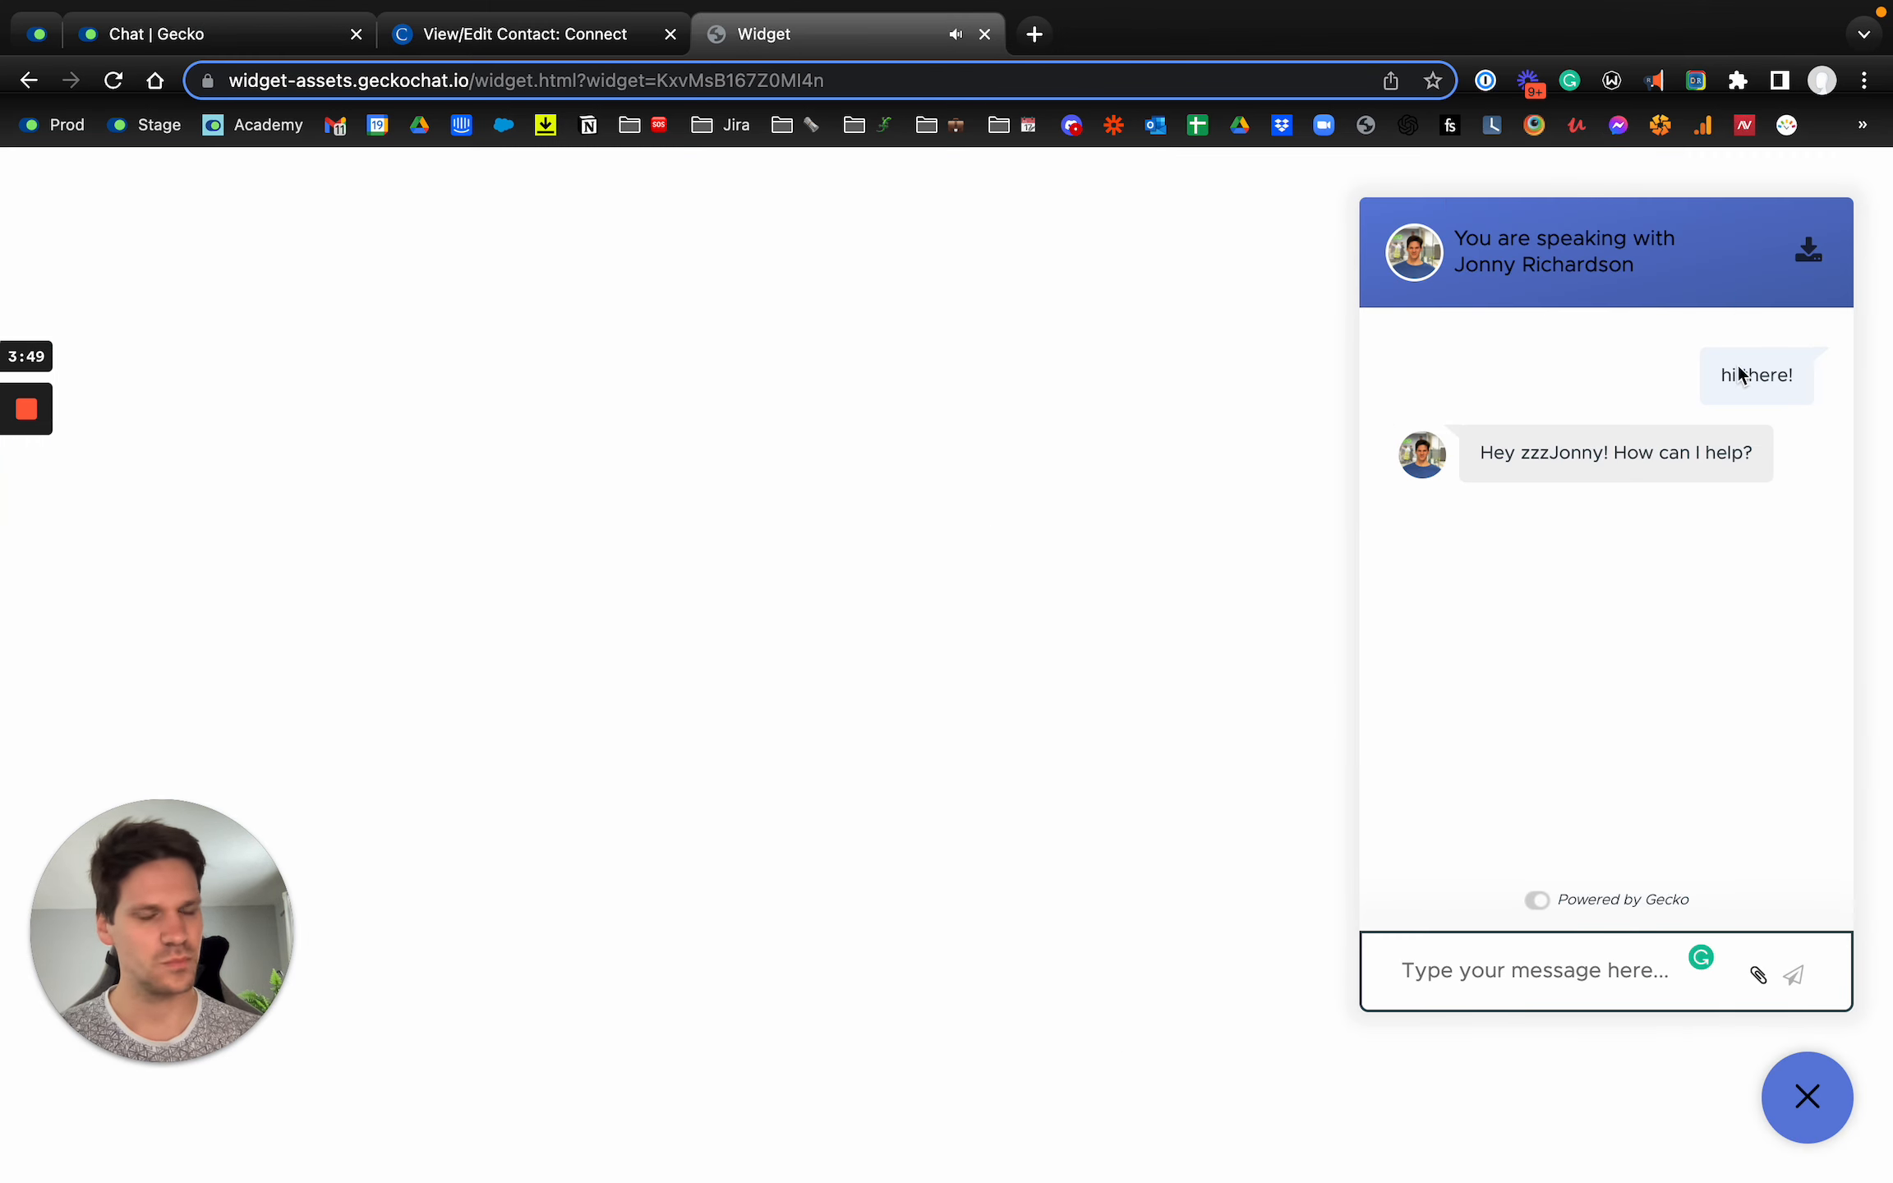
Step: Return to Gecko Chat, set the contact's Multi Checkbox N field to One, two and three, and save it
click(262, 30)
click(1652, 1032)
scroll(1690, 908, down, 10)
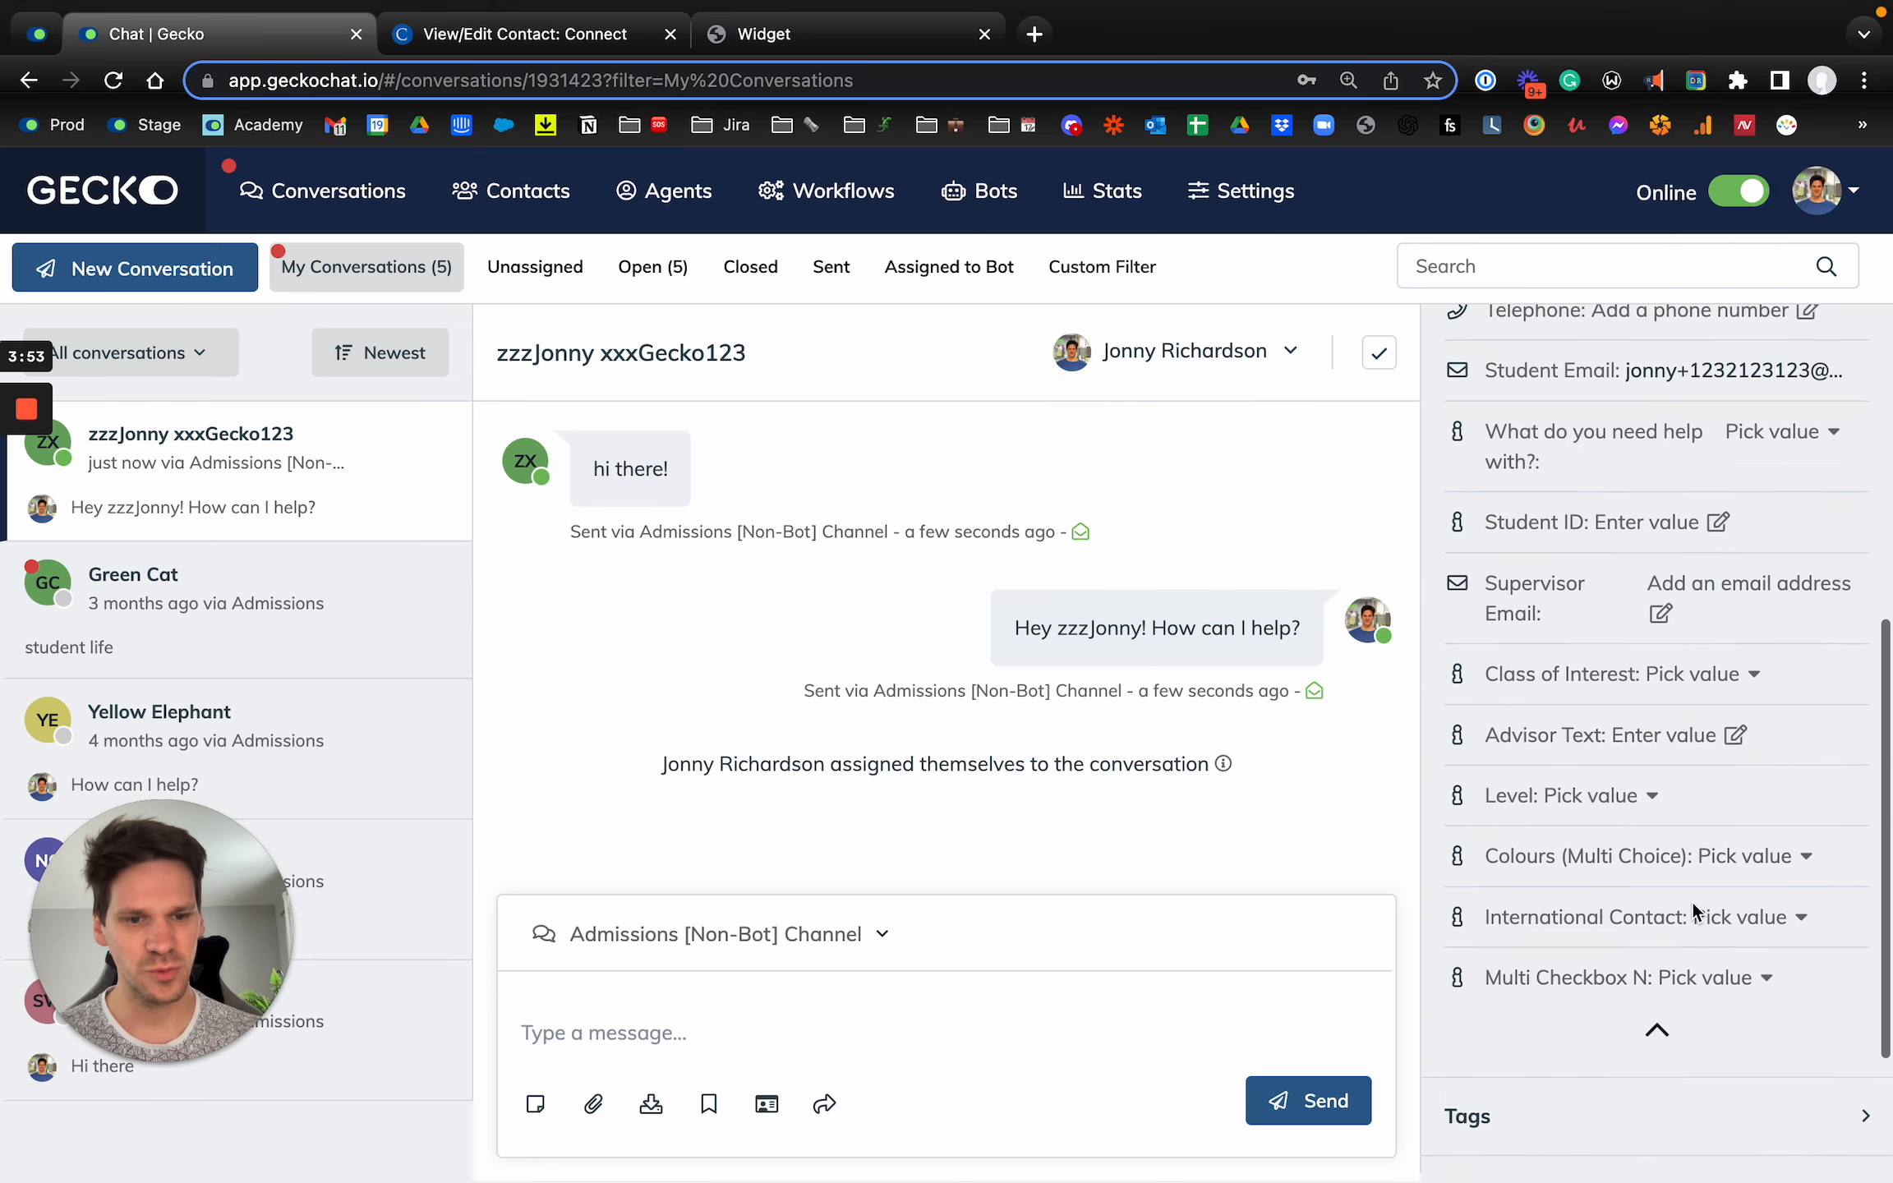
click(1717, 766)
click(1550, 879)
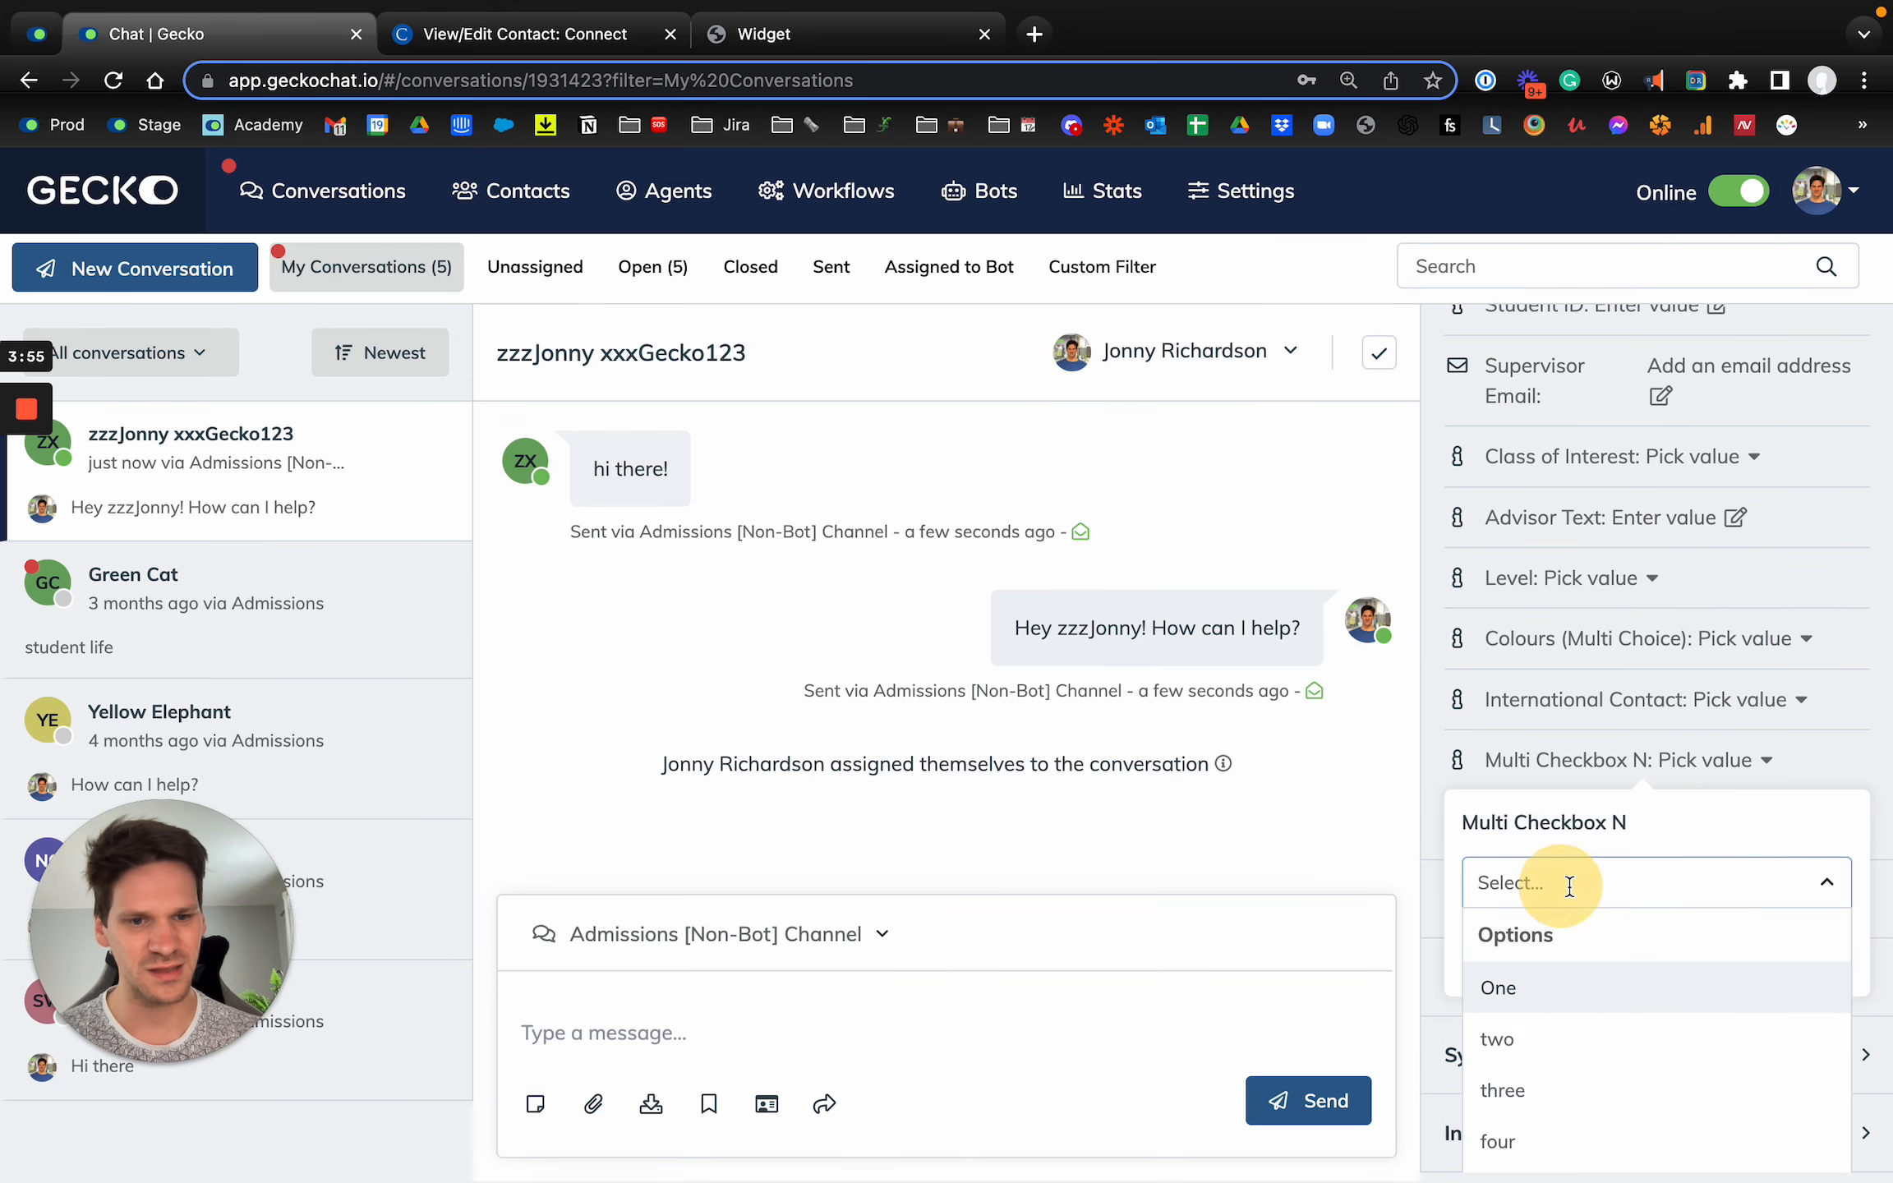
click(1573, 1009)
click(1623, 877)
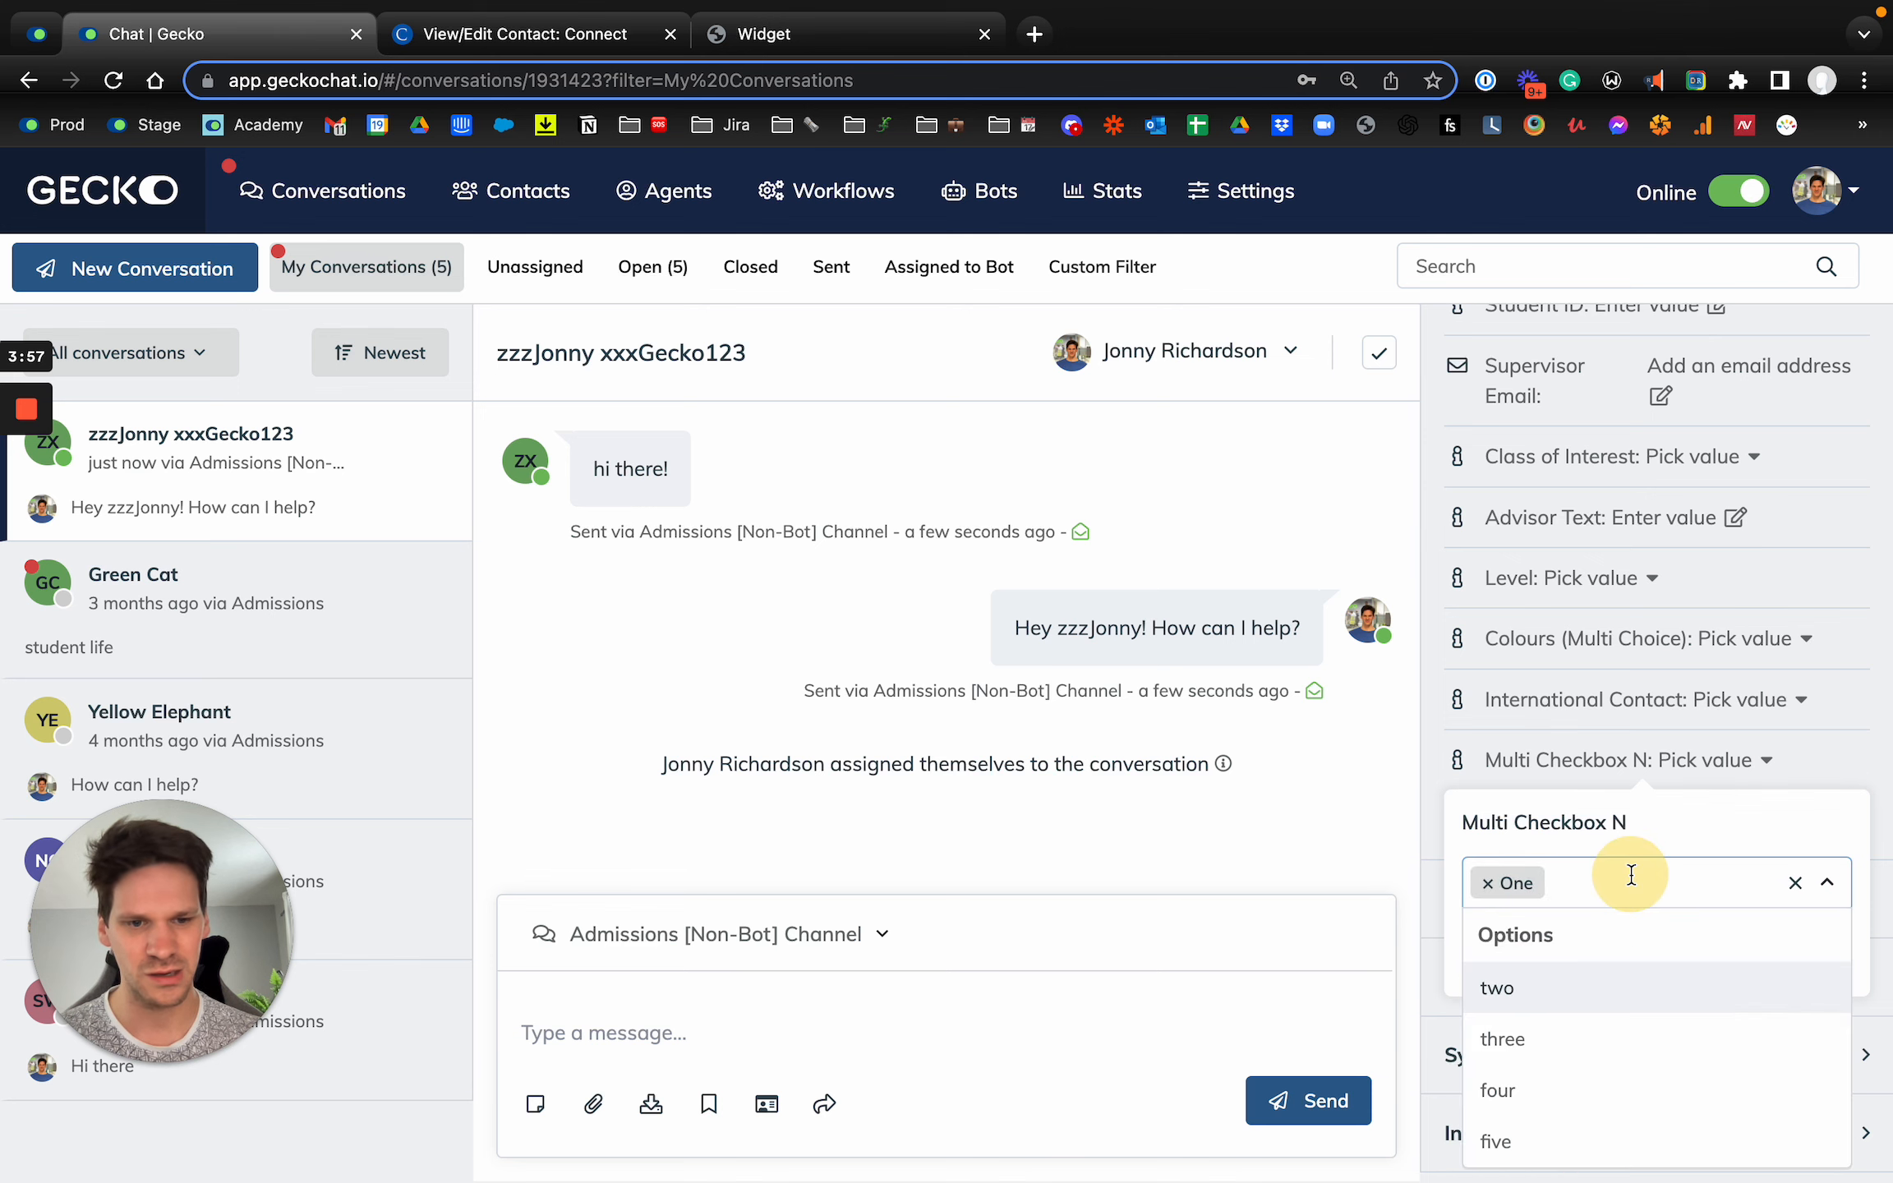
click(1545, 988)
click(1661, 900)
click(1576, 990)
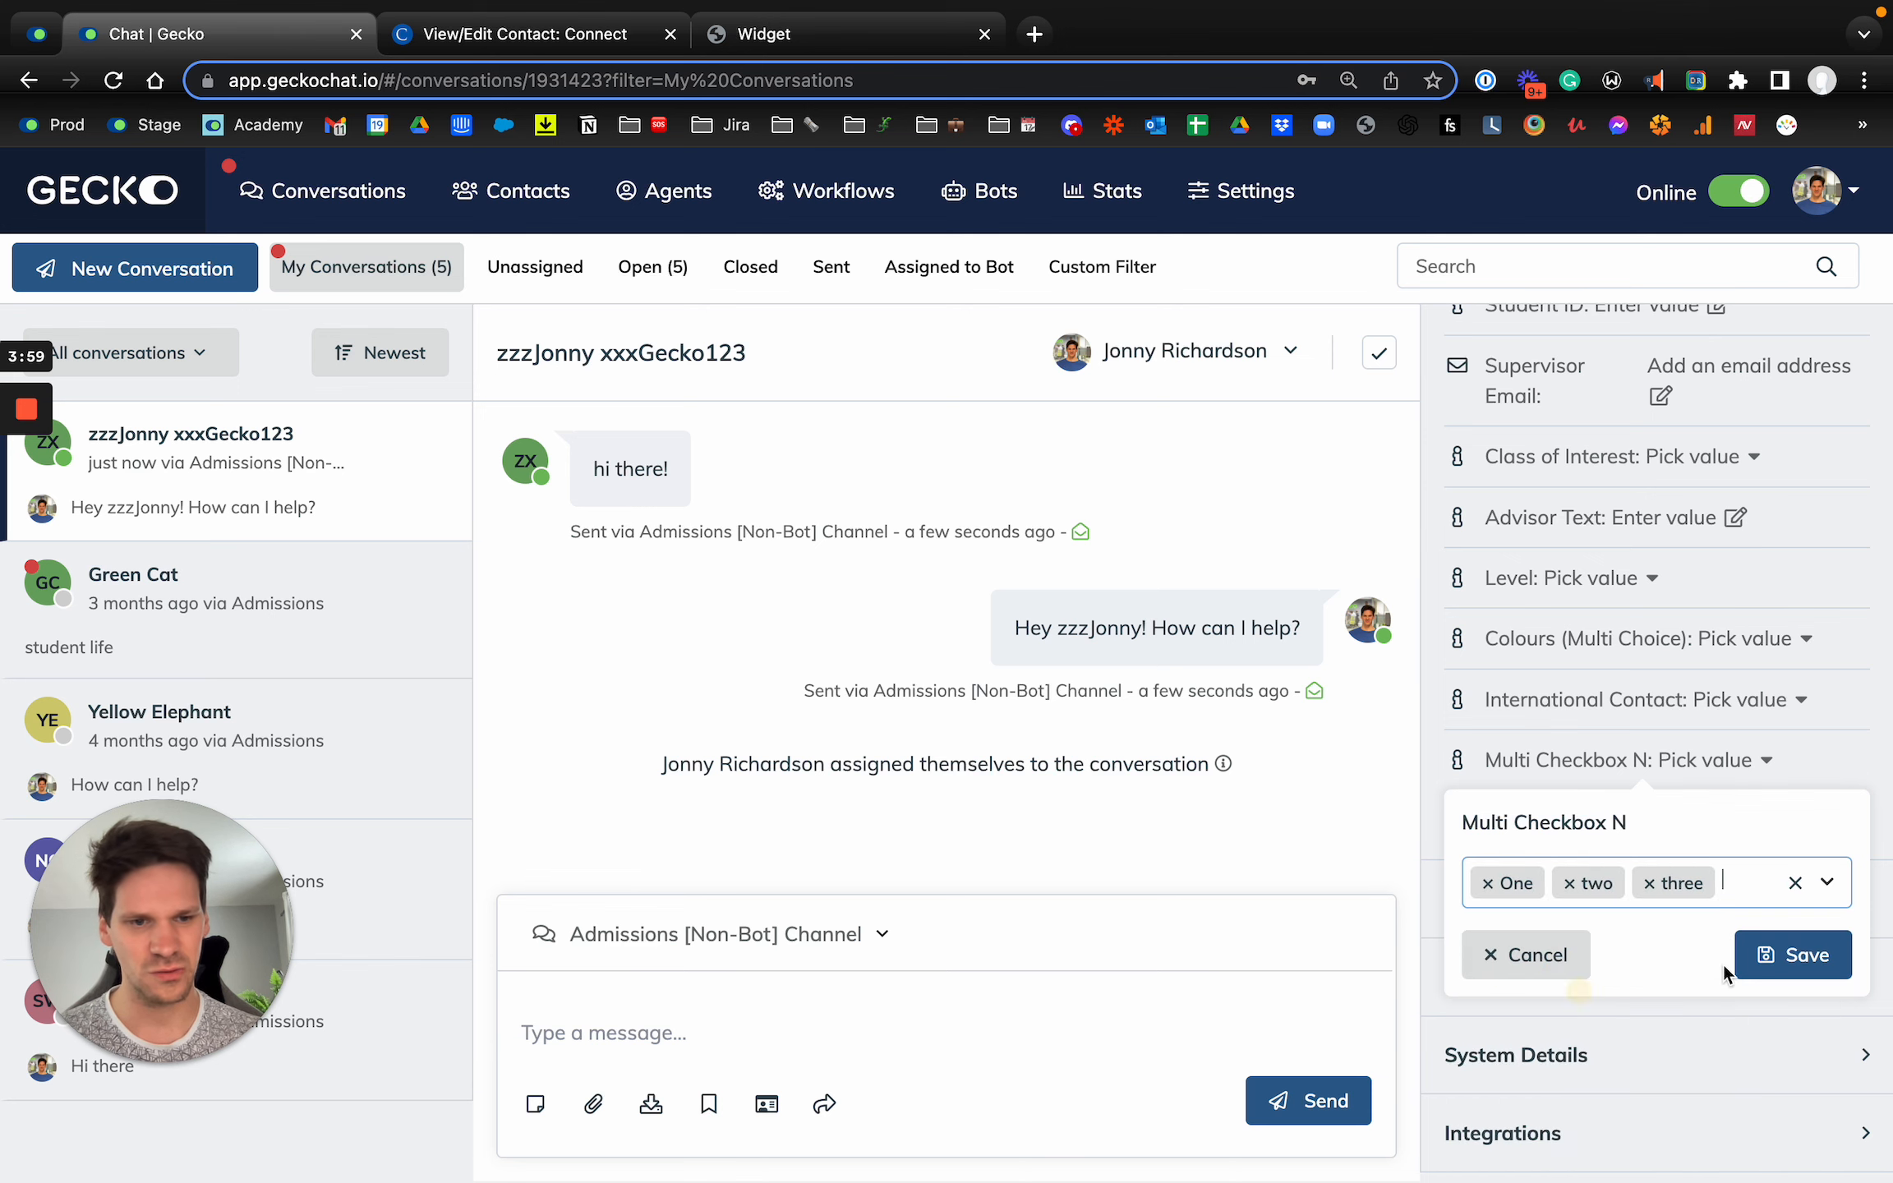
click(1733, 959)
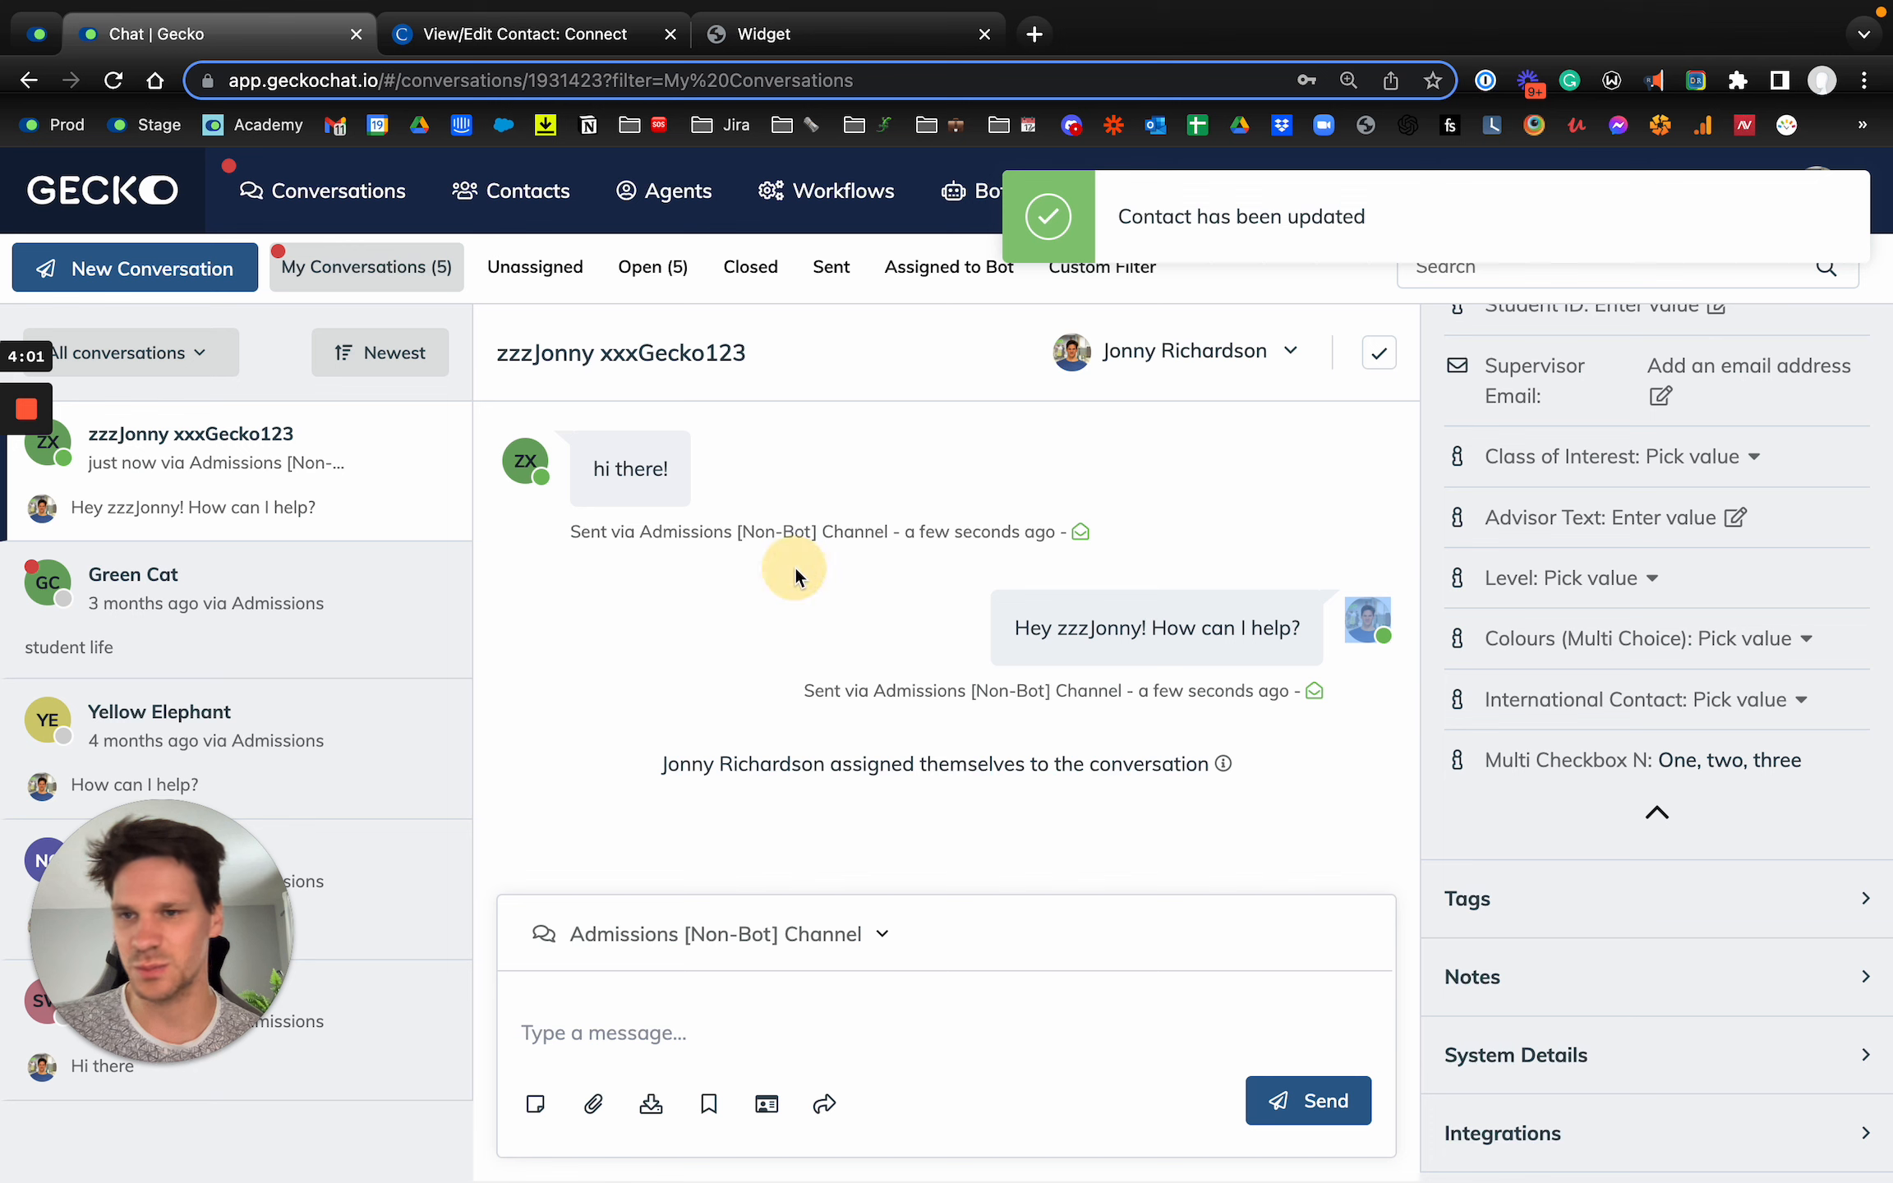
Step: Close the test conversation and open it from the list of closed conversations
mouse_move(435, 444)
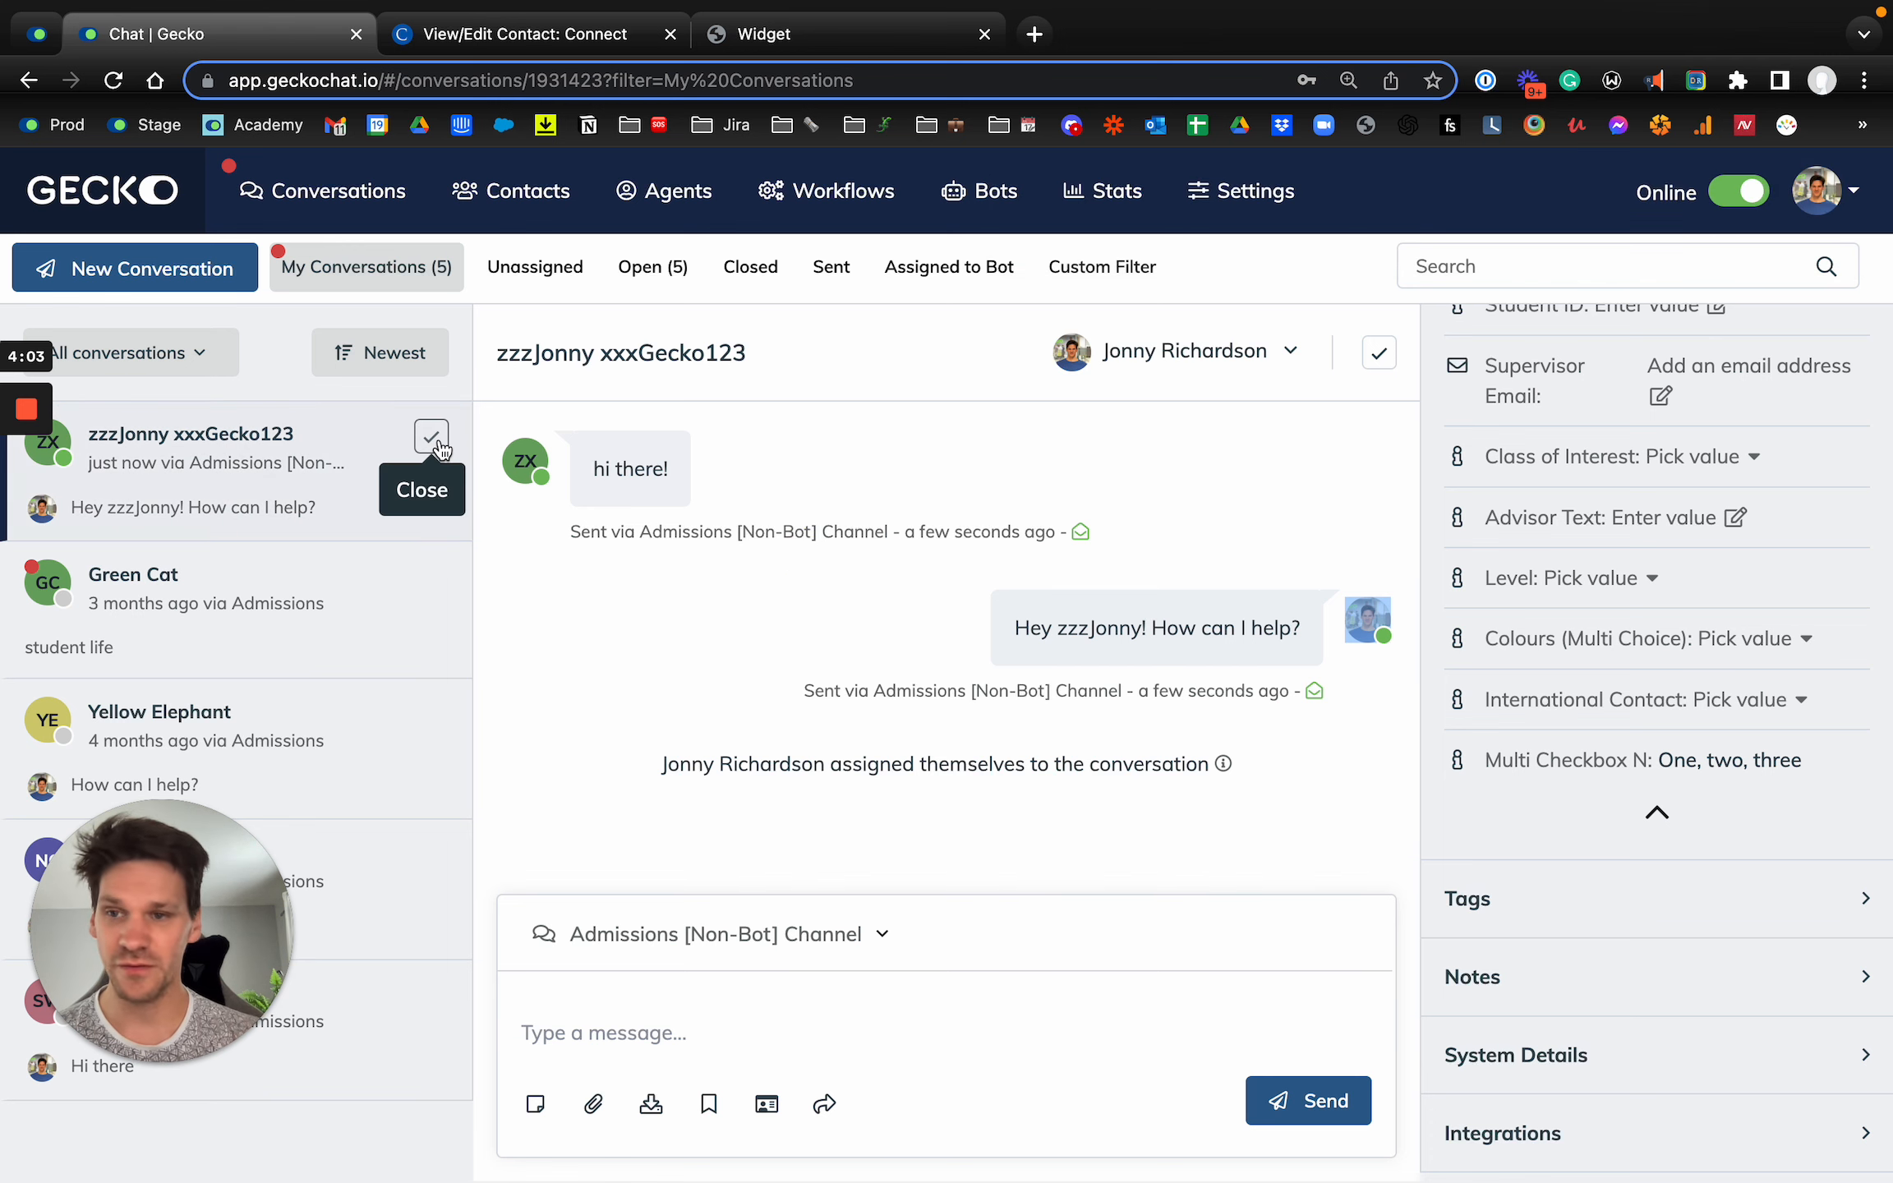
click(433, 446)
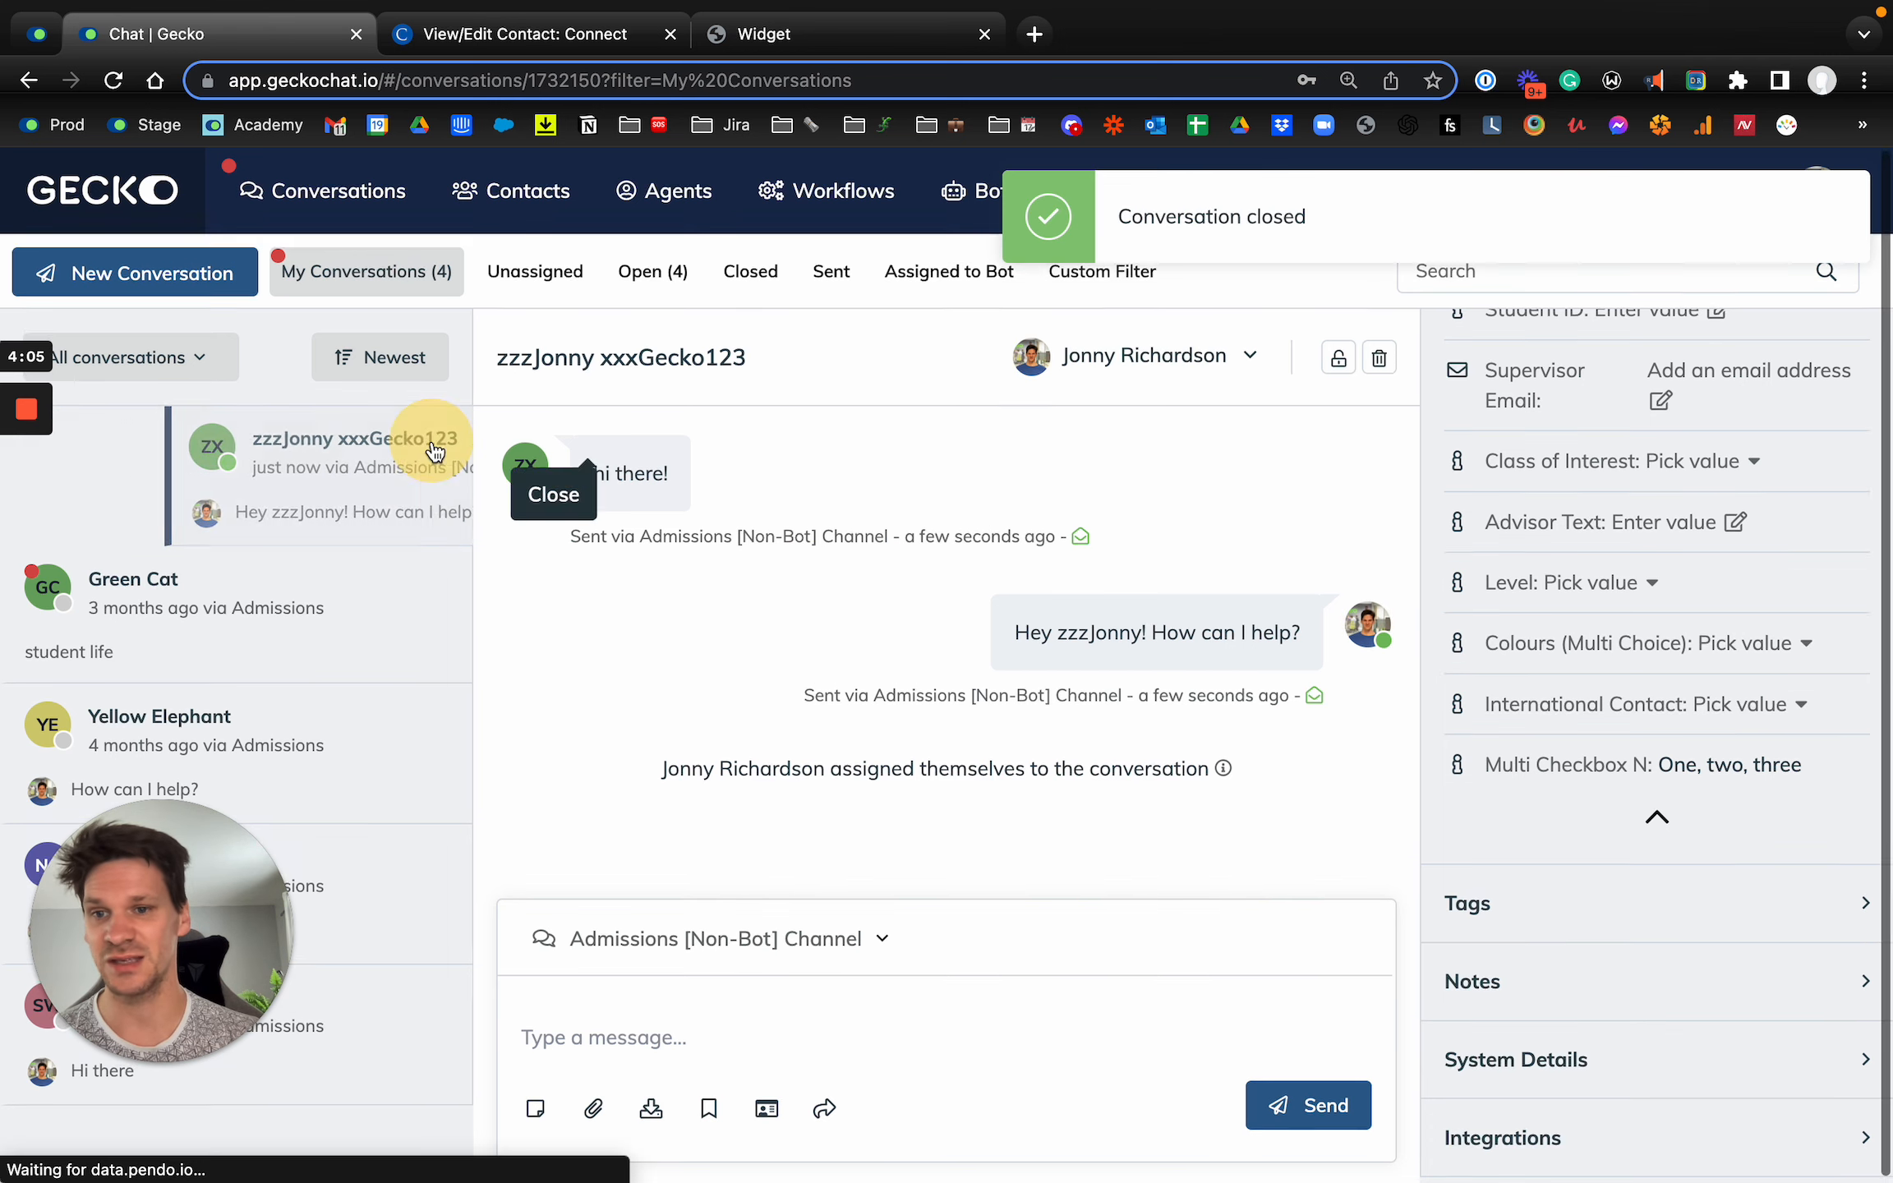
click(750, 267)
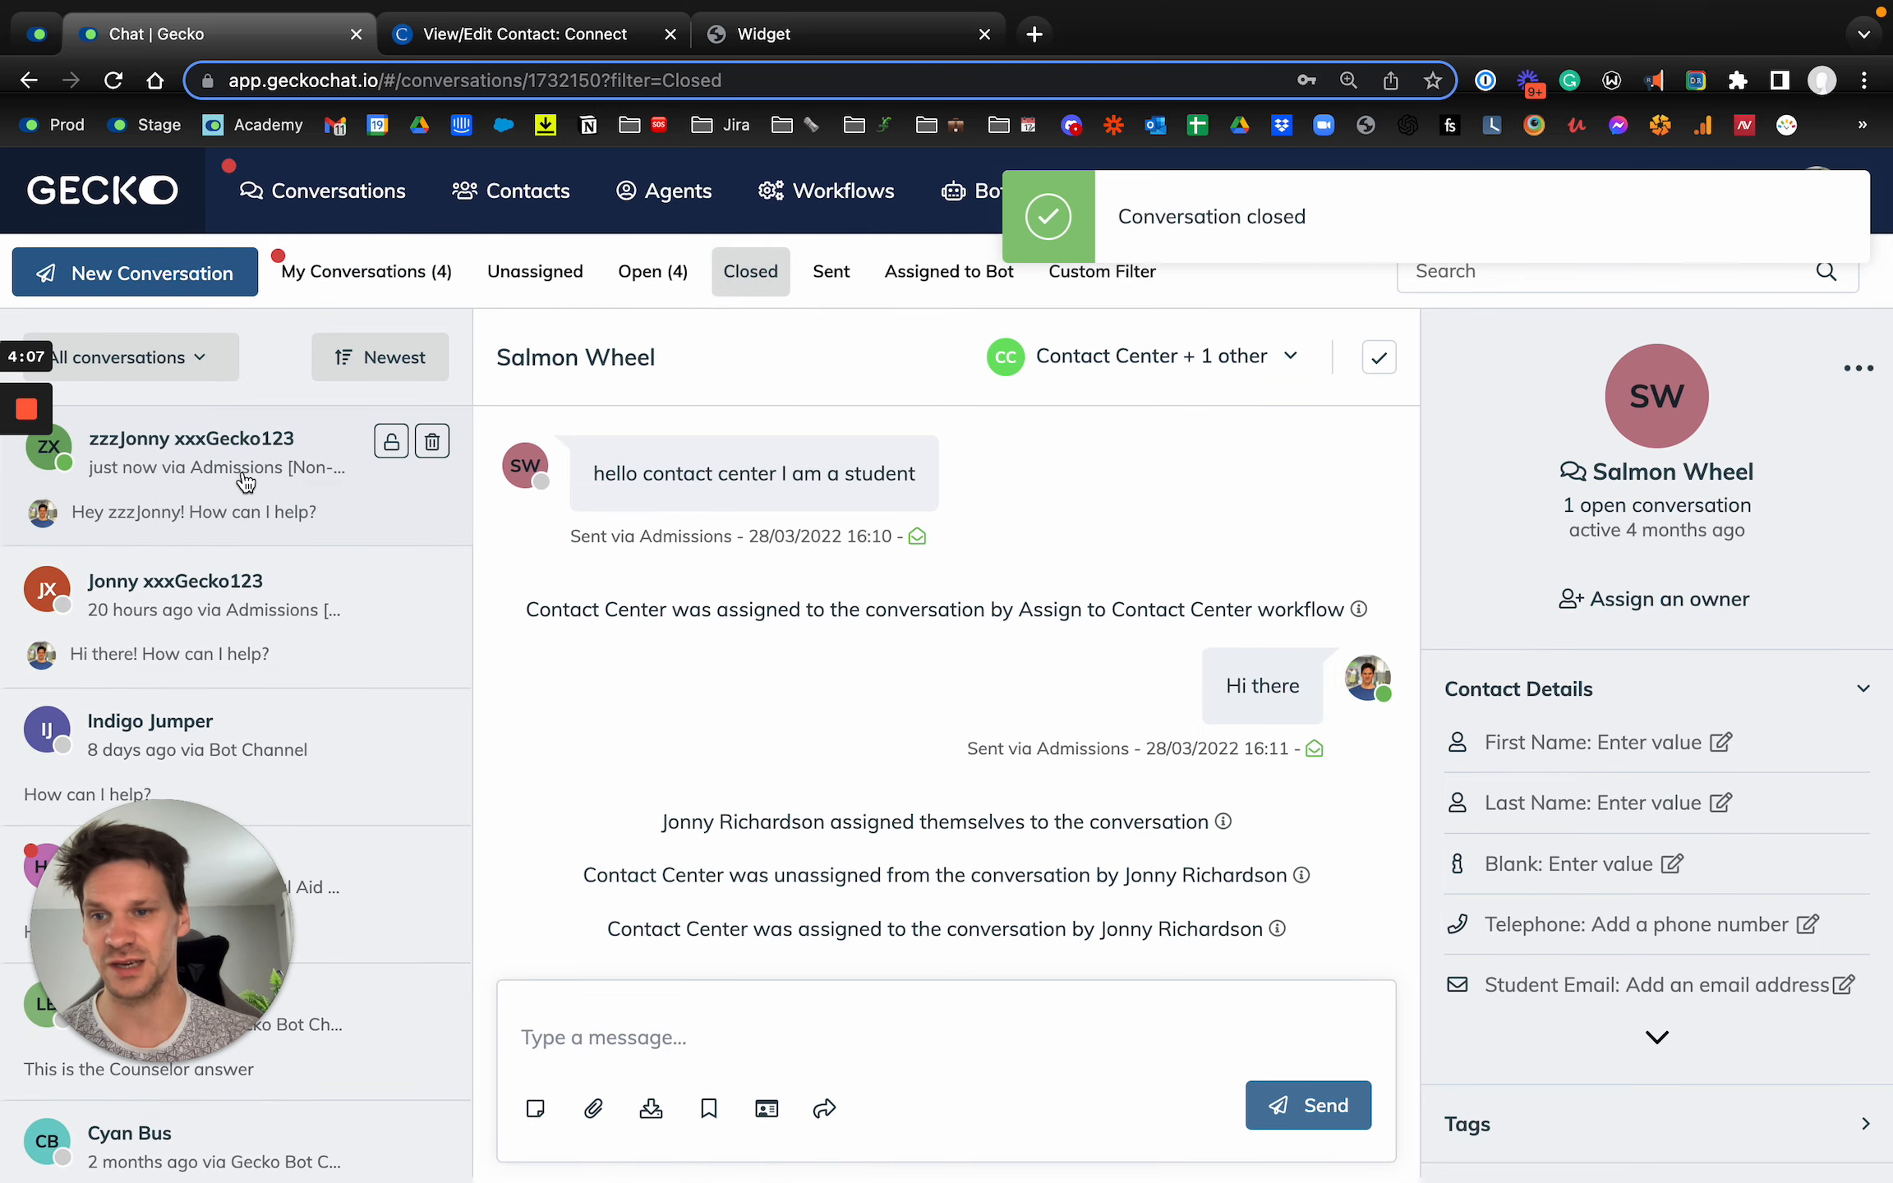
click(279, 472)
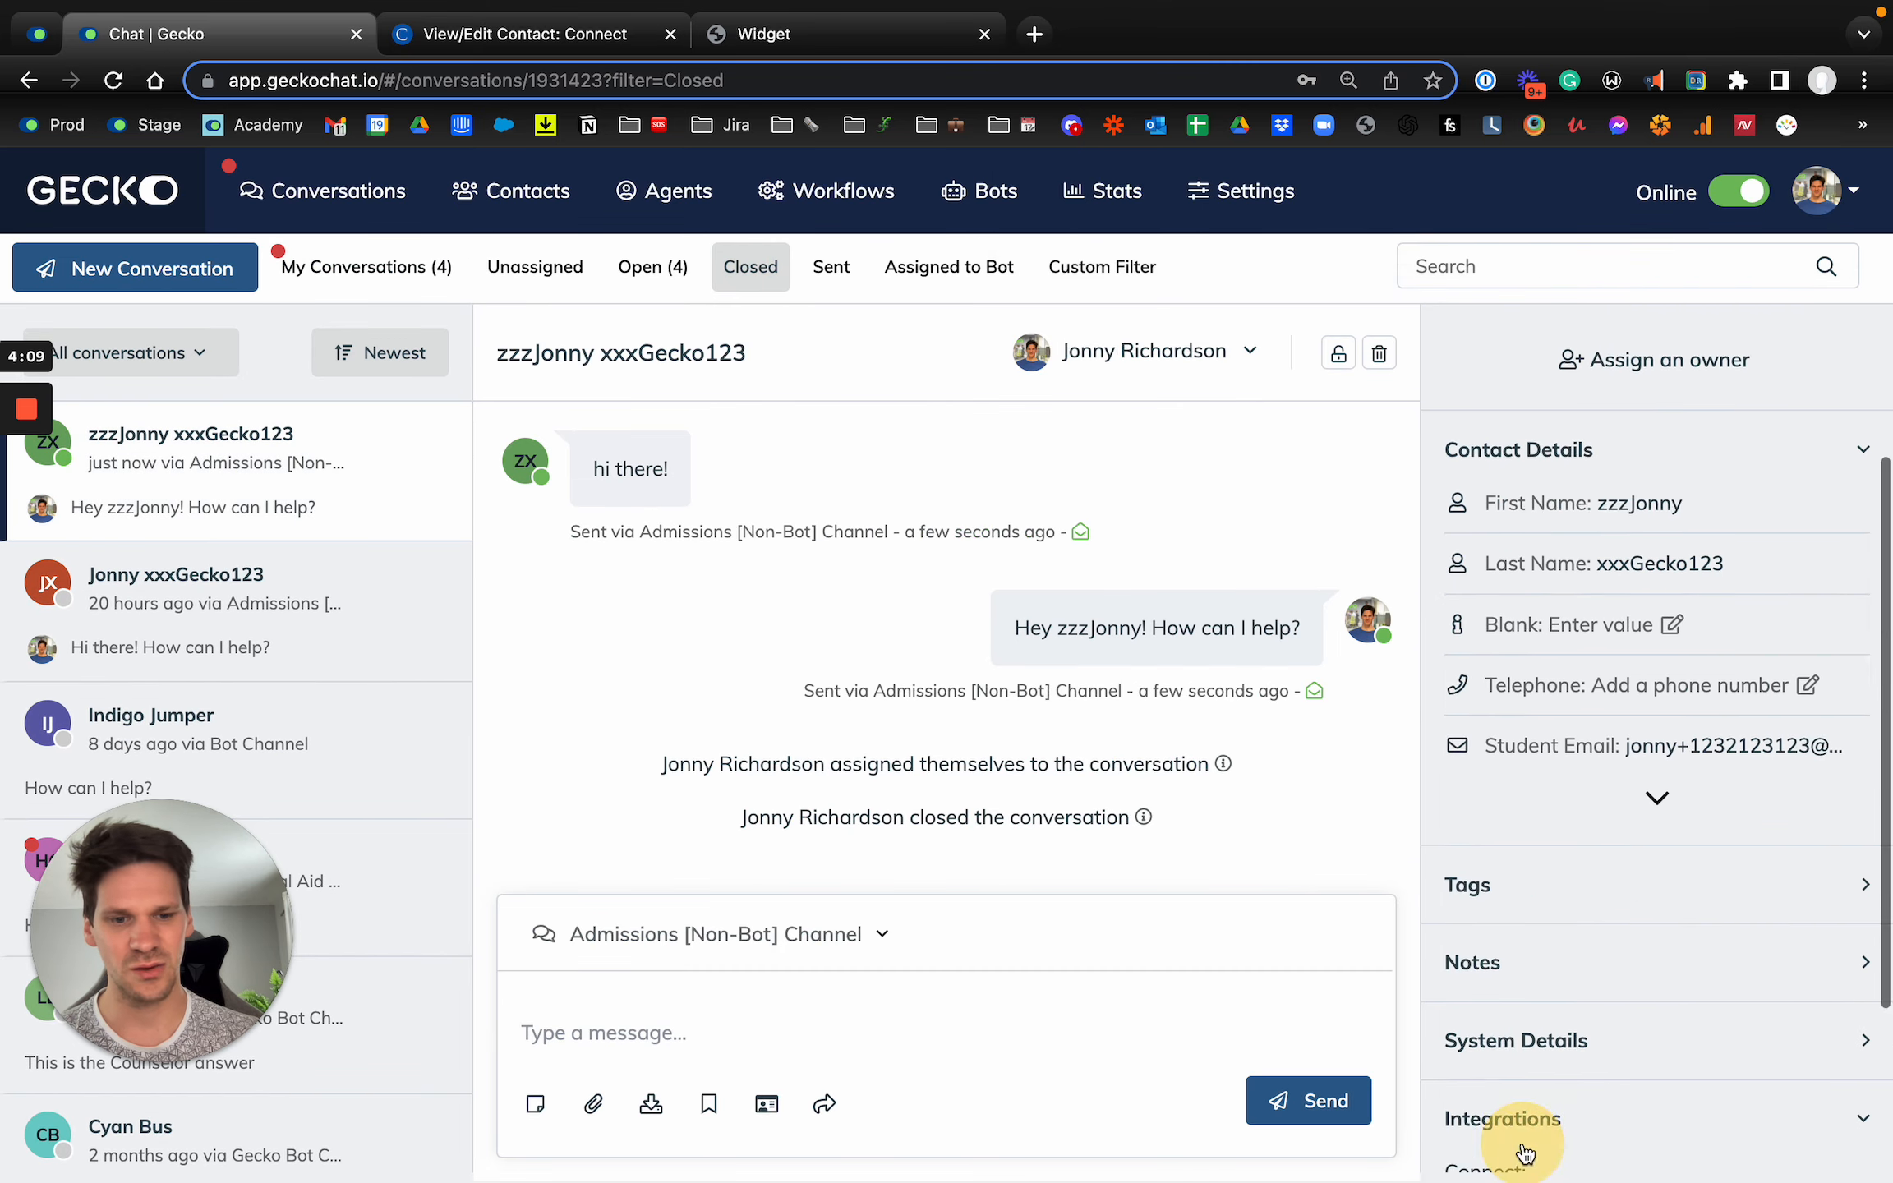
Step: Check the contact's integration details for the Connect sync status and contact ID
click(1525, 1143)
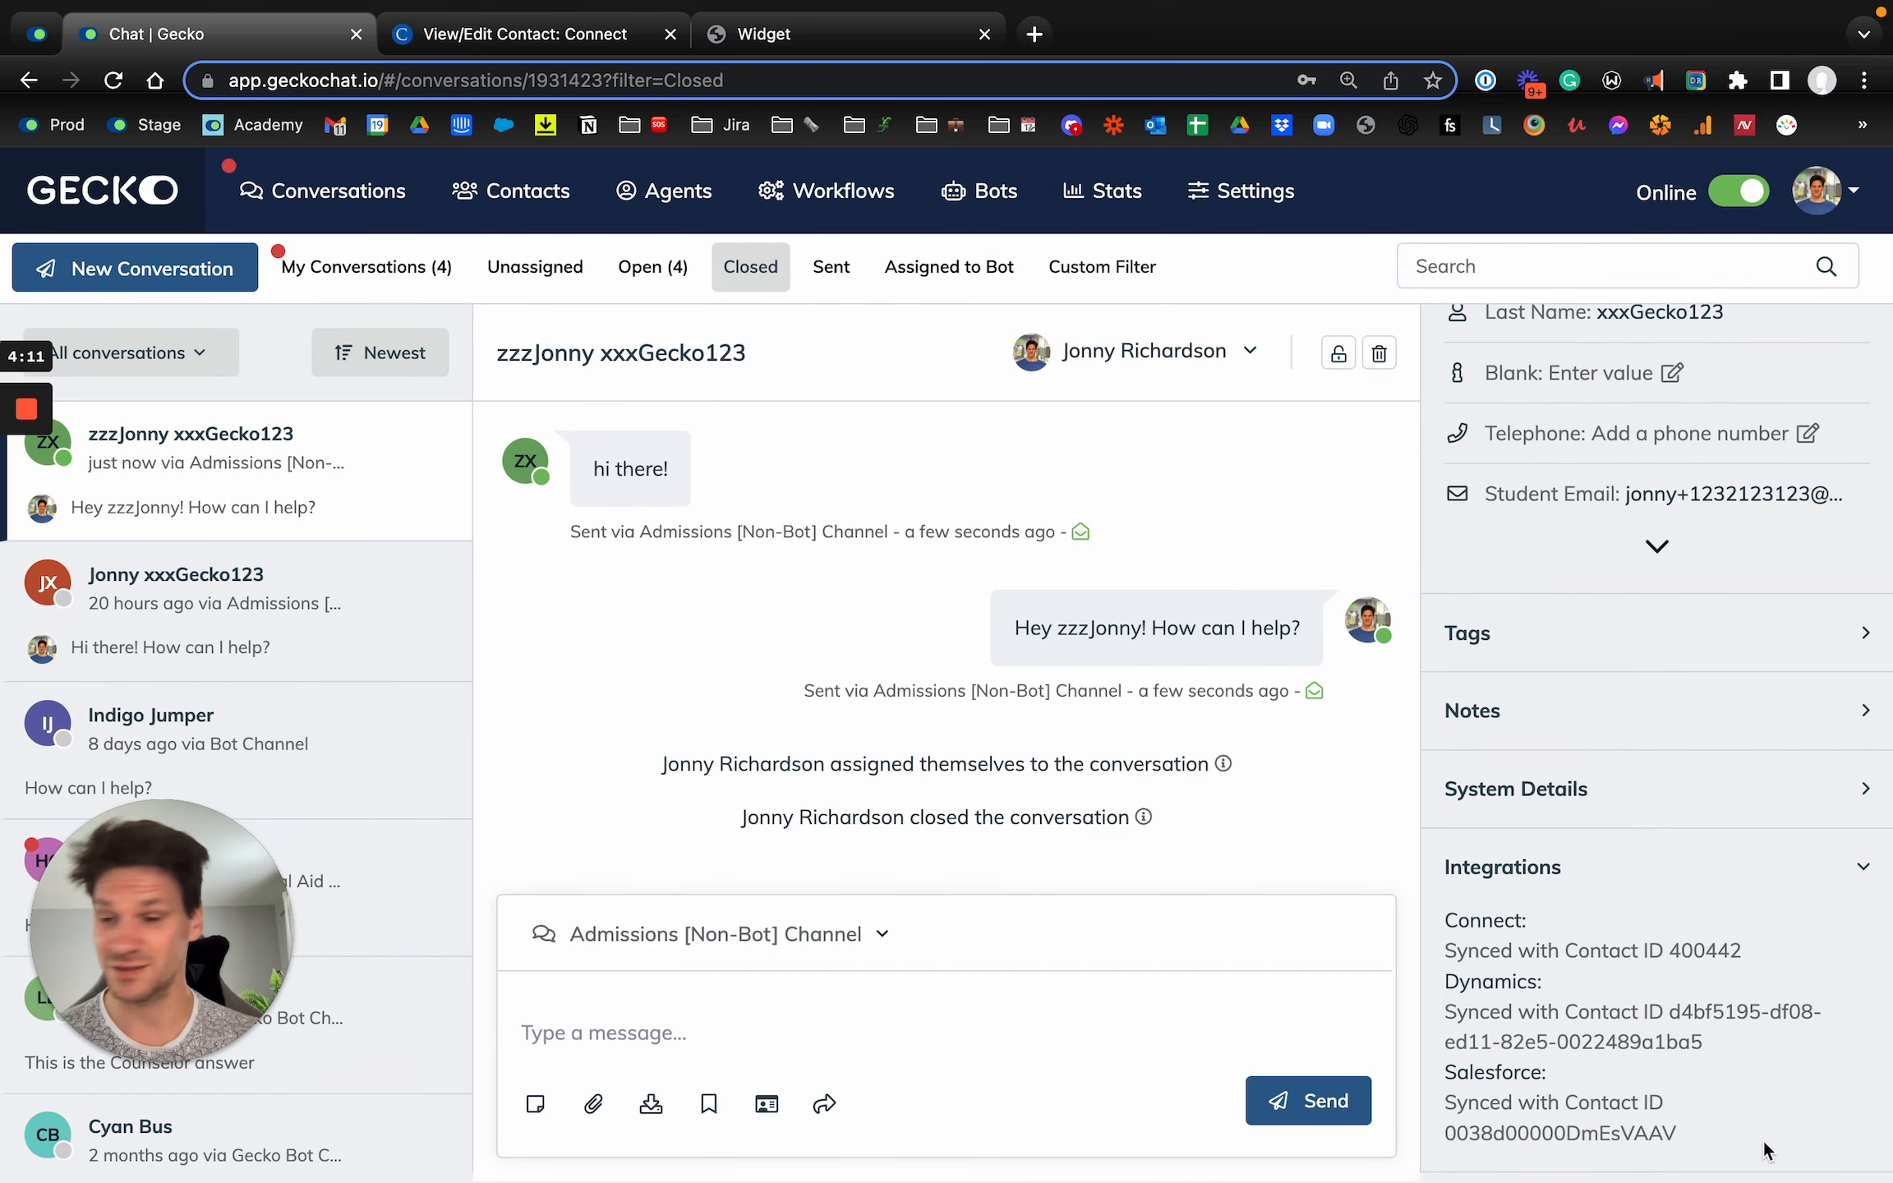
scroll(1764, 1142, up, 1)
scroll(1770, 1099, up, 4)
scroll(1771, 1098, down, 1)
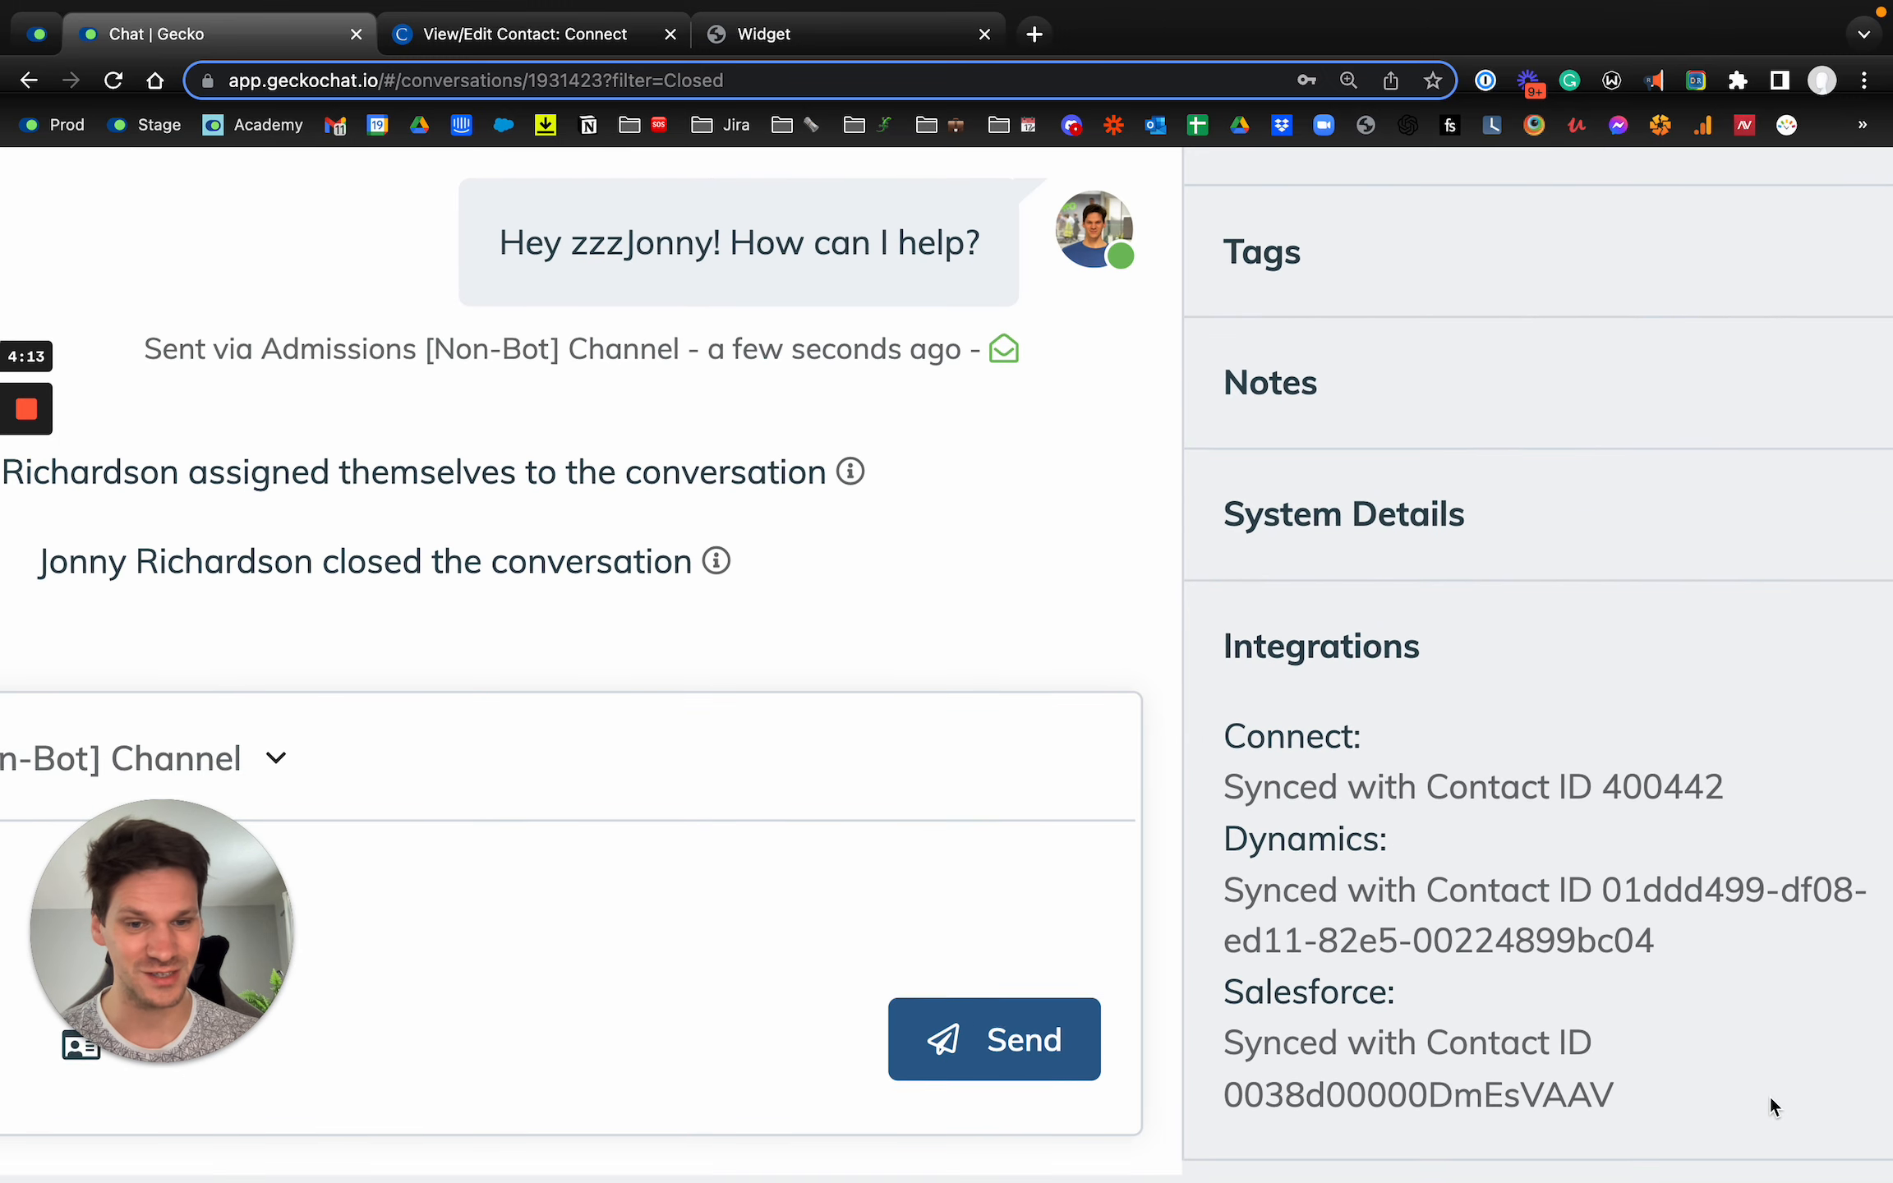
drag(1774, 785, 1229, 763)
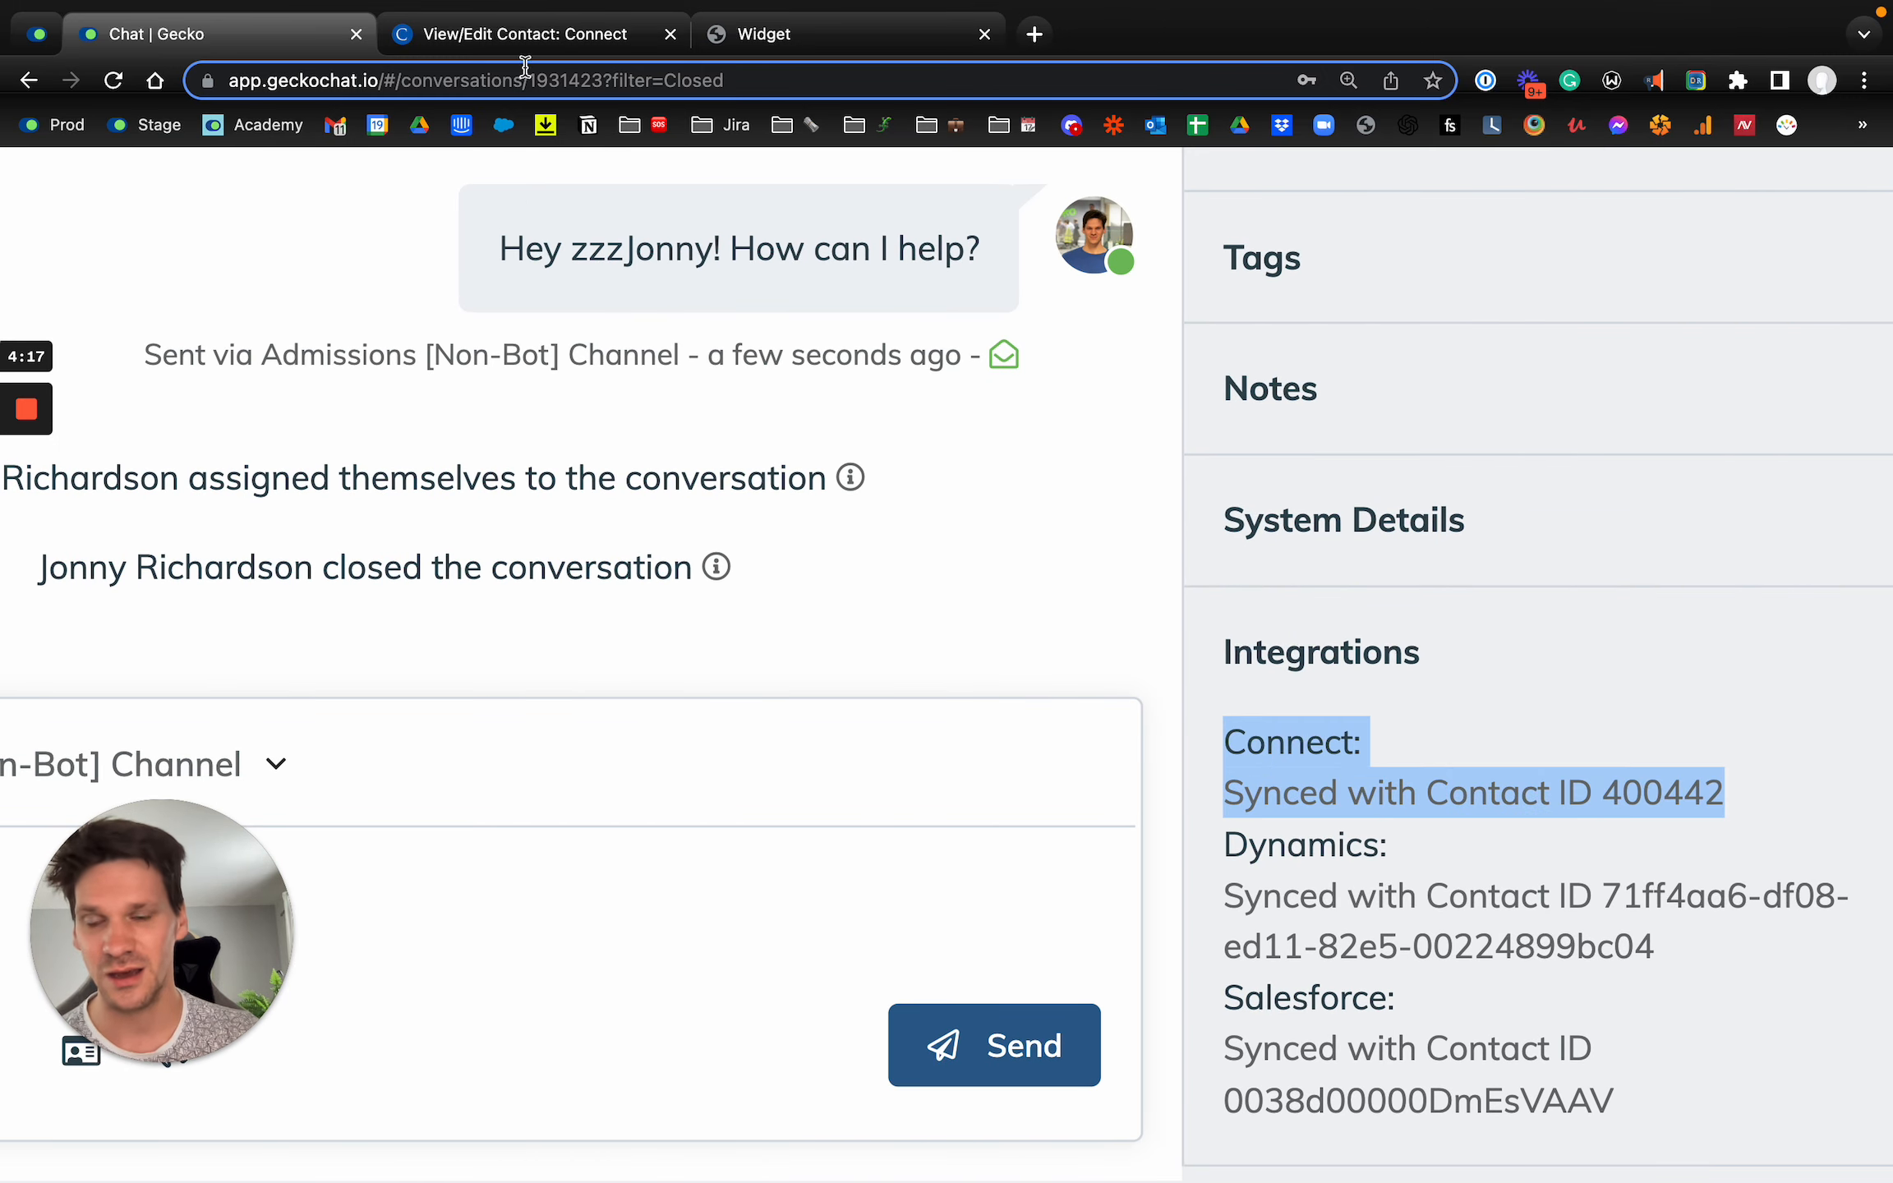
Step: Switch to Connect CRM and review the open contact's Multi Checkbox N field and communications area
click(510, 35)
click(892, 560)
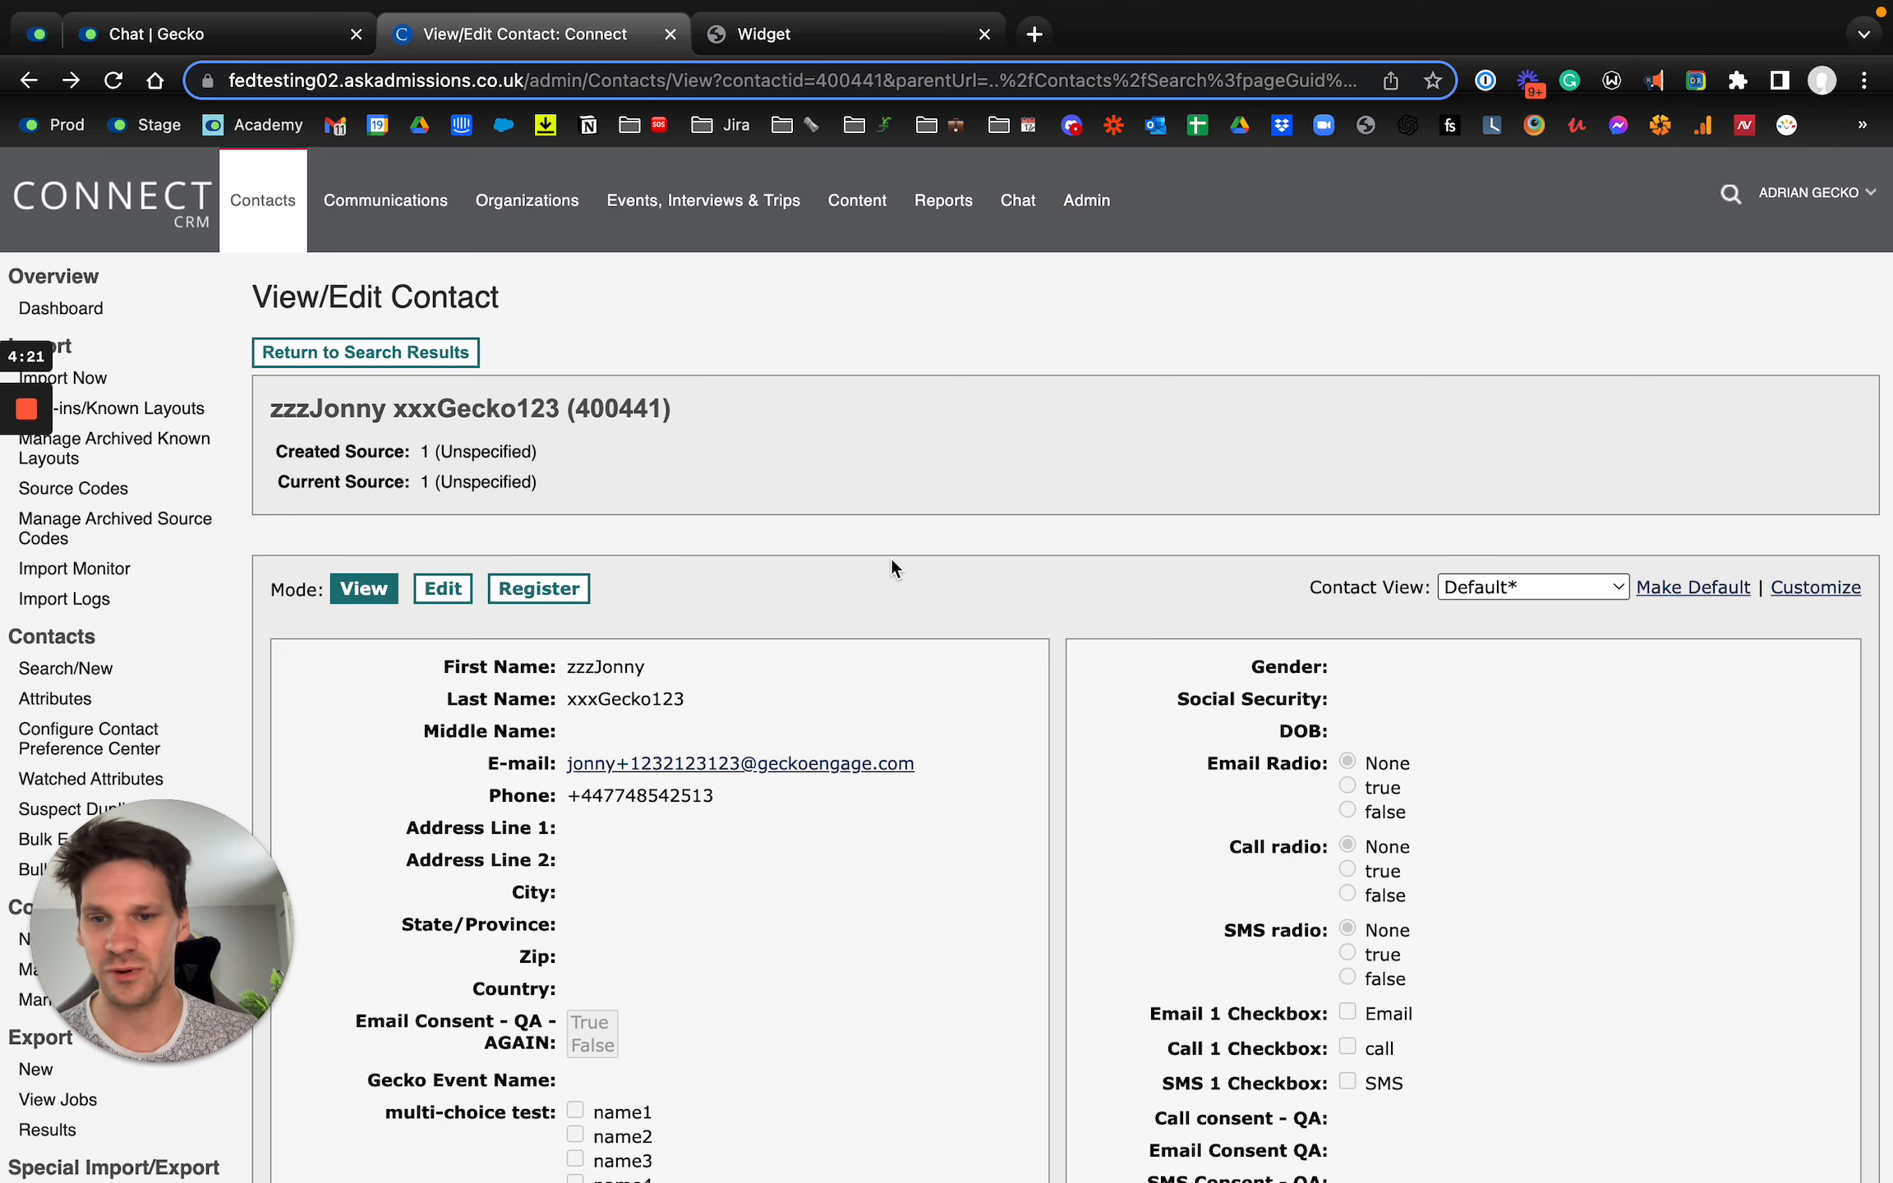
scroll(891, 558, down, 3)
scroll(892, 559, down, 10)
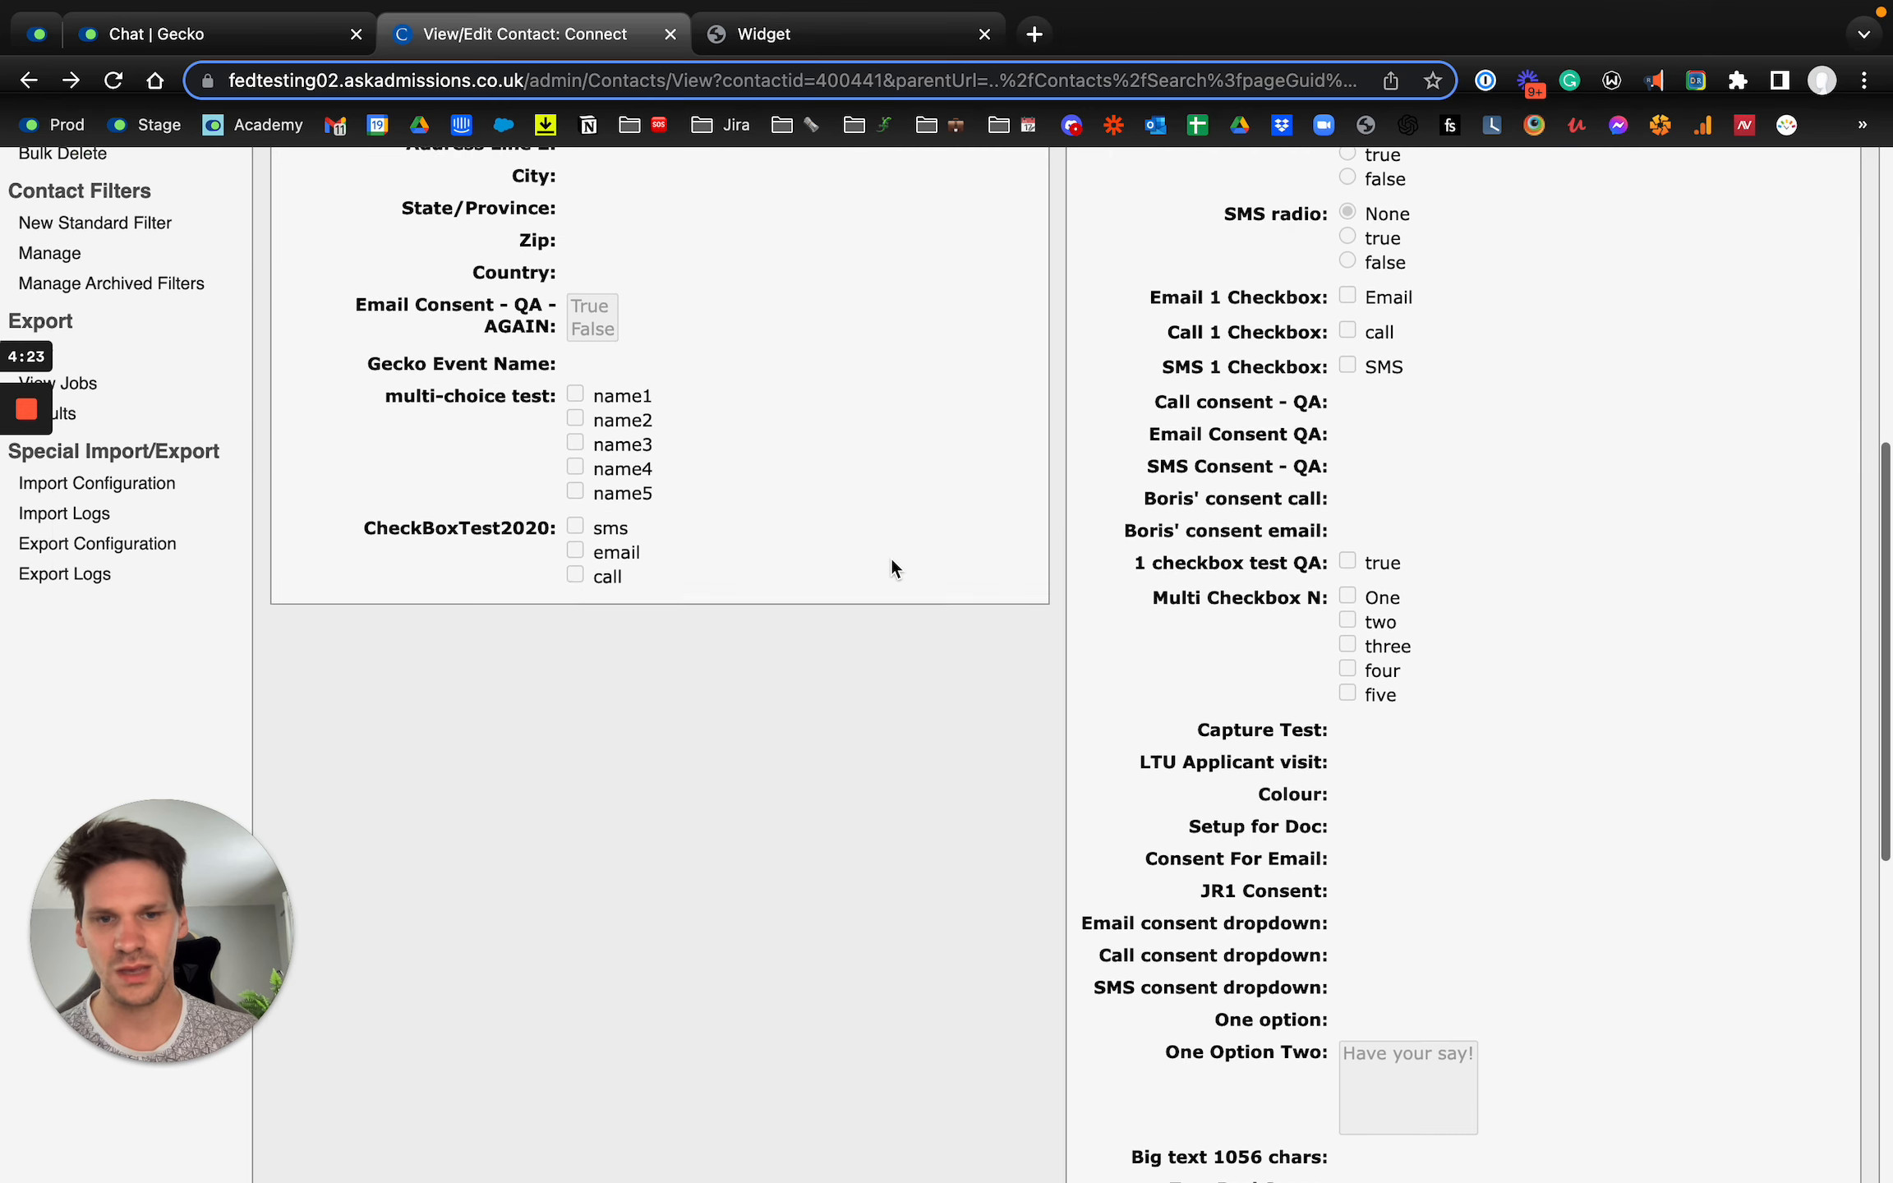
scroll(892, 561, down, 3)
scroll(892, 560, up, 8)
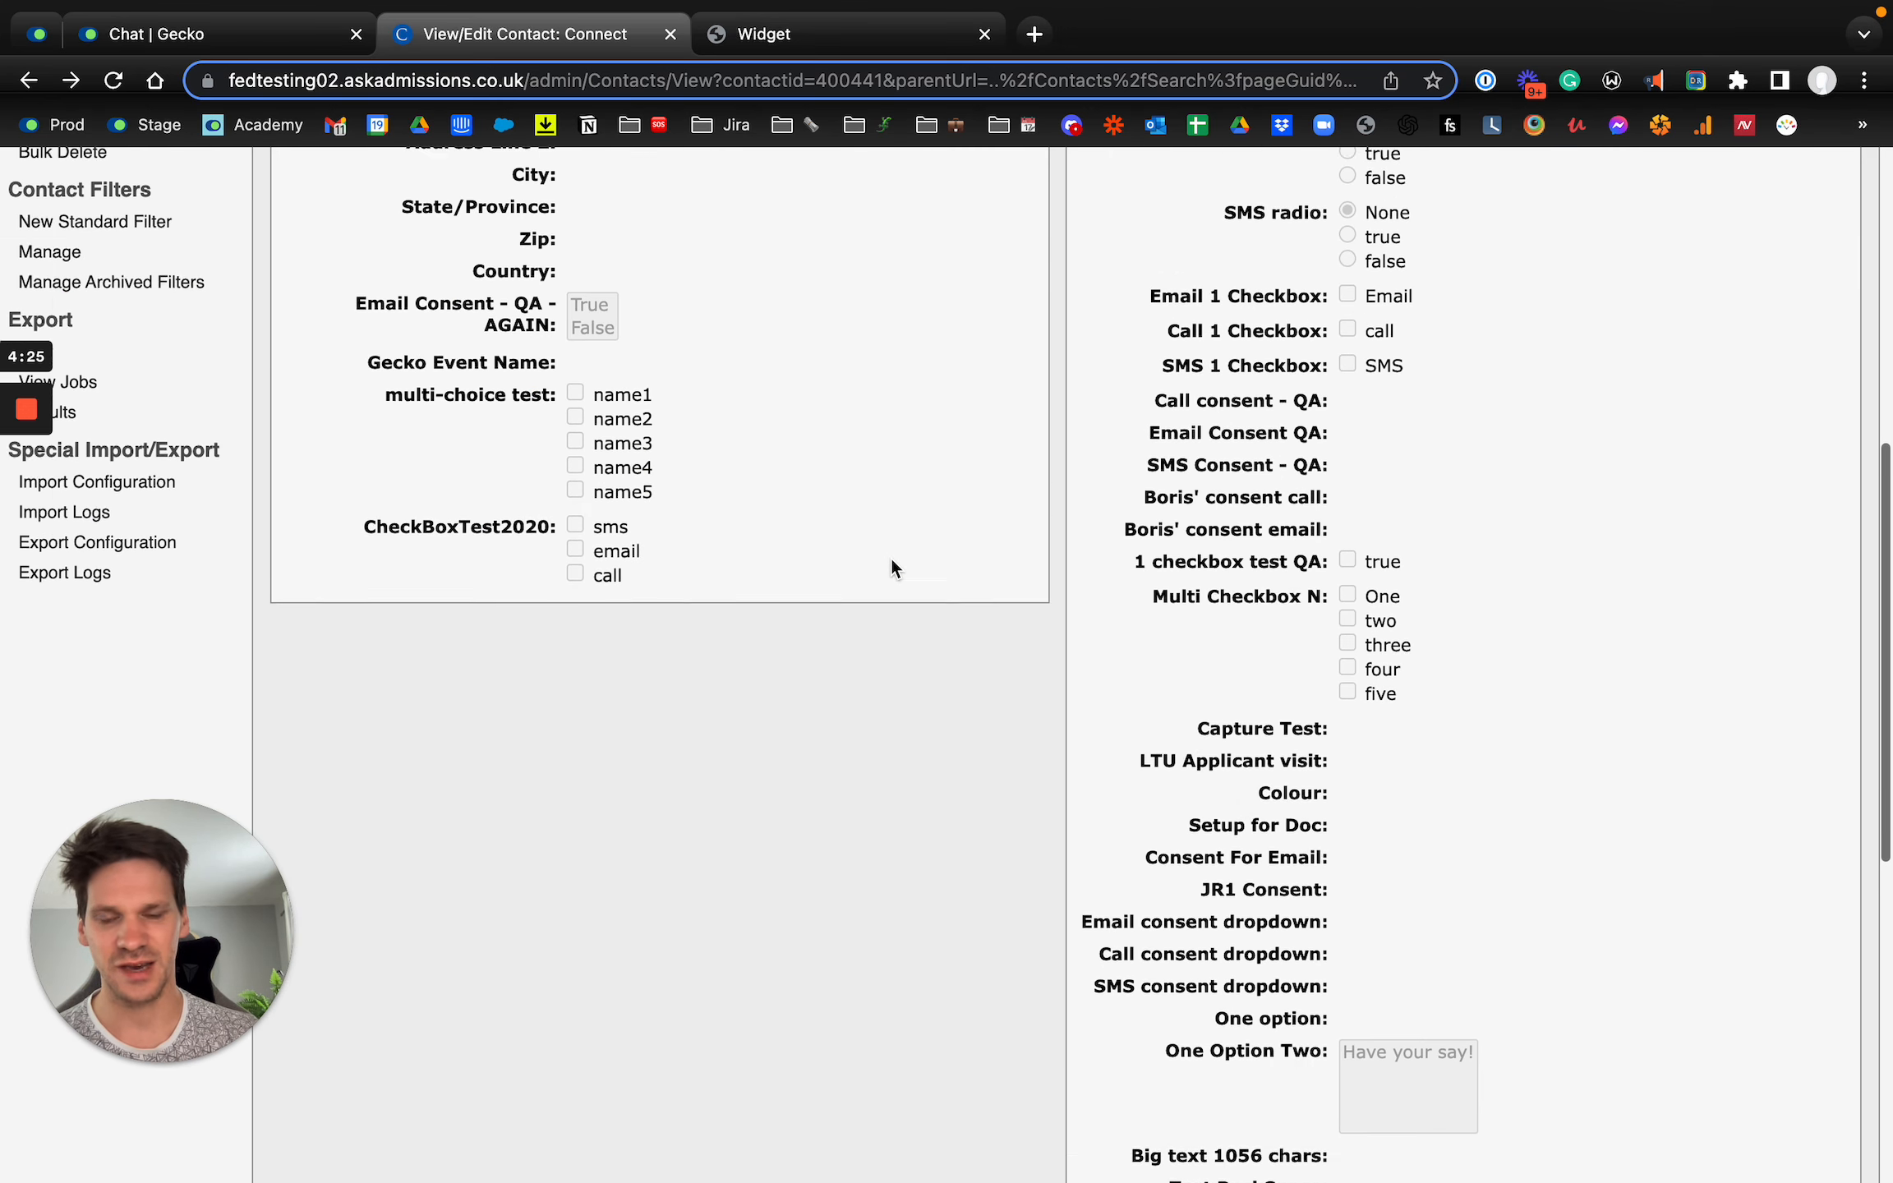
scroll(891, 558, up, 3)
mouse_move(27, 522)
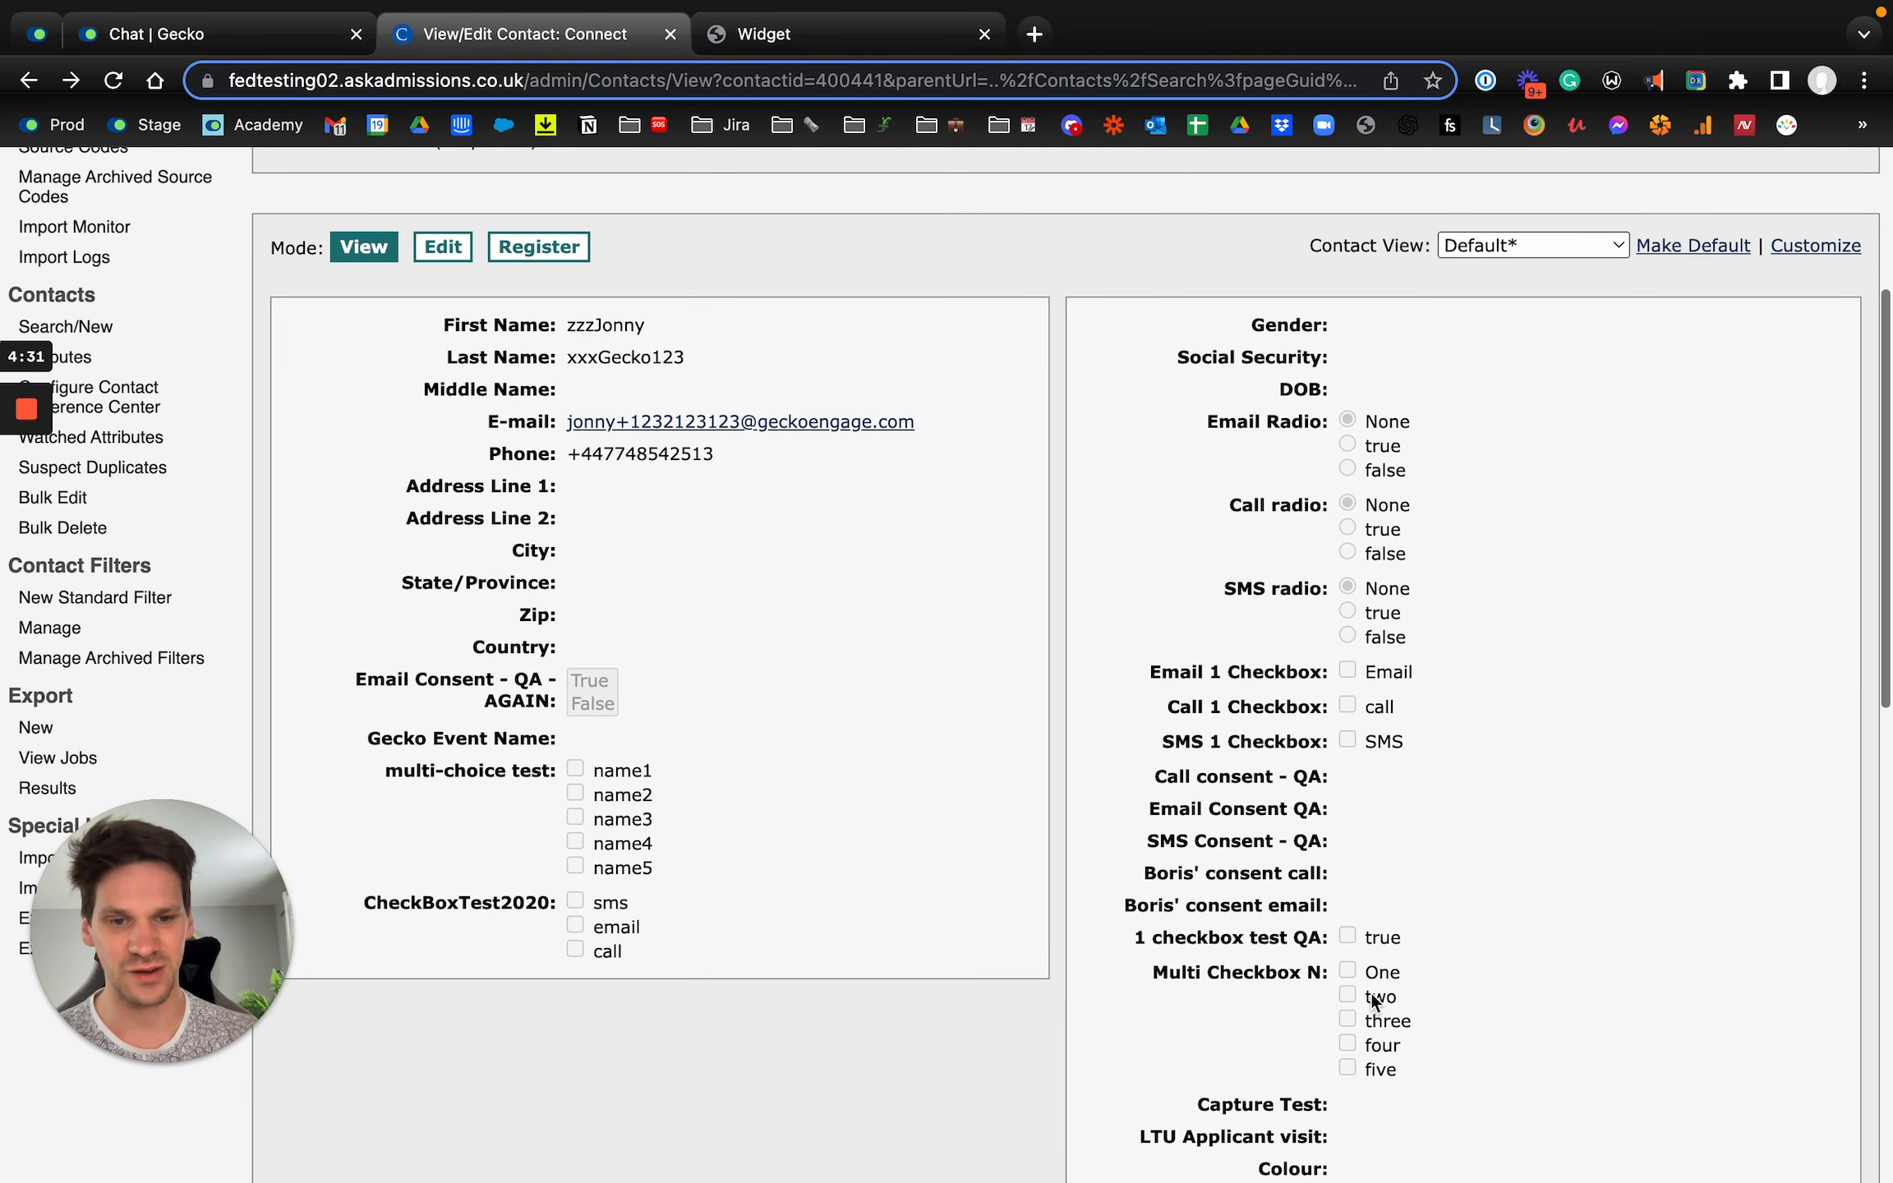
scroll(1325, 995, down, 1)
scroll(1325, 995, down, 13)
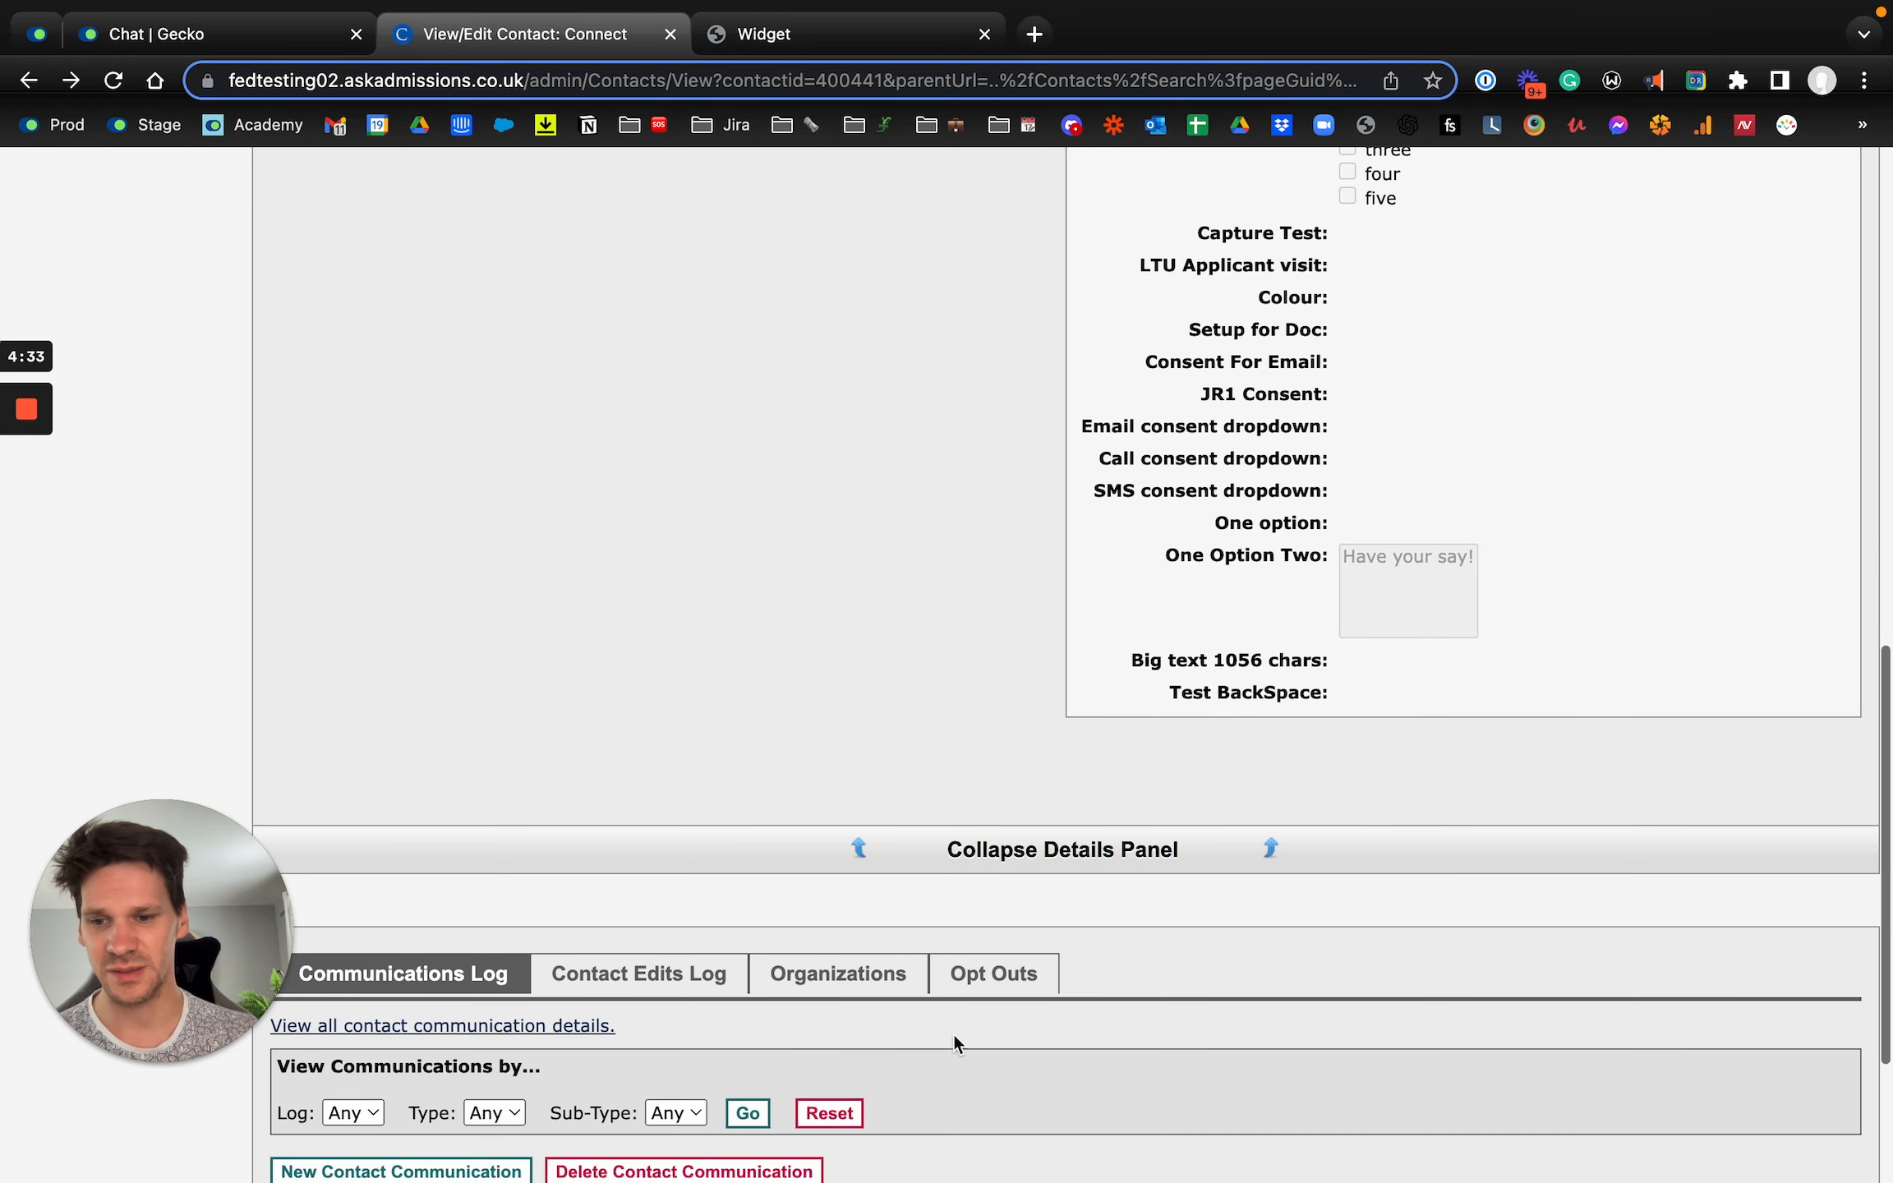
scroll(322, 449, down, 1)
click(27, 516)
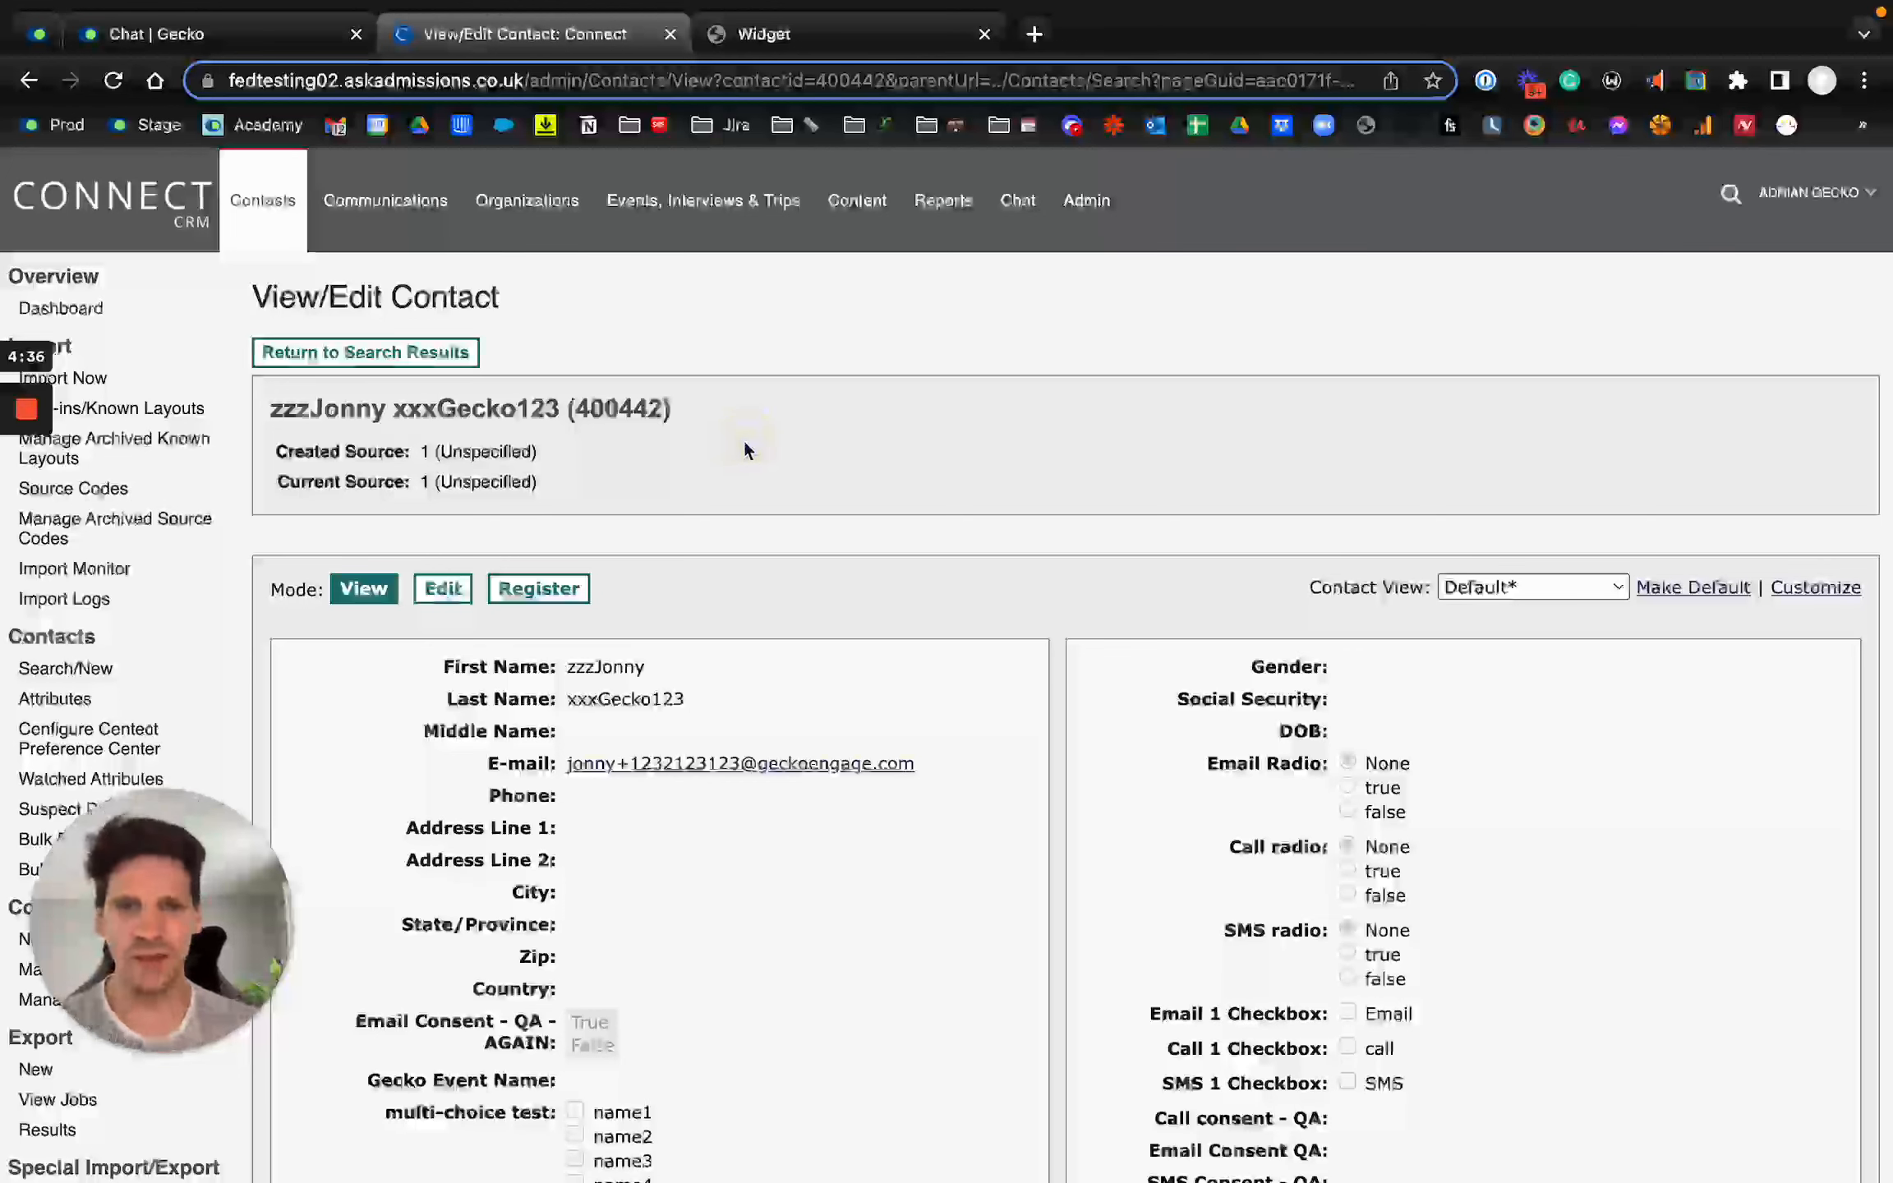
Step: Examine the synced contact's name, e-mail, phone and Multi Checkbox N values in Connect CRM
scroll(744, 449, down, 3)
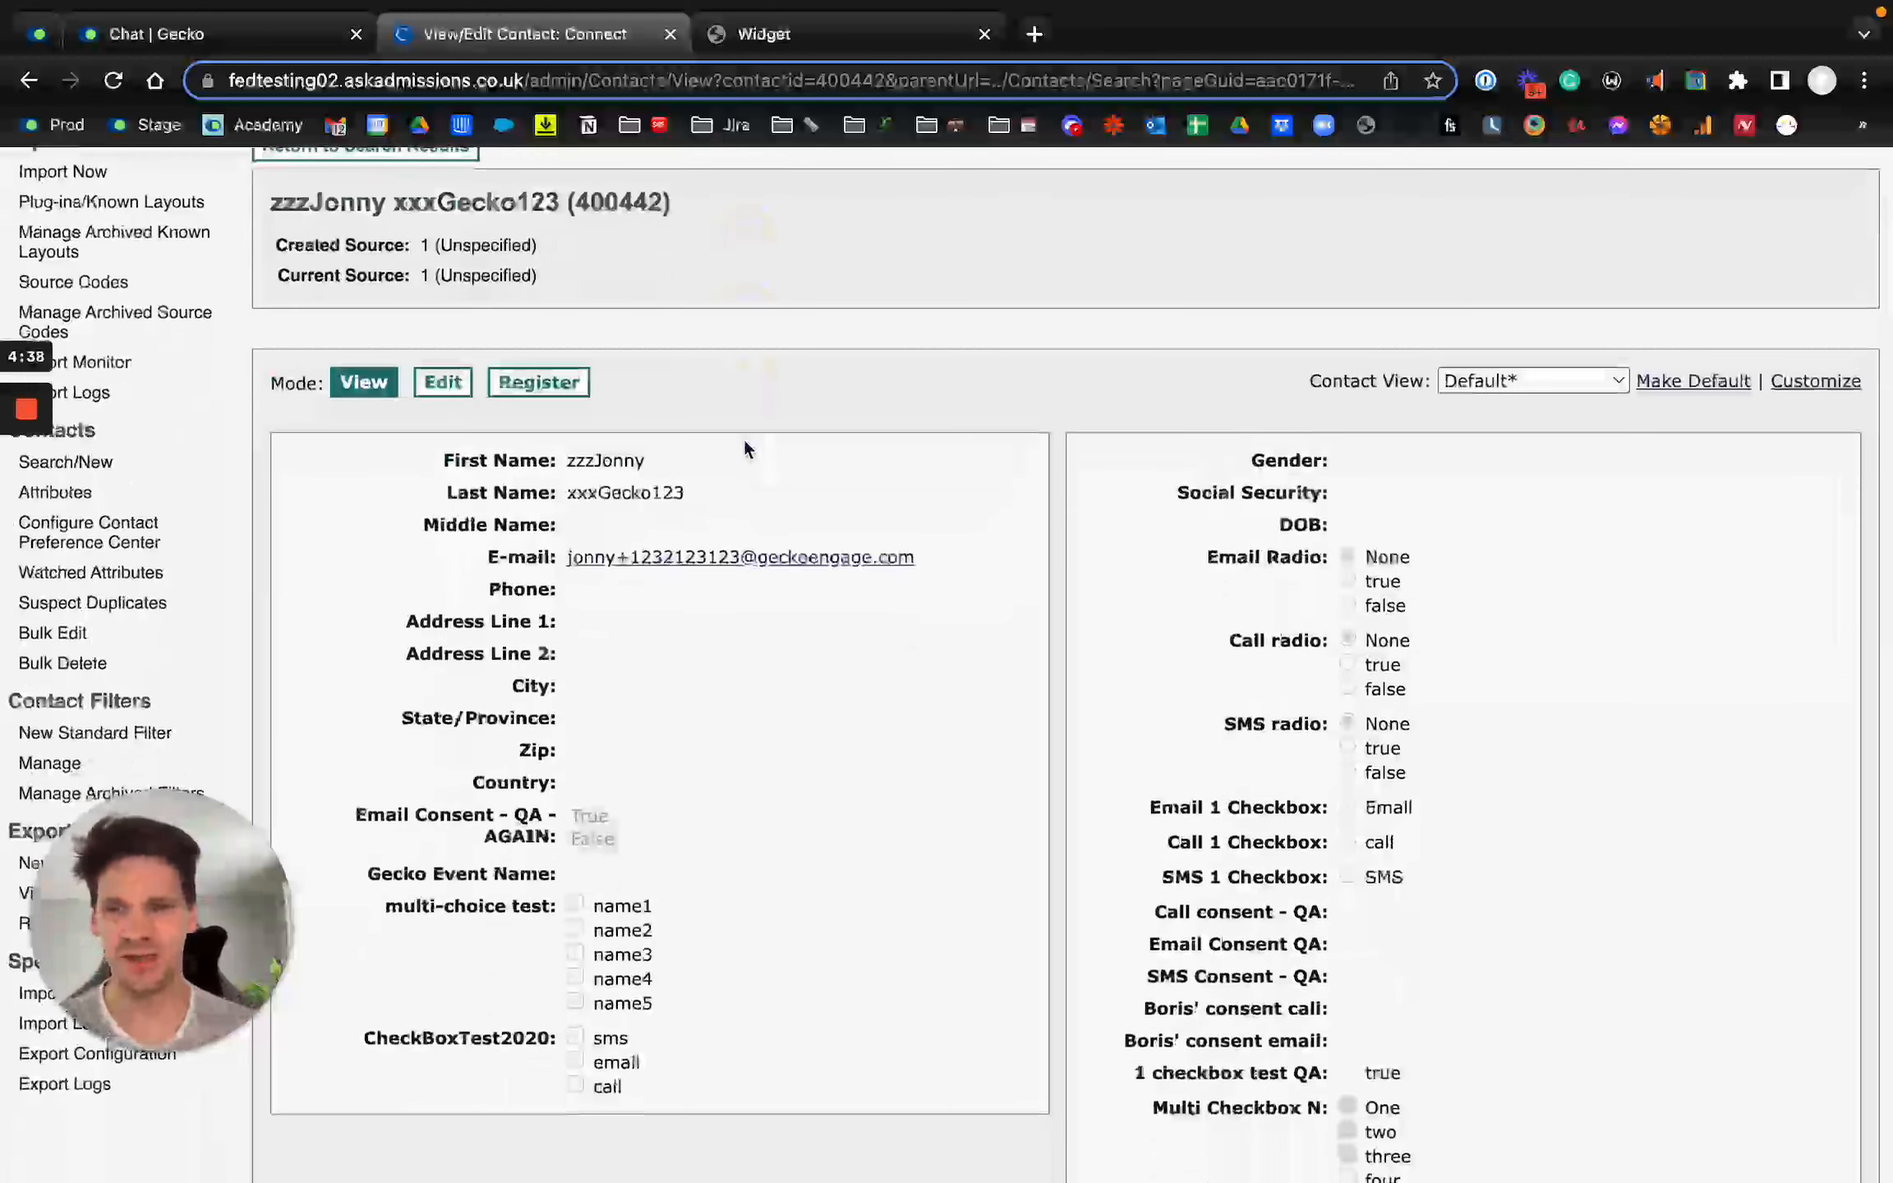
scroll(744, 449, down, 2)
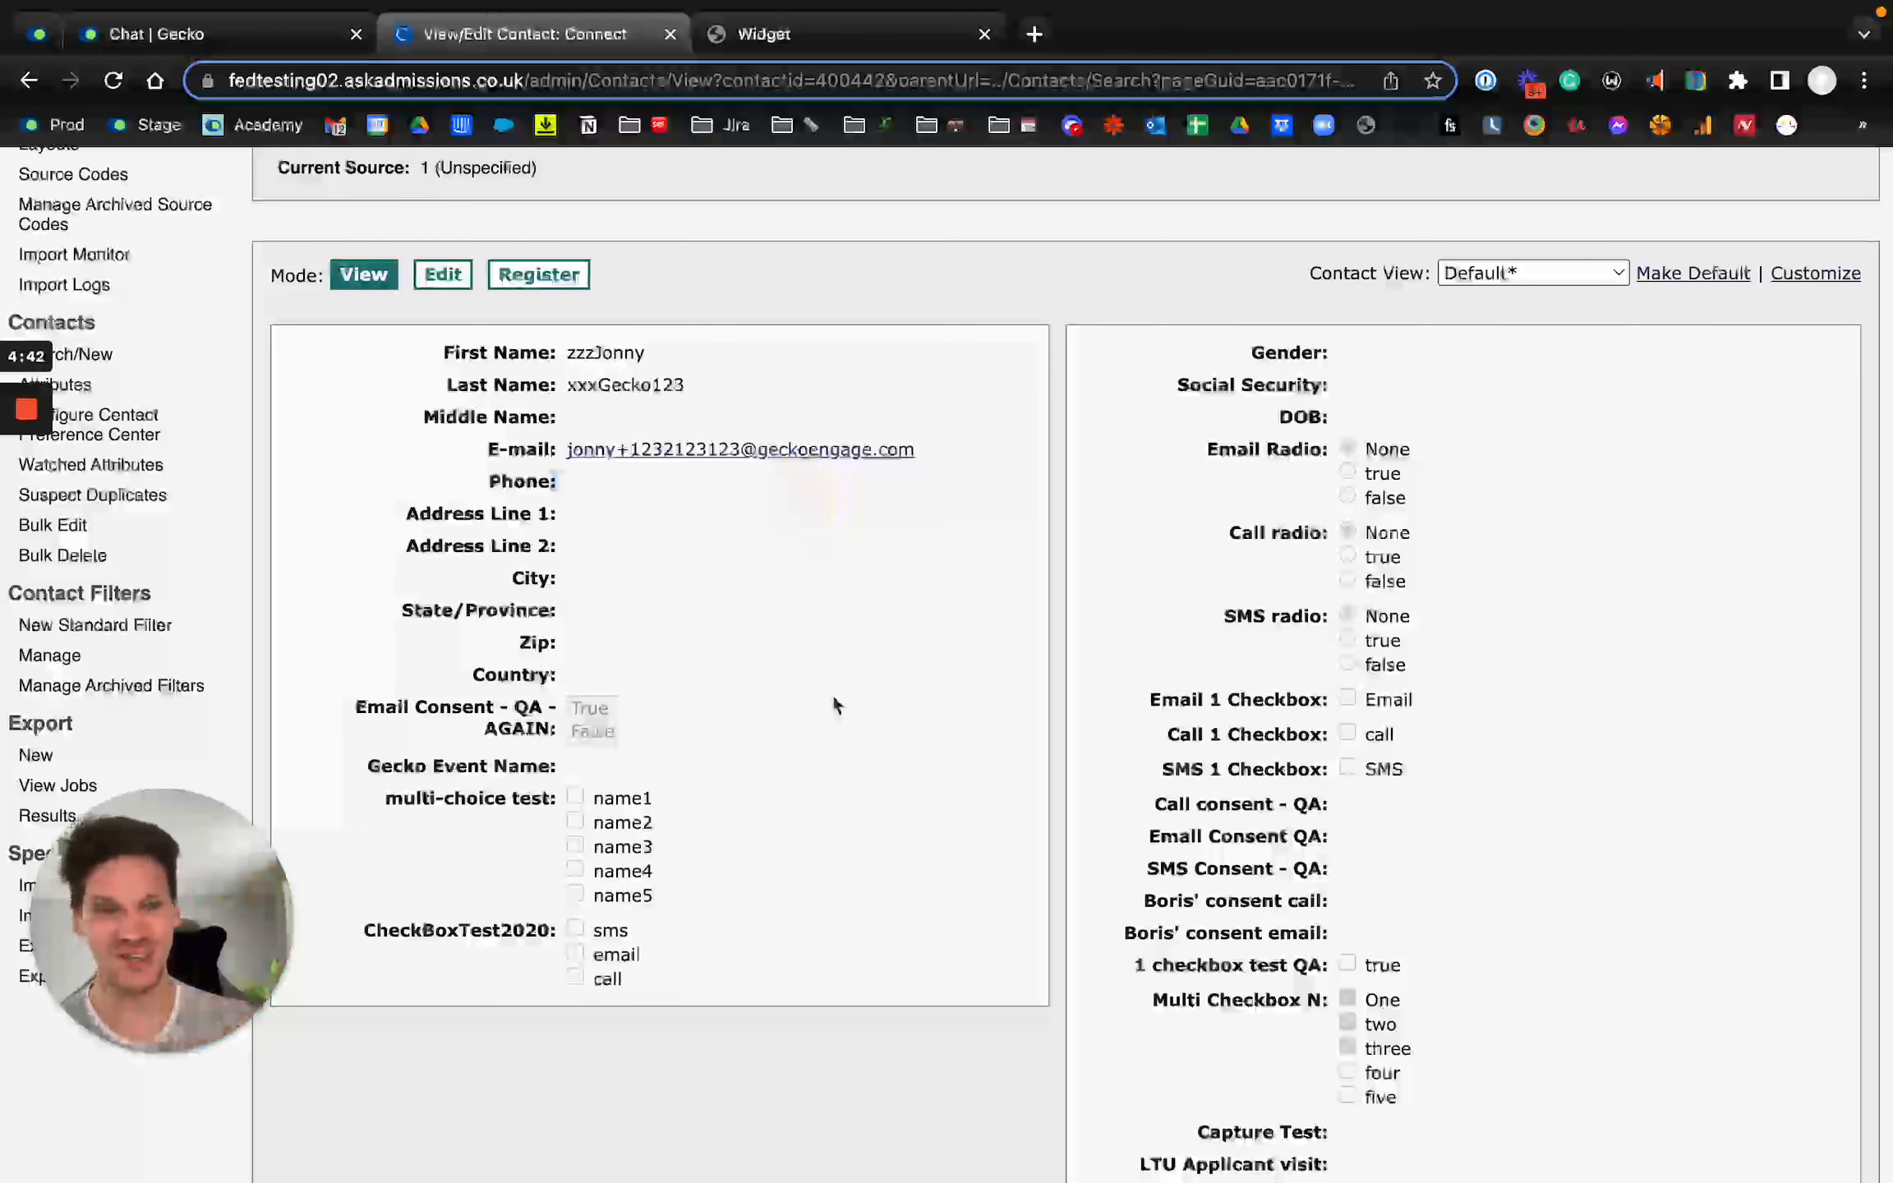
scroll(740, 529, up, 3)
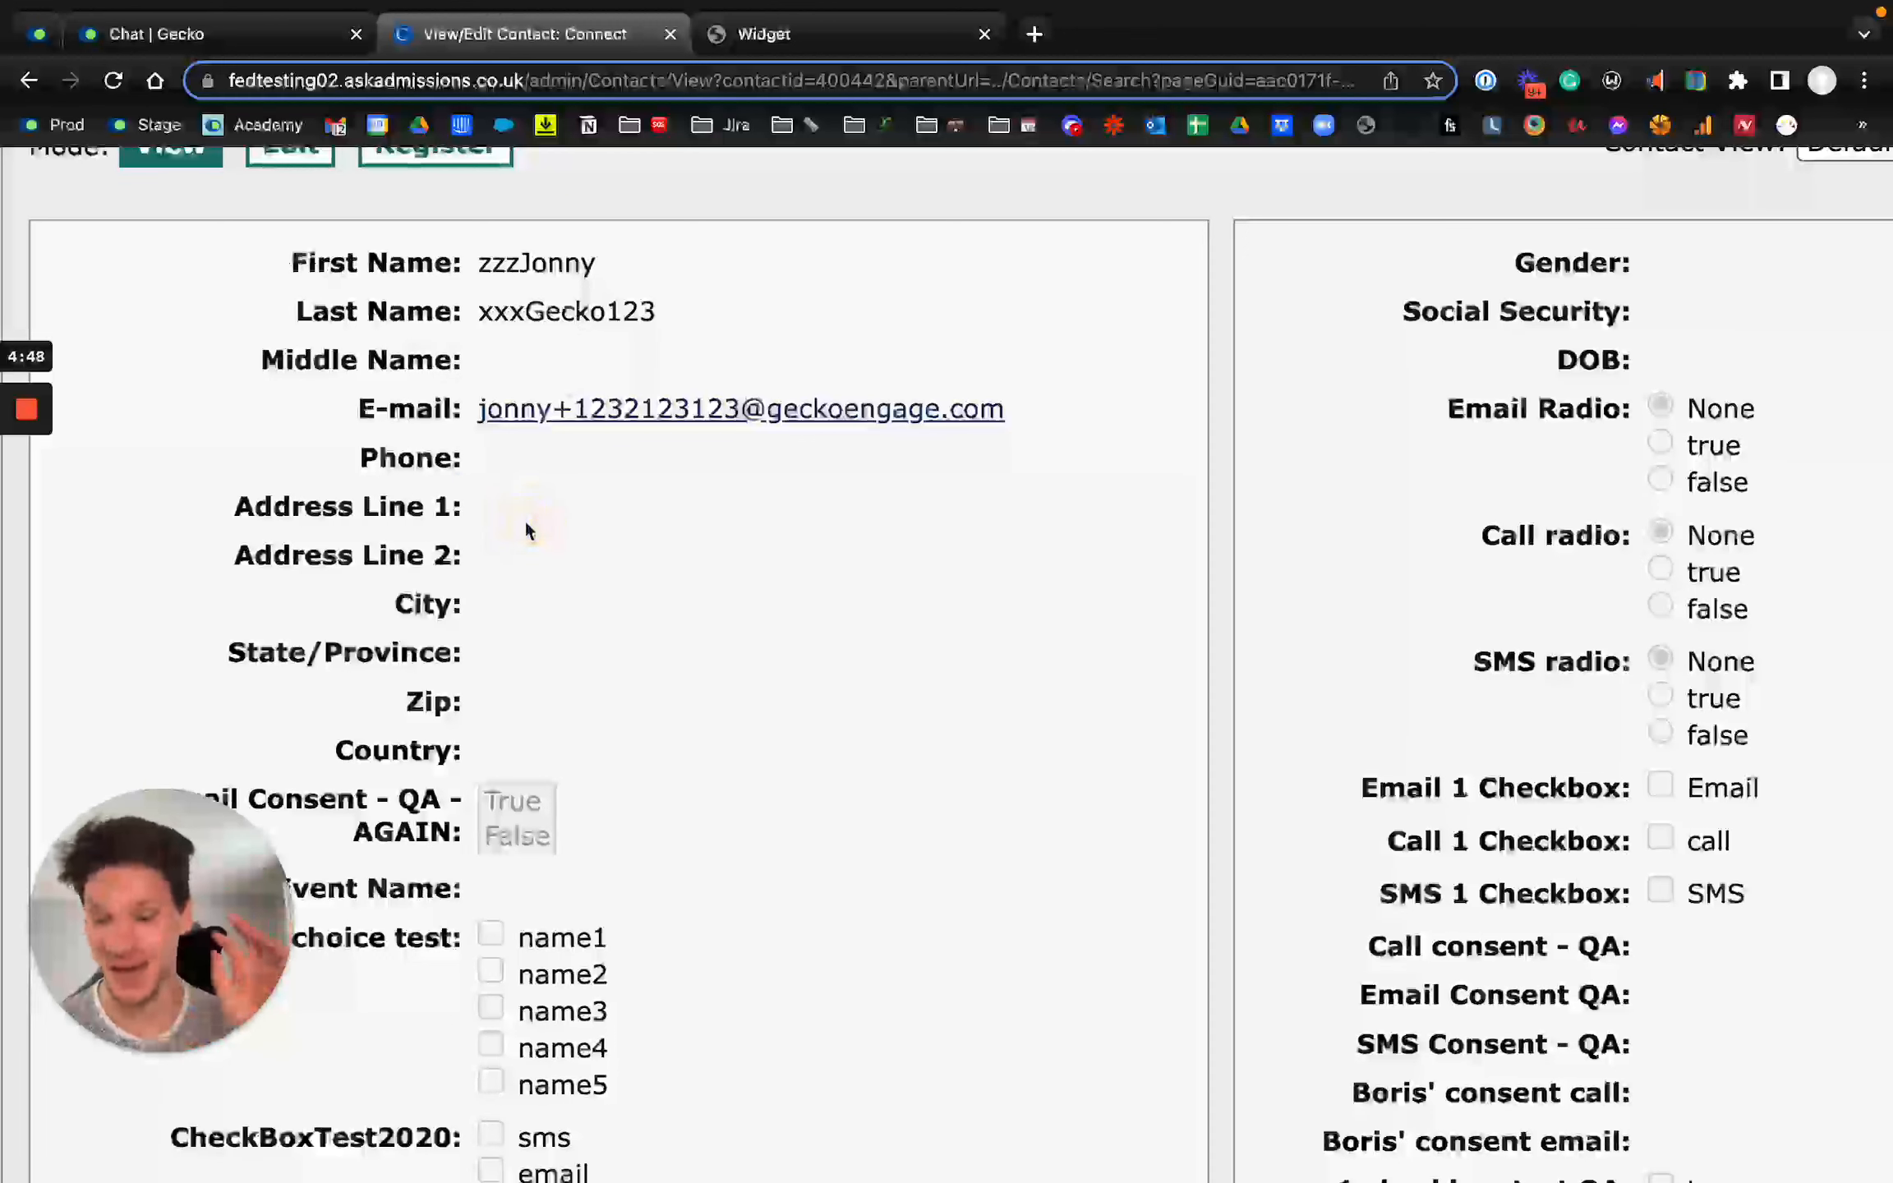
drag(361, 458, 639, 458)
scroll(637, 452, down, 3)
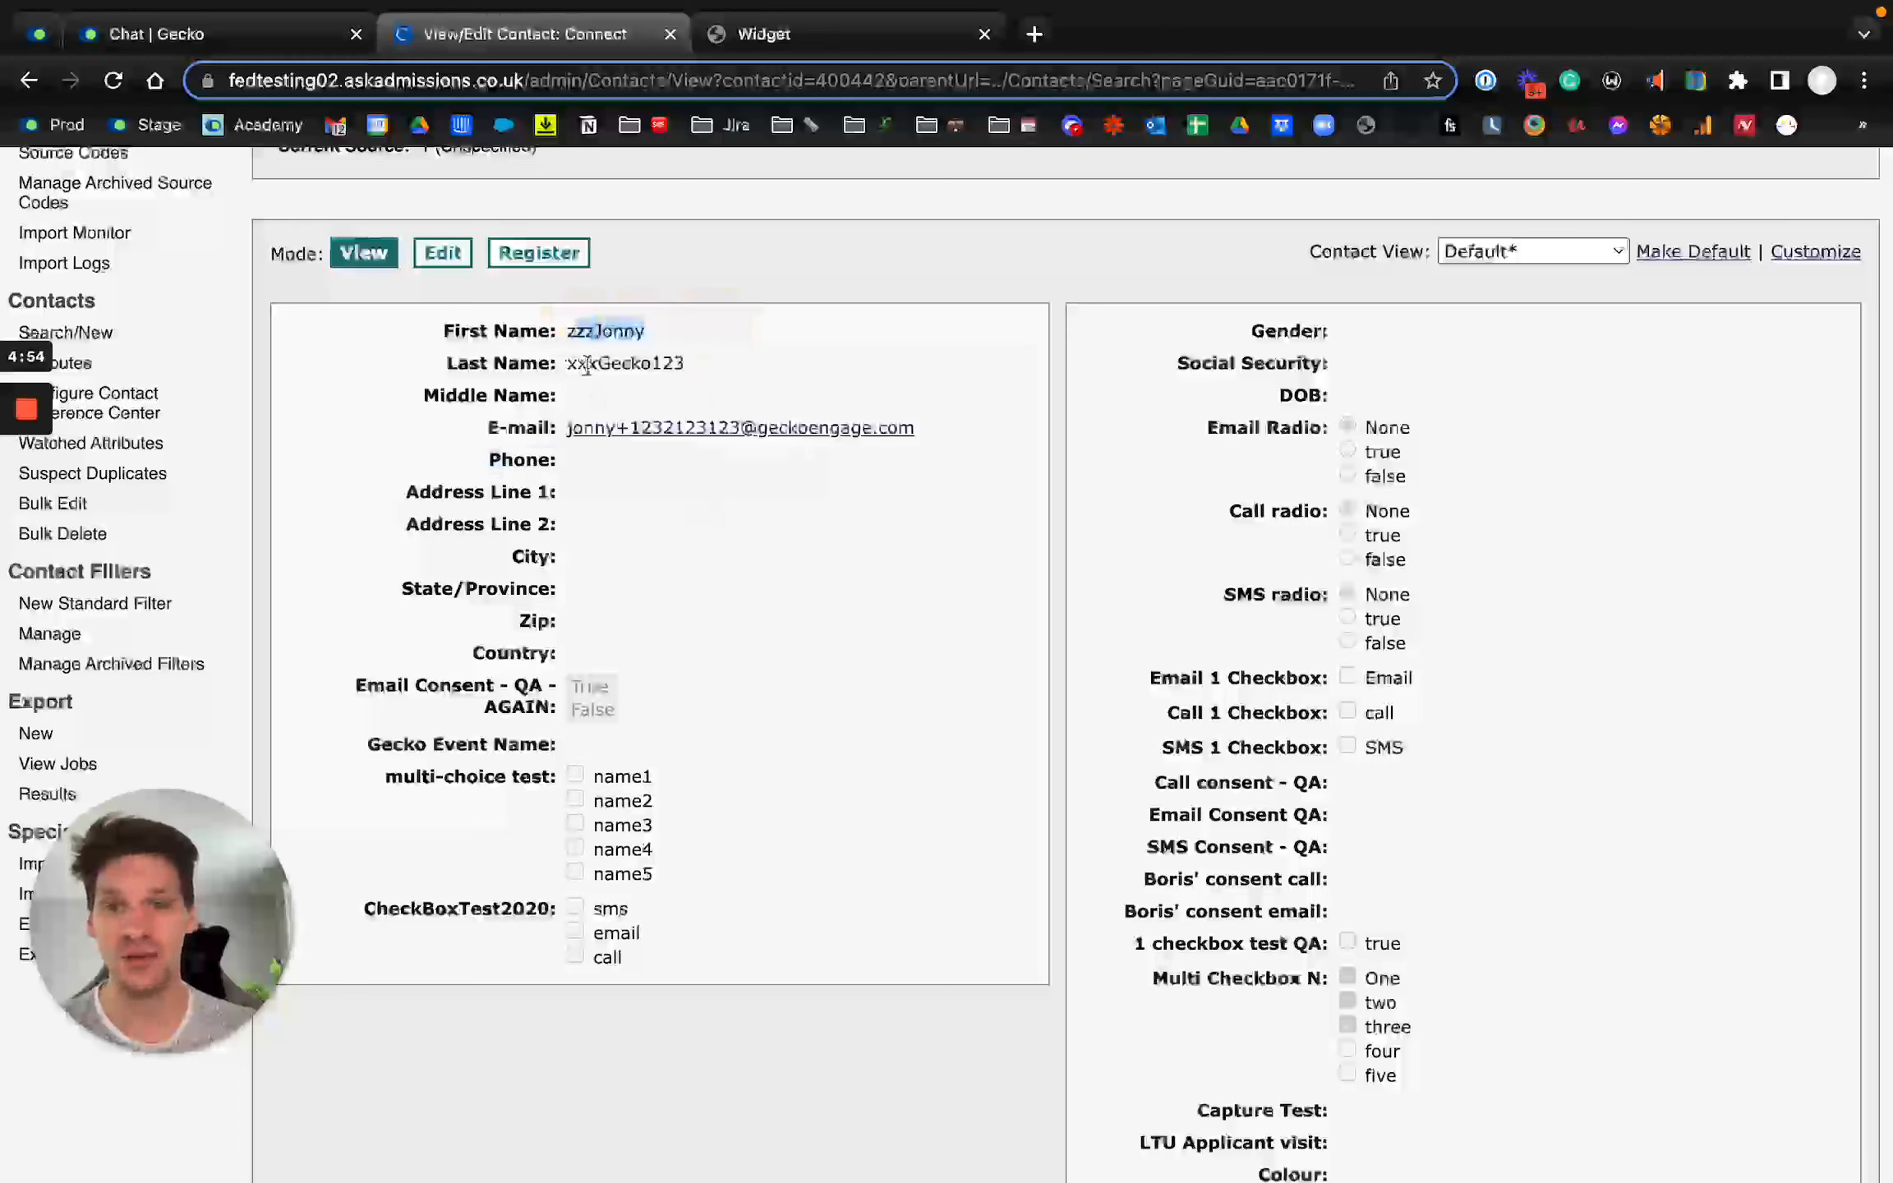
scroll(808, 528, down, 3)
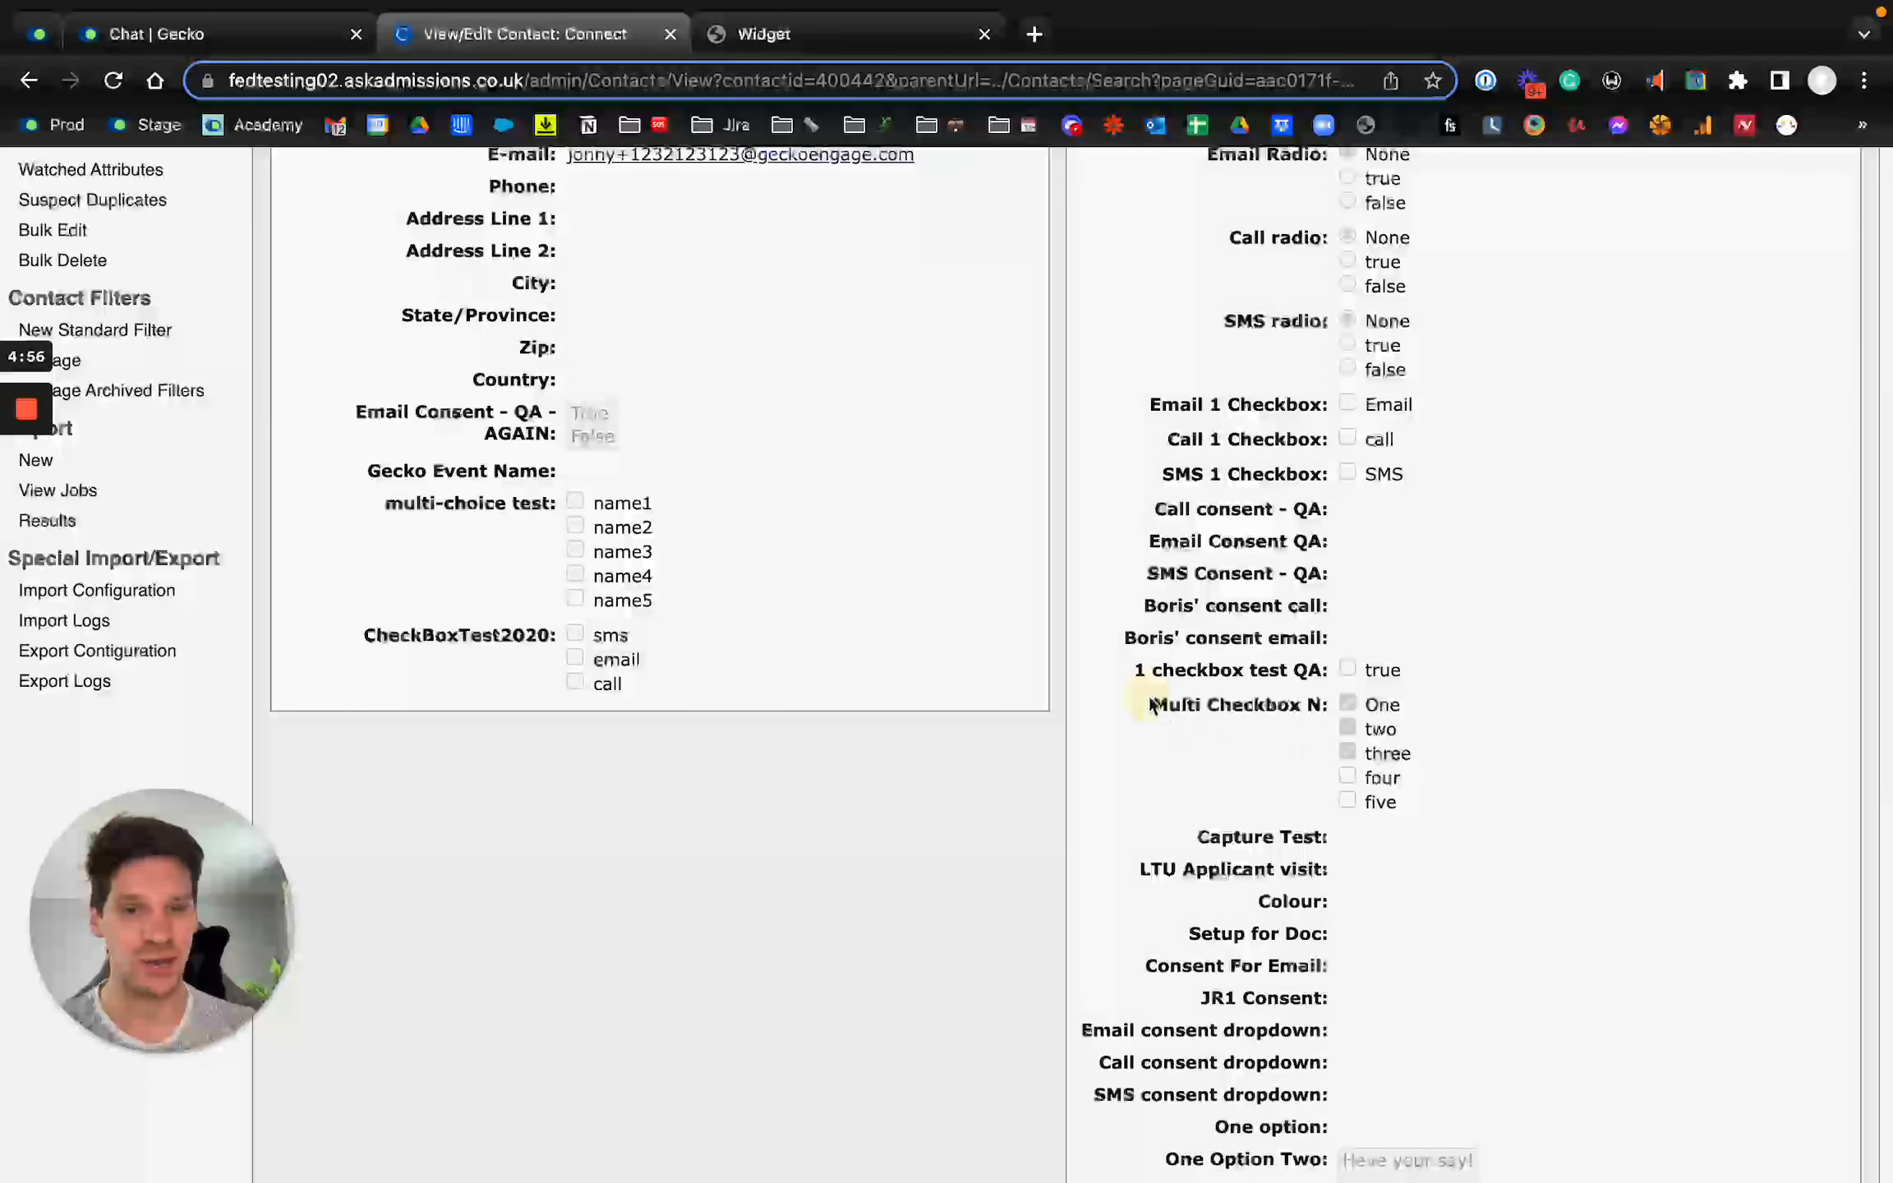
drag(1153, 705, 1428, 811)
Step: Examine the GeckoChat Conversation entry in the contact's communications log, including its sub-type, description, date and agent
scroll(1064, 953, down, 3)
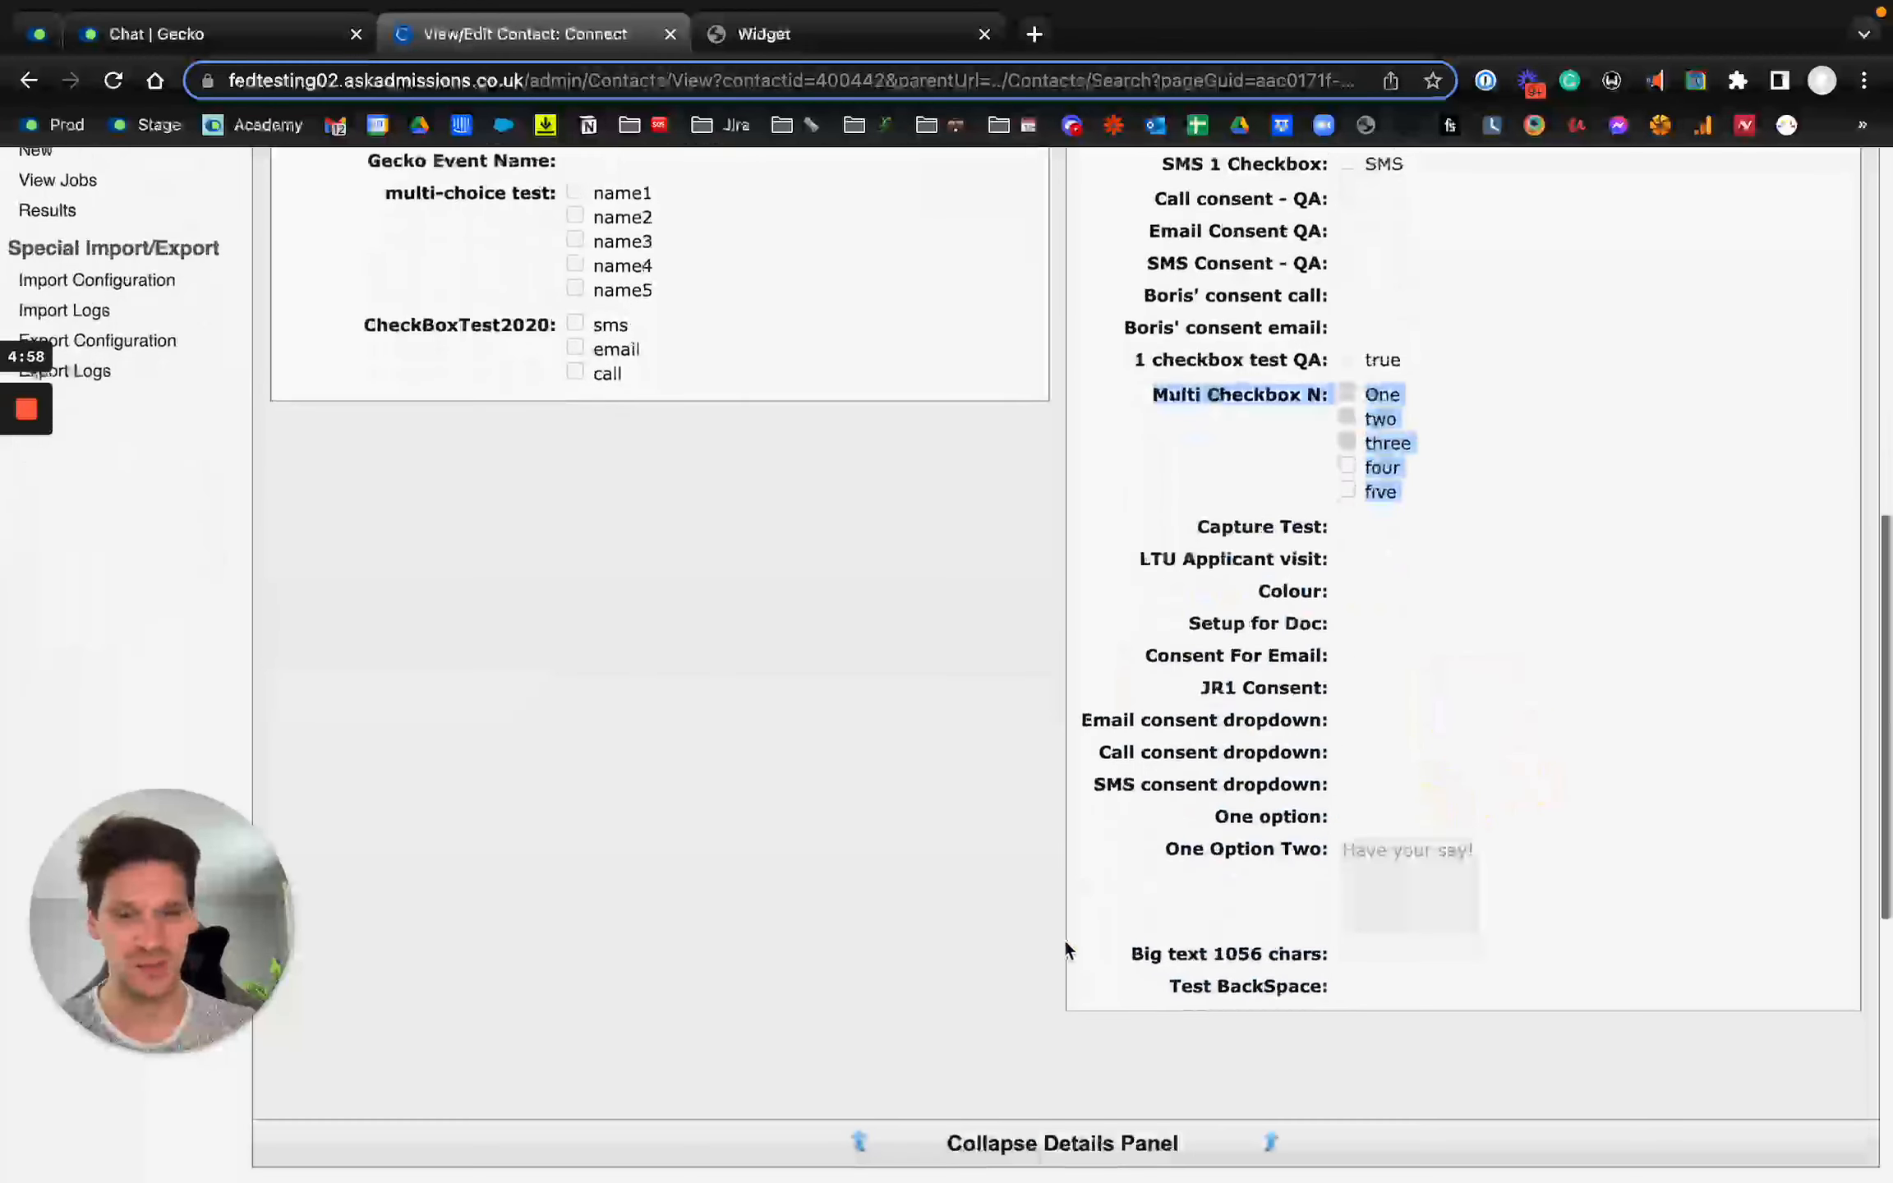
scroll(1065, 949, down, 6)
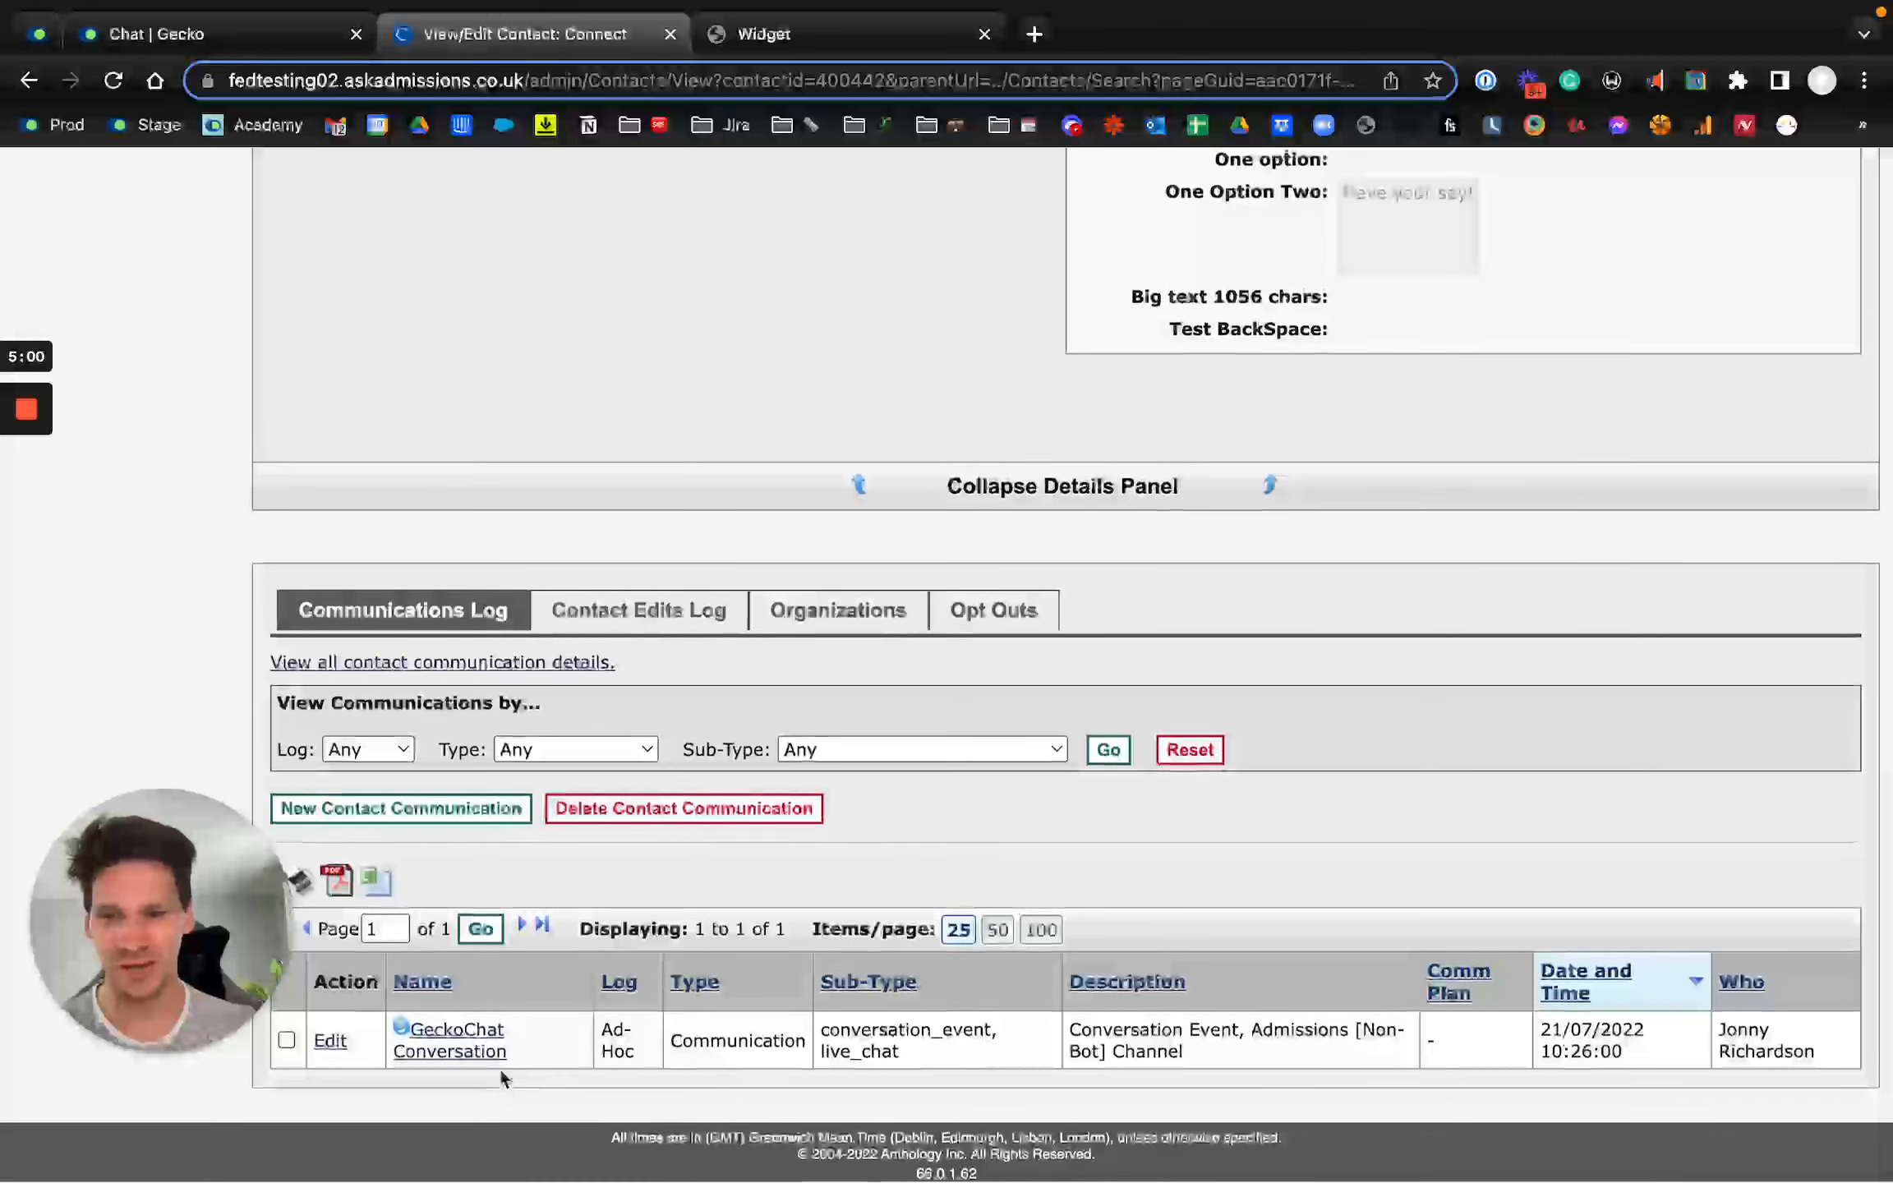
scroll(501, 1071, up, 3)
scroll(501, 1071, down, 1)
scroll(607, 1021, left, 2)
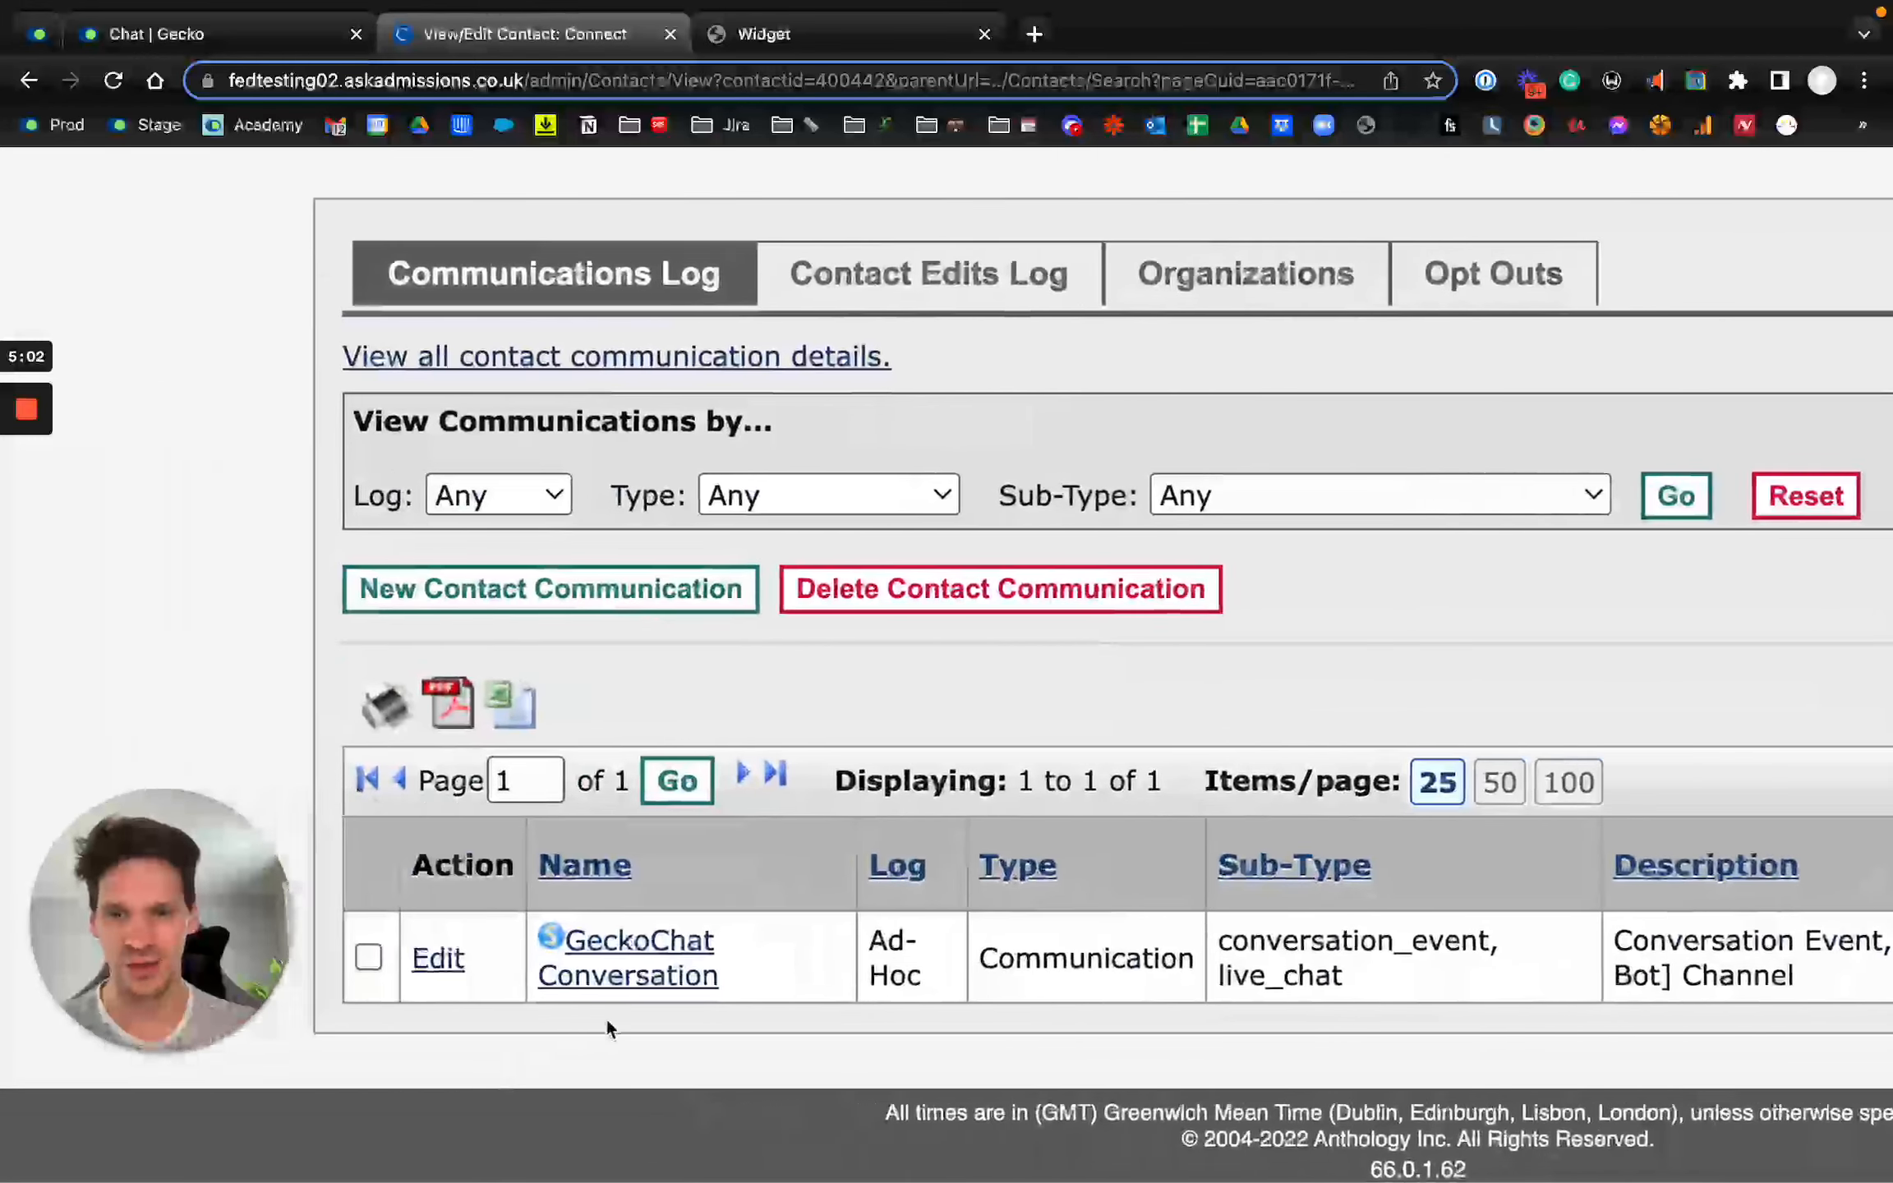
scroll(605, 1016, left, 2)
scroll(789, 978, right, 6)
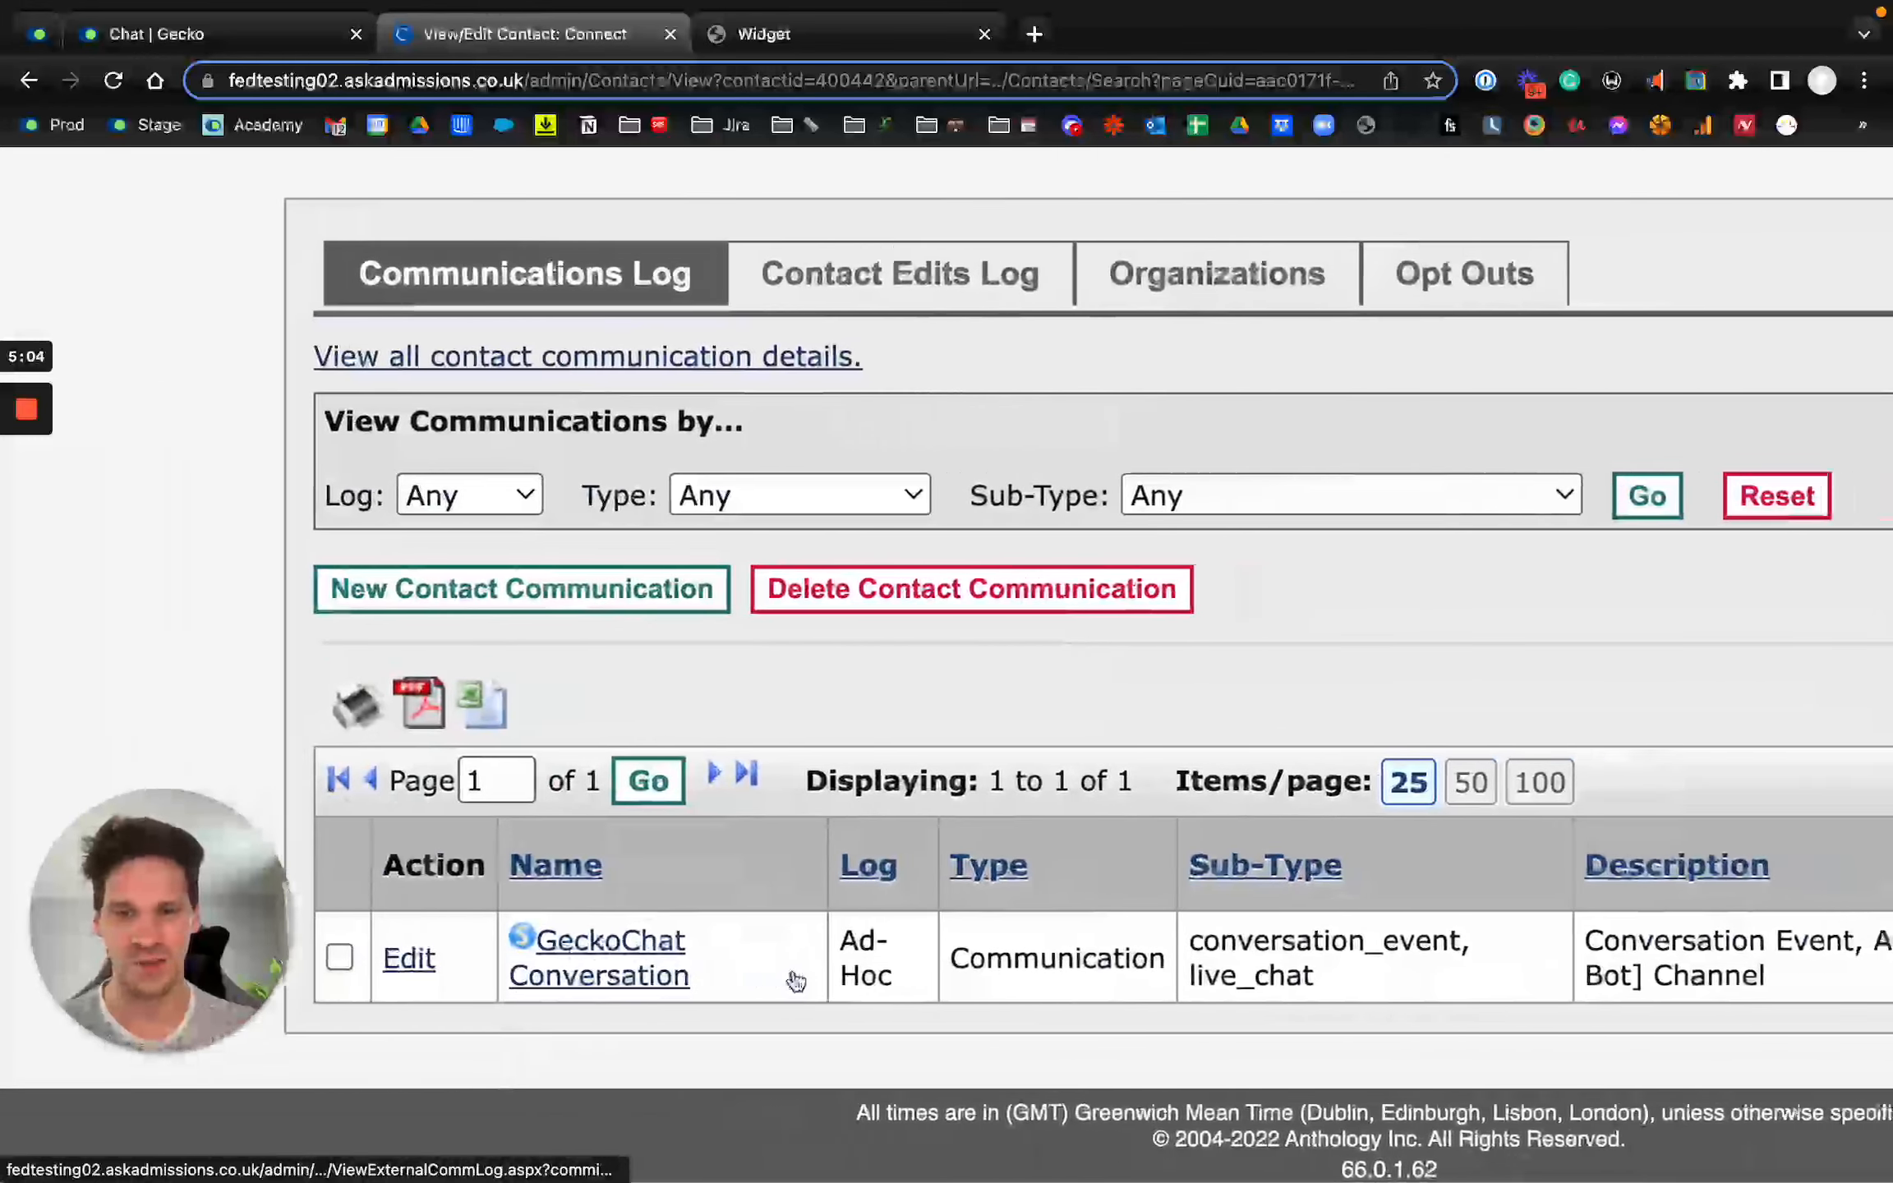
mouse_move(826, 959)
mouse_down()
mouse_move(1030, 963)
mouse_move(919, 980)
mouse_move(831, 951)
mouse_up()
scroll(1170, 965, right, 5)
scroll(1043, 947, right, 2)
scroll(1043, 946, right, 12)
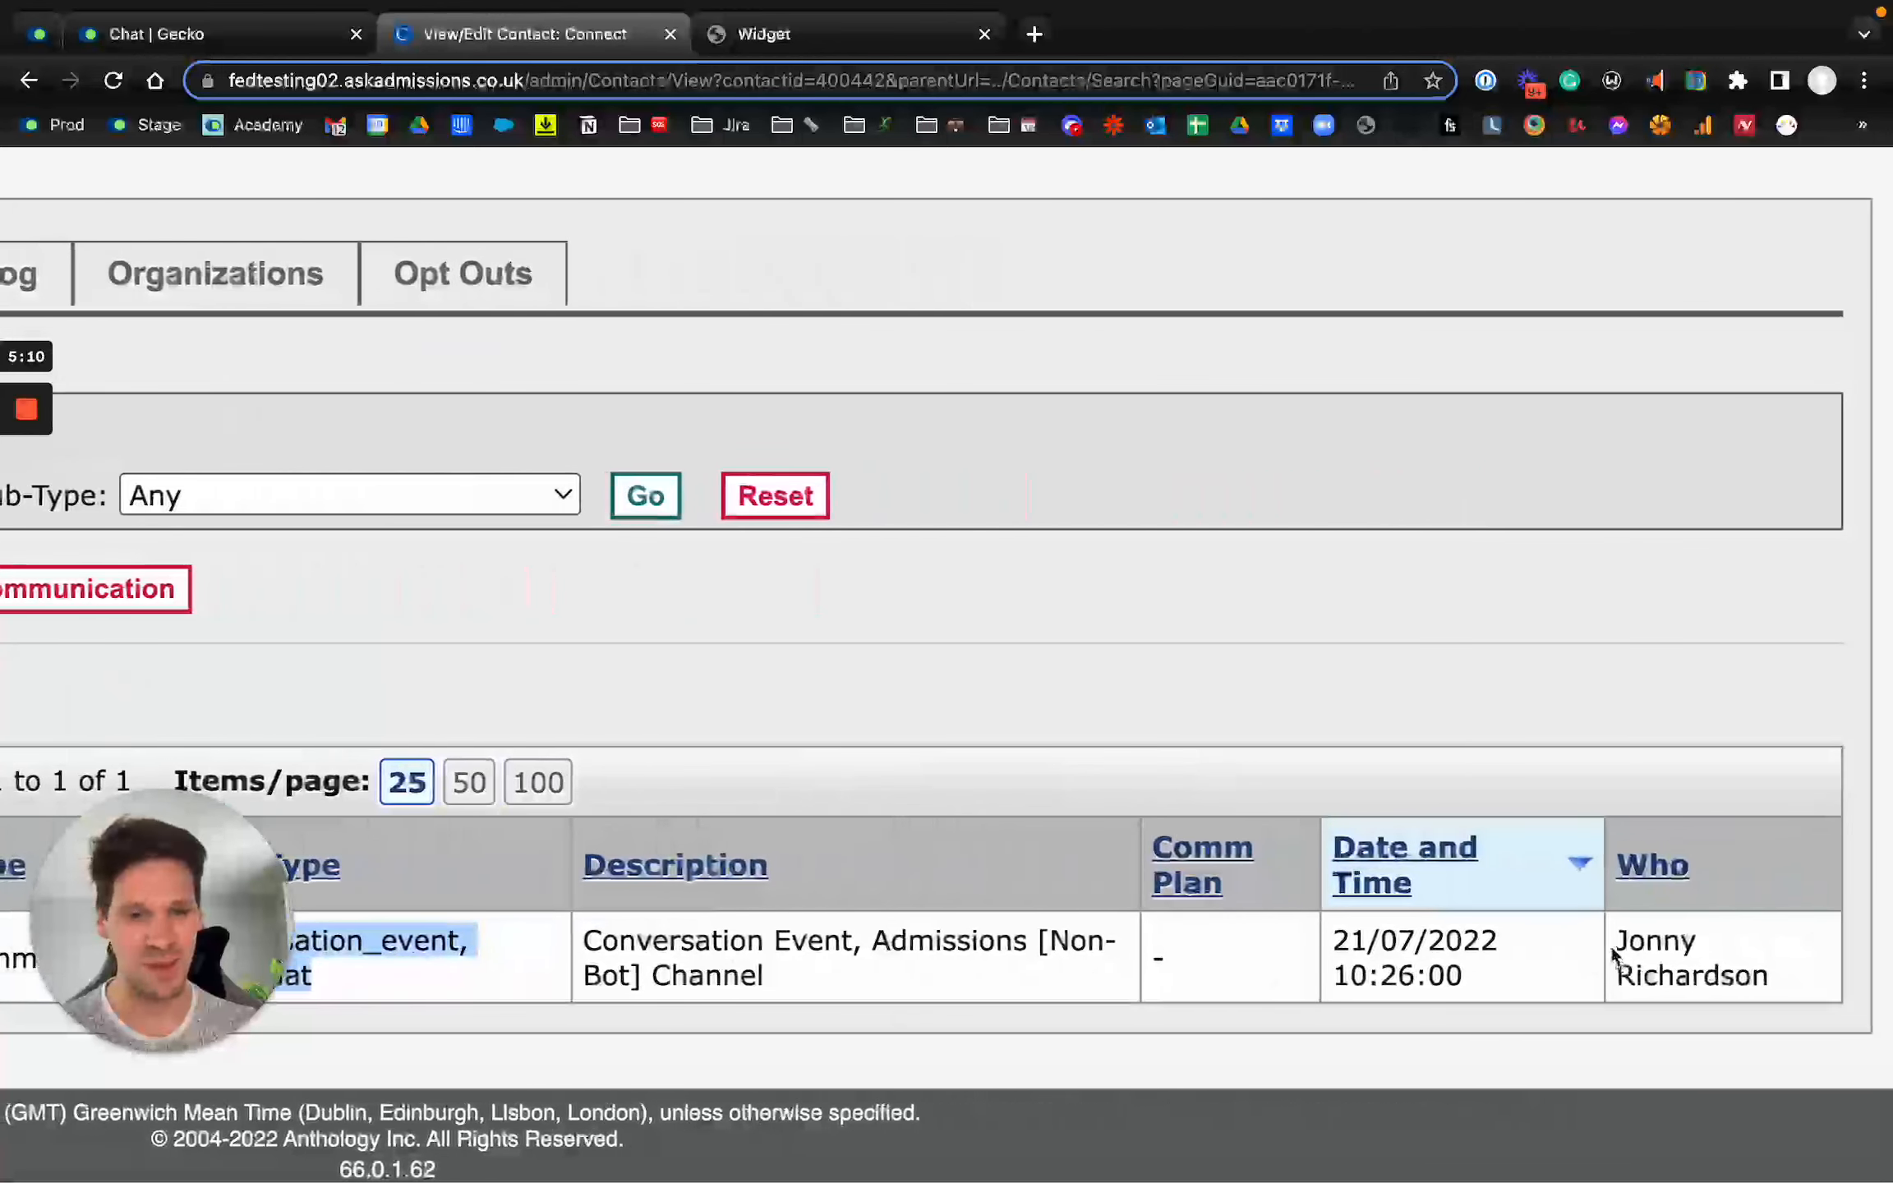
drag(1612, 953, 1815, 1011)
scroll(1443, 976, left, 13)
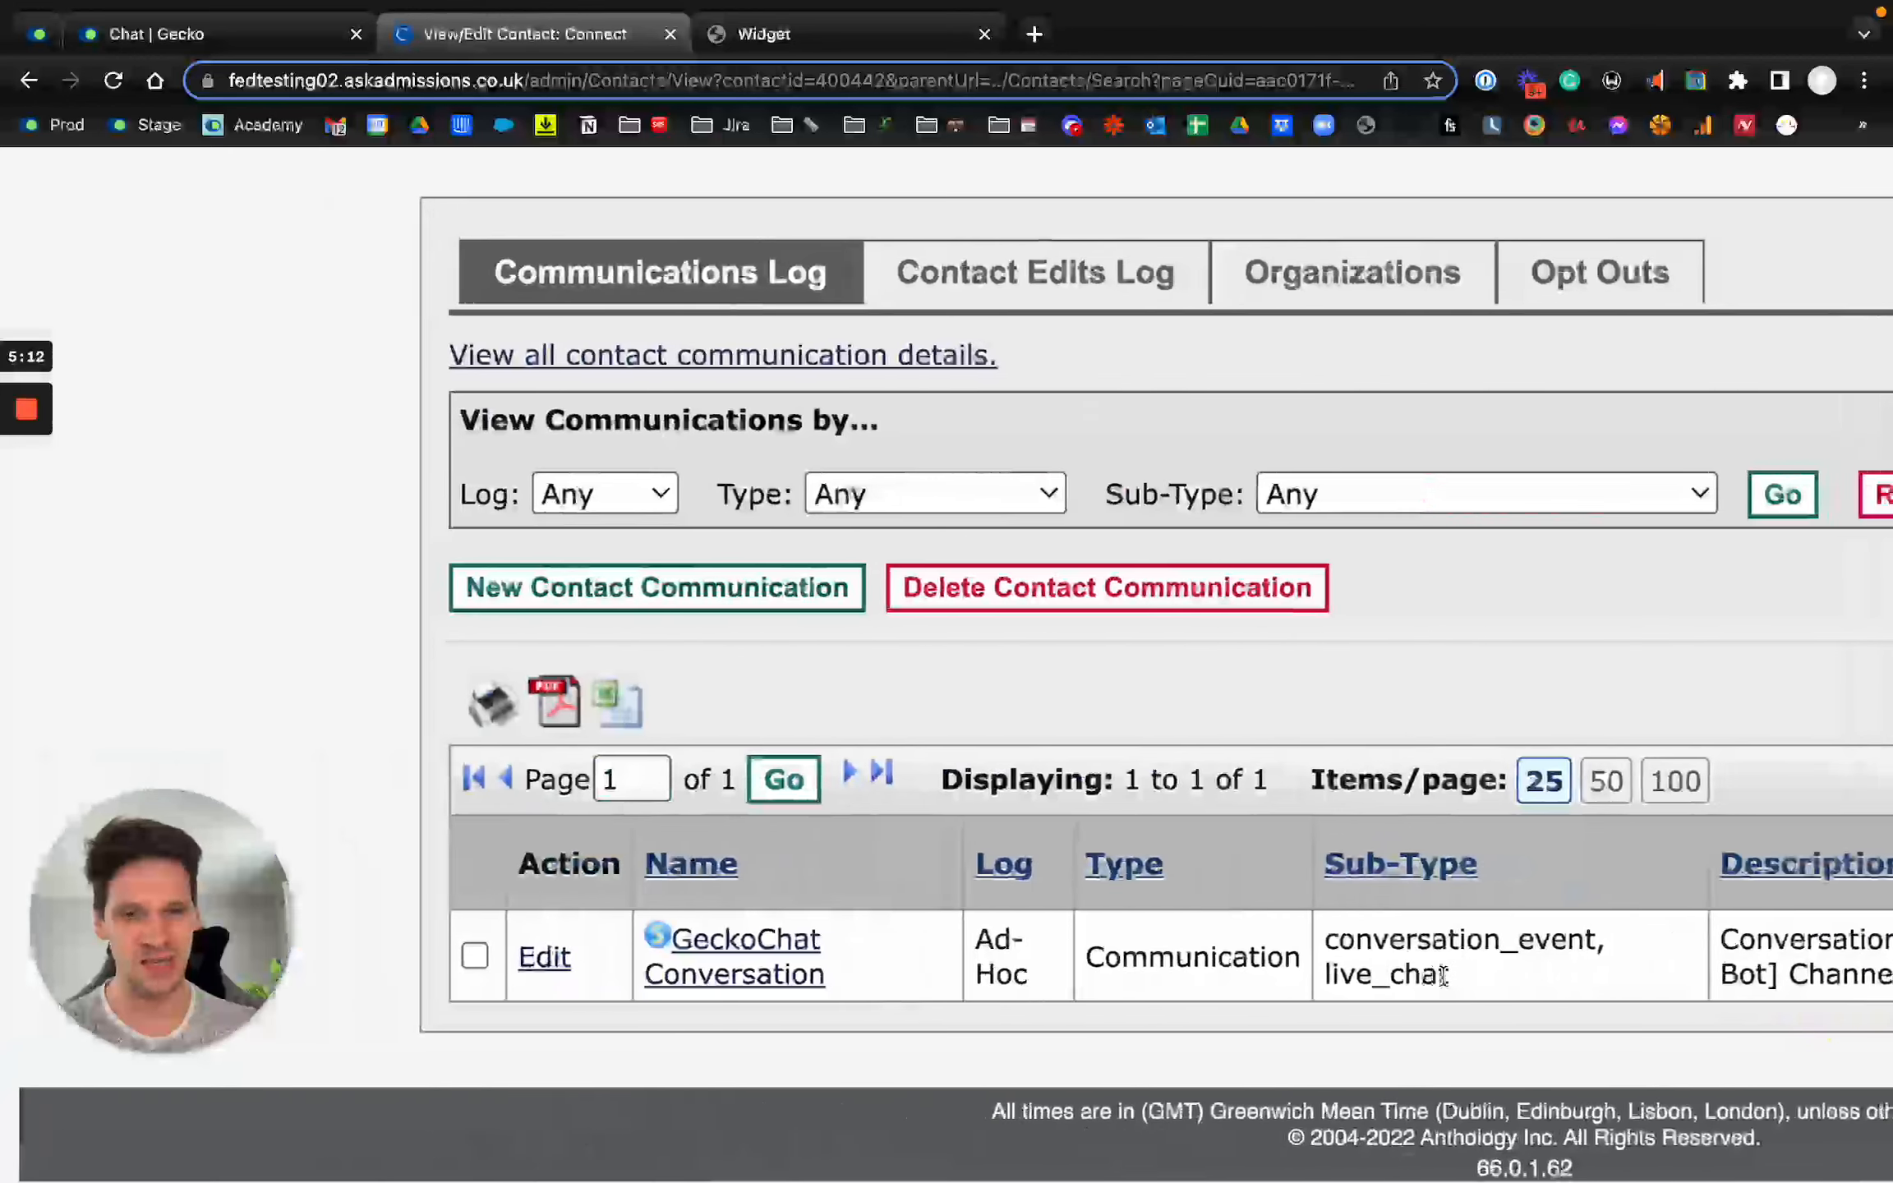
scroll(904, 996, down, 2)
Step: Open the GeckoChat Conversation entry, review the messages and conversation events in its transcript, and return to the contact
click(623, 1033)
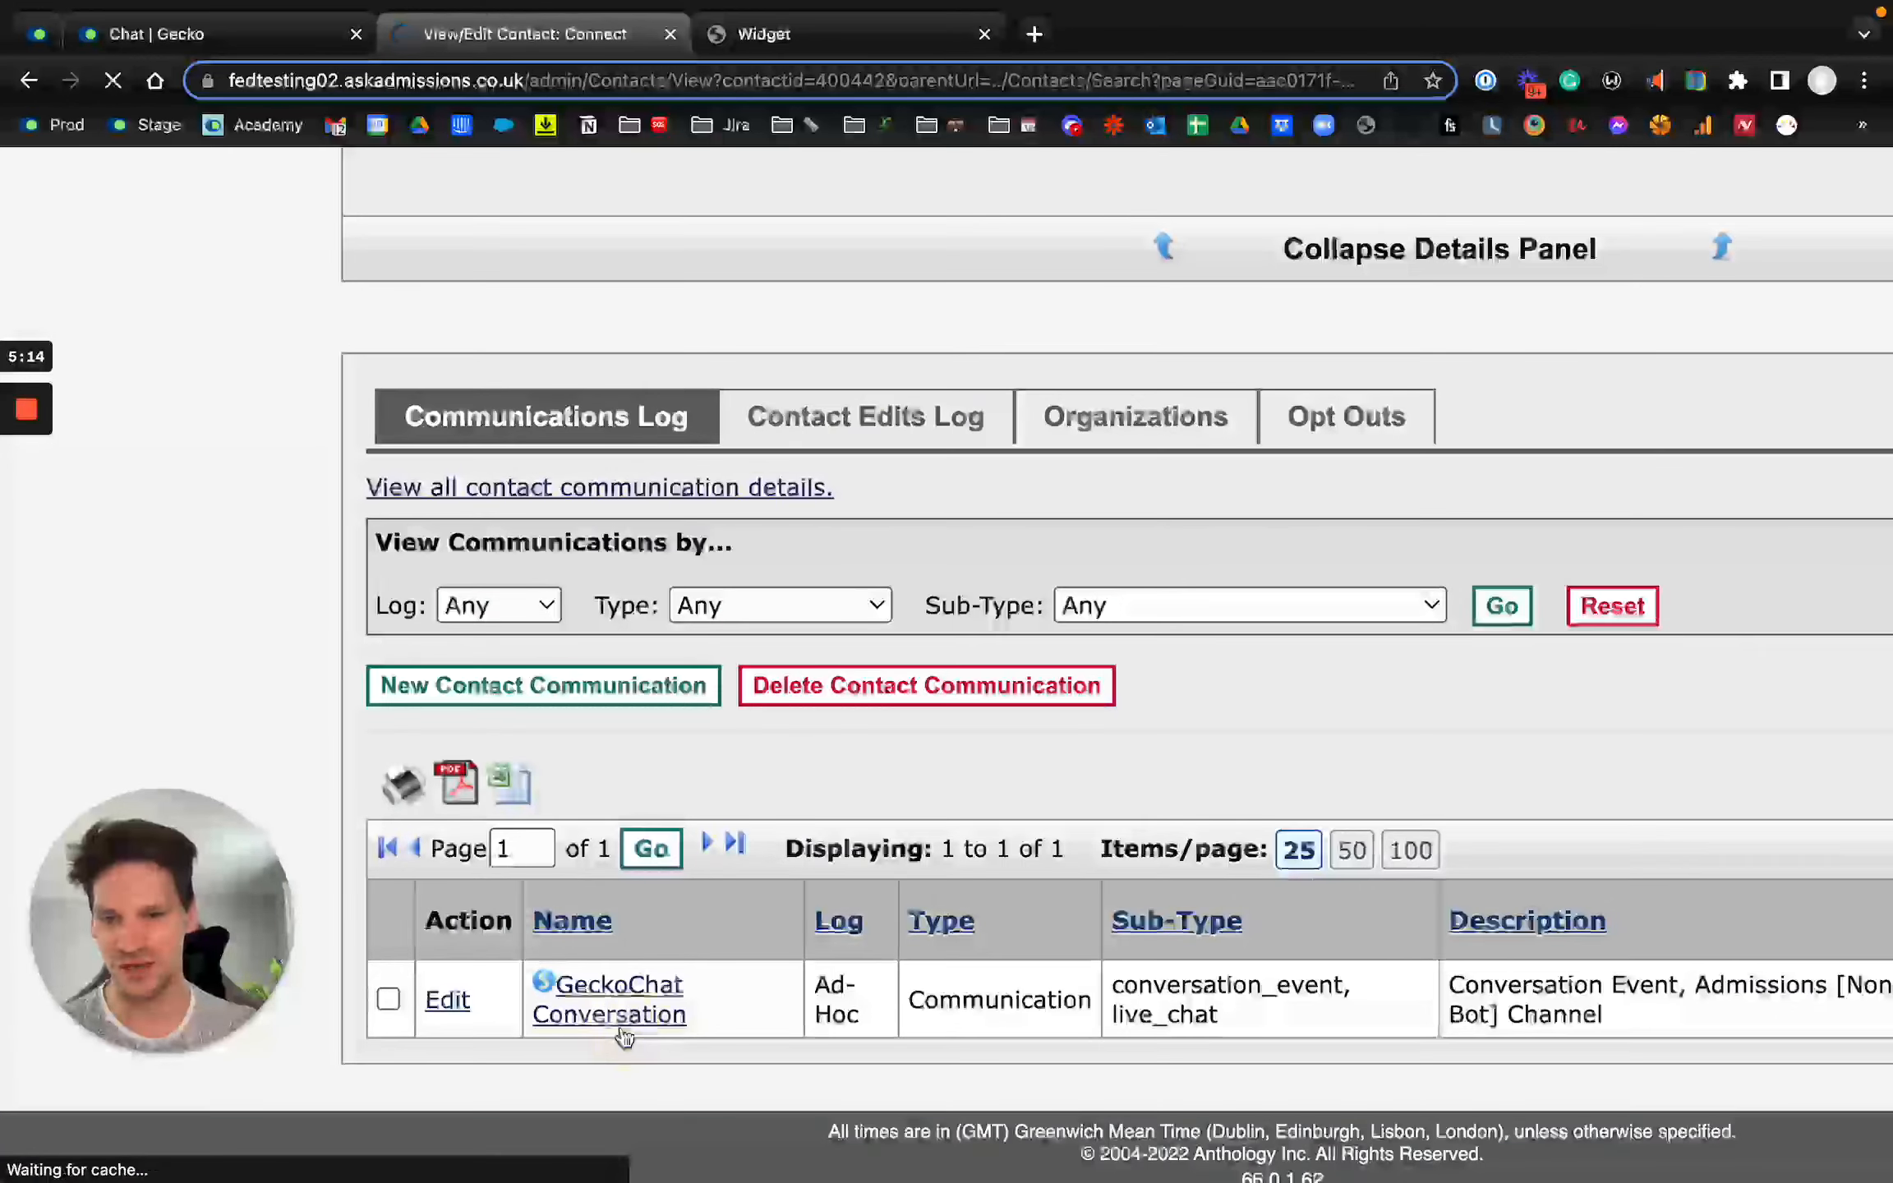
scroll(617, 976, up, 2)
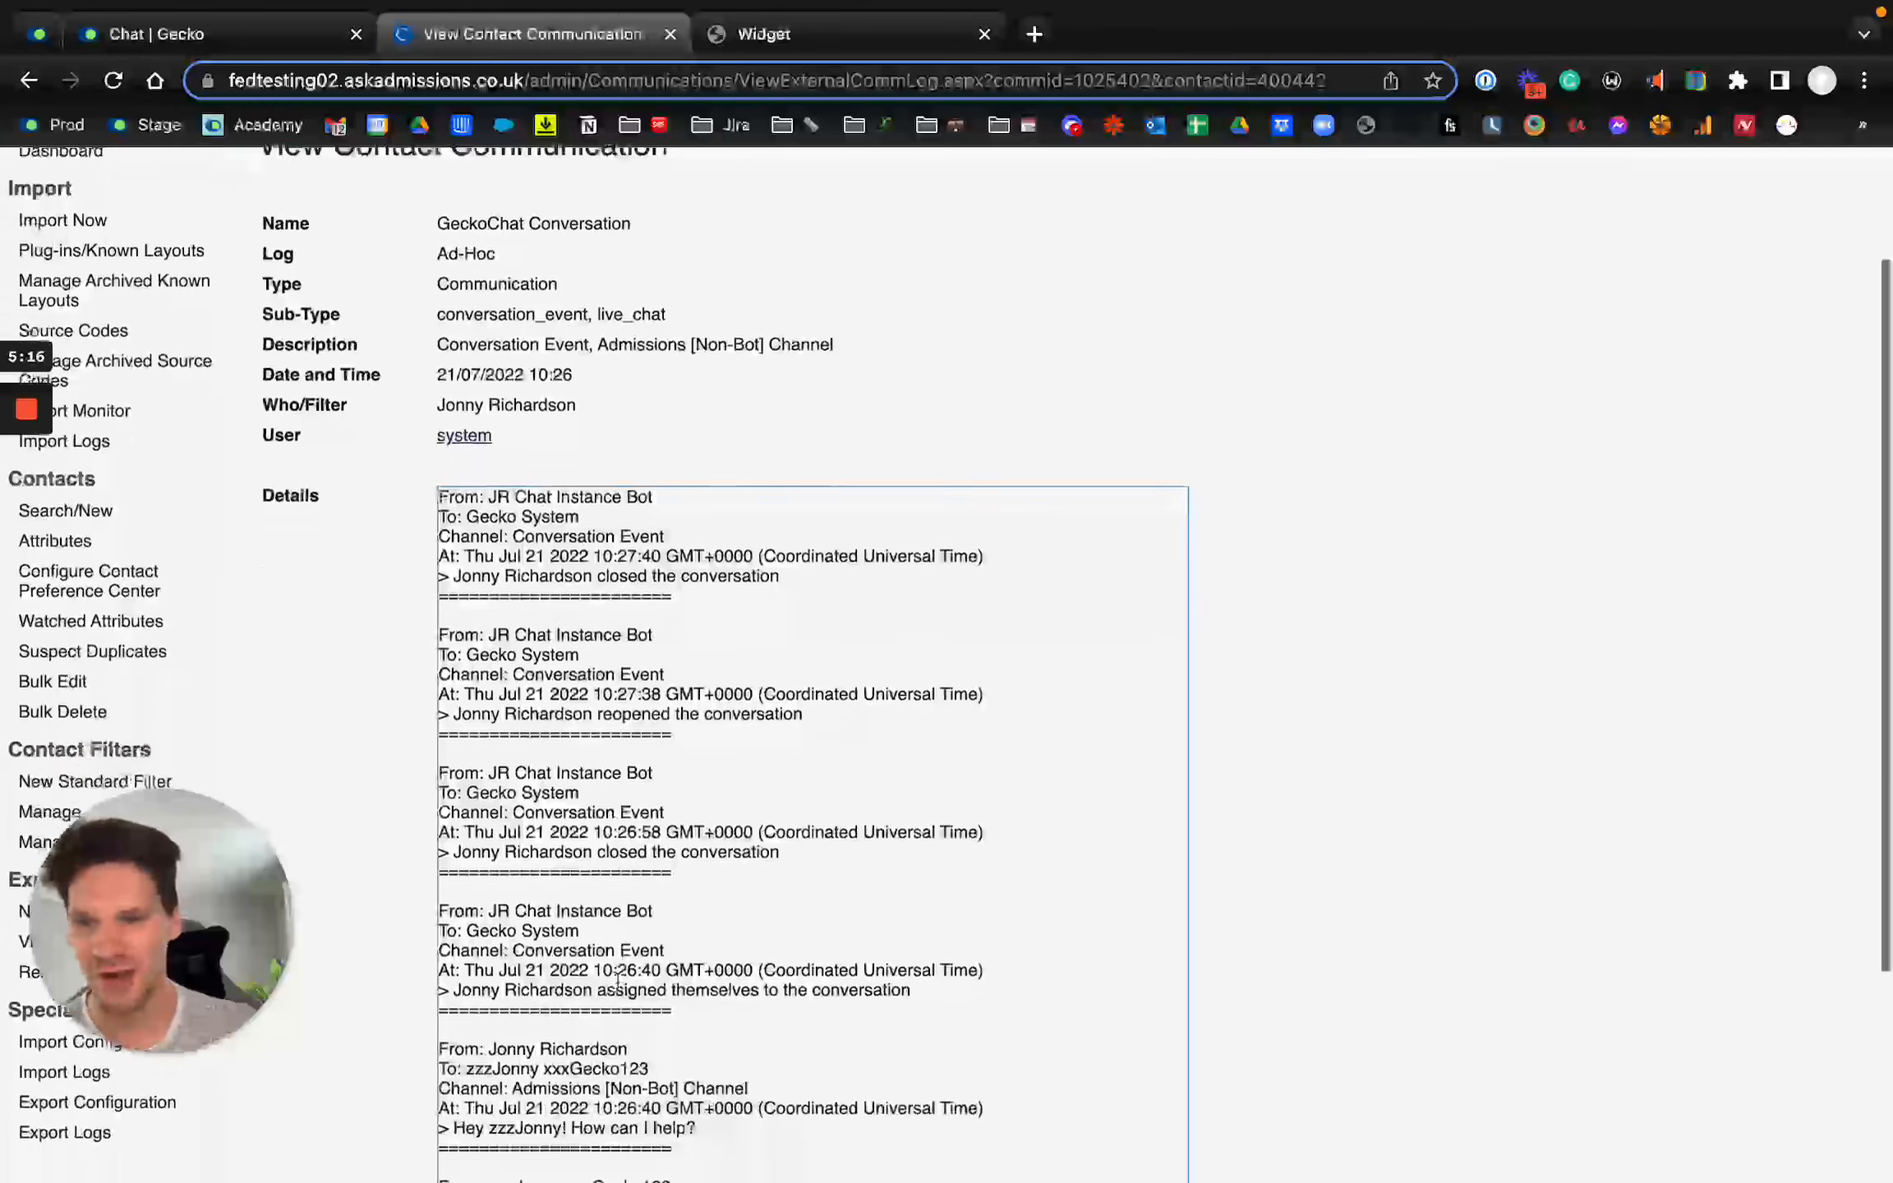
scroll(617, 978, down, 5)
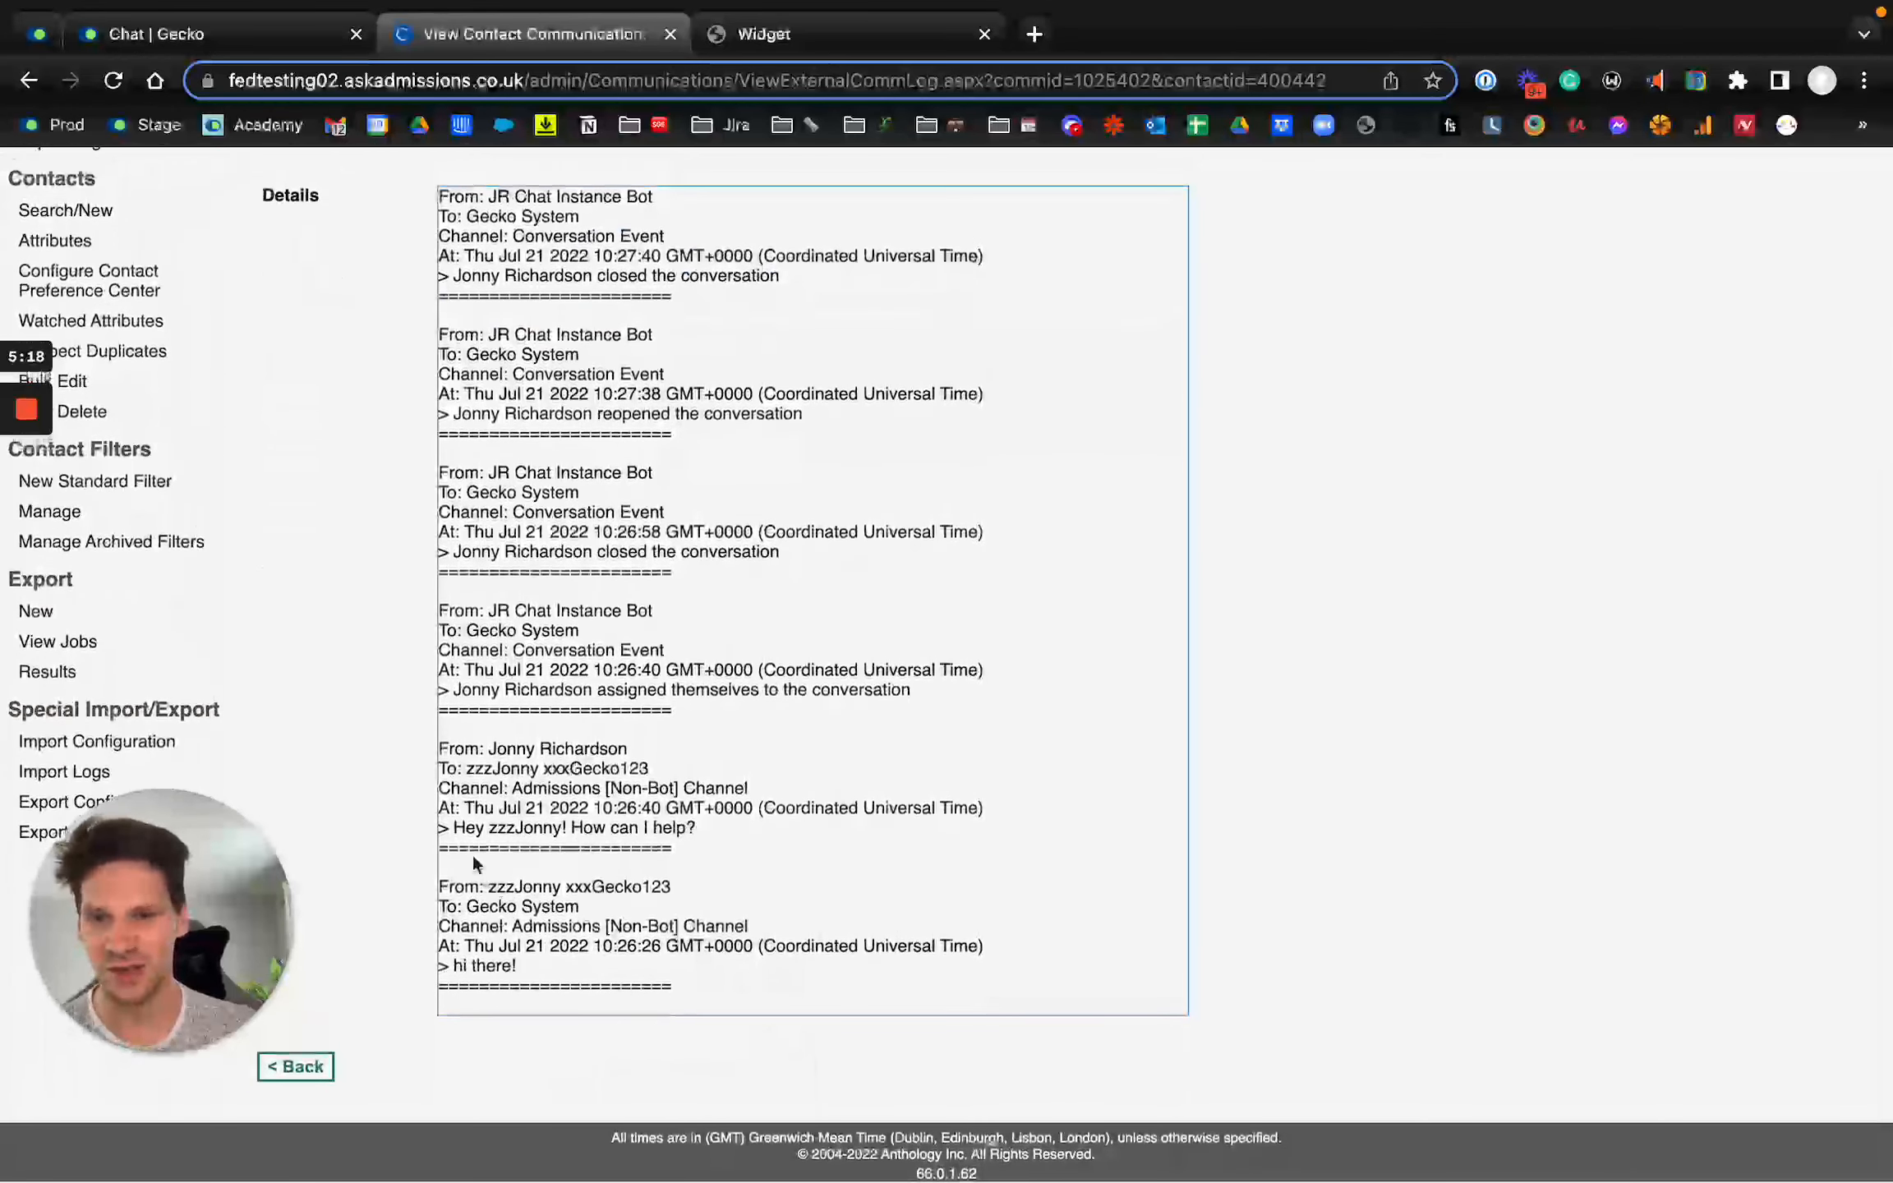
drag(458, 821, 734, 827)
drag(455, 966, 516, 966)
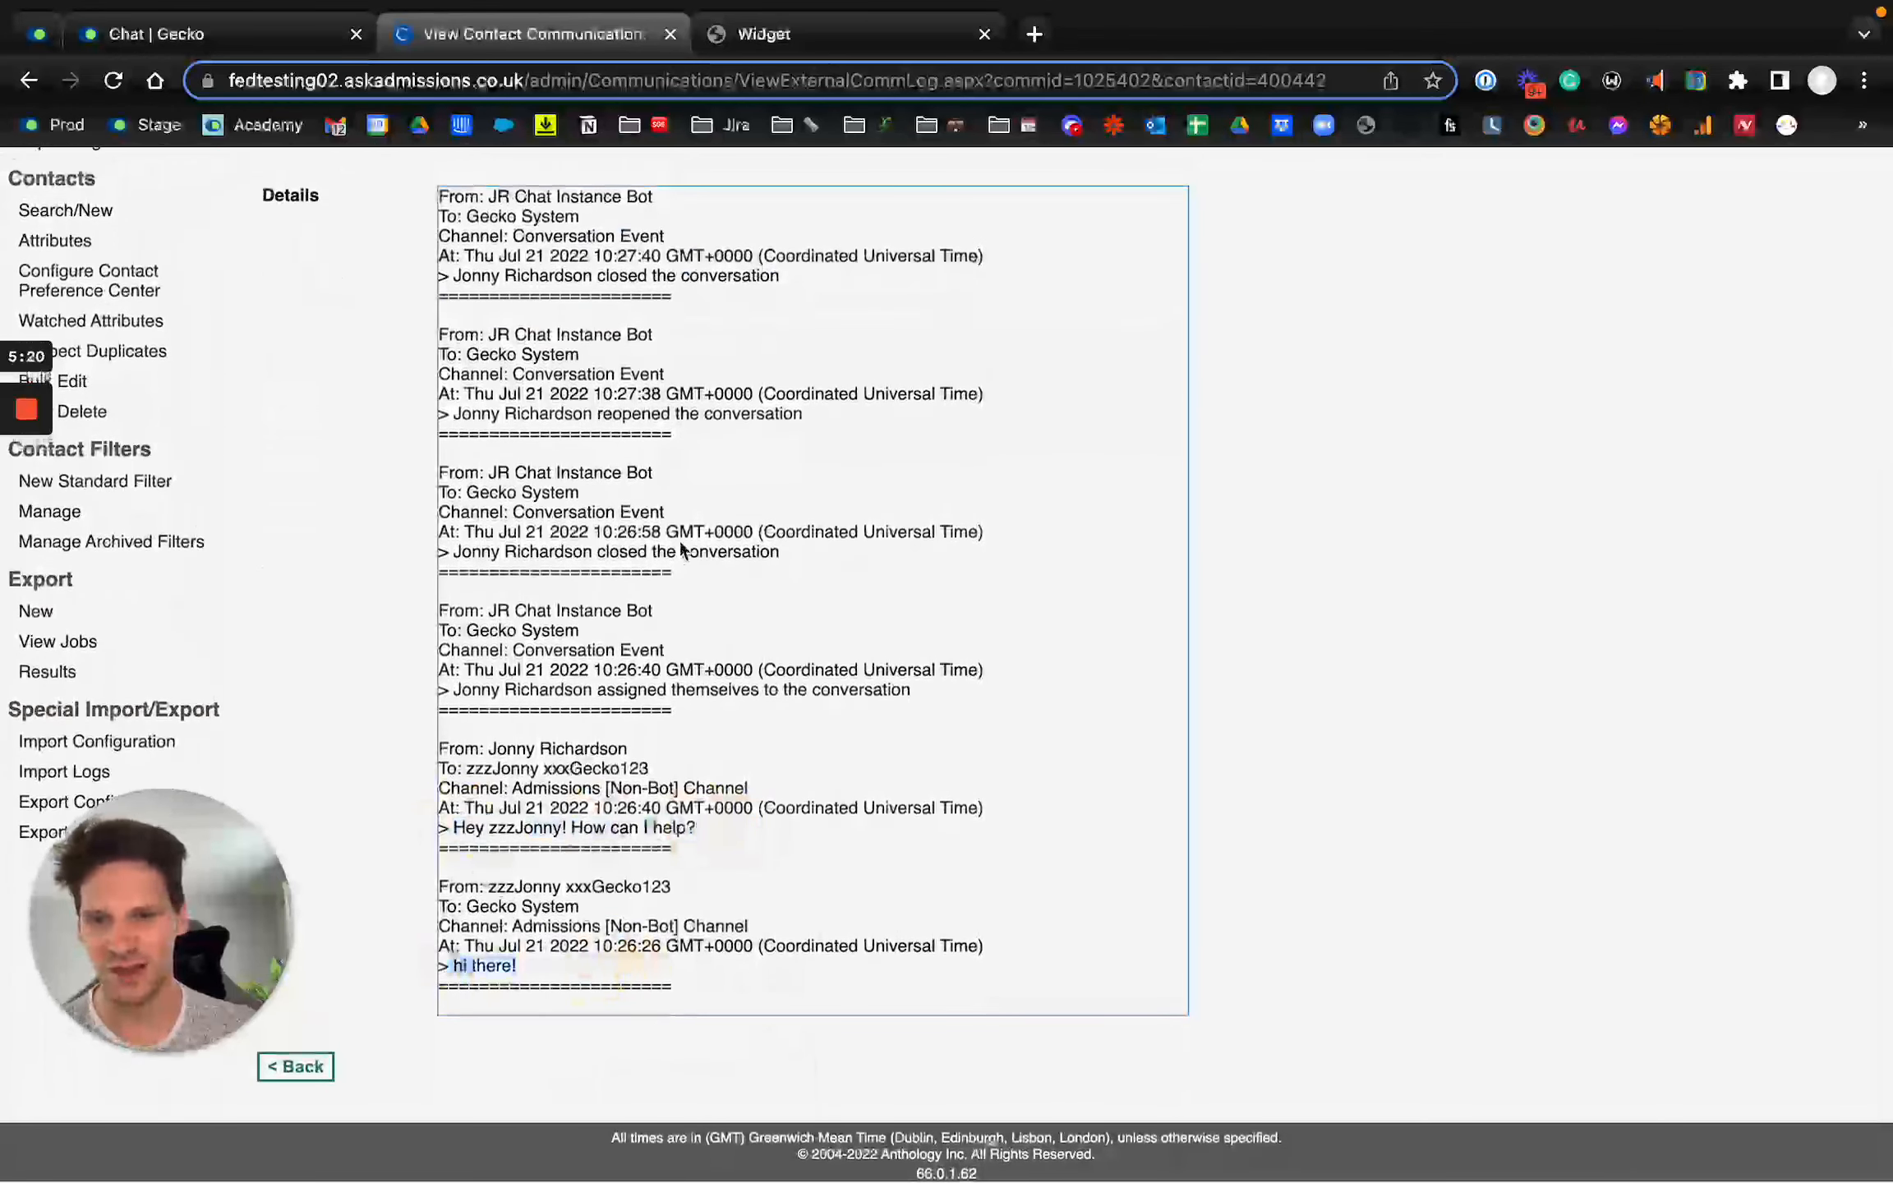
drag(452, 689, 789, 690)
drag(453, 551, 891, 548)
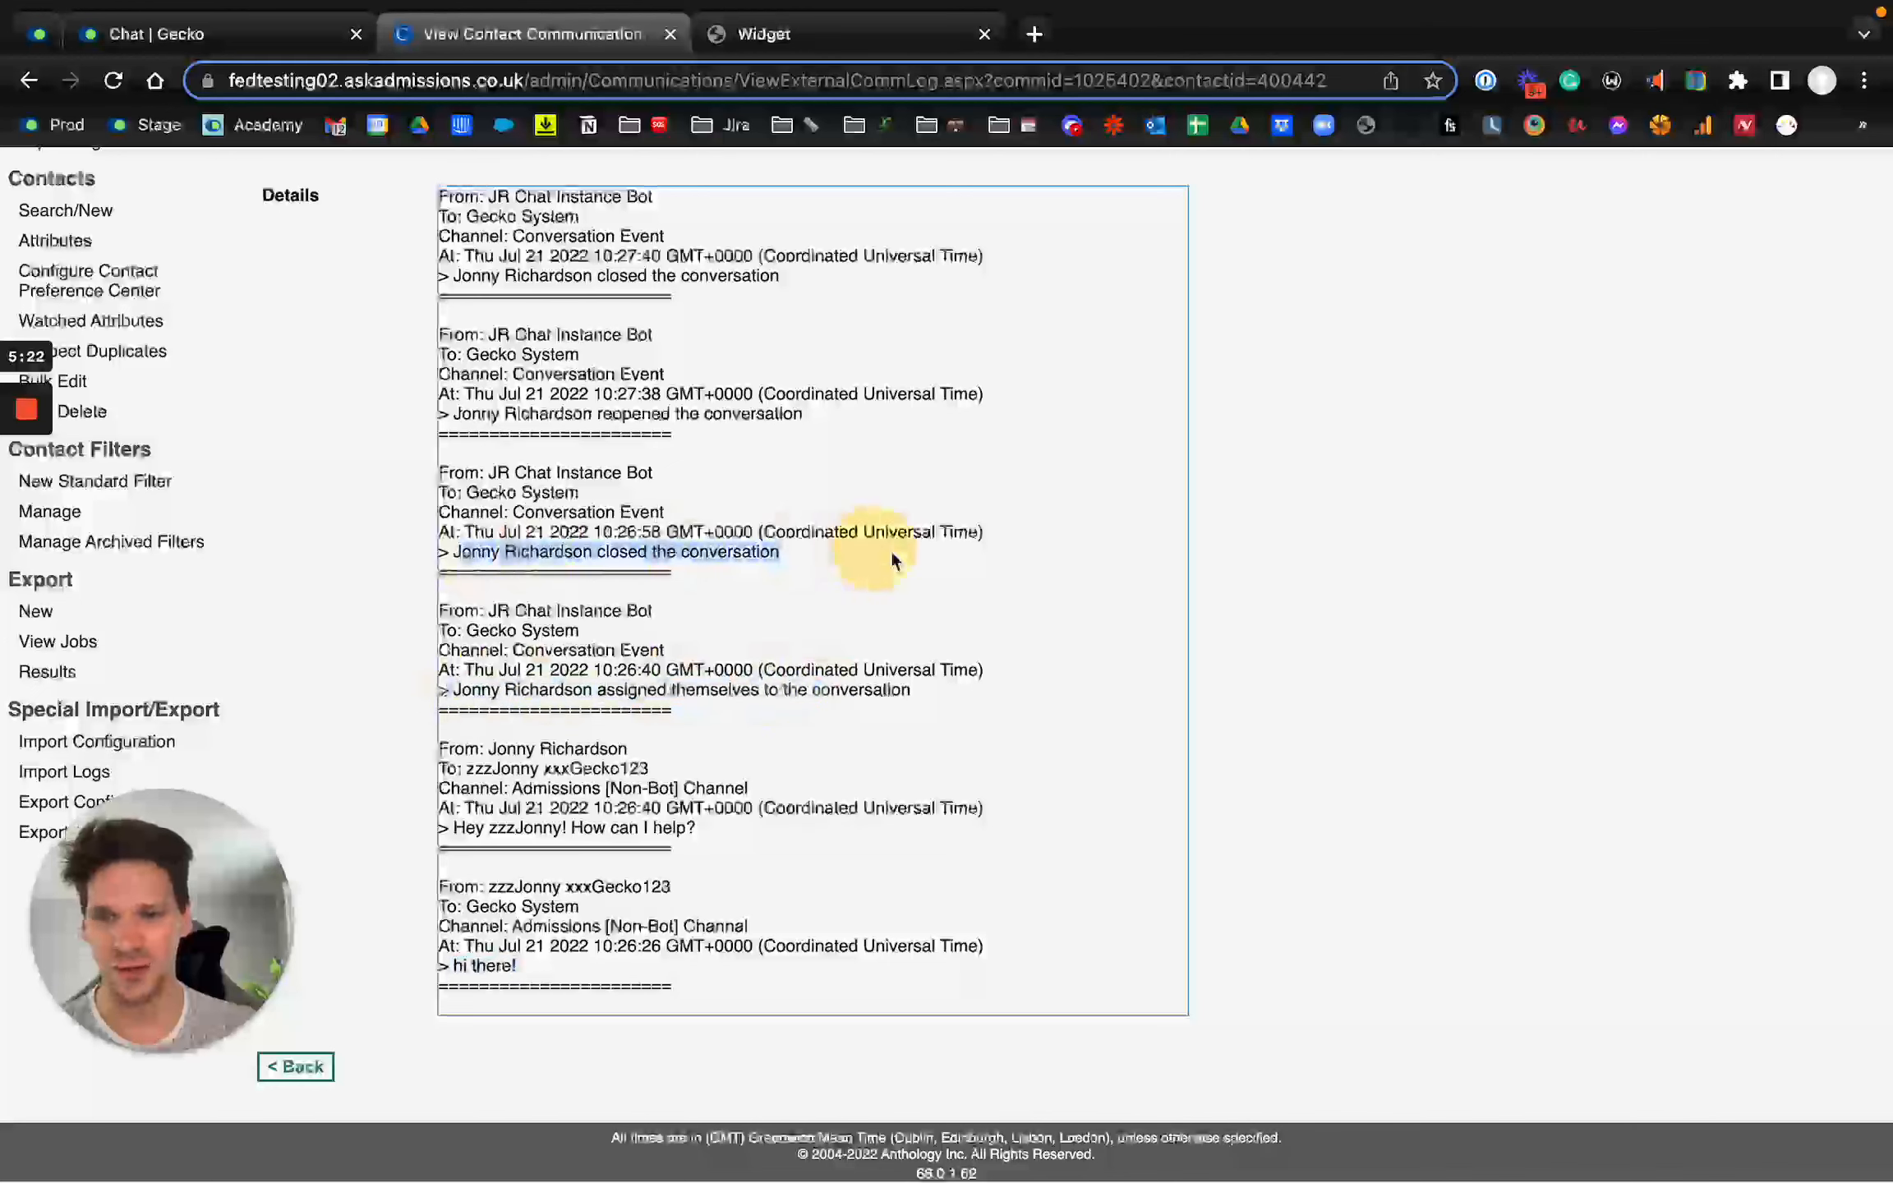
scroll(775, 471, up, 5)
scroll(775, 472, up, 3)
key(super+Left)
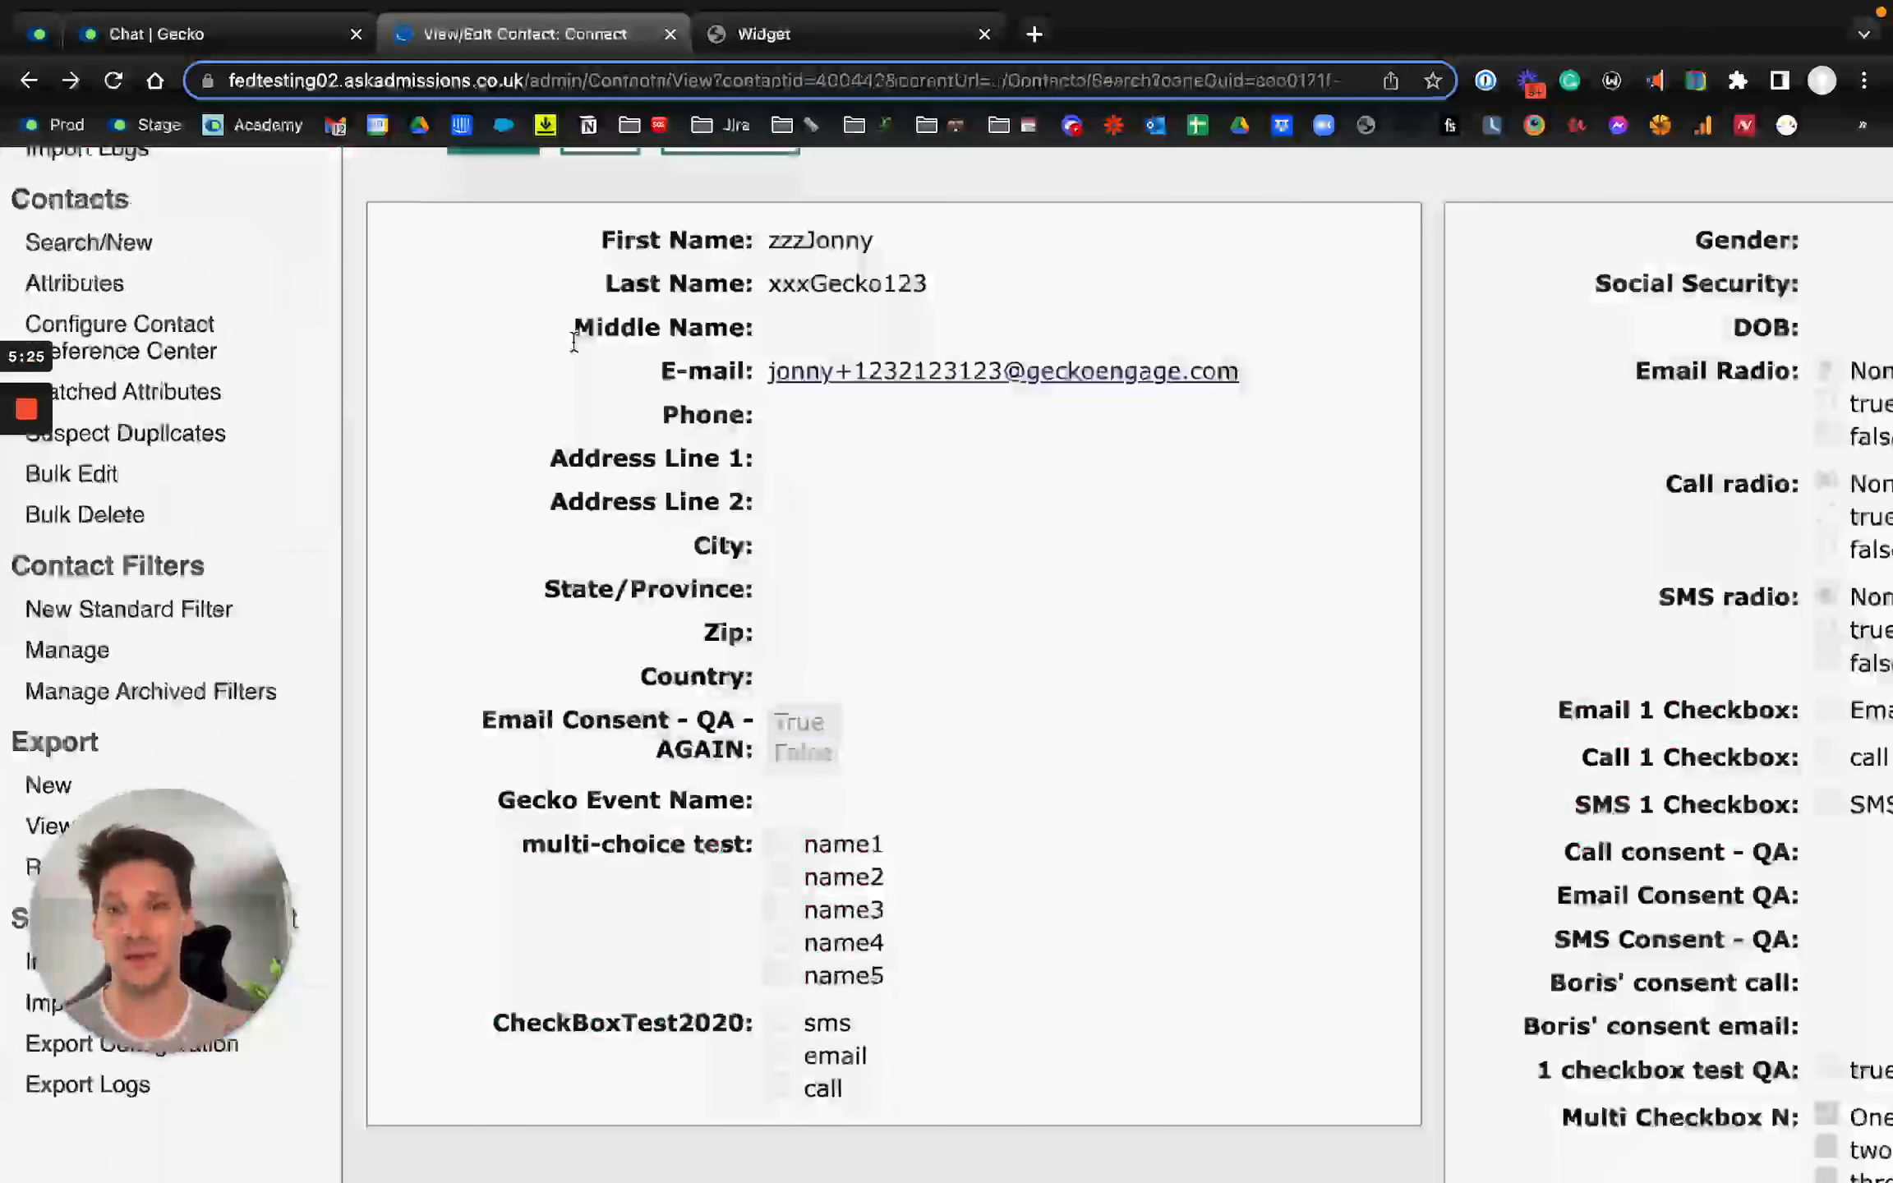
Step: Switch to Gecko Chat and open the Hobsons Connect integration from the settings, returning to the integrations overview
click(182, 41)
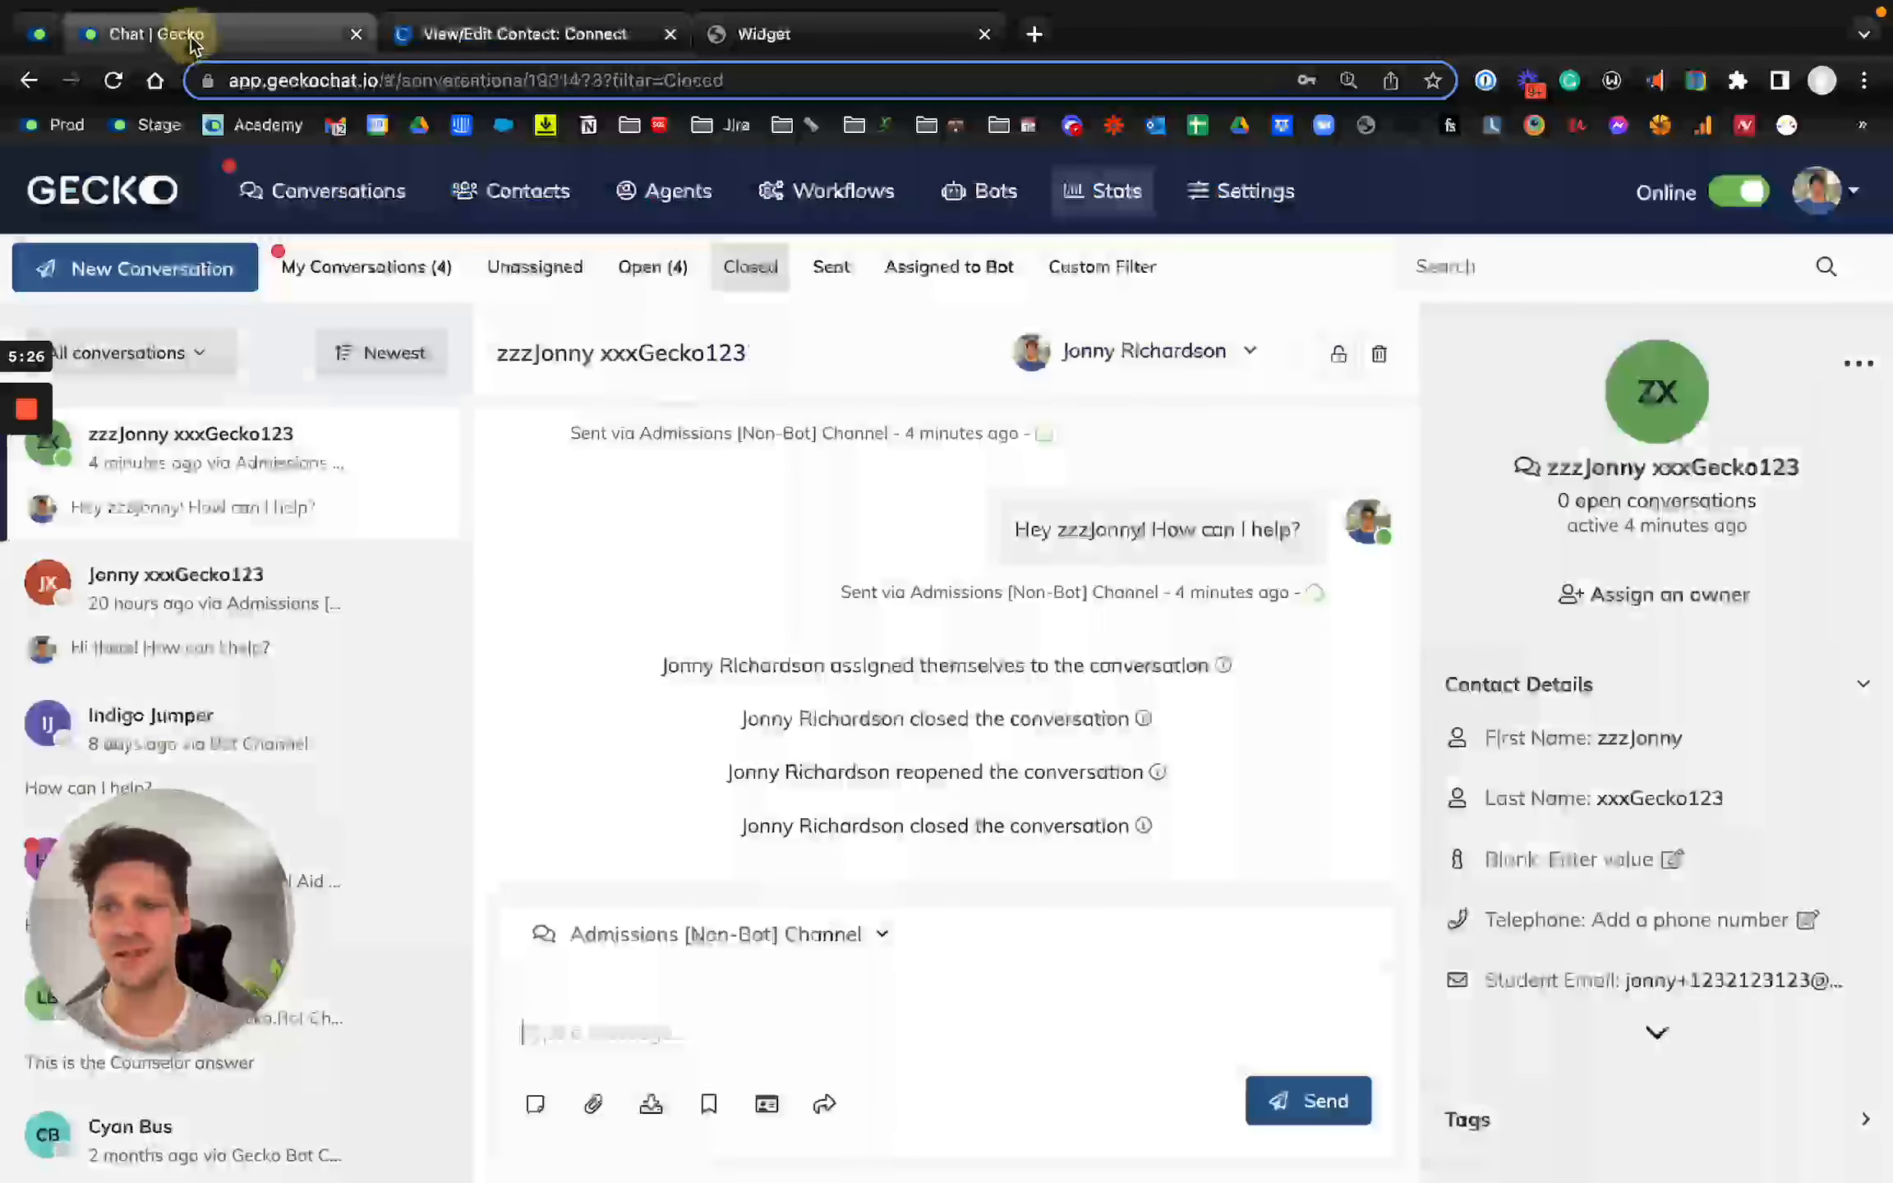
click(1243, 191)
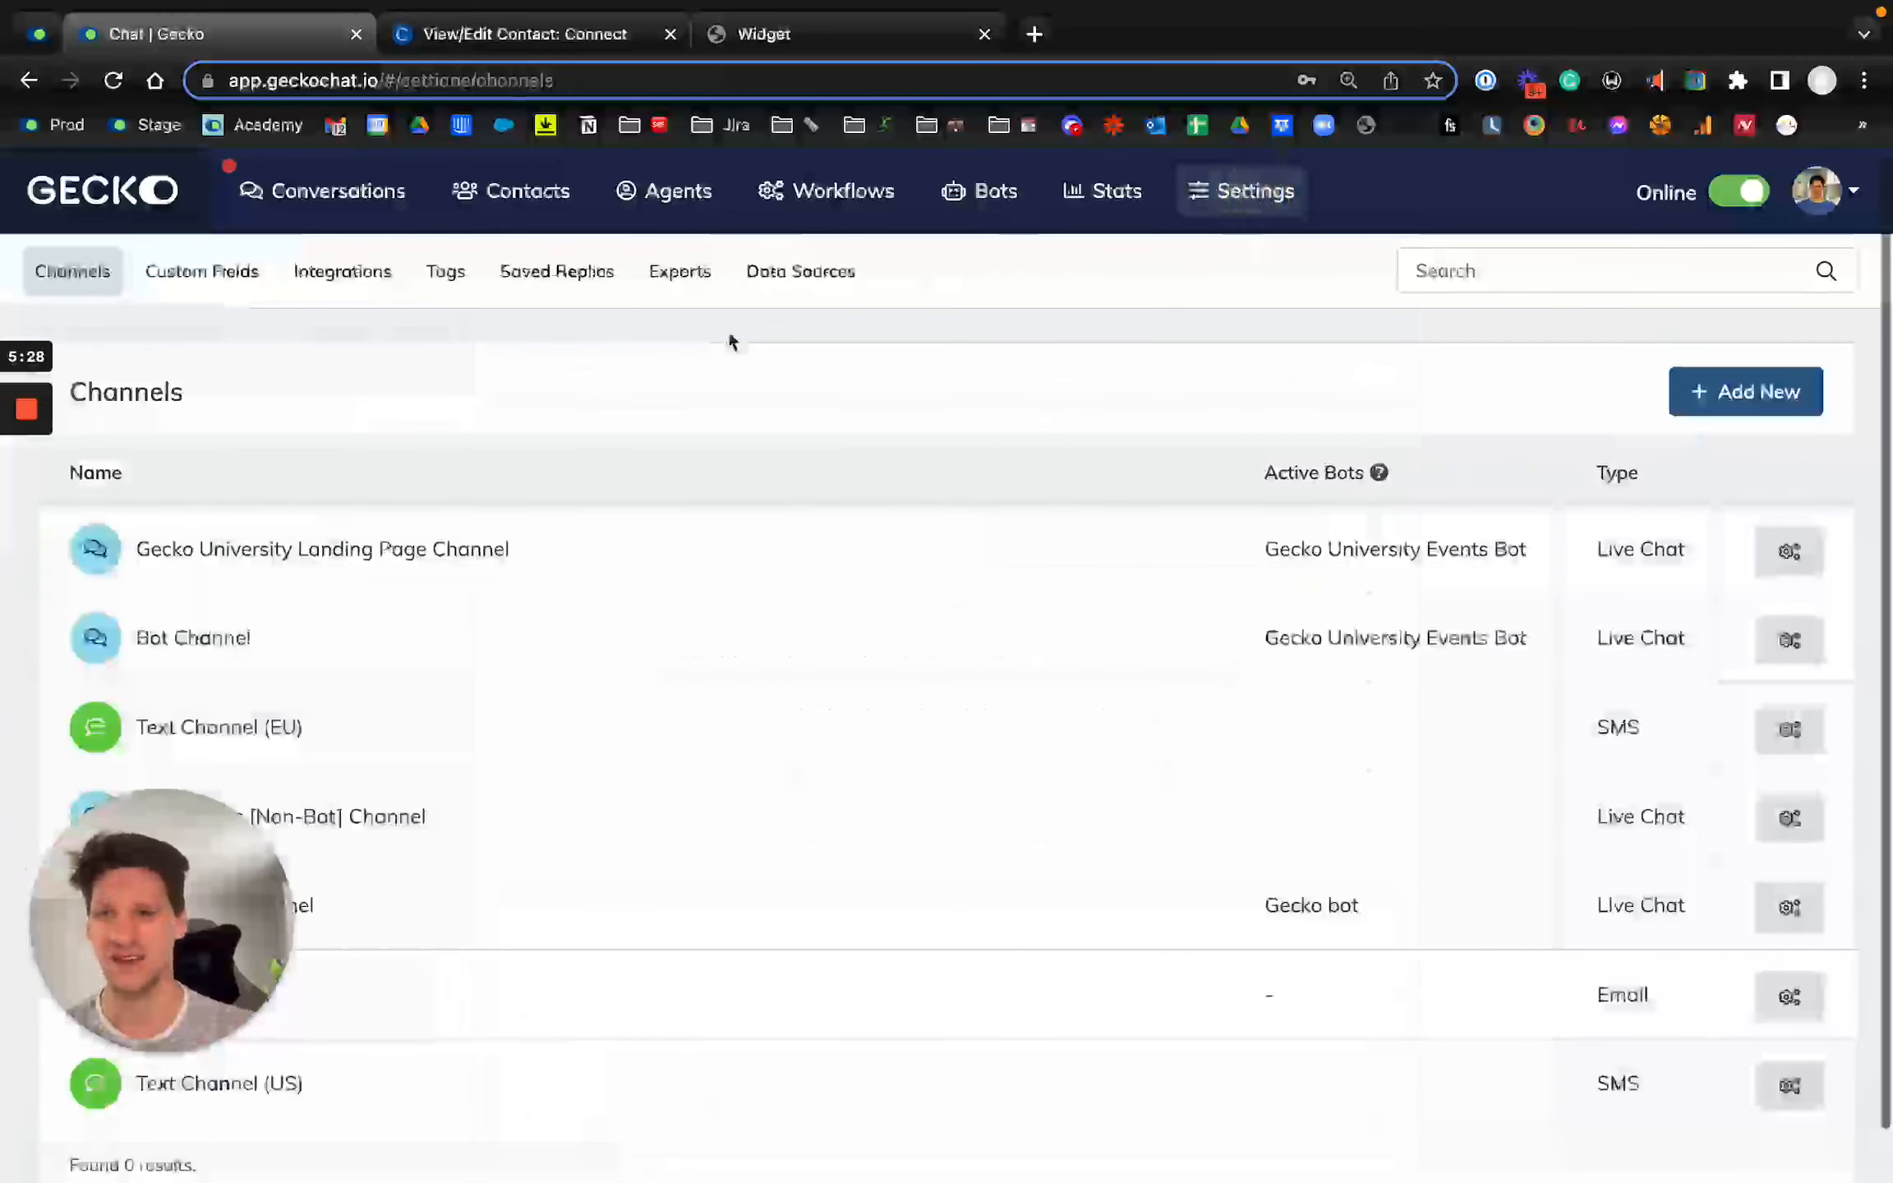
click(355, 292)
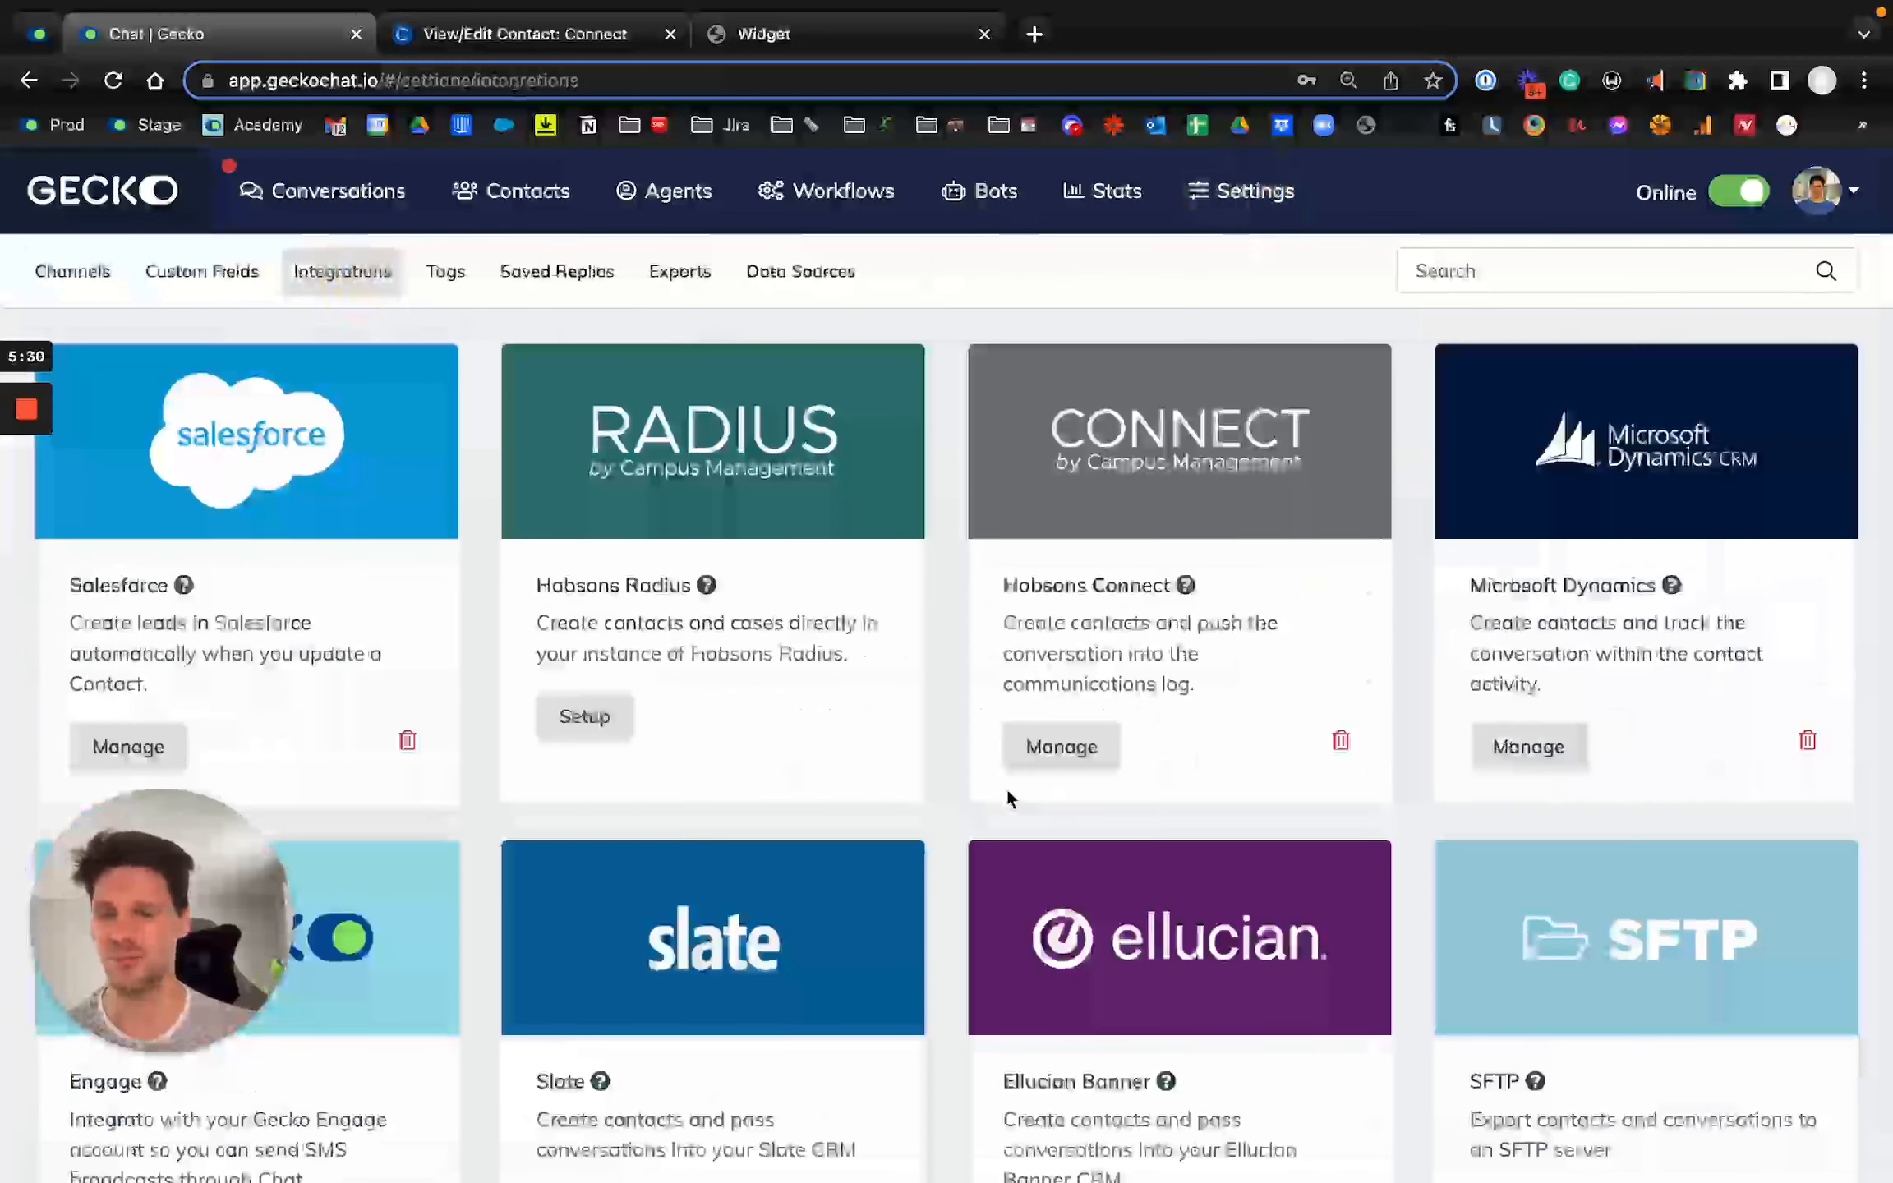
click(1039, 748)
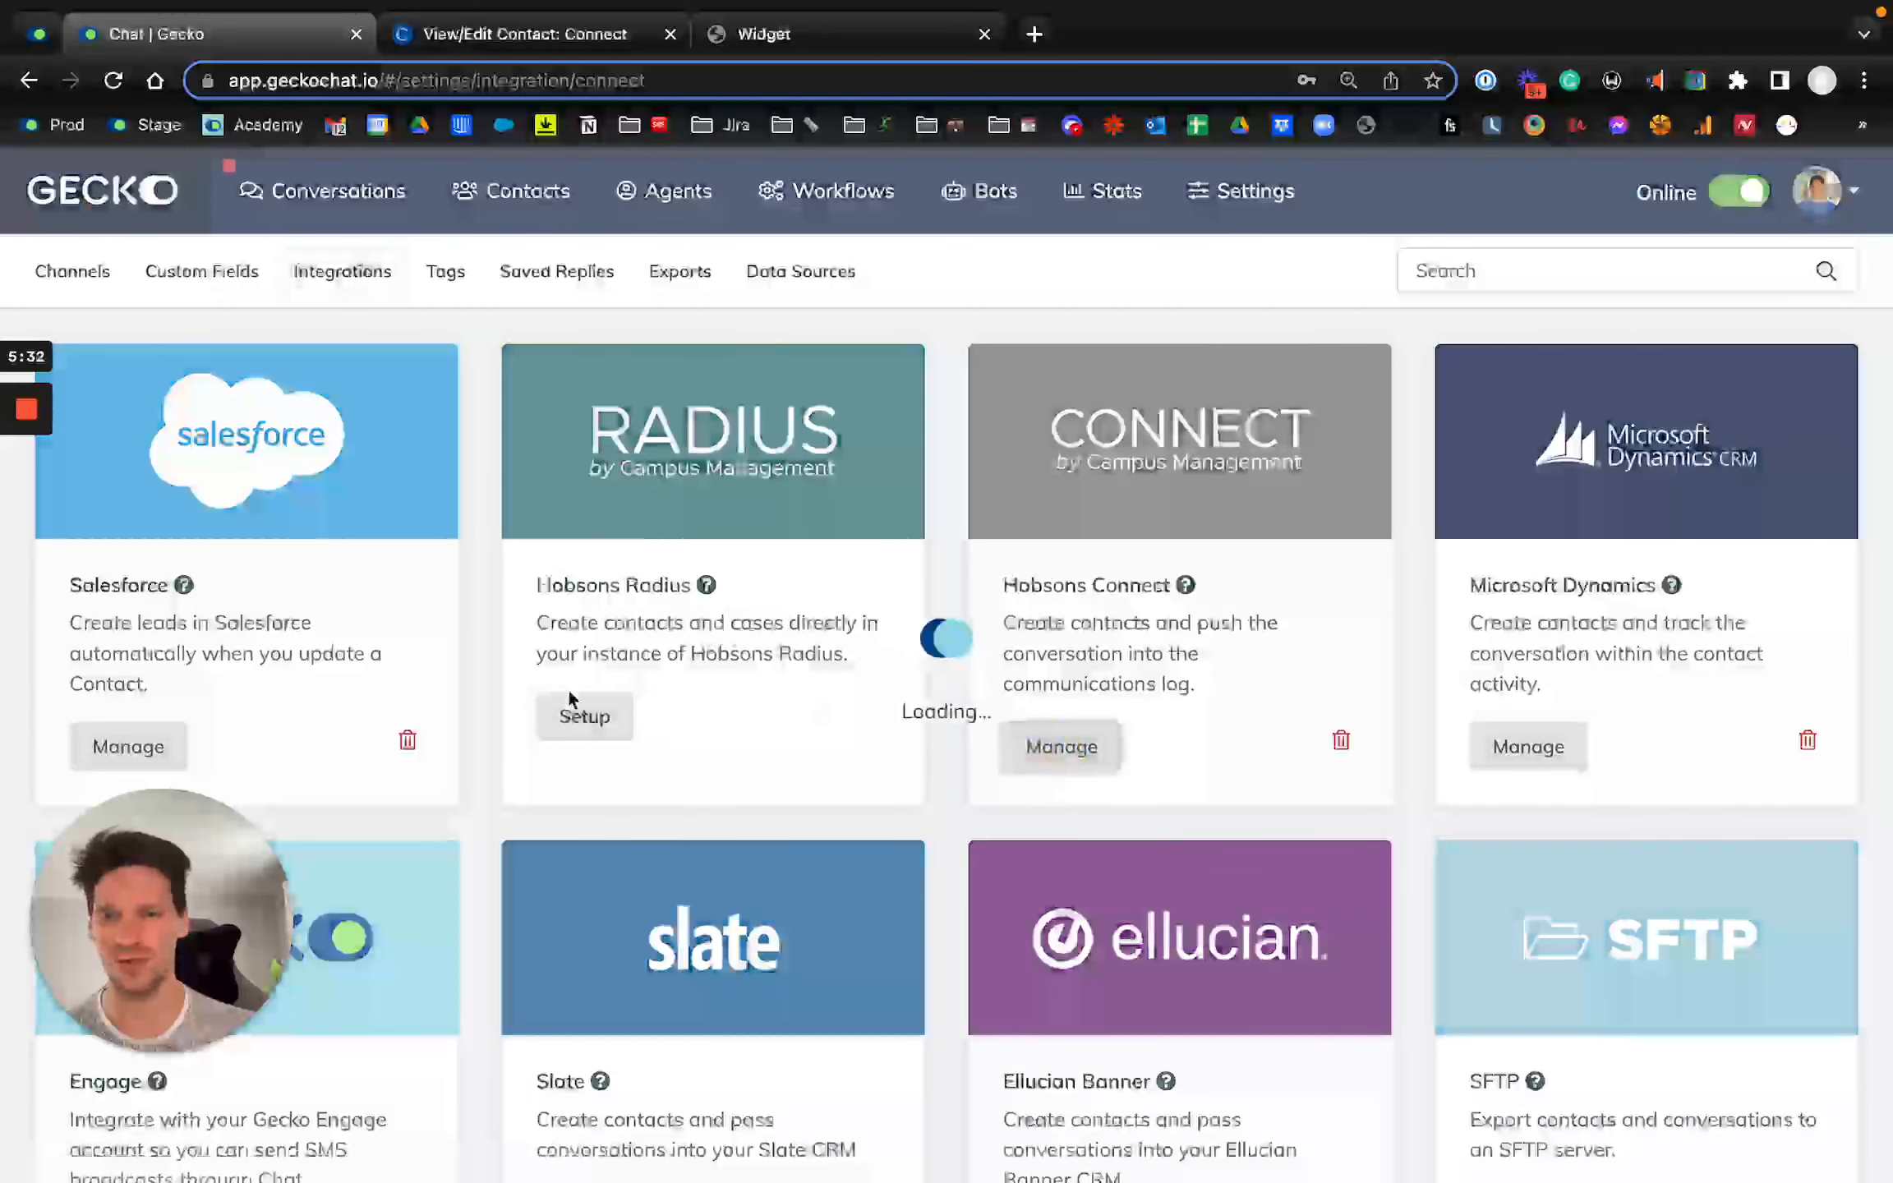
scroll(568, 687, left, 5)
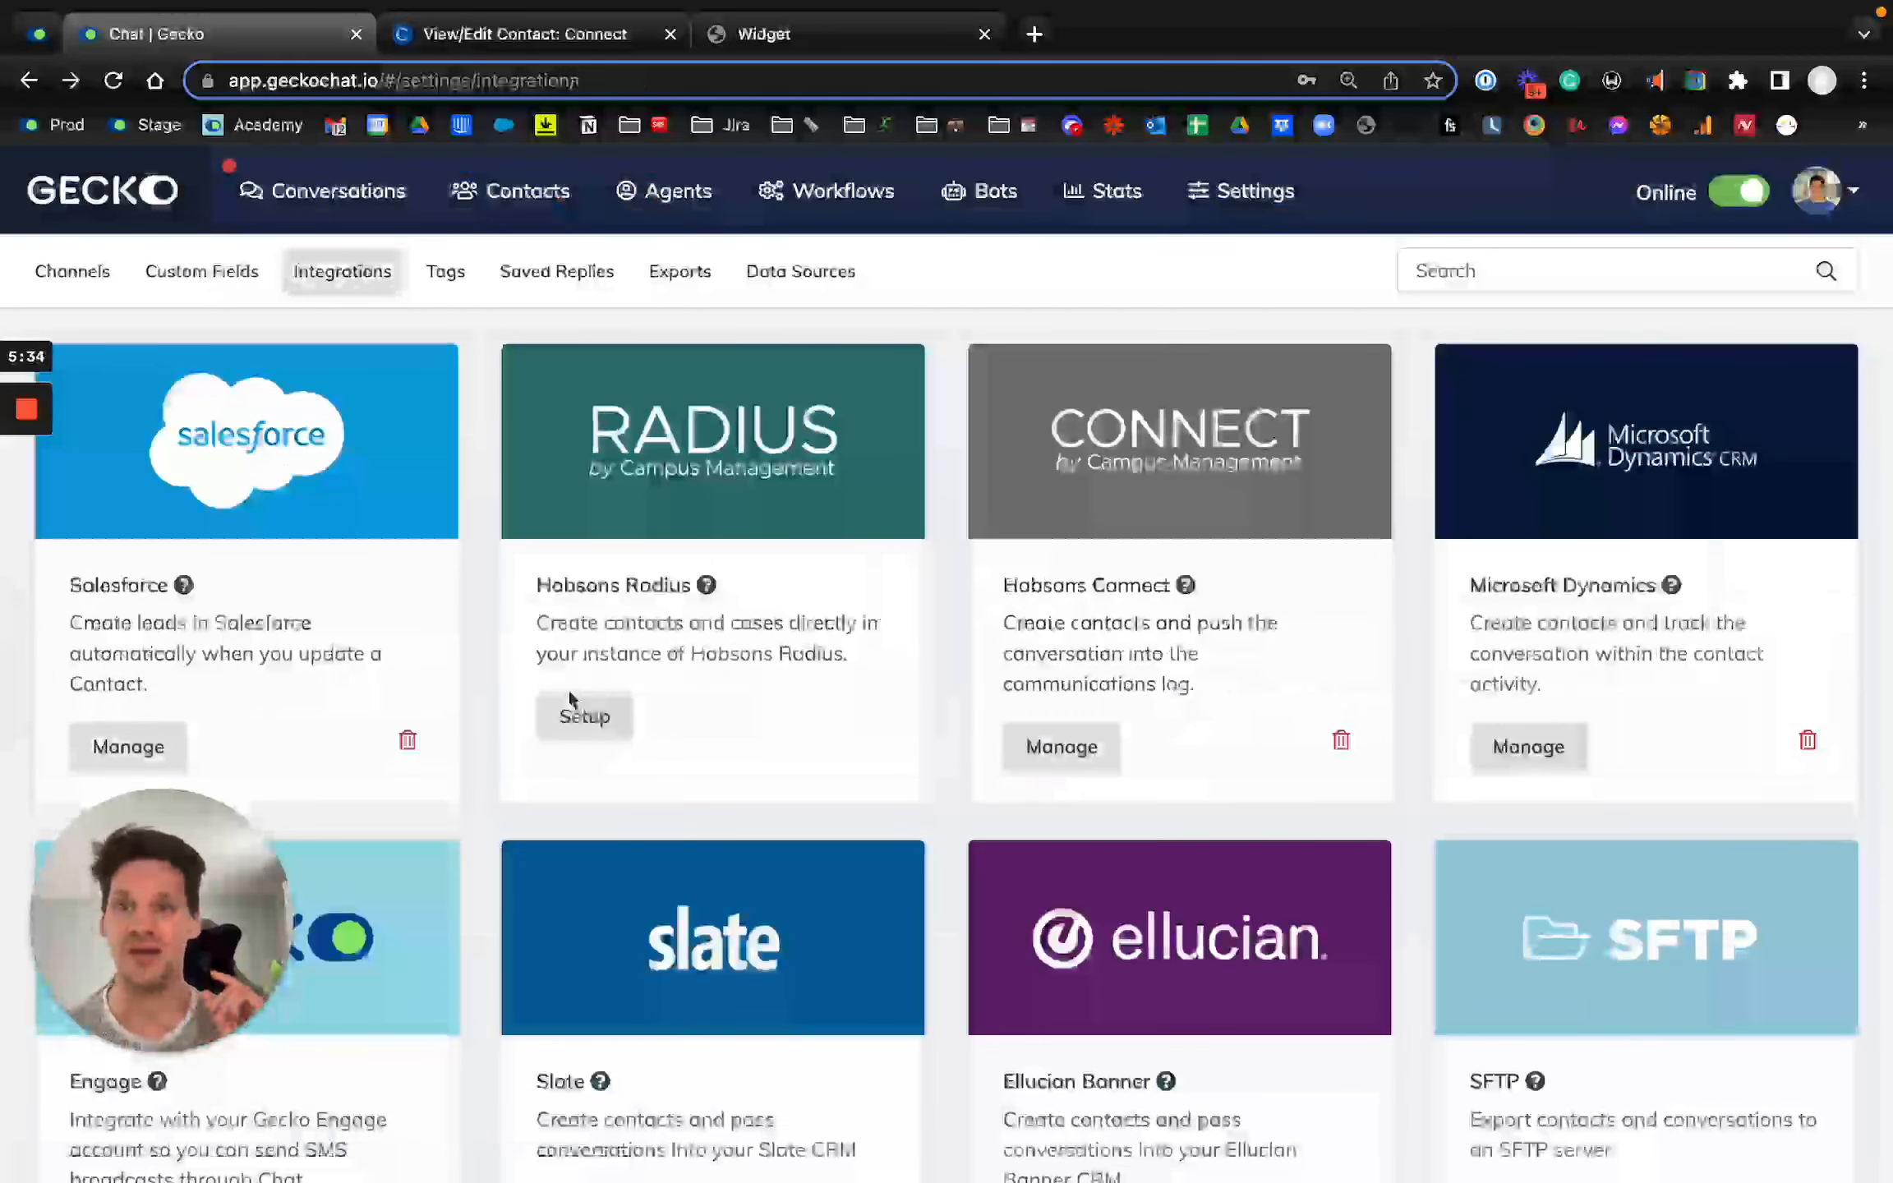